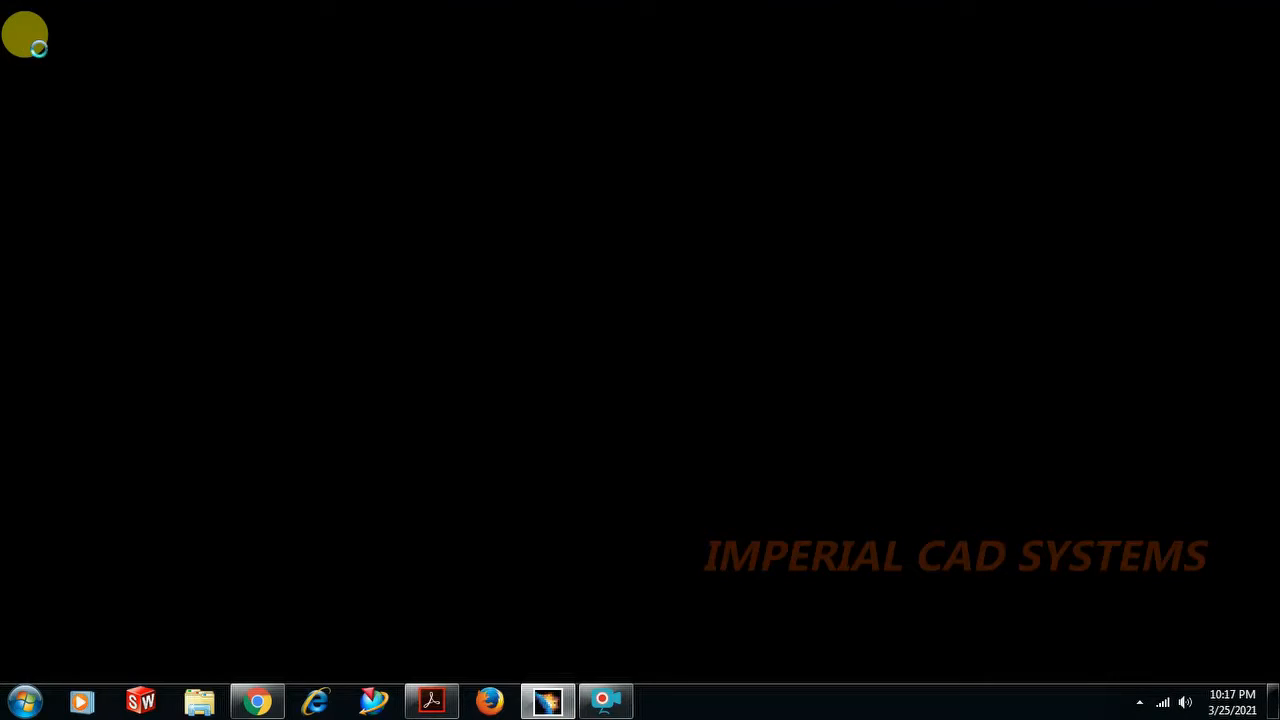
# Step: Create a new assembly product in the Assembly Design workbench
pyautogui.click(26, 37)
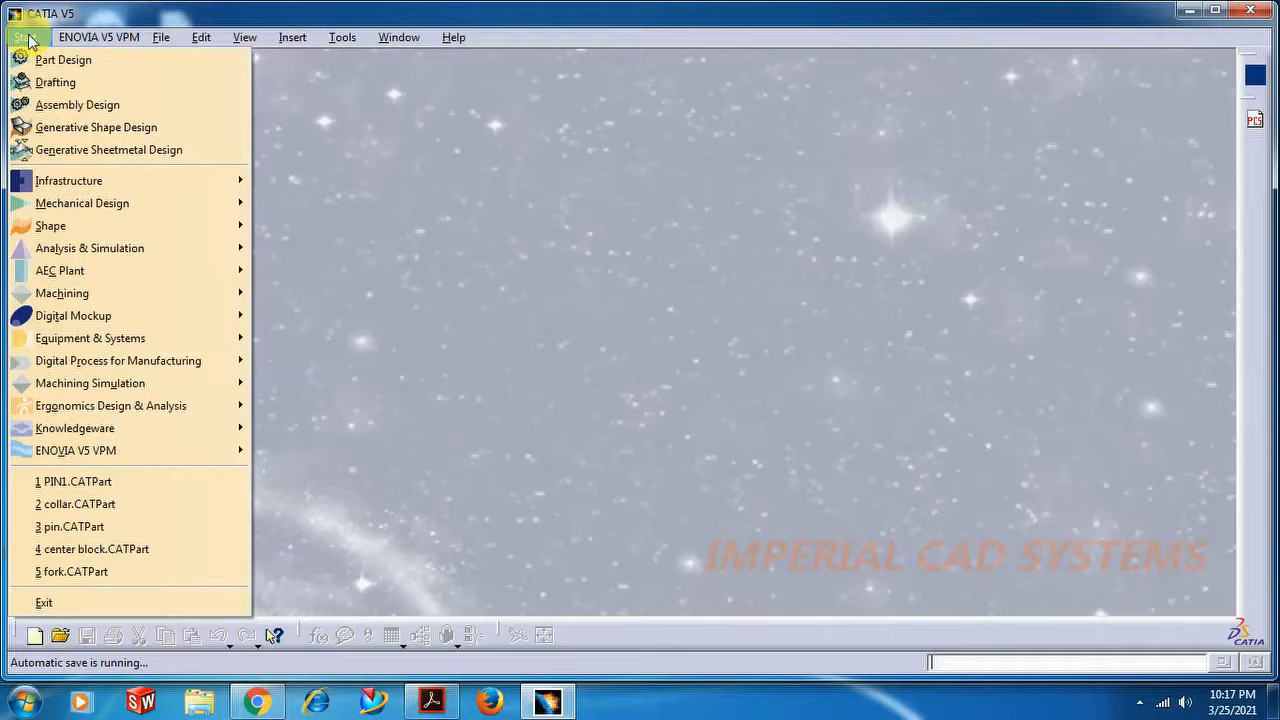
pyautogui.moveTo(101, 207)
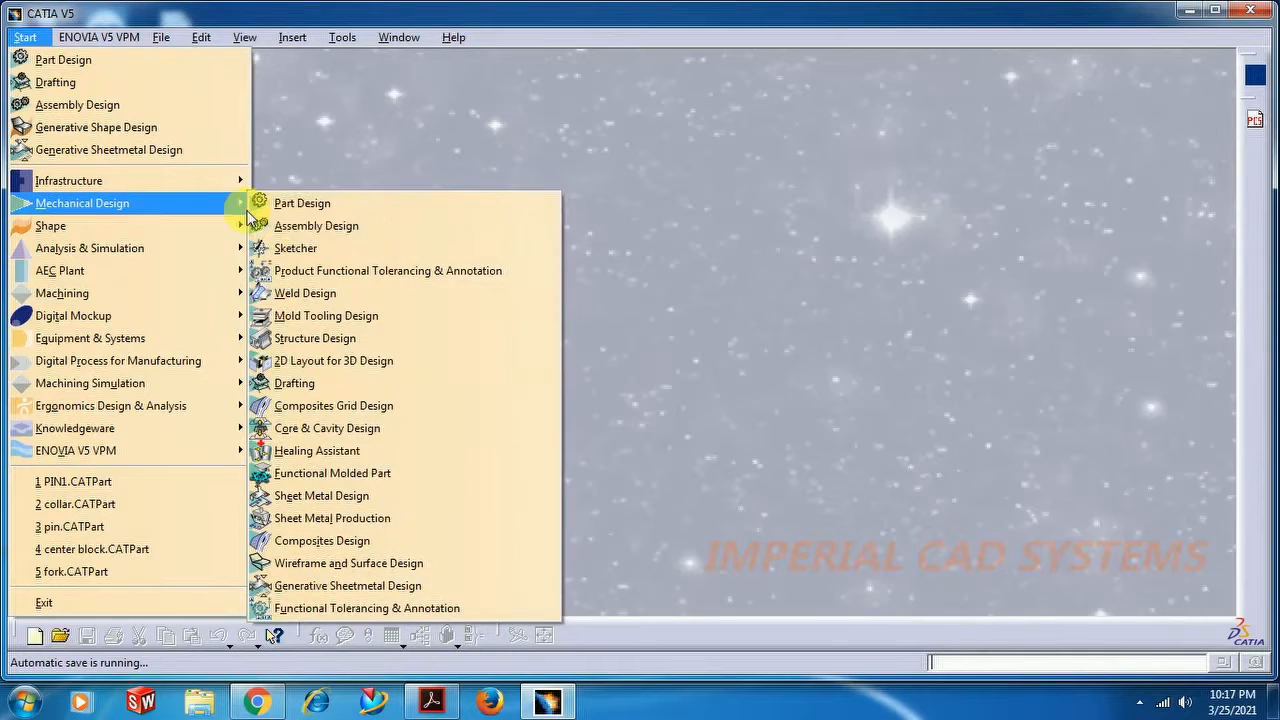
pyautogui.click(281, 227)
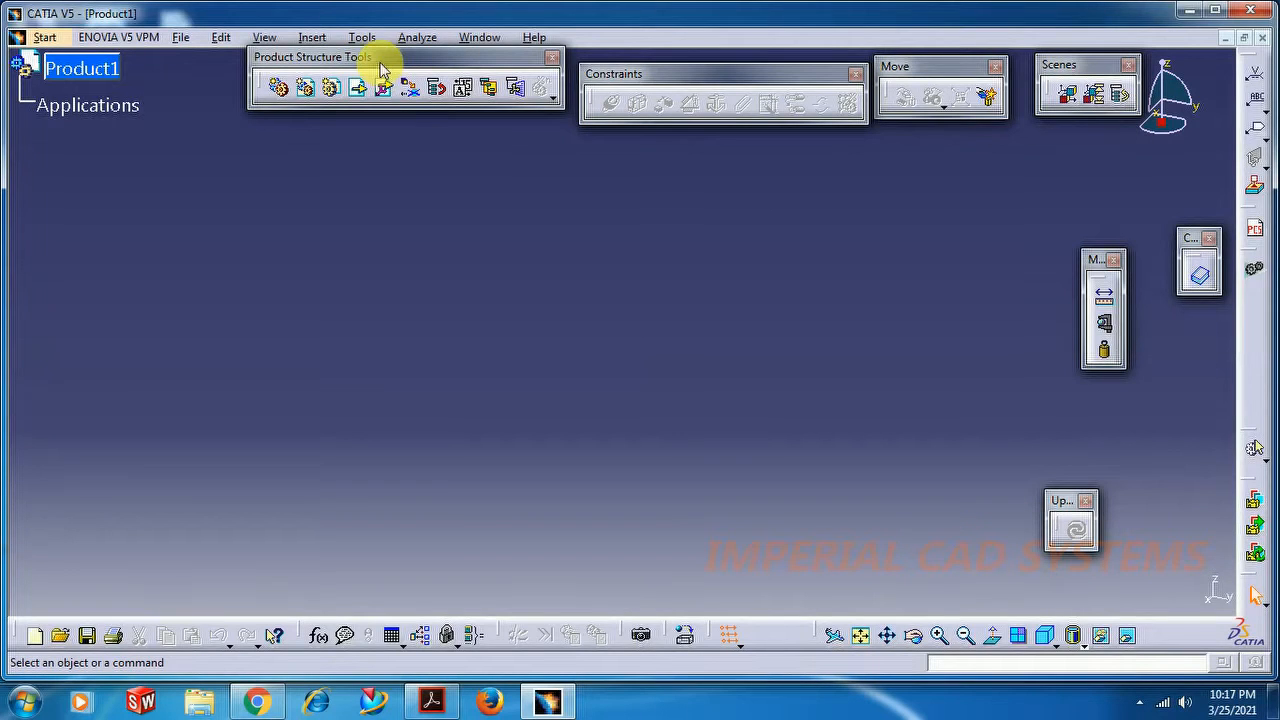
# Step: Rearrange the floating Product Structure Tools, Constraints and Move toolbars so they sit apart above the model area
pyautogui.moveTo(372, 59); pyautogui.dragTo(277, 96)
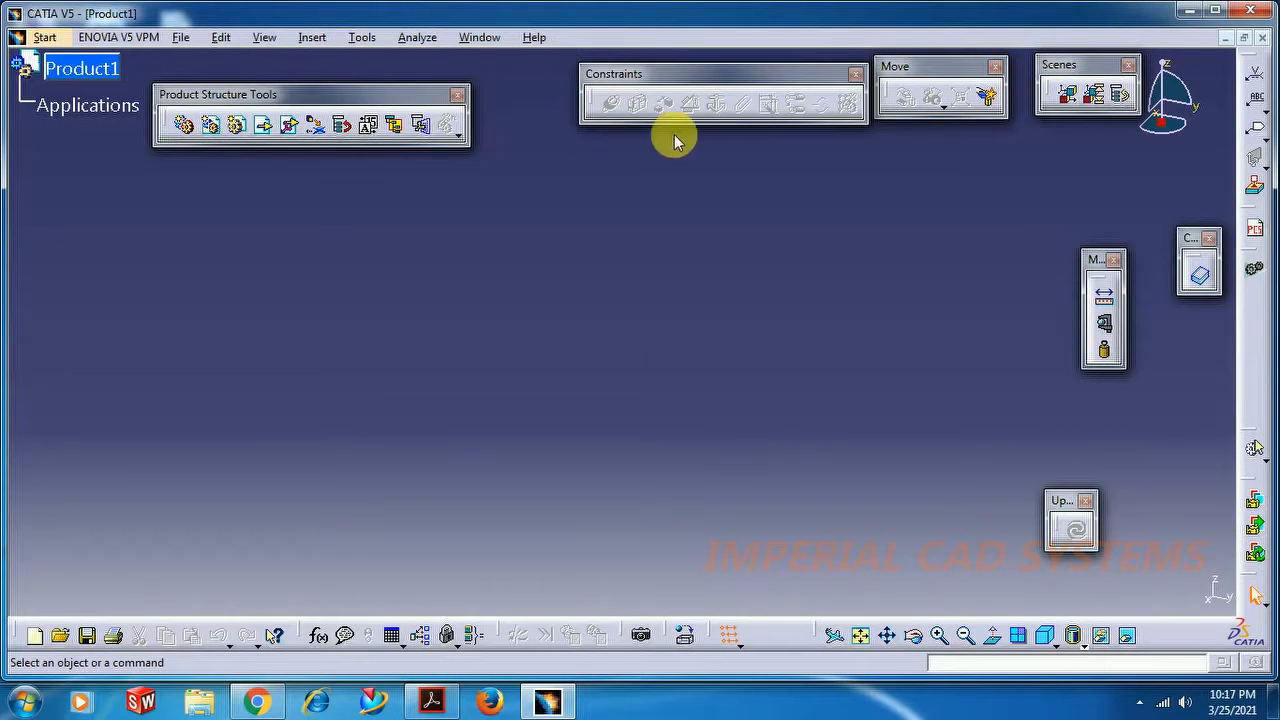
pyautogui.moveTo(429, 92); pyautogui.dragTo(470, 68)
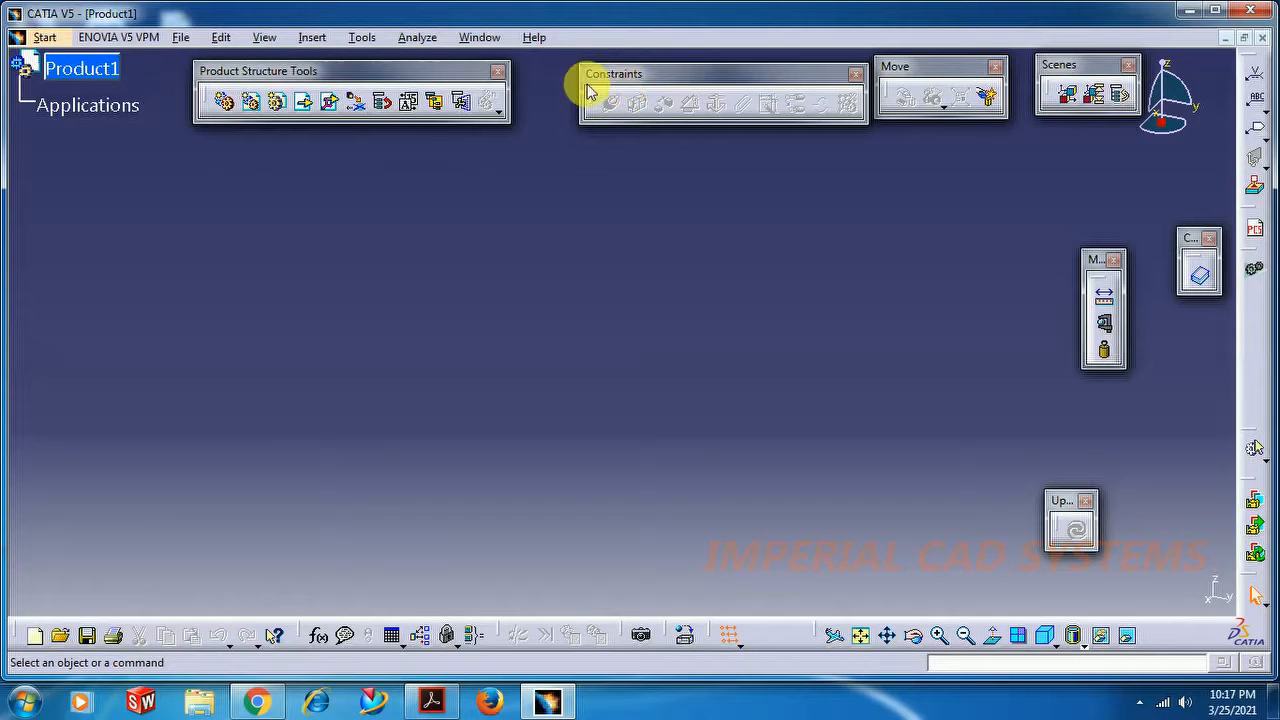
pyautogui.moveTo(590, 88); pyautogui.dragTo(554, 96)
pyautogui.moveTo(897, 66); pyautogui.dragTo(895, 72)
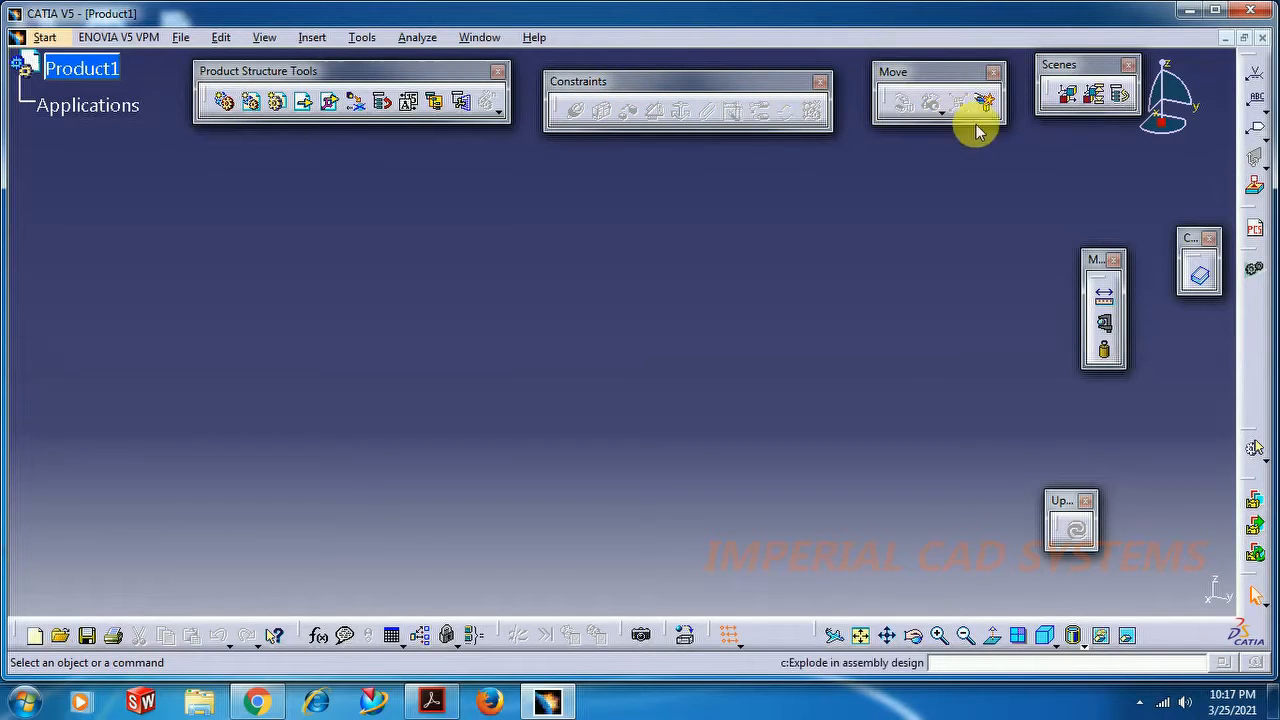
pyautogui.moveTo(731, 86); pyautogui.dragTo(763, 97)
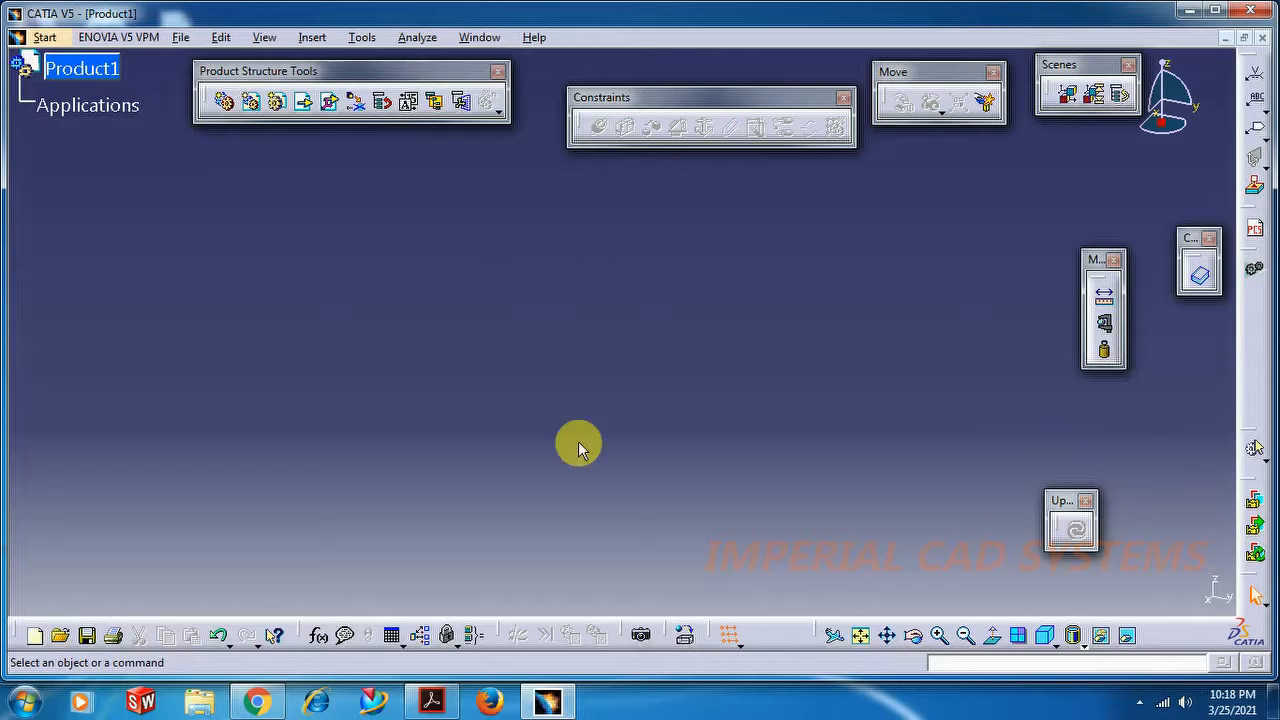
# Step: Insert the existing fork part from the catia folder into Product1
pyautogui.click(305, 104)
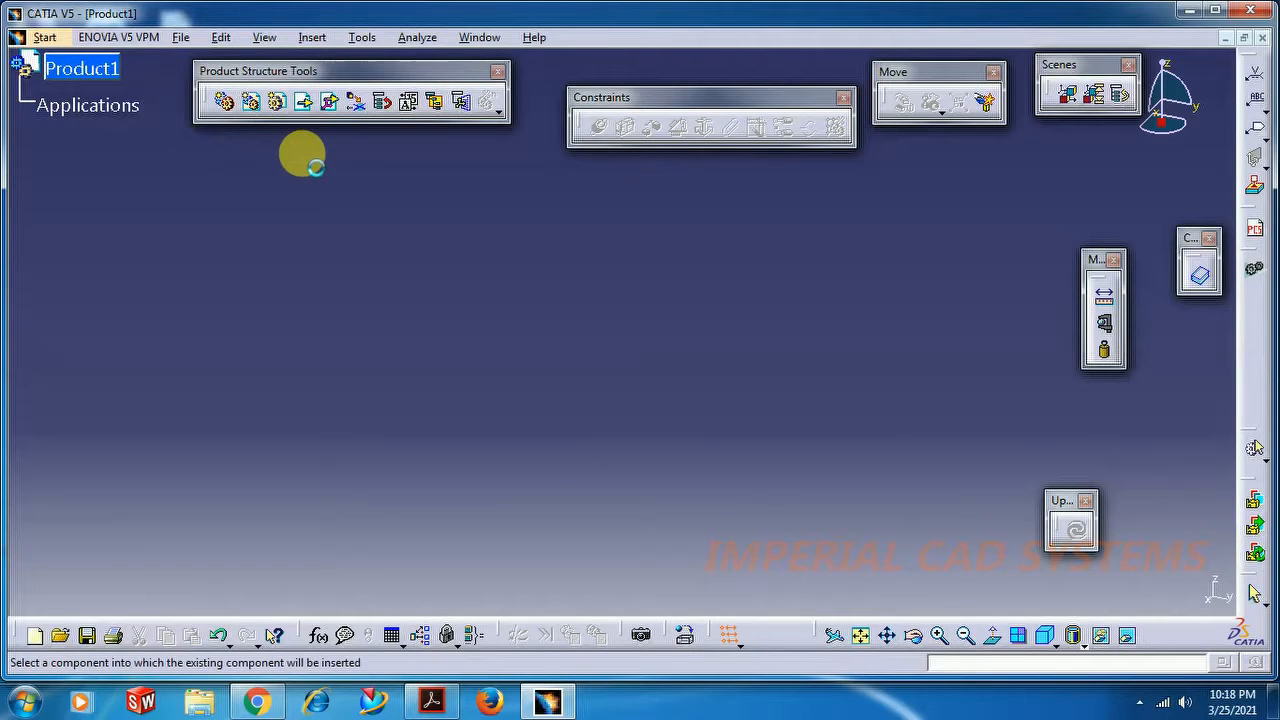
pyautogui.click(82, 68)
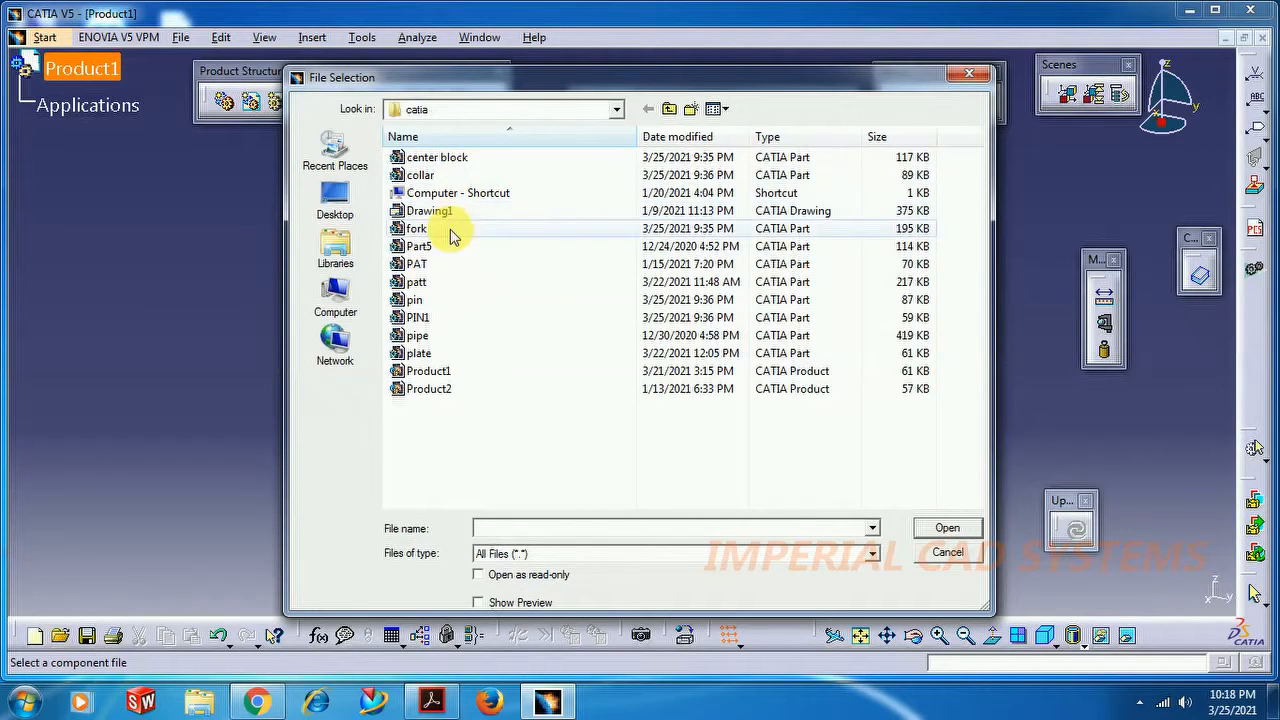
pyautogui.click(459, 230)
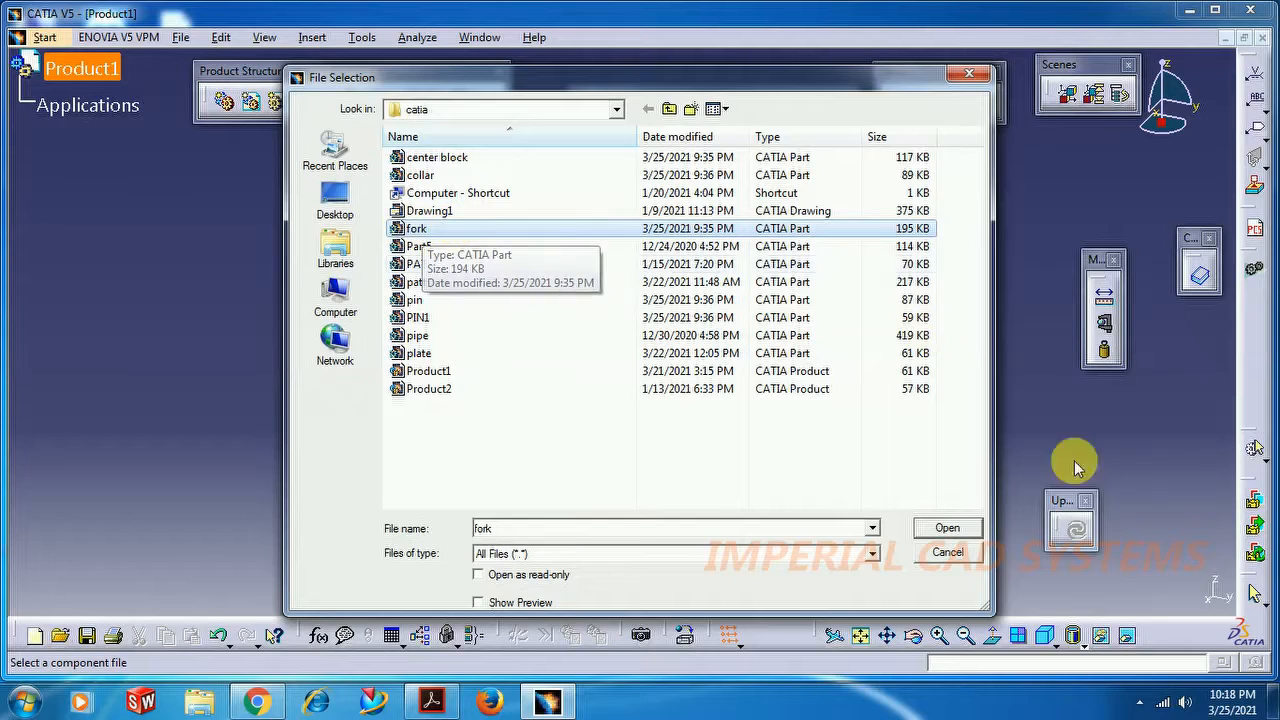
pyautogui.click(945, 529)
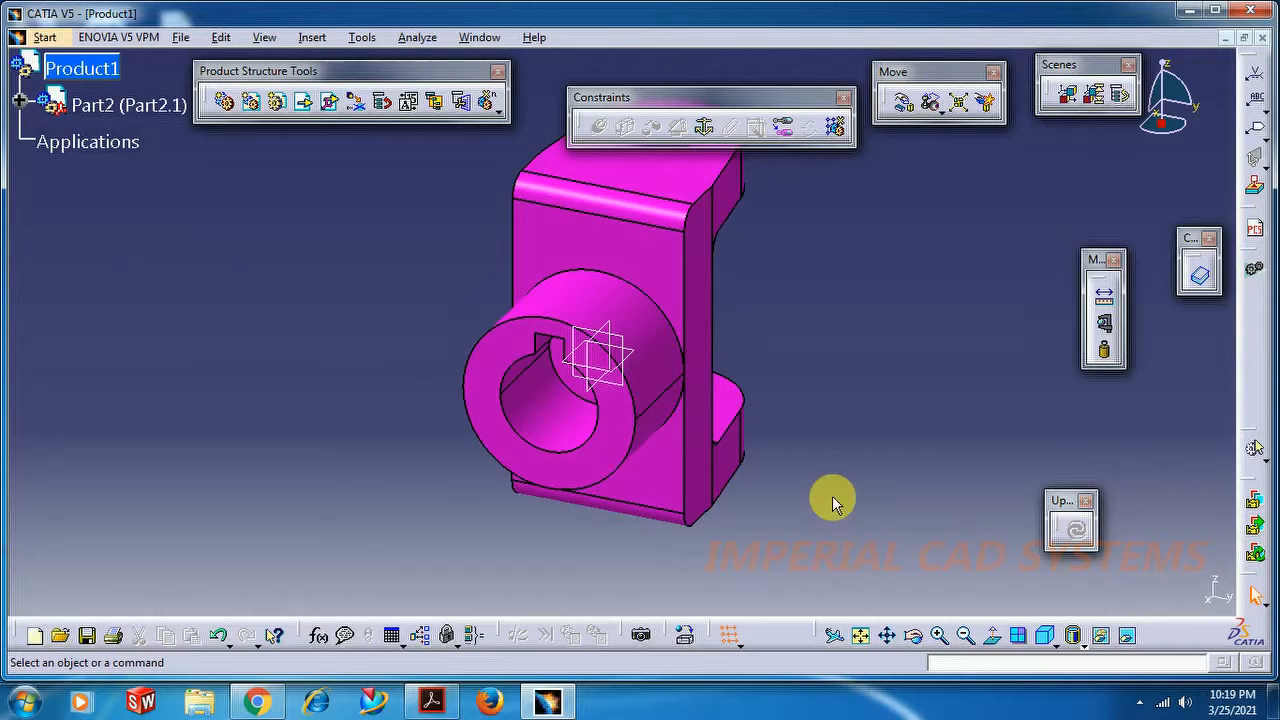
# Step: Try translating the fork along the X, Y and Z axes with Manipulate, with respect to constraints enabled
pyautogui.click(913, 636)
pyautogui.moveTo(842, 390); pyautogui.dragTo(832, 506)
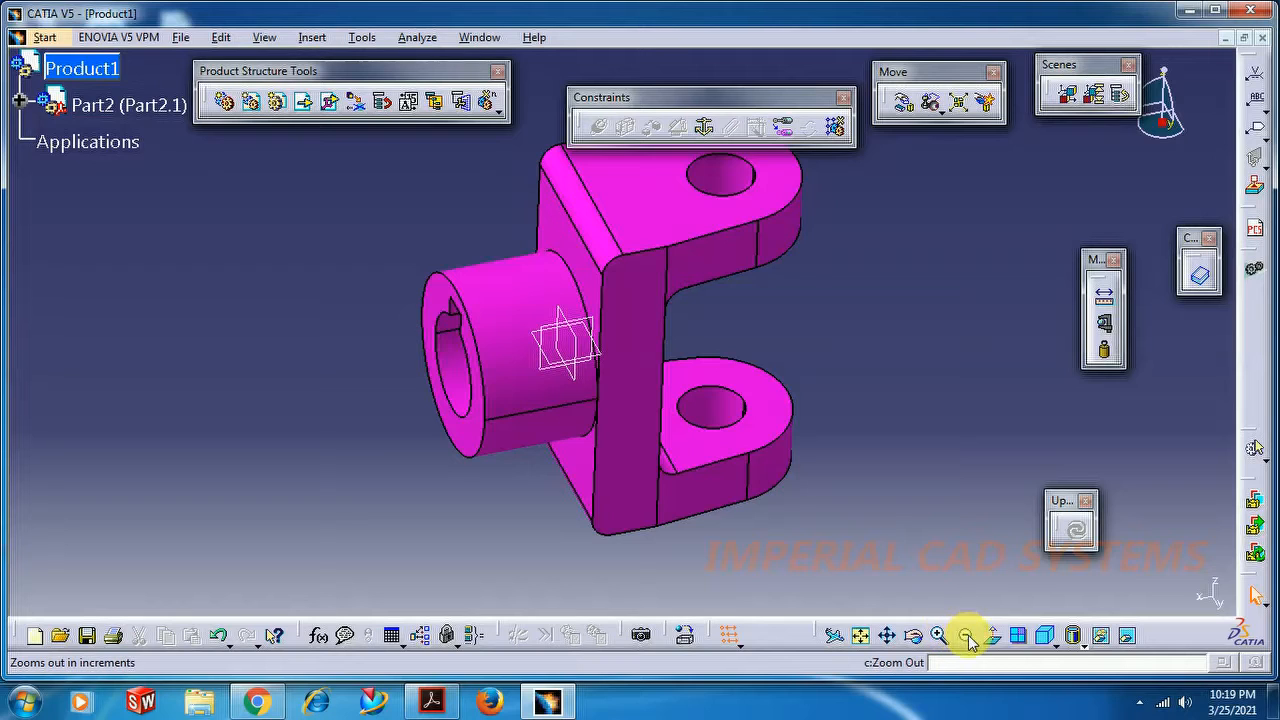
pyautogui.click(966, 636)
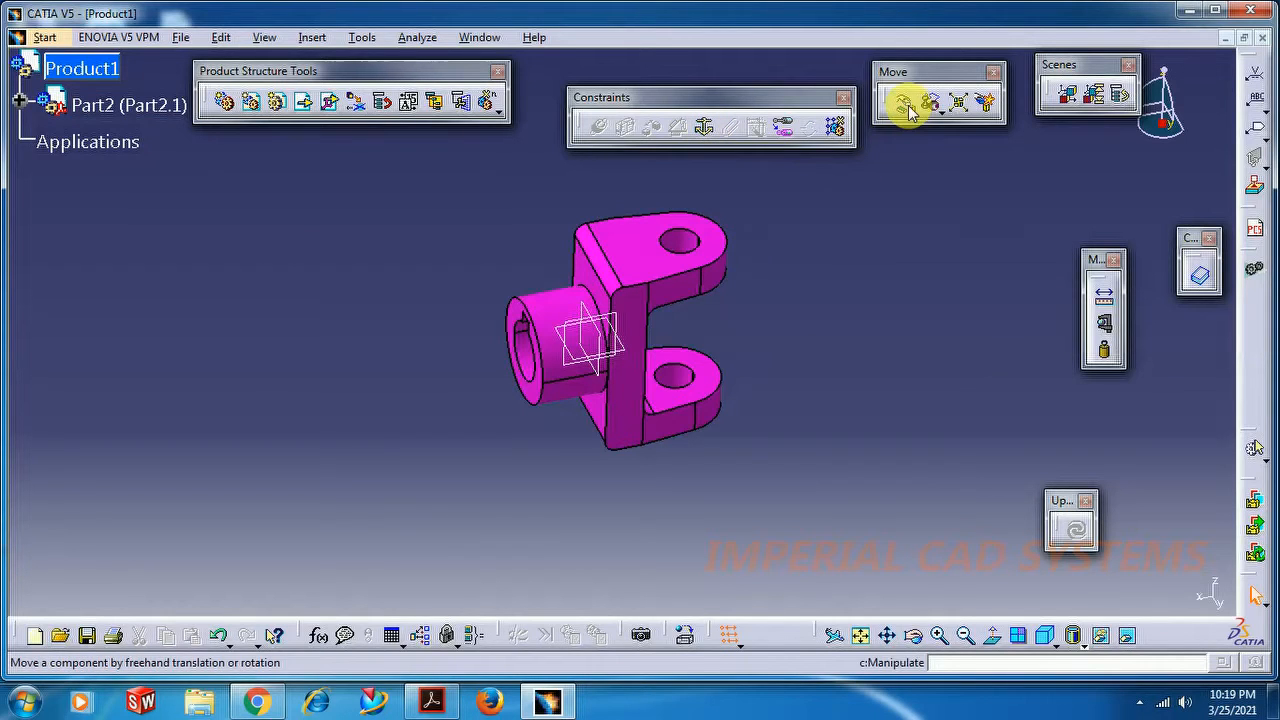
pyautogui.moveTo(706, 314); pyautogui.dragTo(628, 366, button='middle')
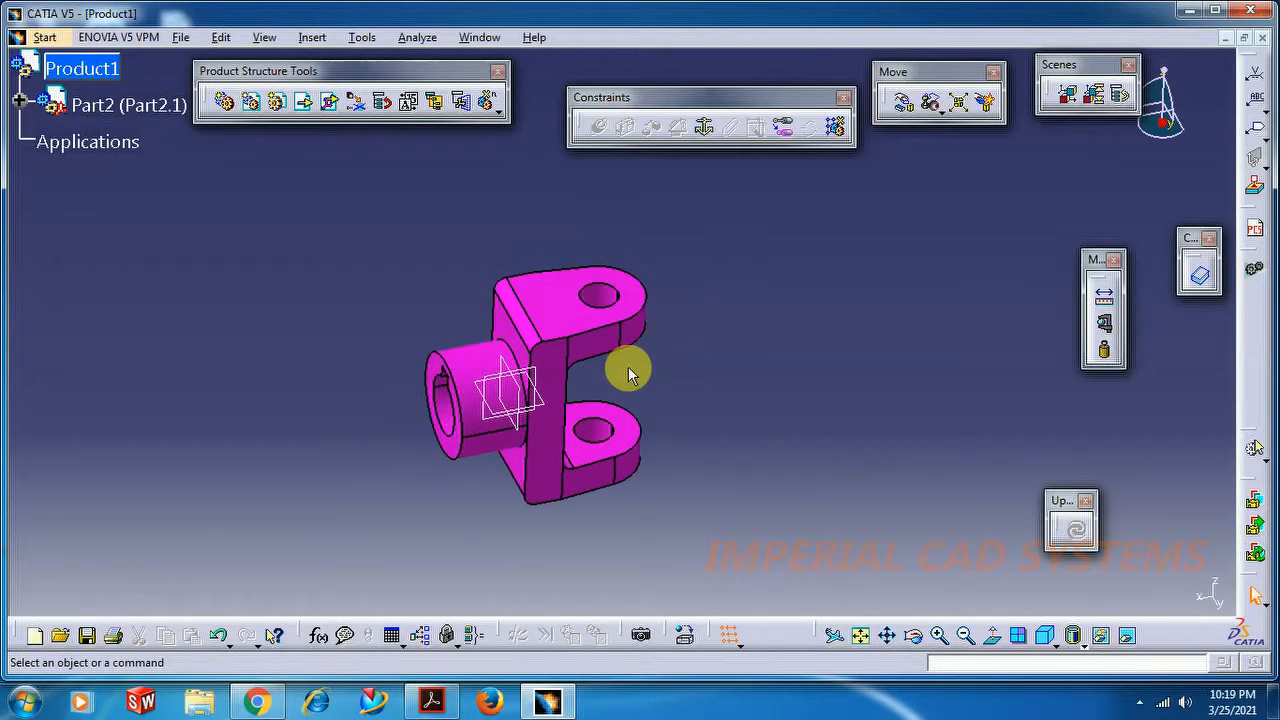
pyautogui.click(903, 101)
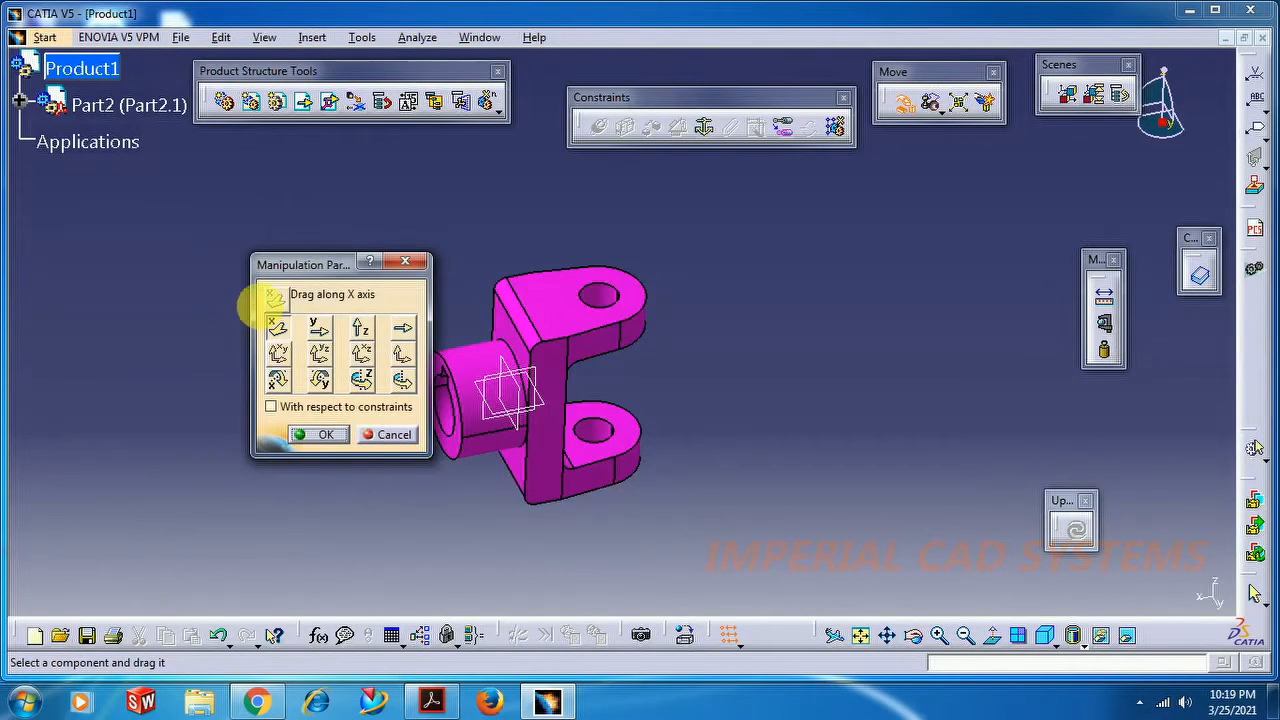
pyautogui.moveTo(318, 268); pyautogui.dragTo(825, 266)
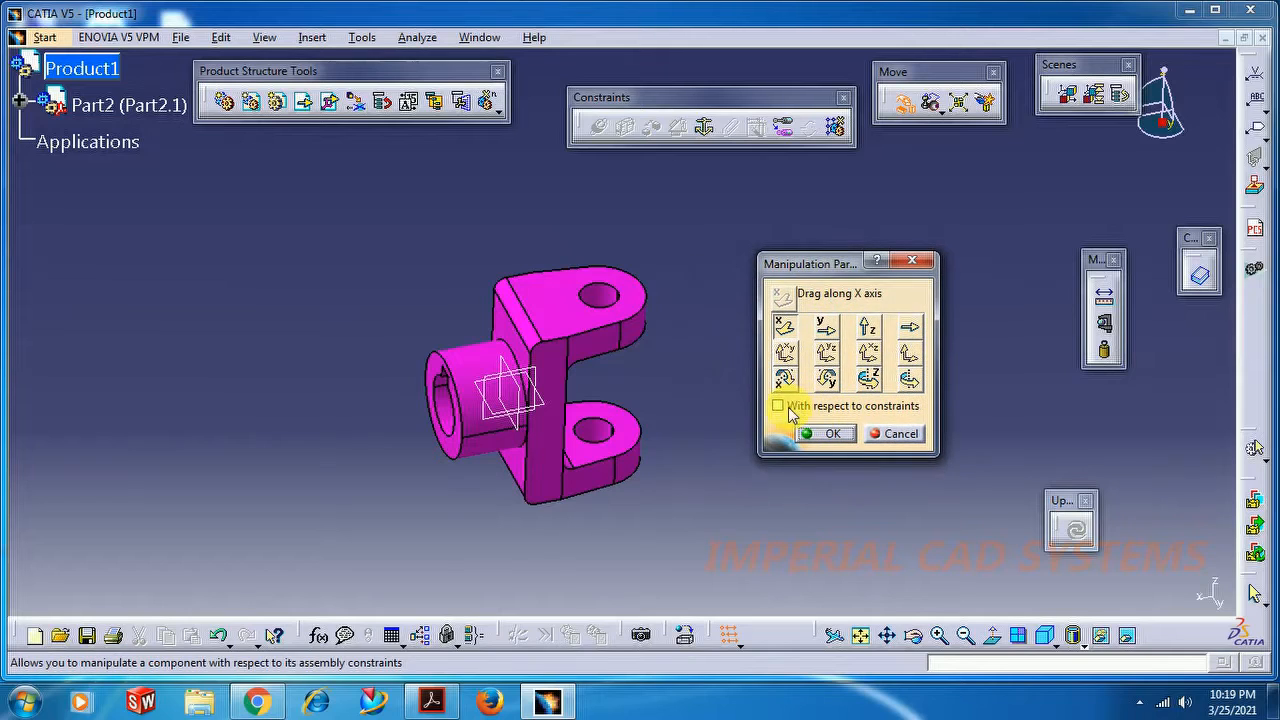
pyautogui.click(779, 407)
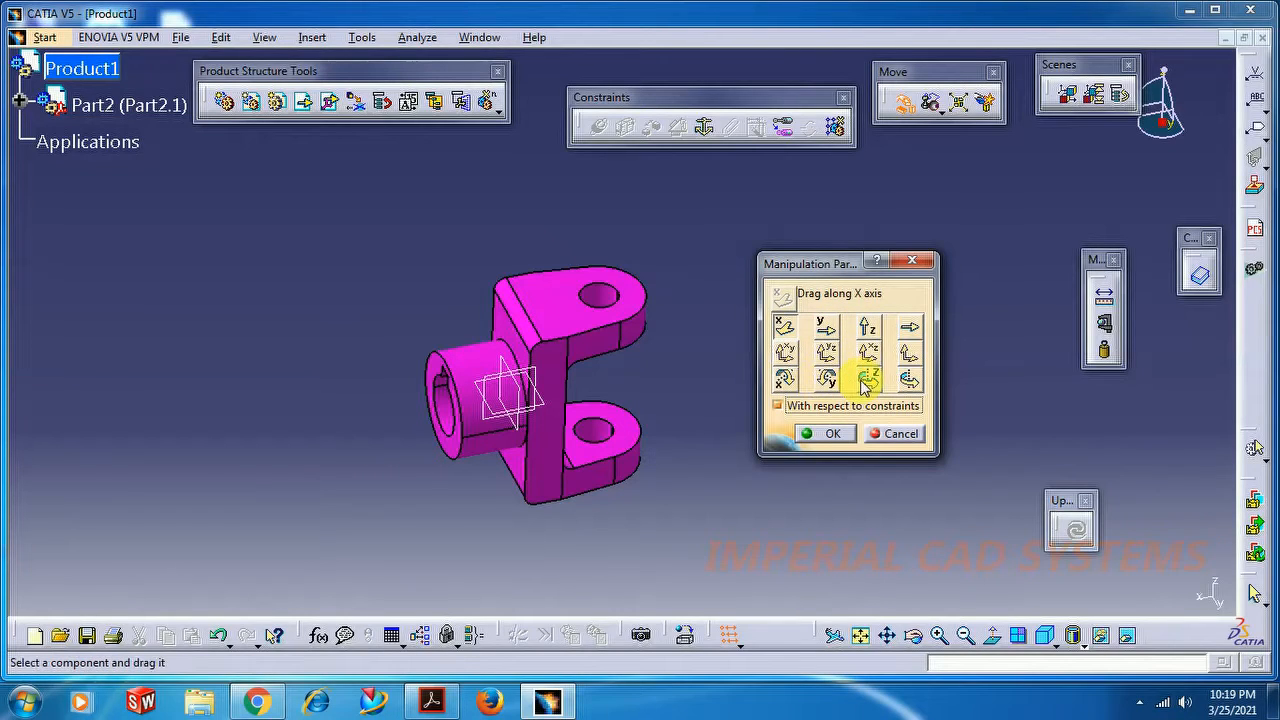
pyautogui.moveTo(1058, 63); pyautogui.dragTo(1031, 107)
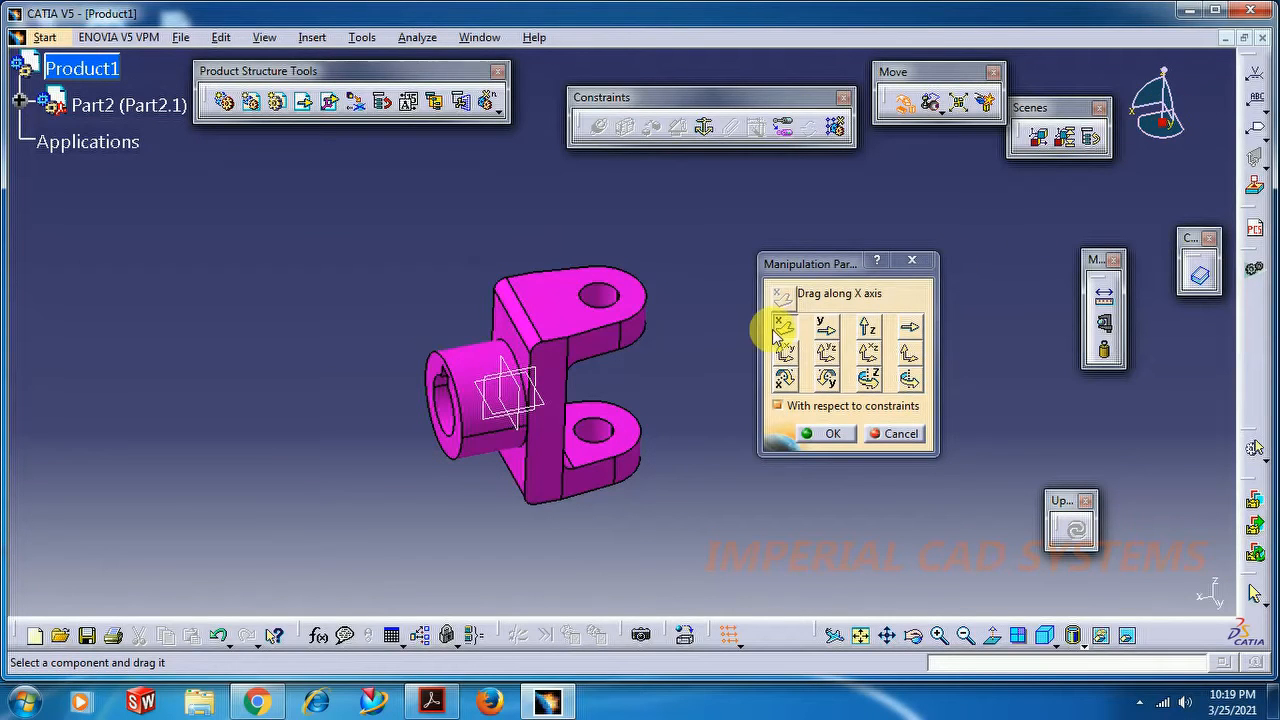
pyautogui.click(586, 318)
pyautogui.moveTo(1011, 194); pyautogui.dragTo(486, 274)
pyautogui.click(825, 328)
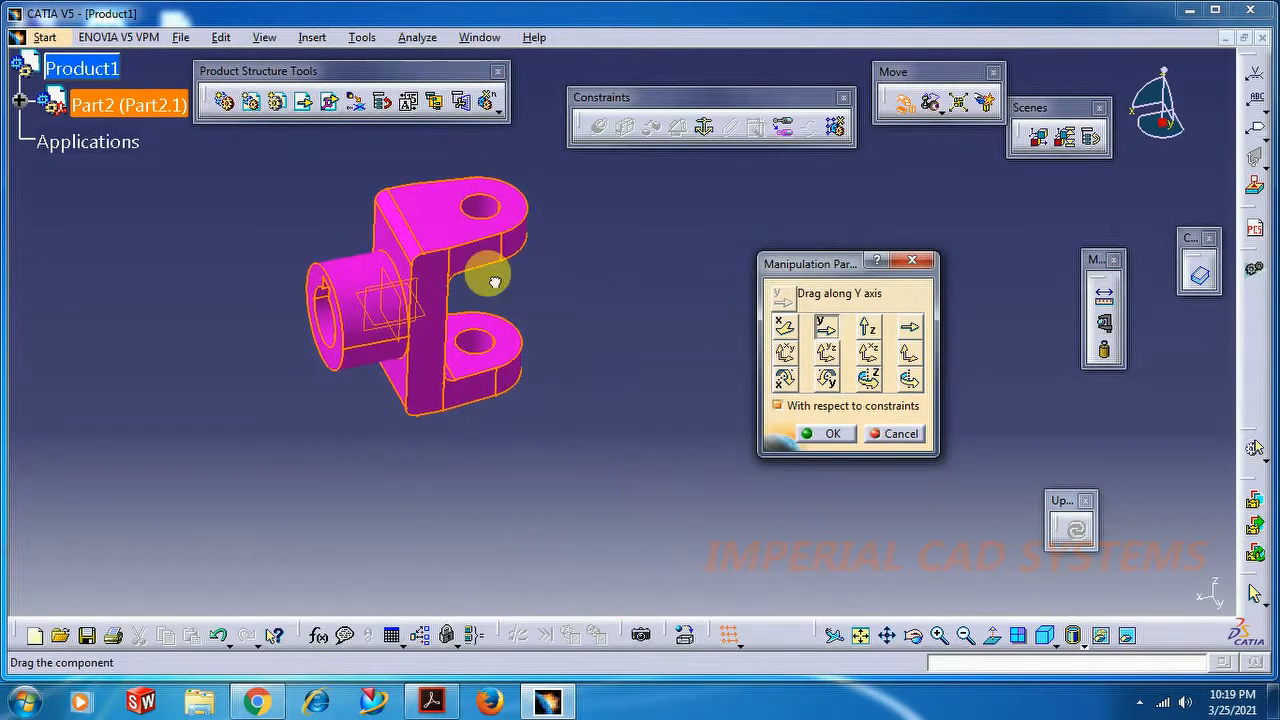
pyautogui.click(868, 330)
pyautogui.moveTo(429, 283); pyautogui.dragTo(463, 400)
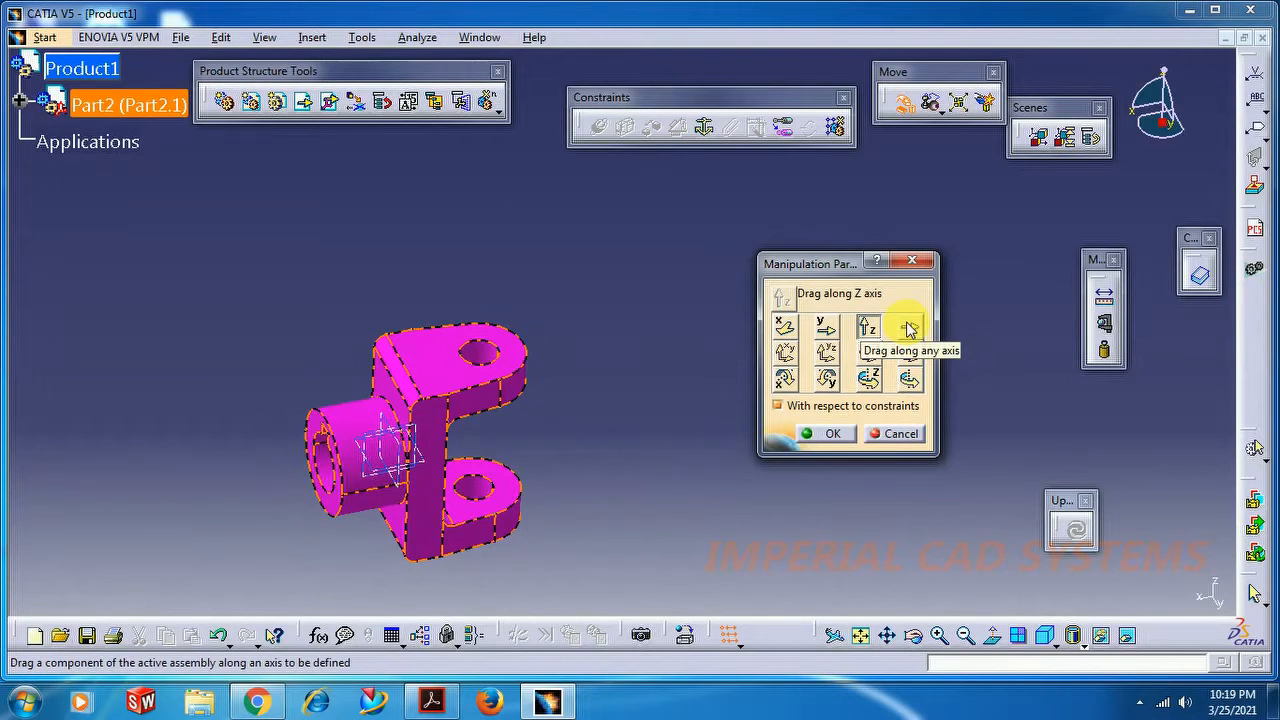
# Step: Try translating the fork along a custom axis defined by the straight edge of its upper arm
pyautogui.click(908, 328)
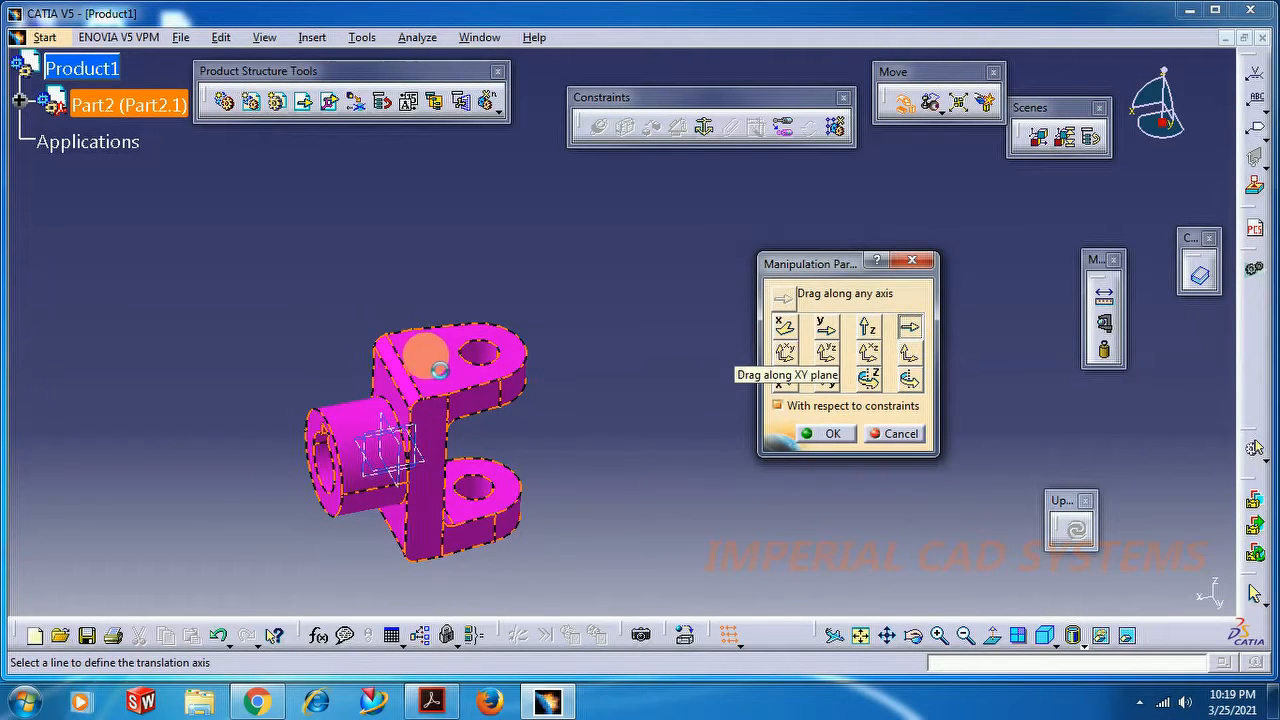
pyautogui.click(457, 386)
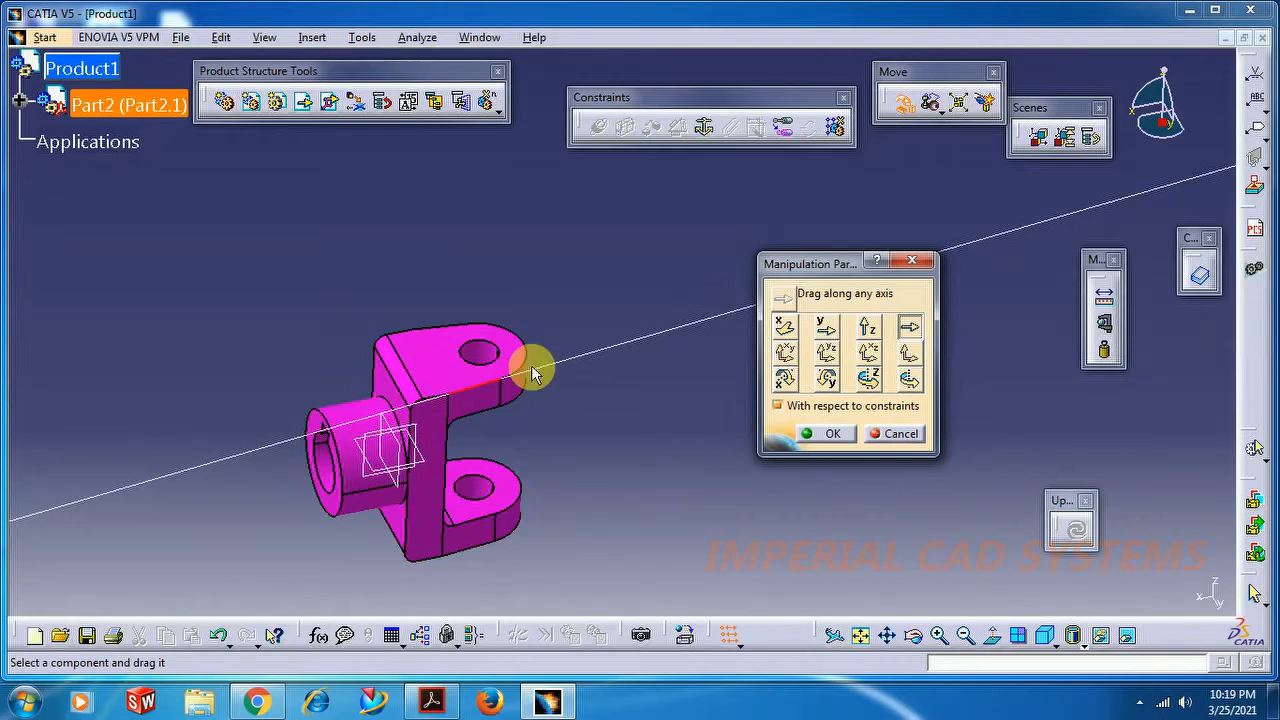
pyautogui.moveTo(449, 363); pyautogui.dragTo(545, 300)
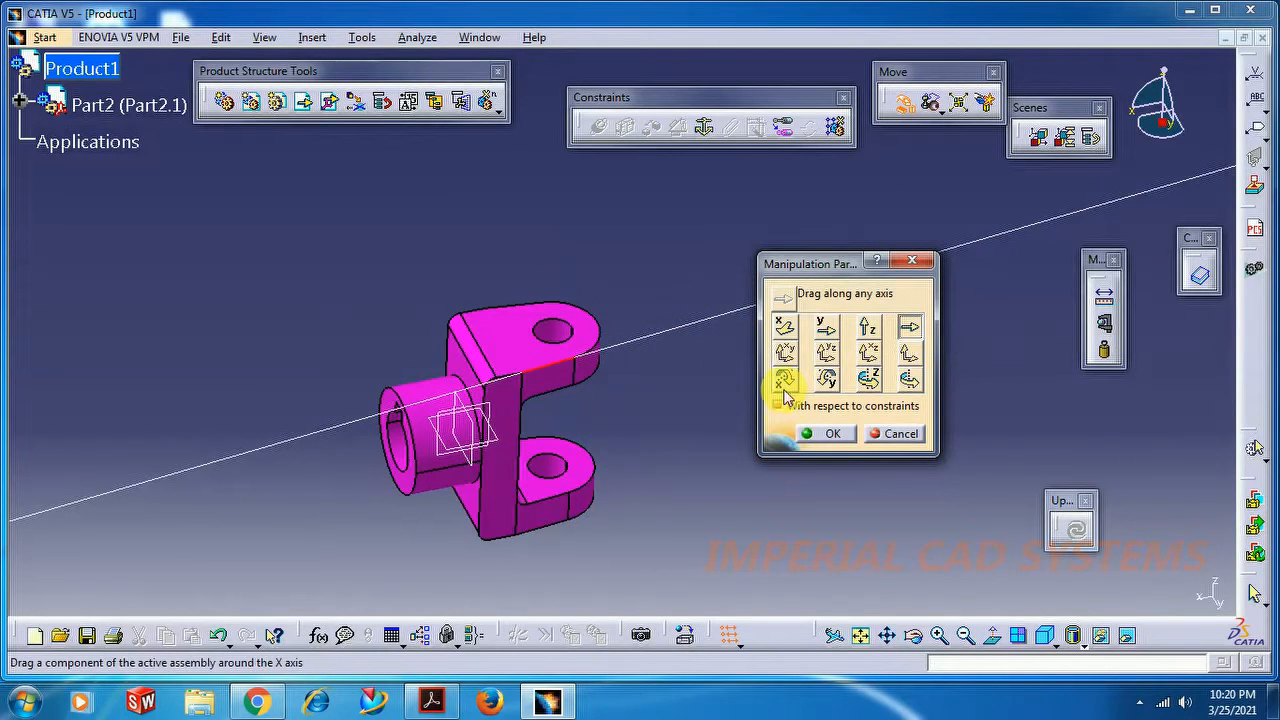
# Step: Try rotating the fork around the X, Y and Z axes in turn
pyautogui.click(784, 381)
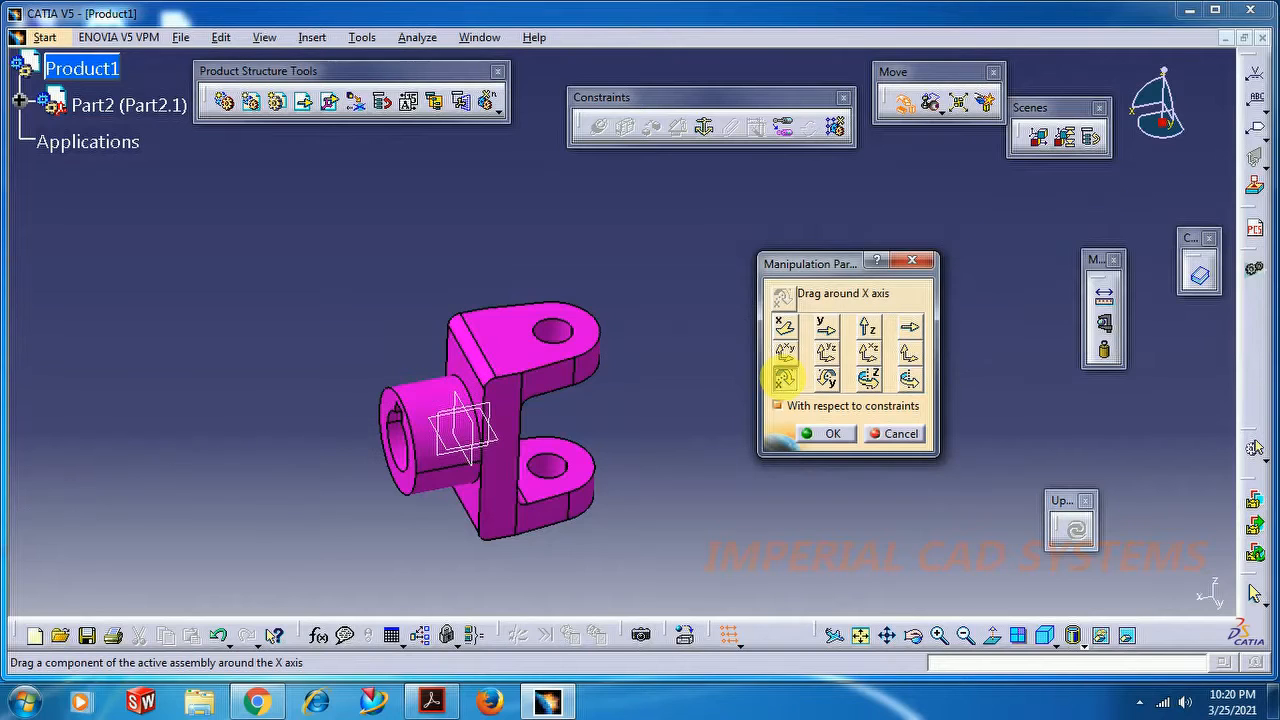
pyautogui.moveTo(551, 337); pyautogui.dragTo(491, 331)
pyautogui.click(826, 378)
pyautogui.moveTo(529, 376); pyautogui.dragTo(563, 457)
pyautogui.click(868, 378)
pyautogui.moveTo(568, 370); pyautogui.dragTo(600, 290)
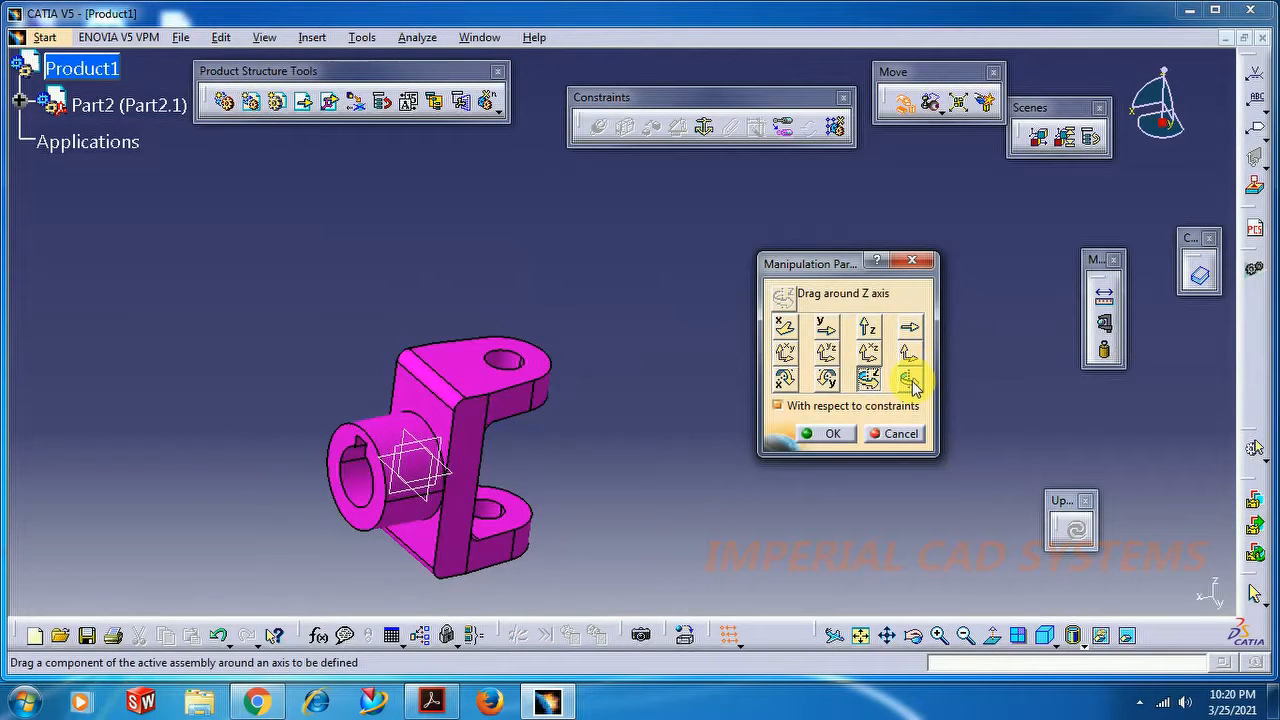
# Step: Try rotating the fork around the axis of its upper arm's hole, and discard all the manipulations
pyautogui.click(910, 380)
pyautogui.click(510, 362)
pyautogui.moveTo(455, 380); pyautogui.dragTo(375, 360)
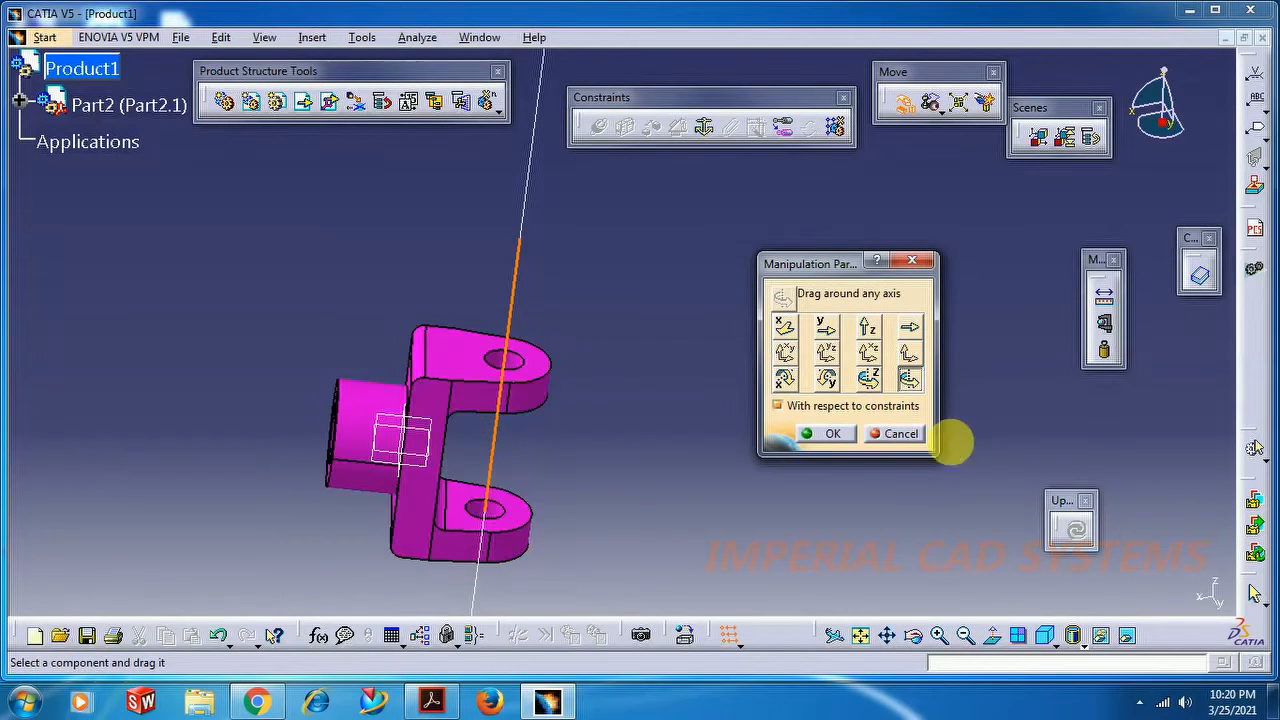
pyautogui.click(899, 433)
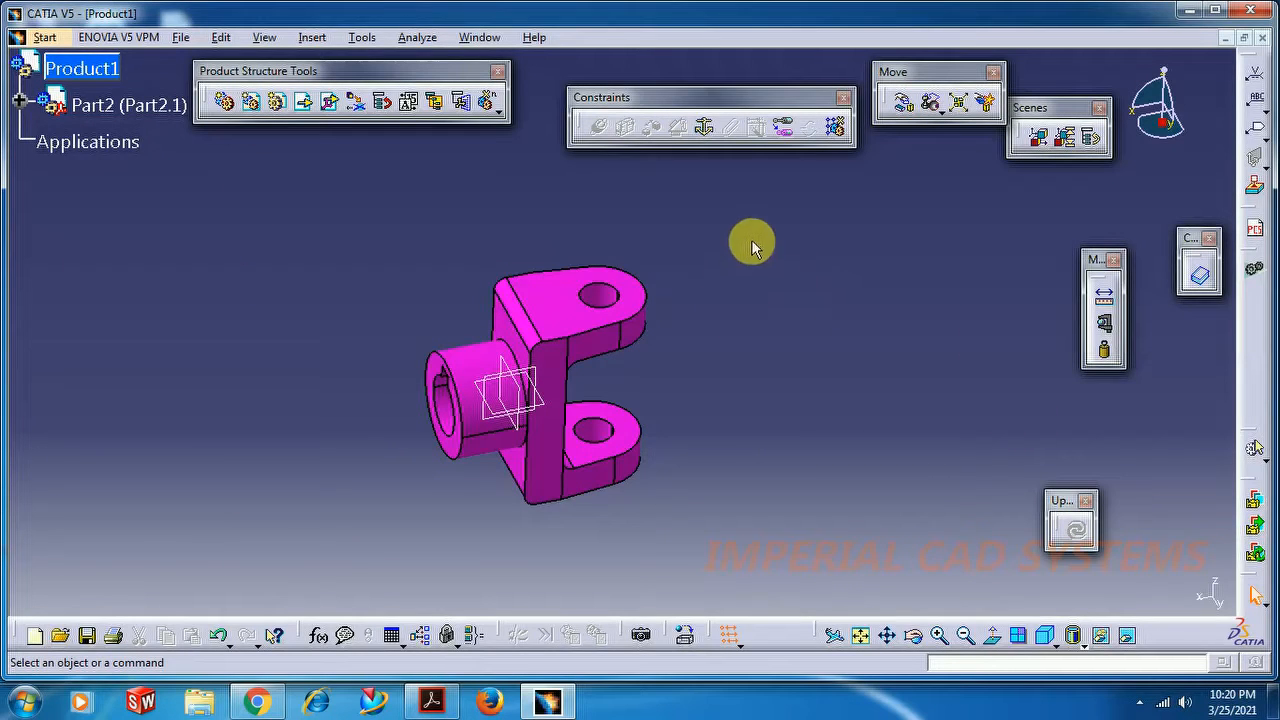
# Step: Fix the fork's position in the assembly with a Fix Component constraint
pyautogui.click(705, 127)
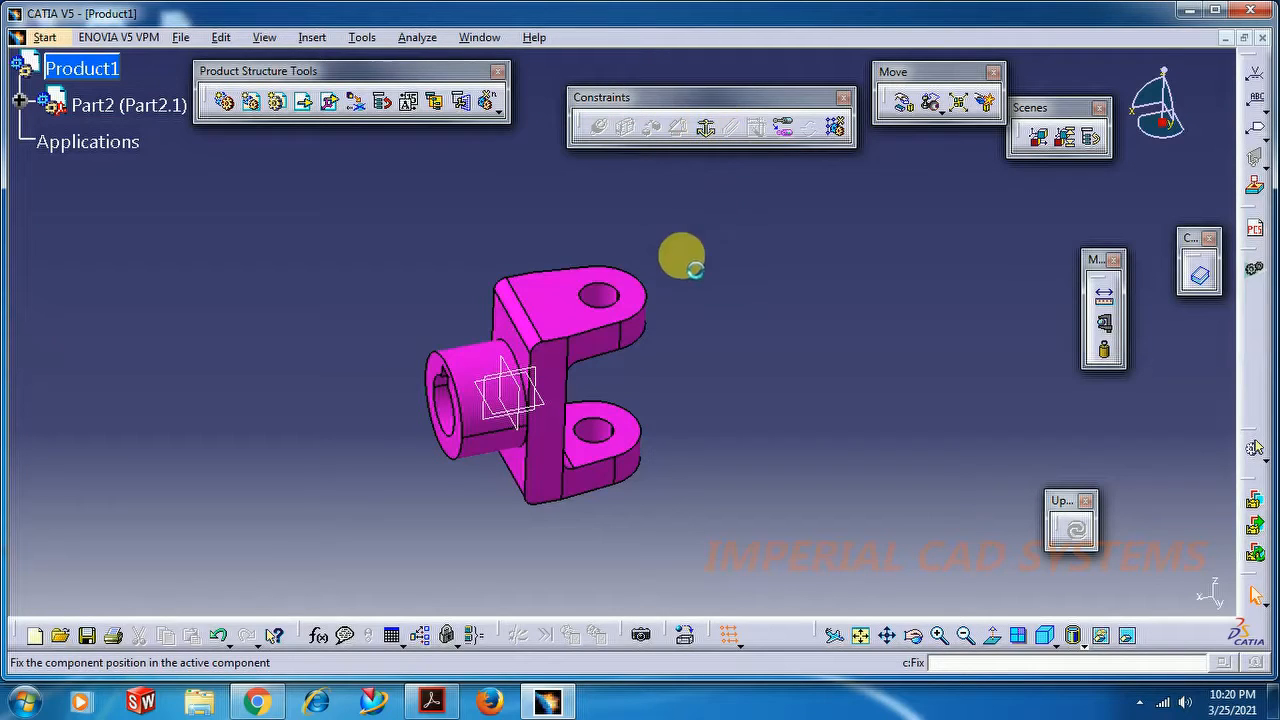
pyautogui.click(720, 328)
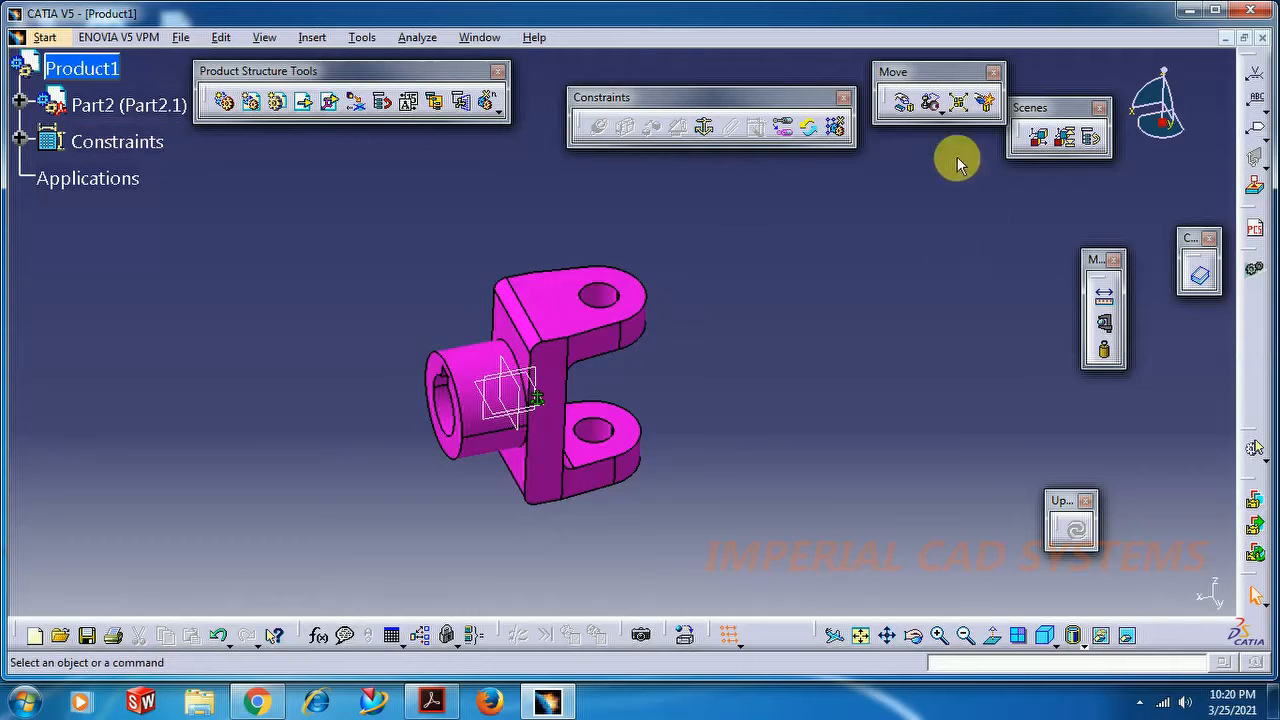
# Step: Try to move the fixed fork along the X, Y and Z axes with Manipulate, with respect to constraints enabled
pyautogui.click(908, 108)
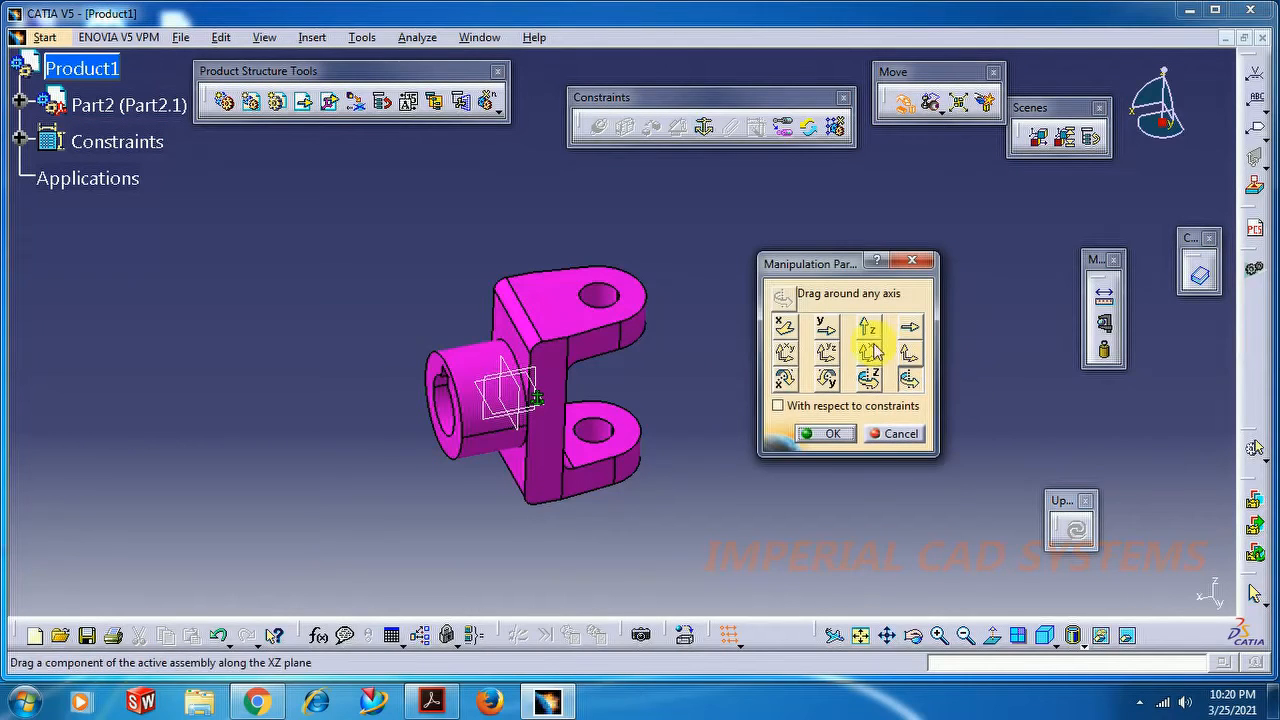
pyautogui.click(779, 406)
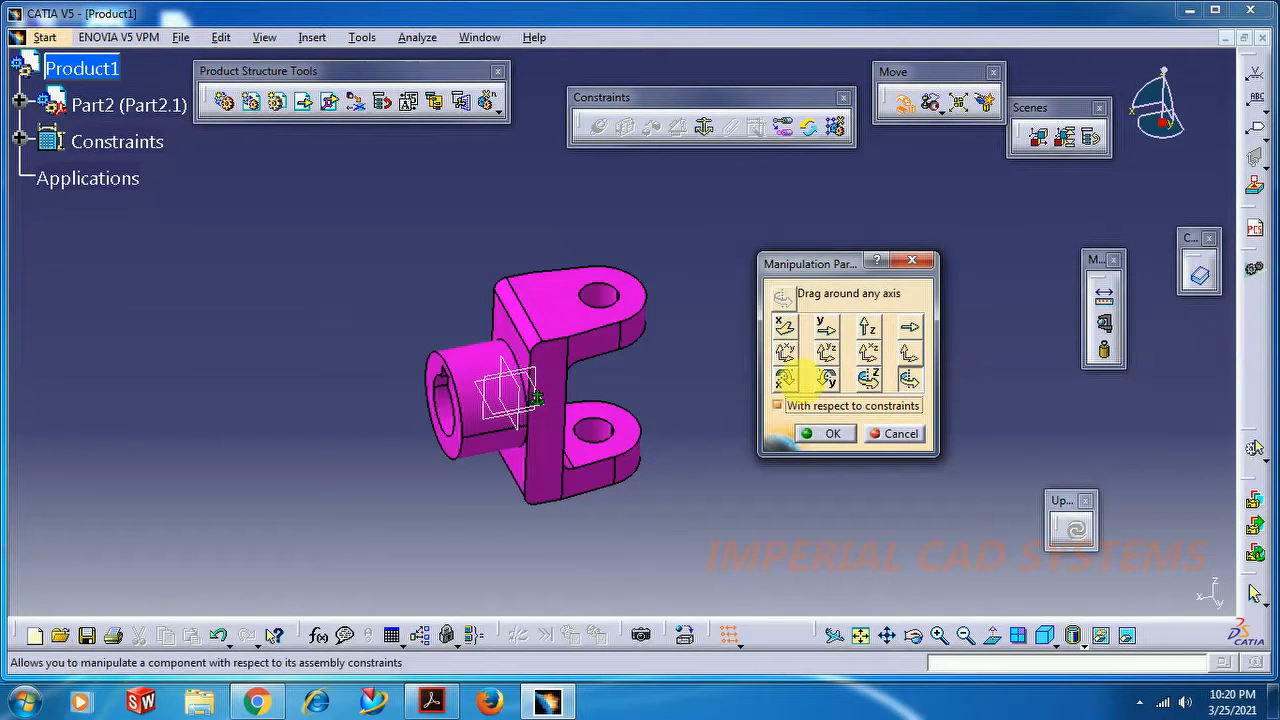
pyautogui.click(785, 327)
pyautogui.moveTo(528, 309); pyautogui.dragTo(698, 266)
pyautogui.click(866, 330)
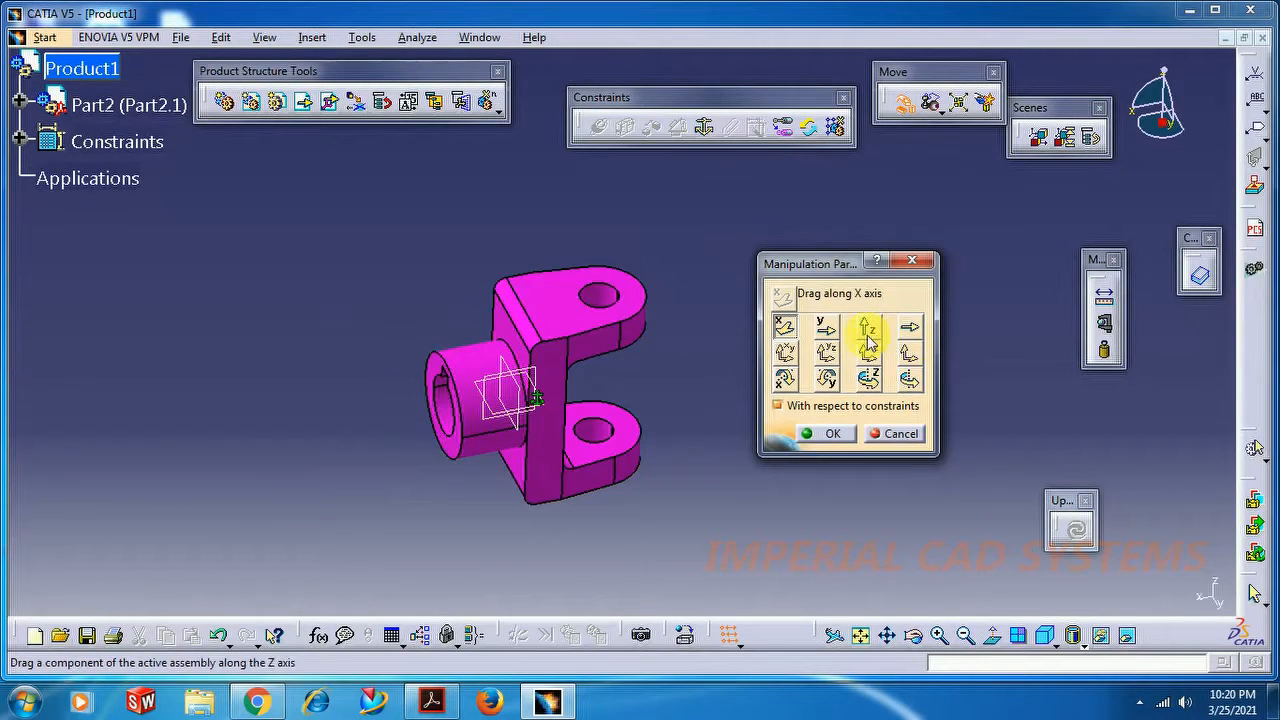
pyautogui.click(826, 328)
pyautogui.moveTo(566, 329); pyautogui.dragTo(437, 220)
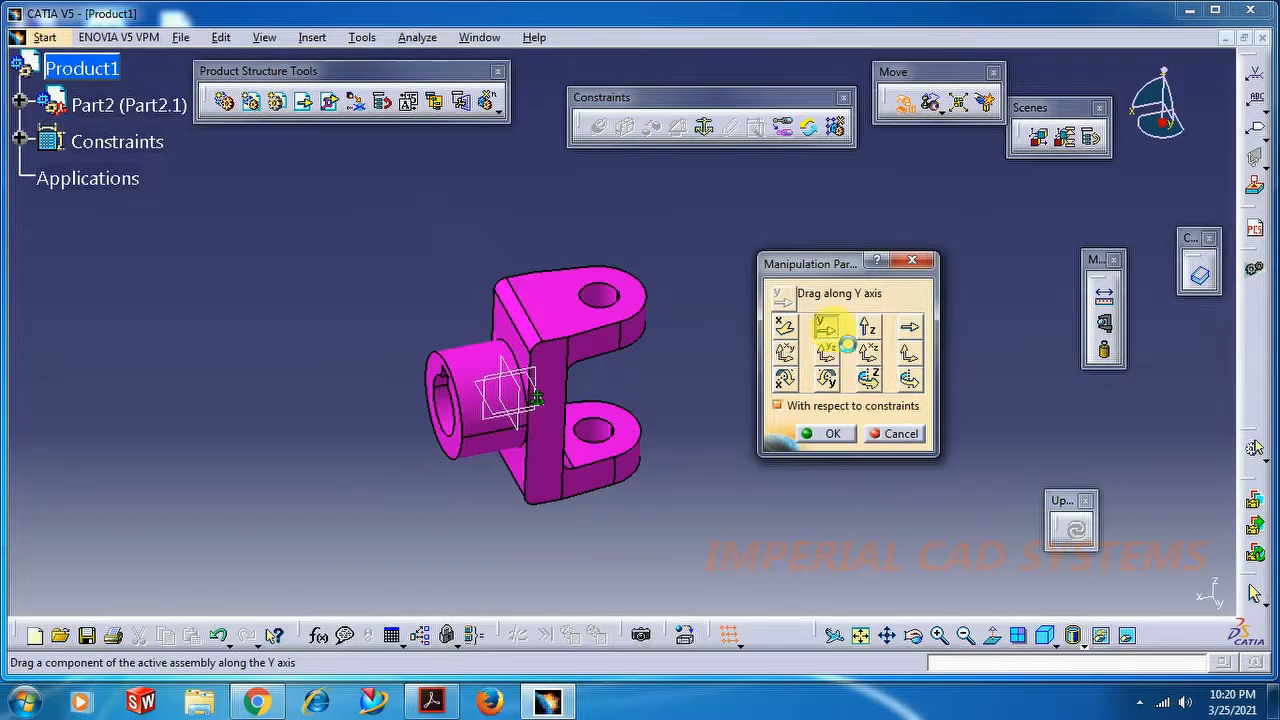
pyautogui.click(868, 330)
pyautogui.moveTo(571, 343); pyautogui.dragTo(509, 194)
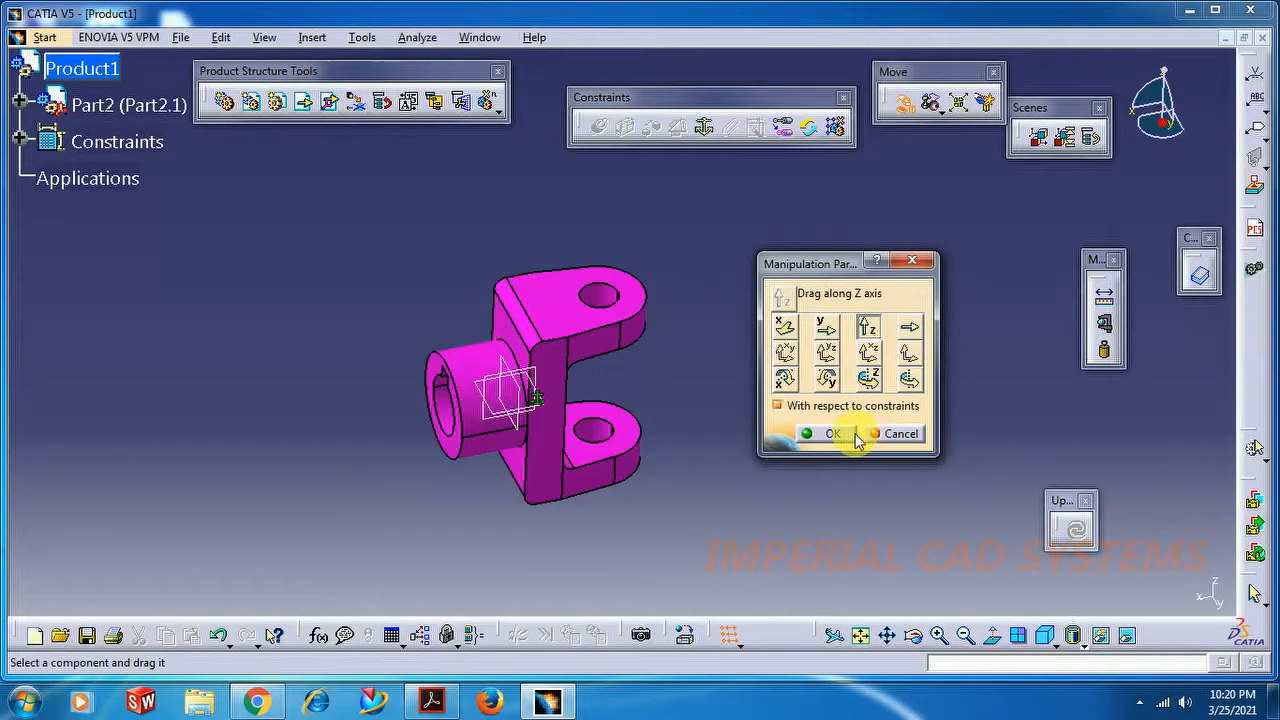
pyautogui.click(855, 436)
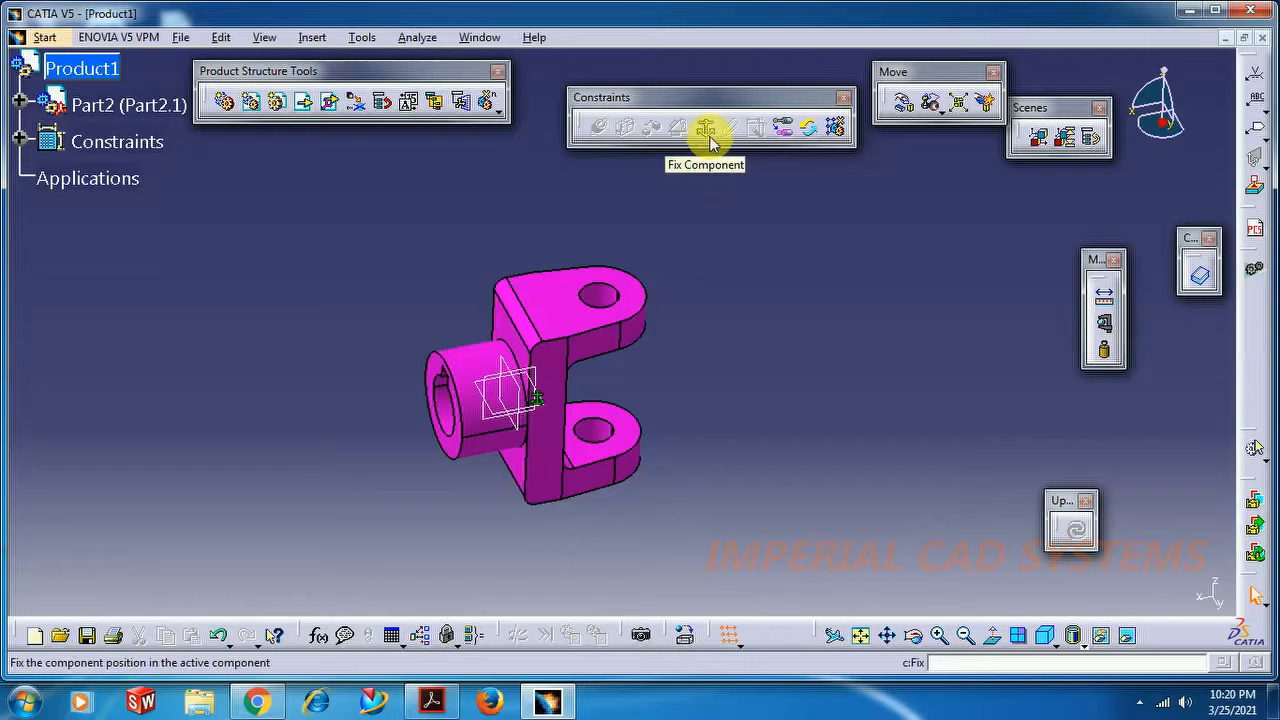
# Step: Insert the existing part "center block" as a component of Product1
pyautogui.click(940, 636)
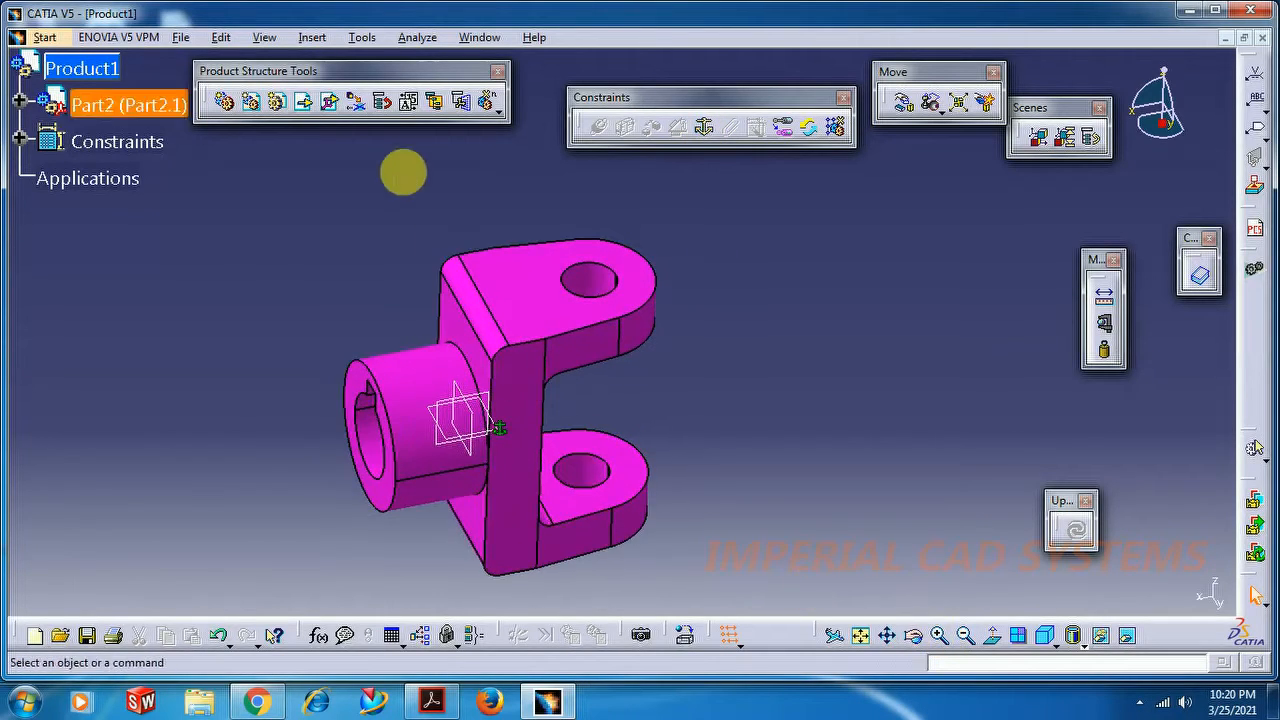
pyautogui.click(305, 104)
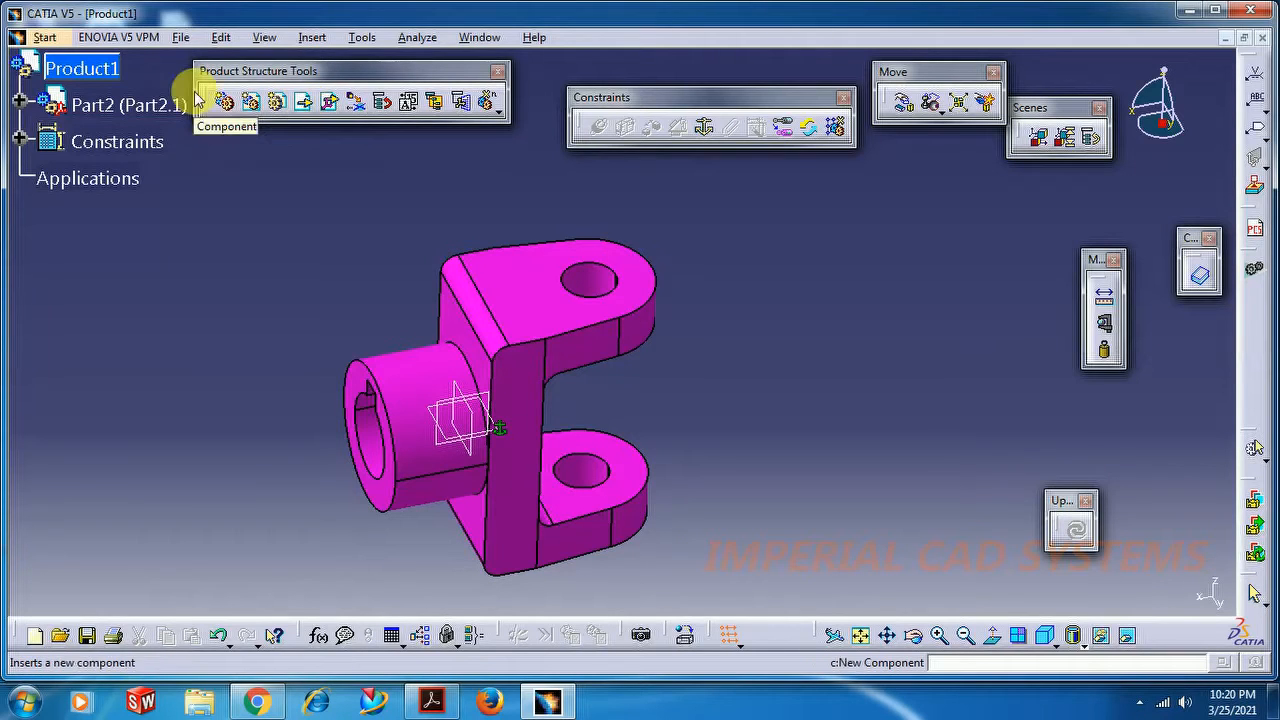
pyautogui.click(115, 66)
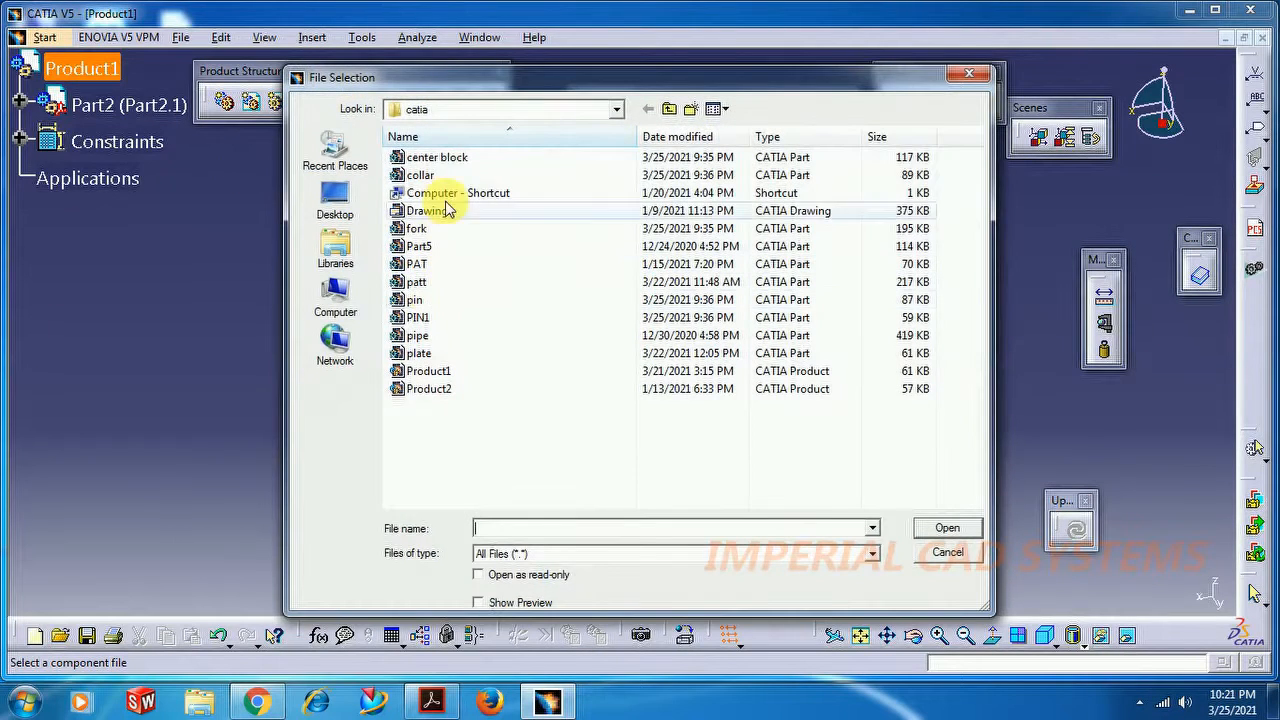
pyautogui.click(425, 157)
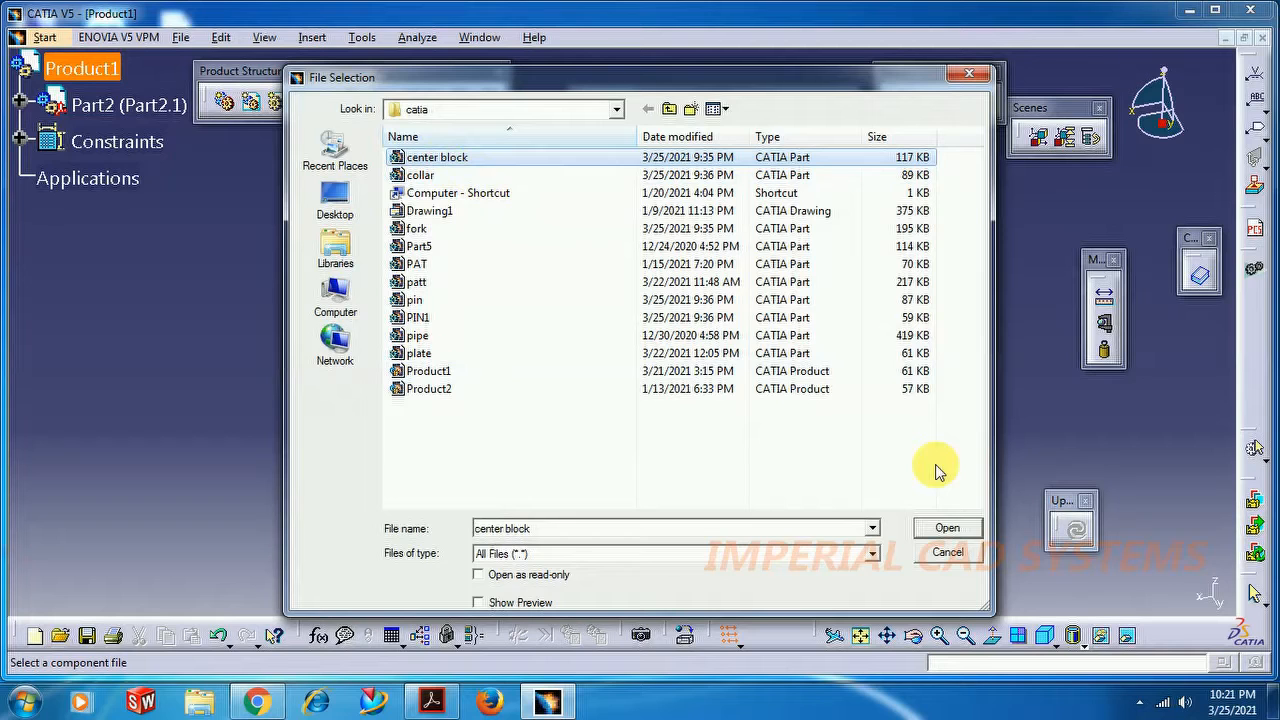
pyautogui.click(947, 528)
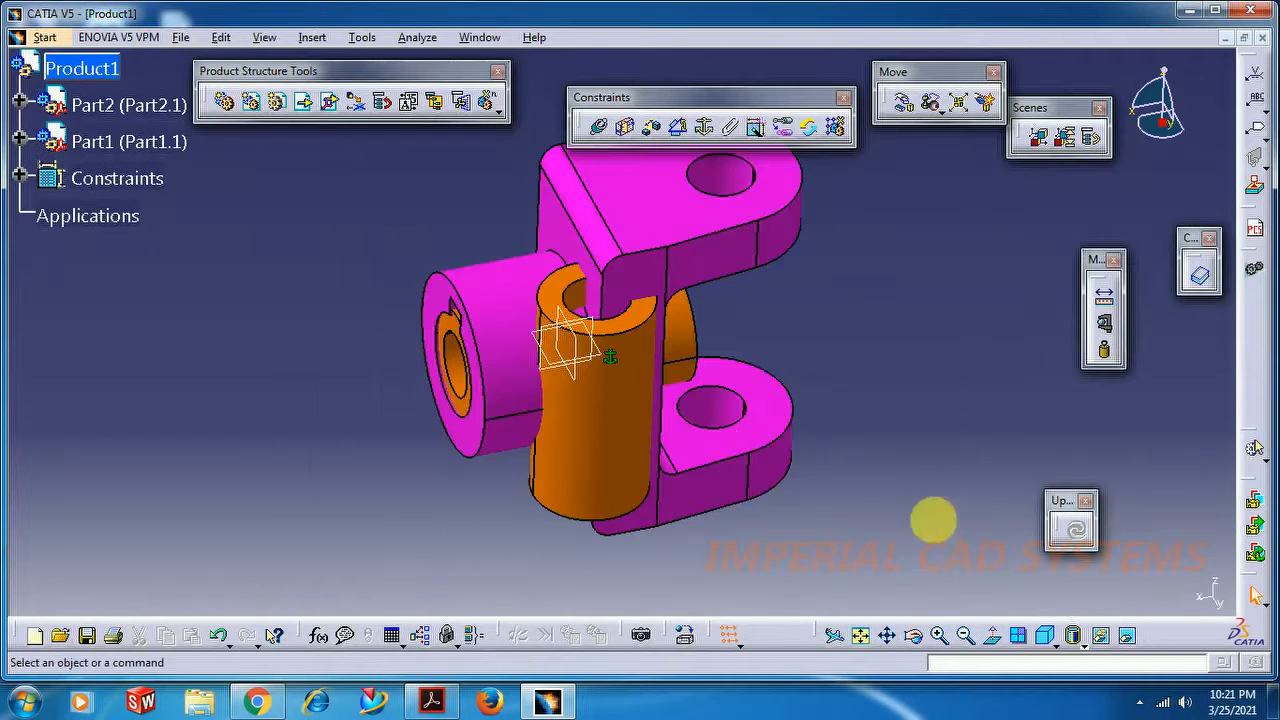
# Step: Move the center block along the X axis with Manipulate until it stands clear of the fork on its open side
pyautogui.moveTo(650, 418); pyautogui.dragTo(514, 471, button='middle')
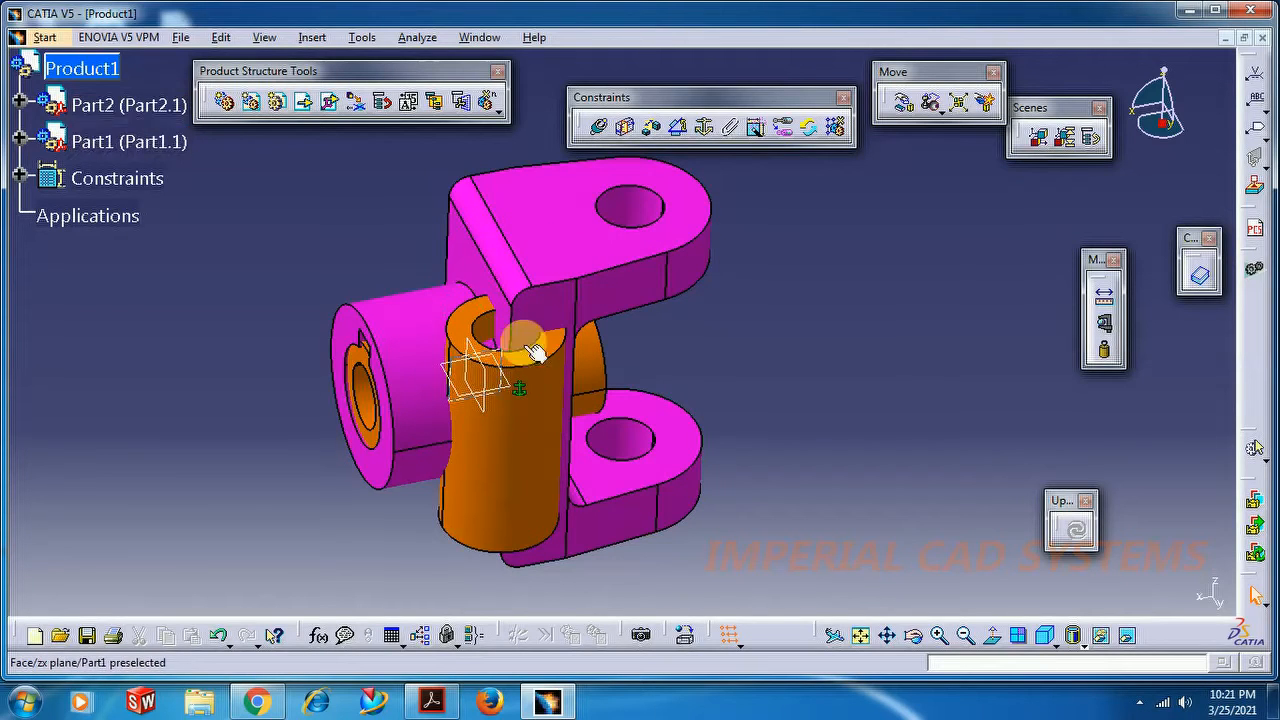
pyautogui.moveTo(534, 434); pyautogui.dragTo(486, 451, button='middle')
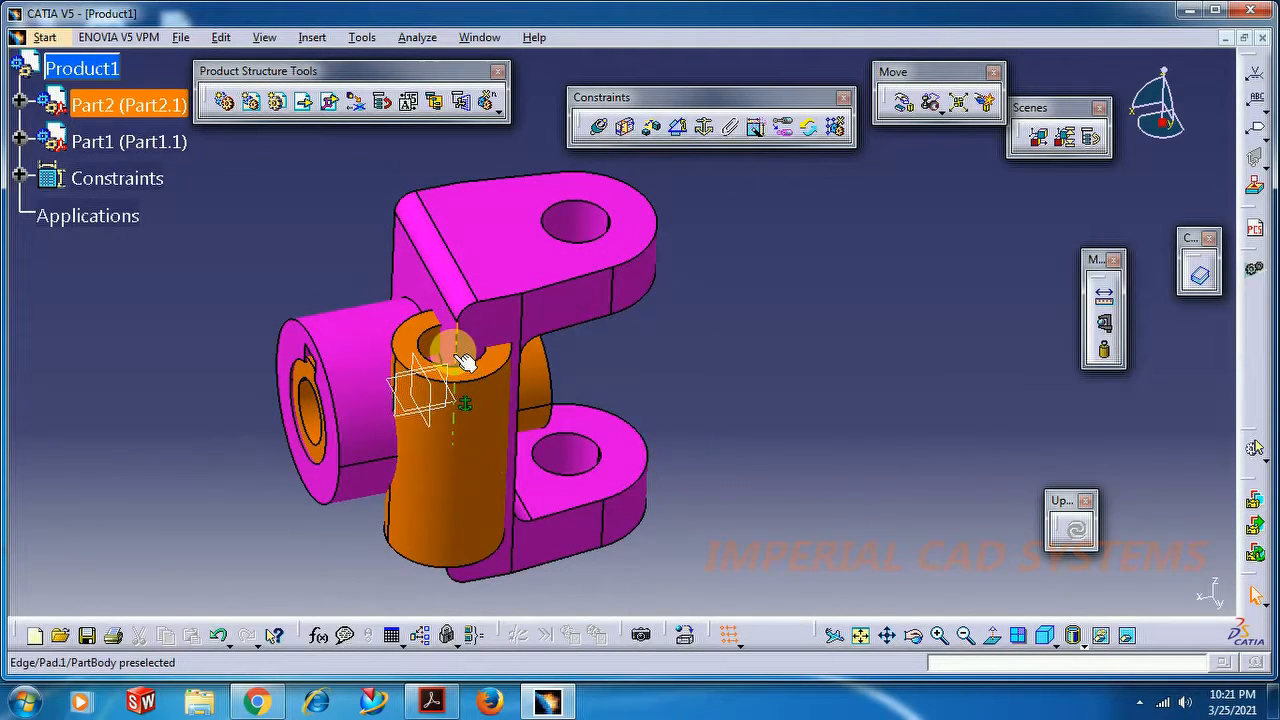
pyautogui.click(903, 101)
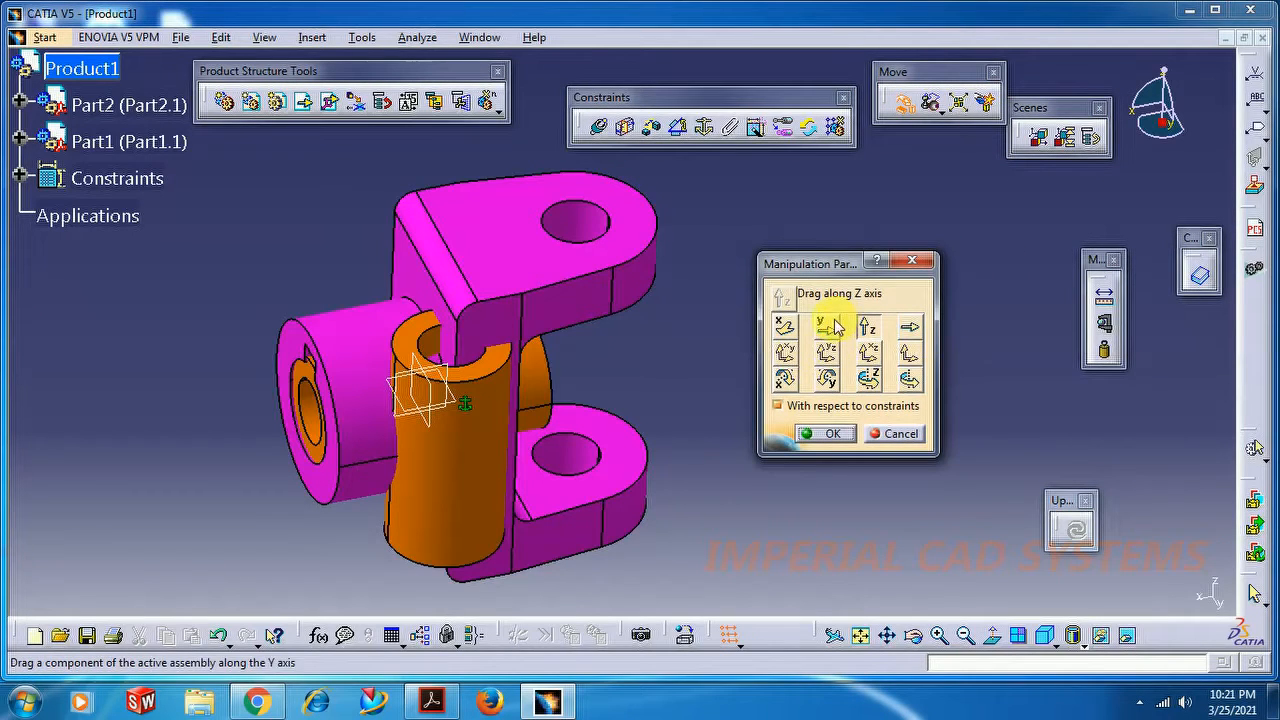
pyautogui.click(785, 337)
pyautogui.moveTo(477, 423); pyautogui.dragTo(849, 406)
pyautogui.click(833, 433)
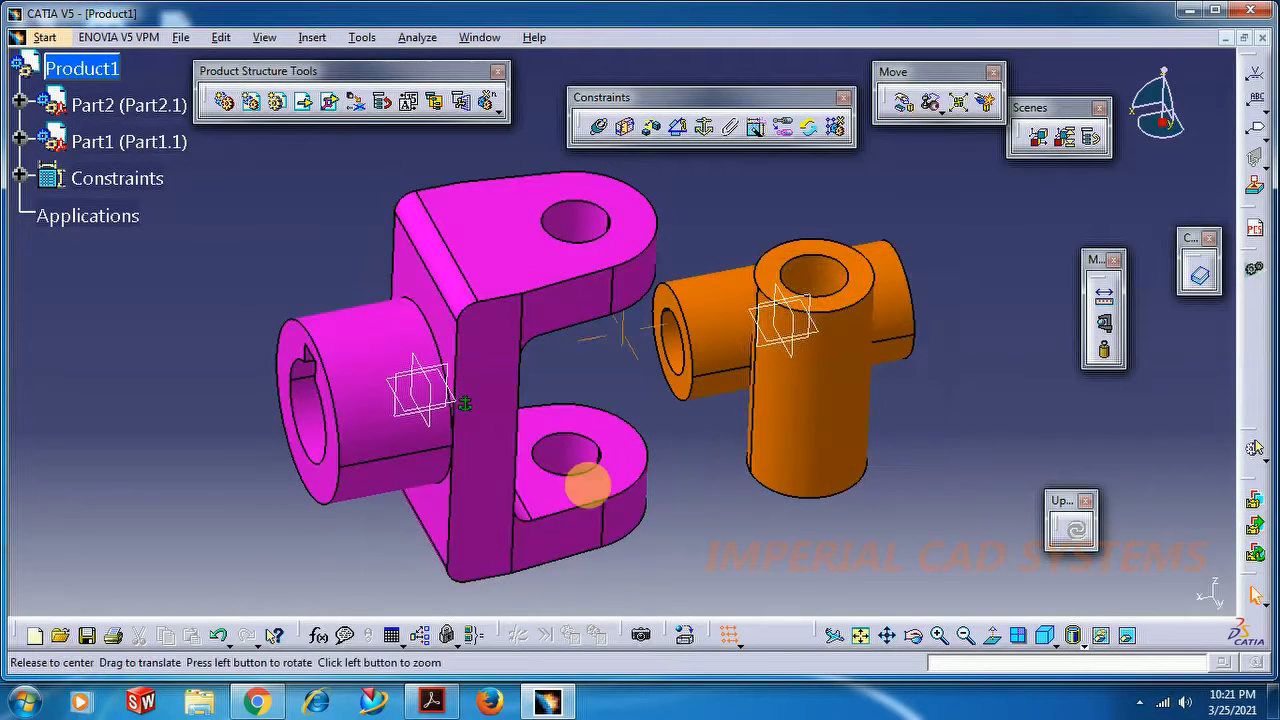
# Step: Add a Coincidence constraint between the center block's vertical bore axis and the hole axis of the fork's upper arm
pyautogui.moveTo(676, 466); pyautogui.dragTo(542, 492, button='middle')
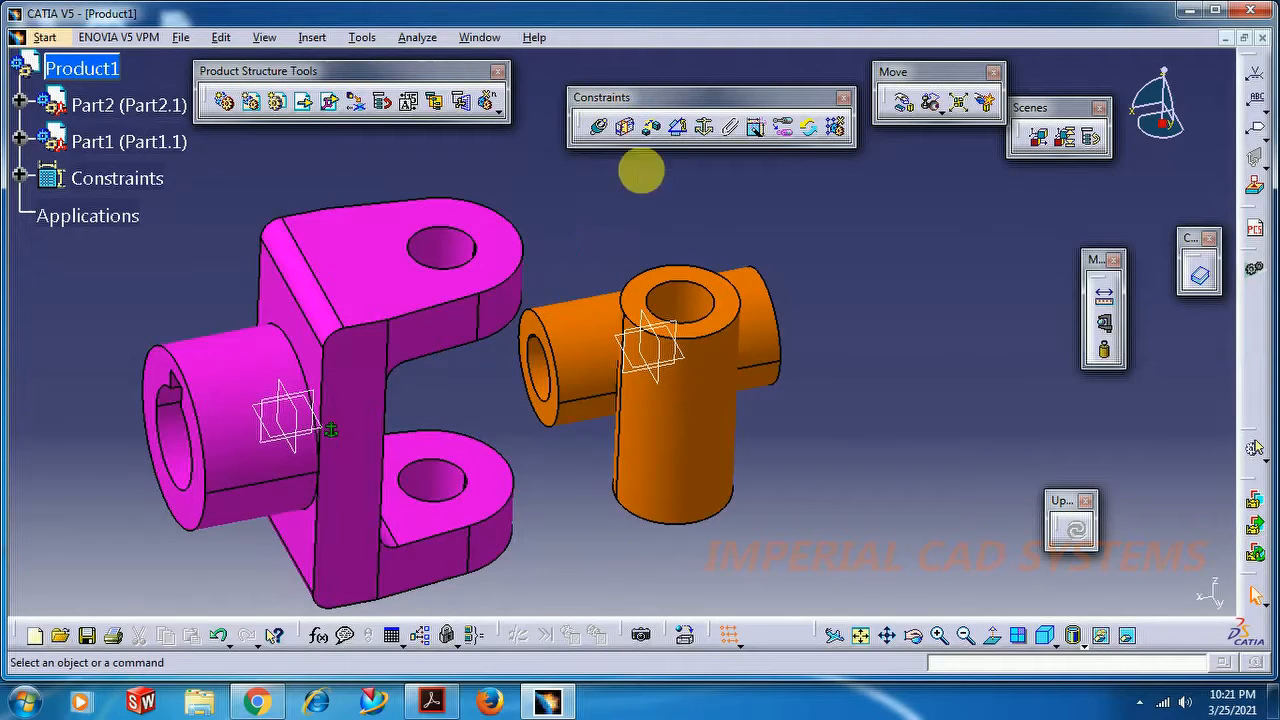
pyautogui.click(600, 130)
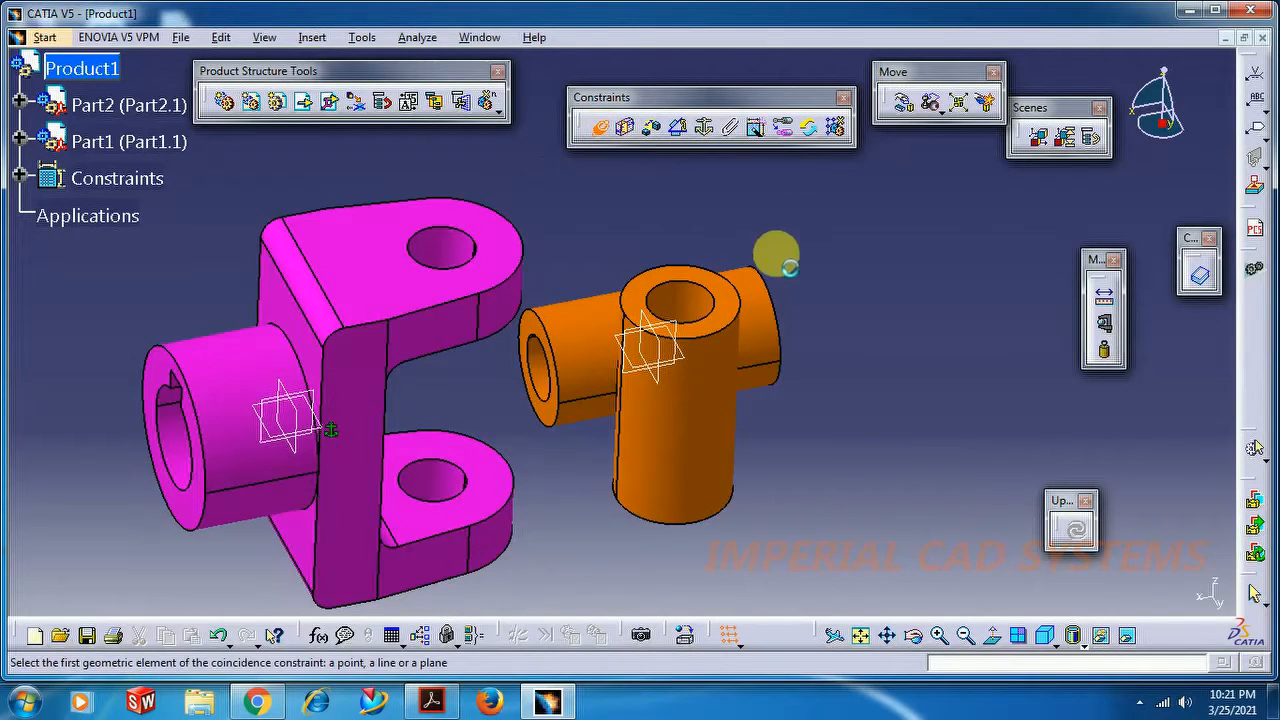
pyautogui.click(703, 313)
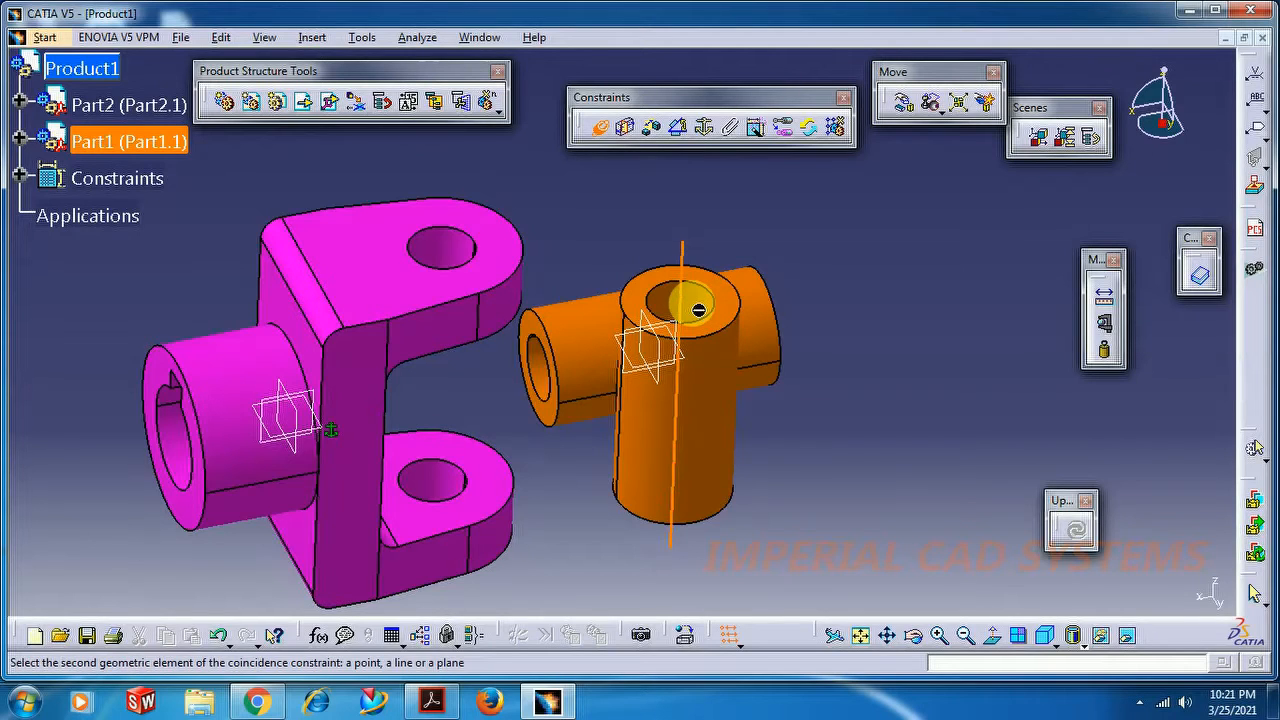
pyautogui.click(467, 257)
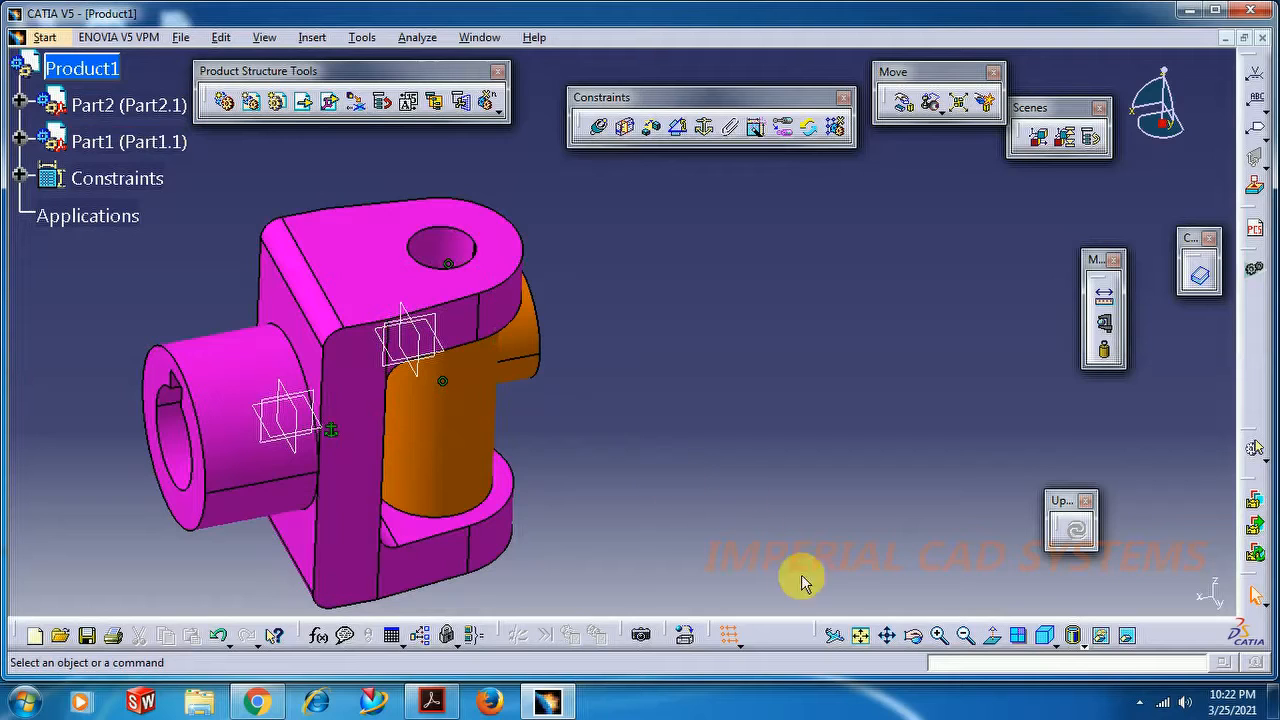
# Step: Use Manipulate with respect to constraints to move the center block along Z and turn it around the Z axis
pyautogui.click(913, 636)
pyautogui.moveTo(760, 505); pyautogui.dragTo(580, 500)
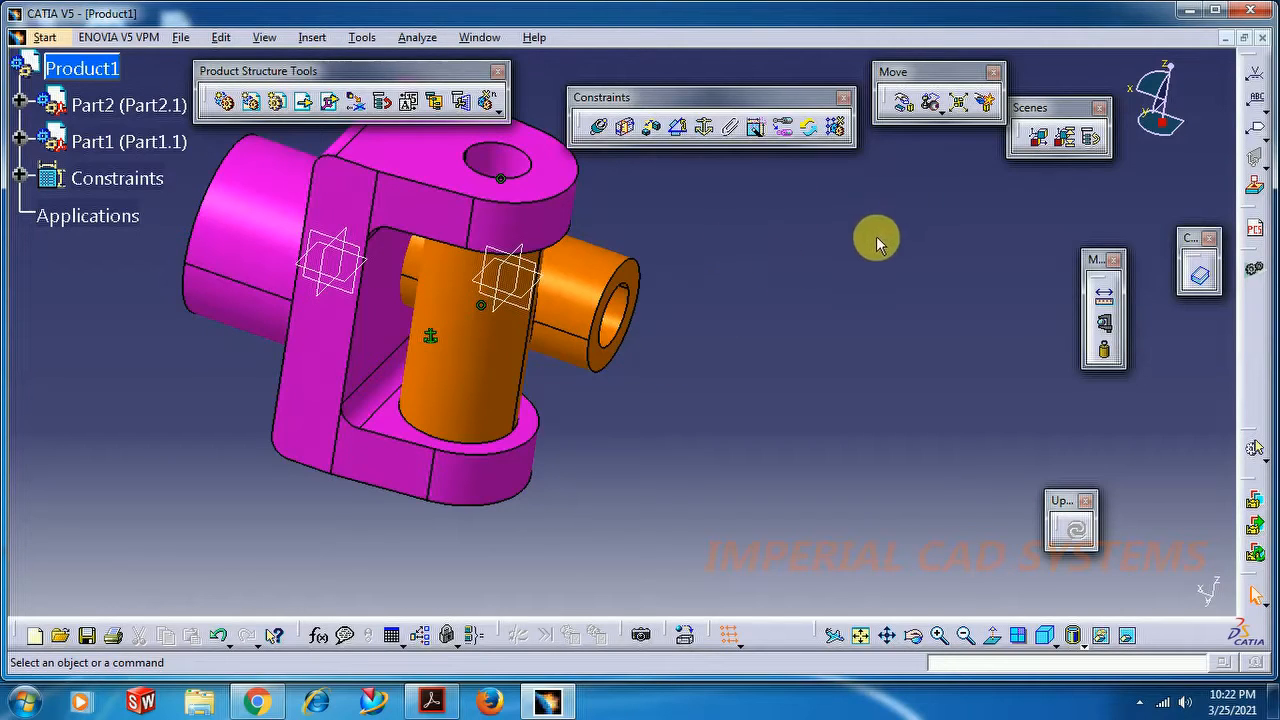
pyautogui.moveTo(551, 315); pyautogui.dragTo(802, 421, button='middle')
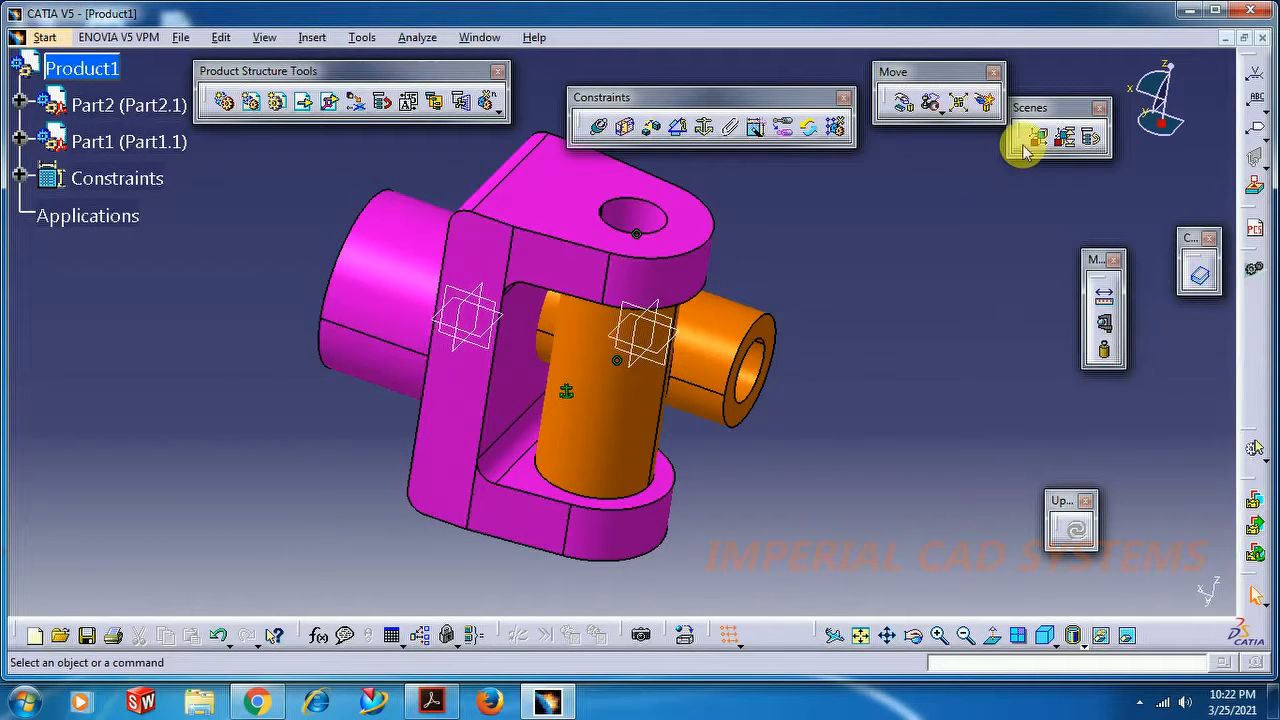
pyautogui.click(903, 102)
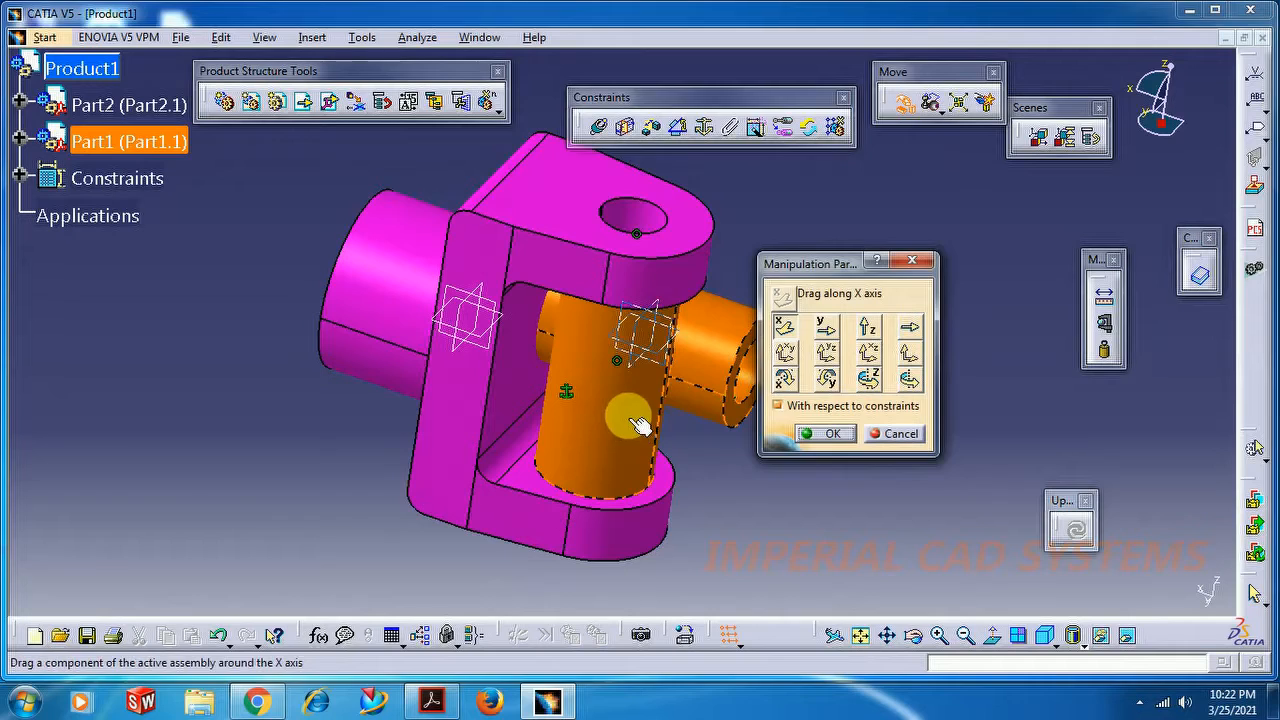
pyautogui.click(867, 327)
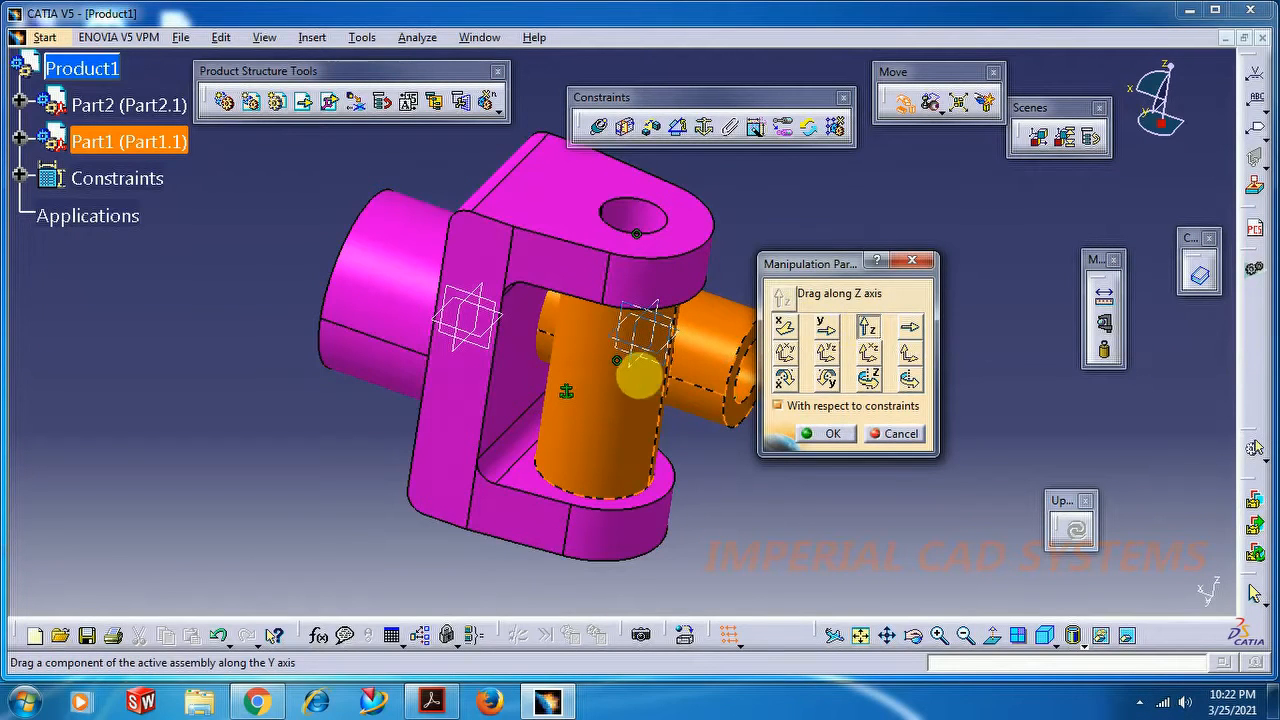
pyautogui.moveTo(662, 373); pyautogui.dragTo(620, 455)
pyautogui.click(868, 377)
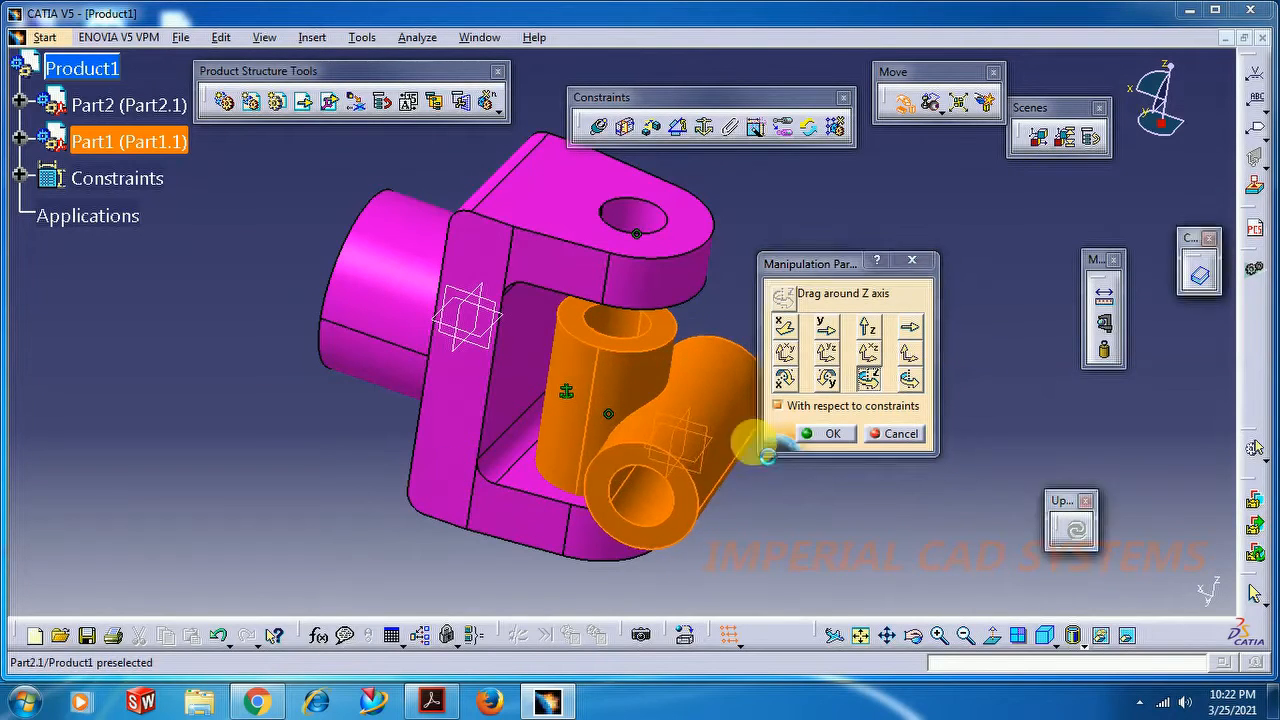
pyautogui.click(828, 437)
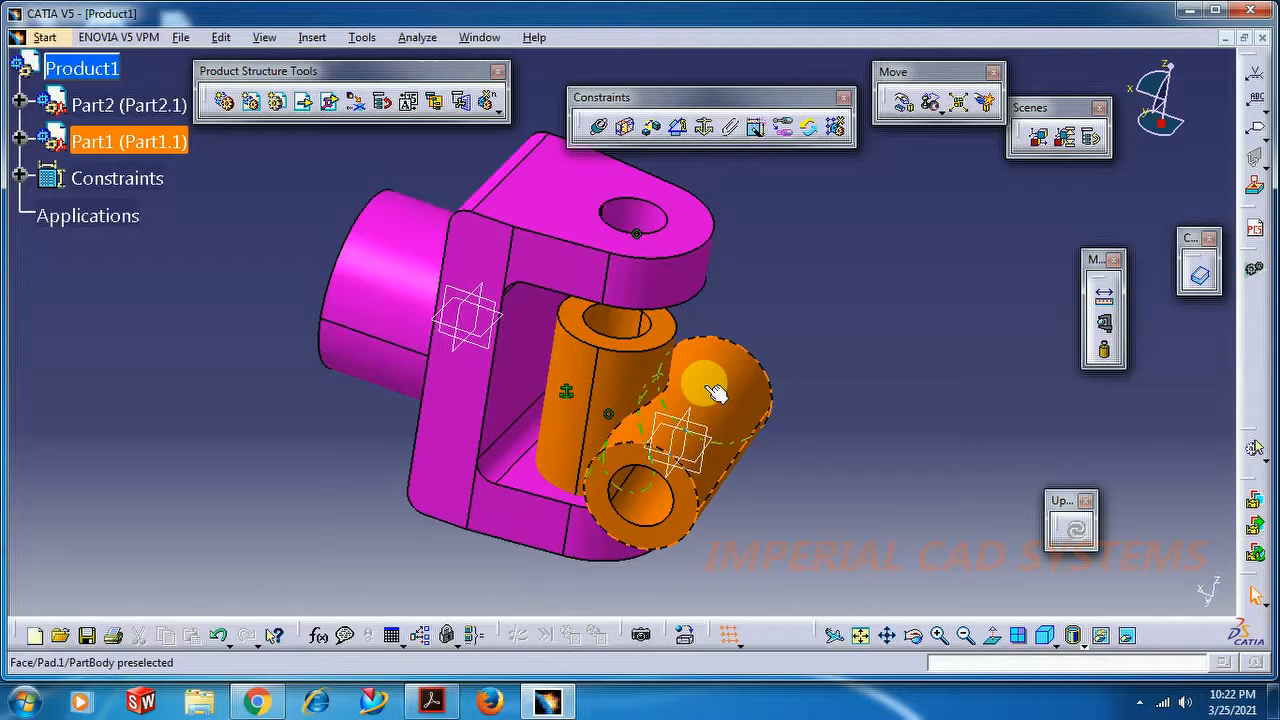
pyautogui.click(768, 300)
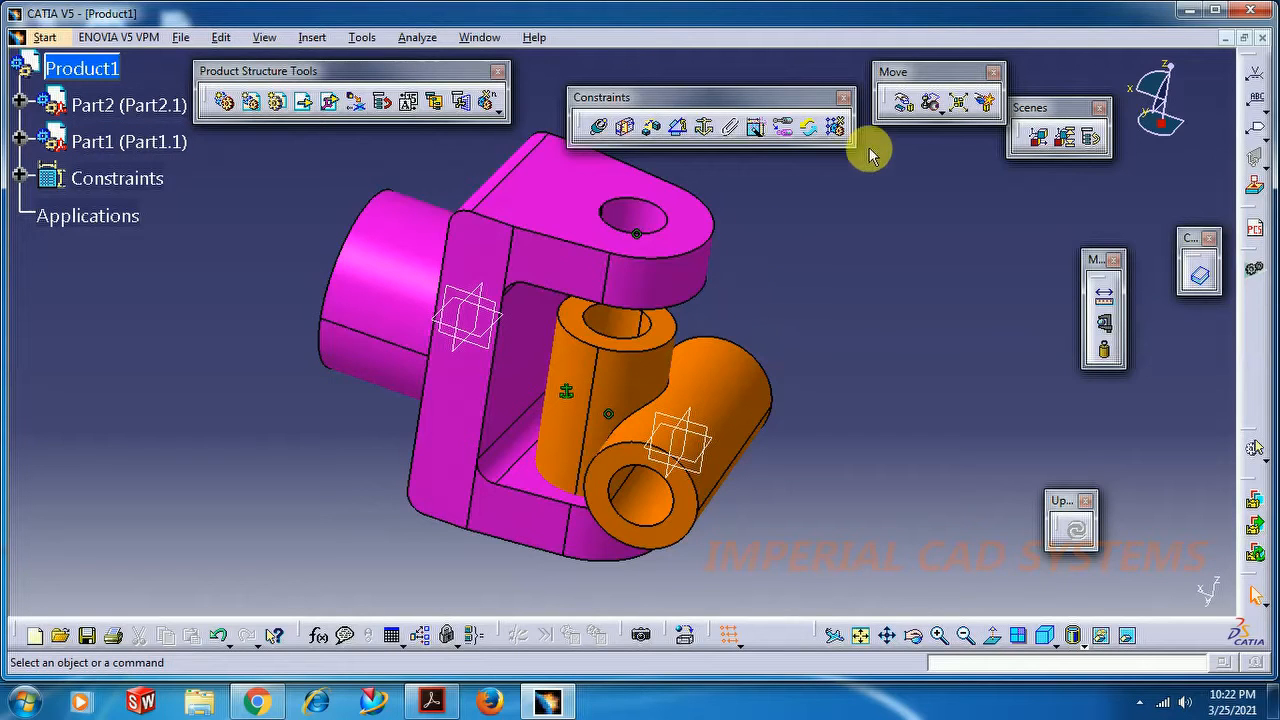
# Step: Lower the center block along the Z axis with Manipulate so that its upper end face sits well below the fork's upper arm
pyautogui.click(903, 102)
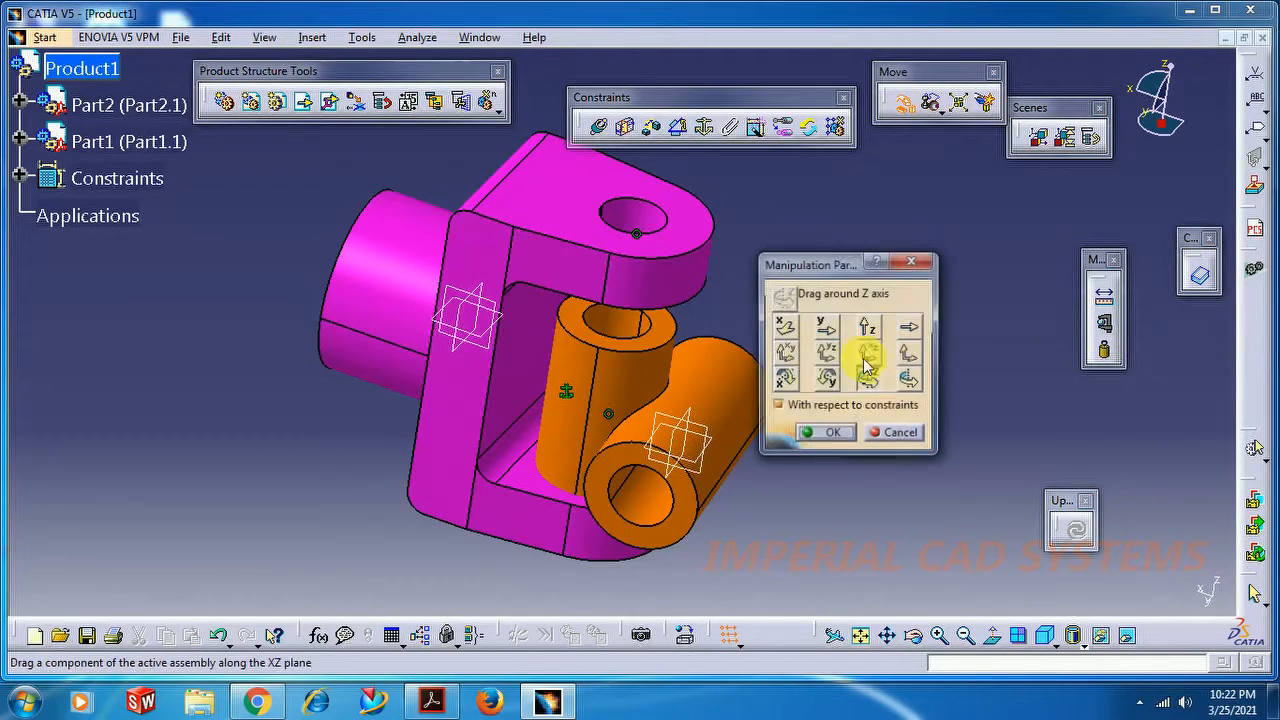
pyautogui.click(867, 327)
pyautogui.moveTo(663, 420); pyautogui.dragTo(686, 486)
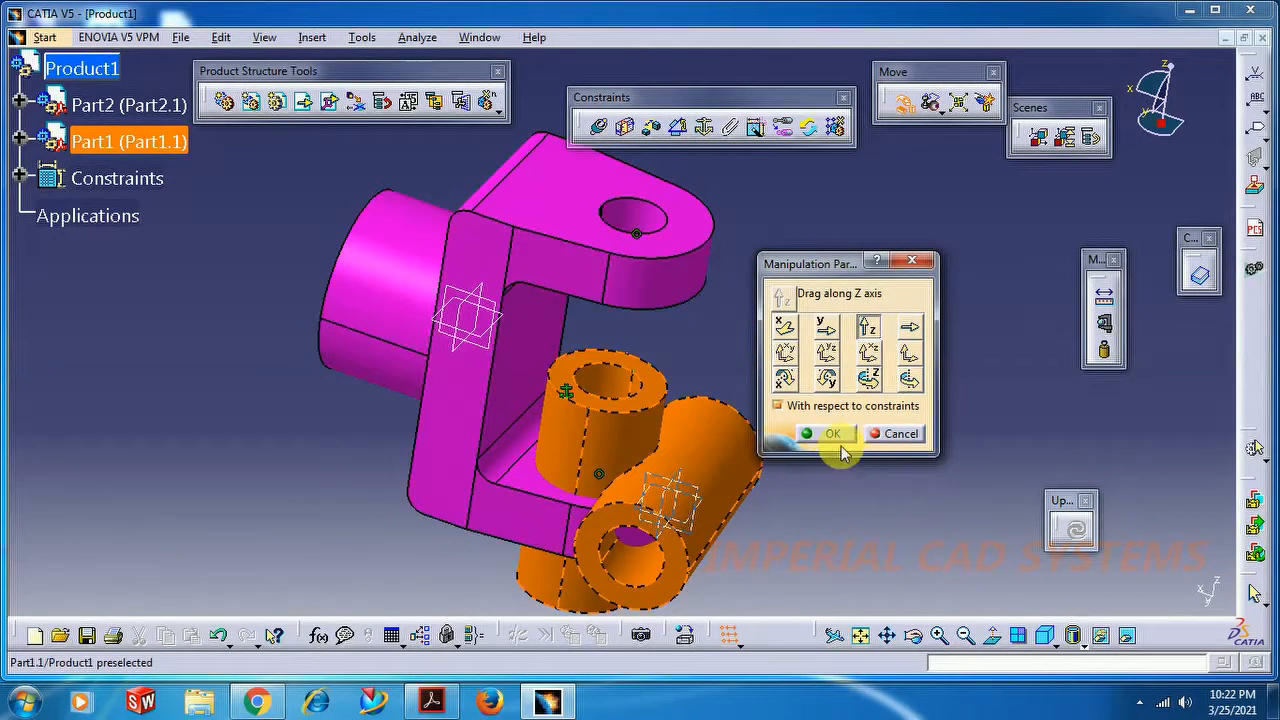
pyautogui.click(832, 434)
# Step: Add a Contact constraint between the center block's upper ring face and the underside of the fork's upper arm
pyautogui.moveTo(759, 411); pyautogui.dragTo(780, 384, button='middle')
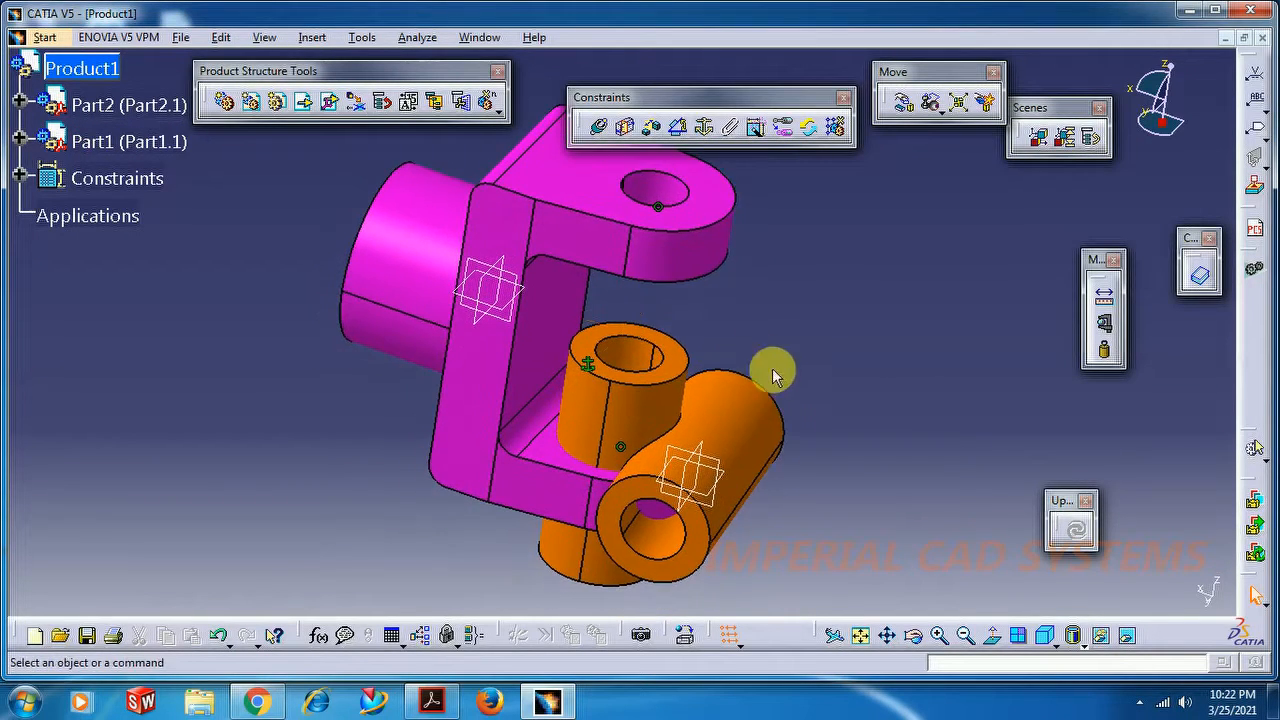
pyautogui.click(625, 130)
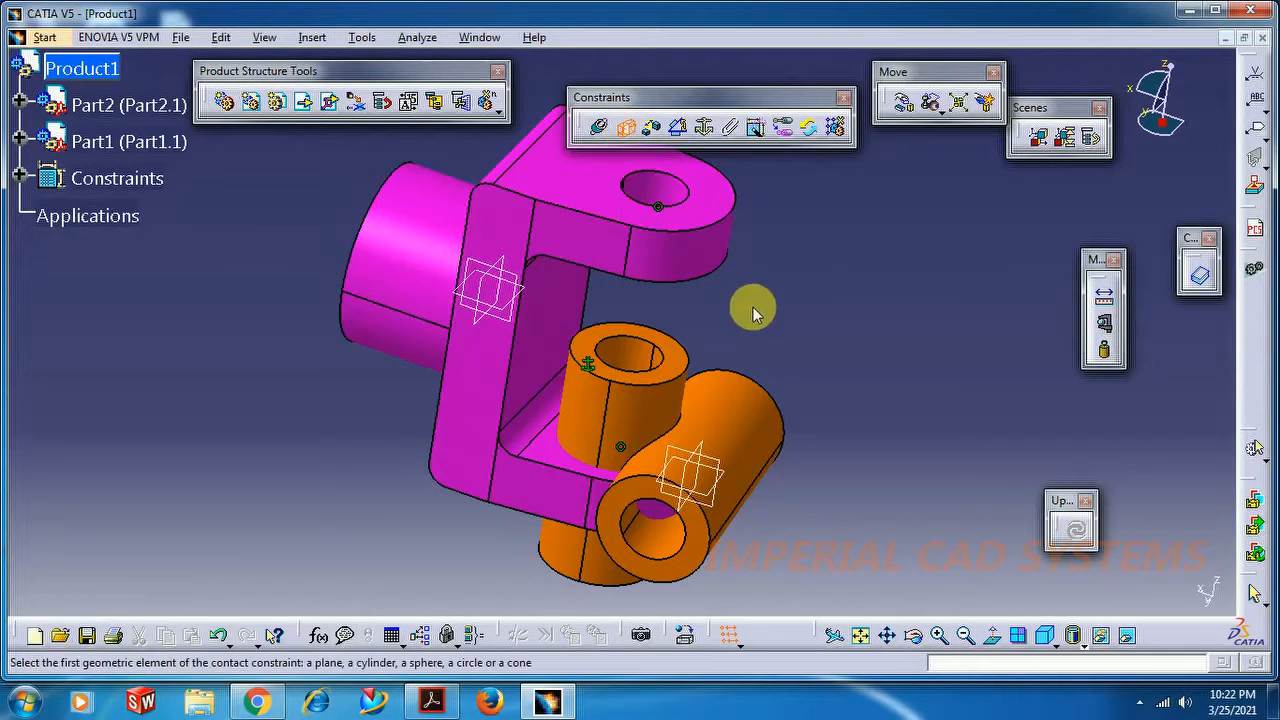
pyautogui.click(680, 352)
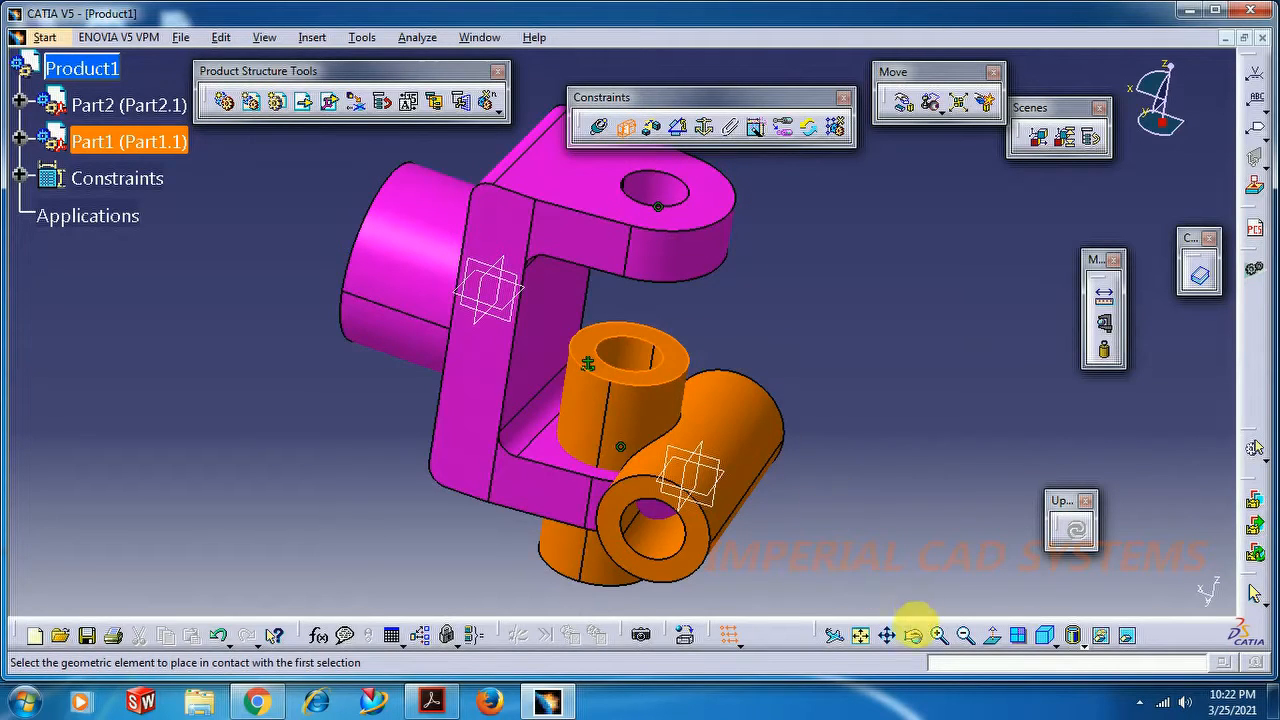
pyautogui.click(780, 376)
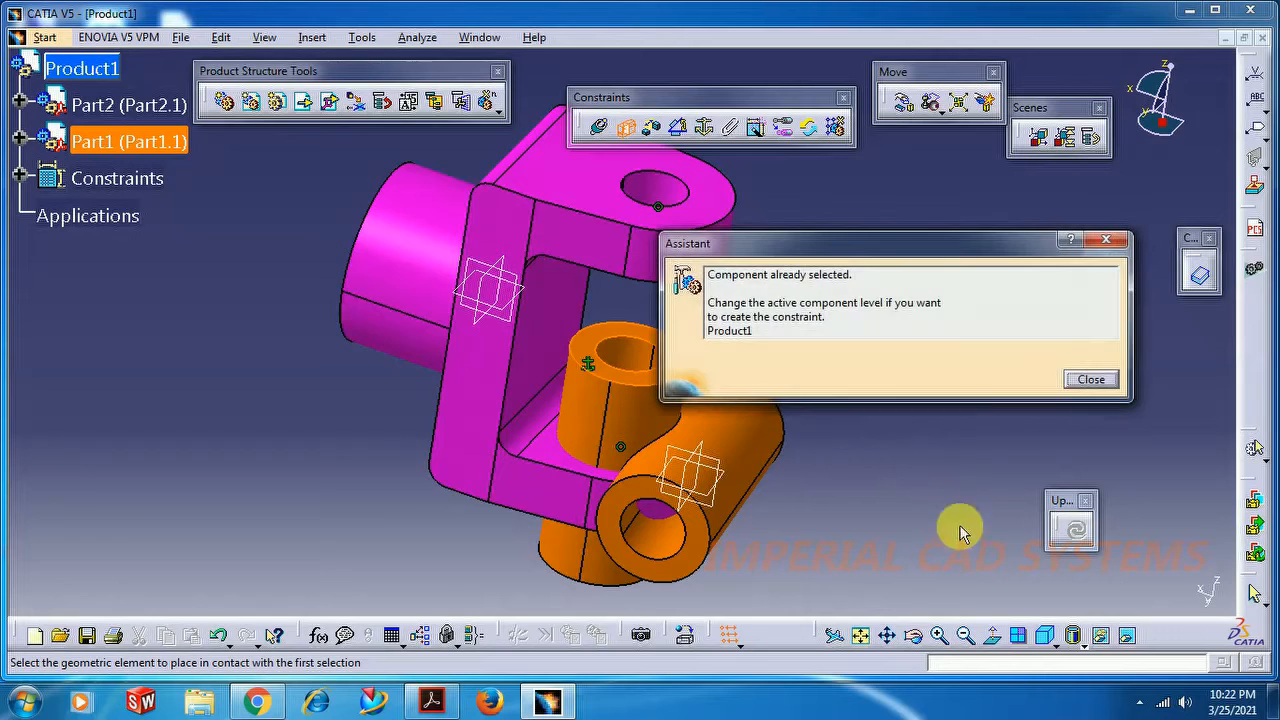
pyautogui.click(1088, 382)
pyautogui.click(912, 636)
pyautogui.moveTo(851, 549); pyautogui.dragTo(706, 269)
pyautogui.click(706, 269)
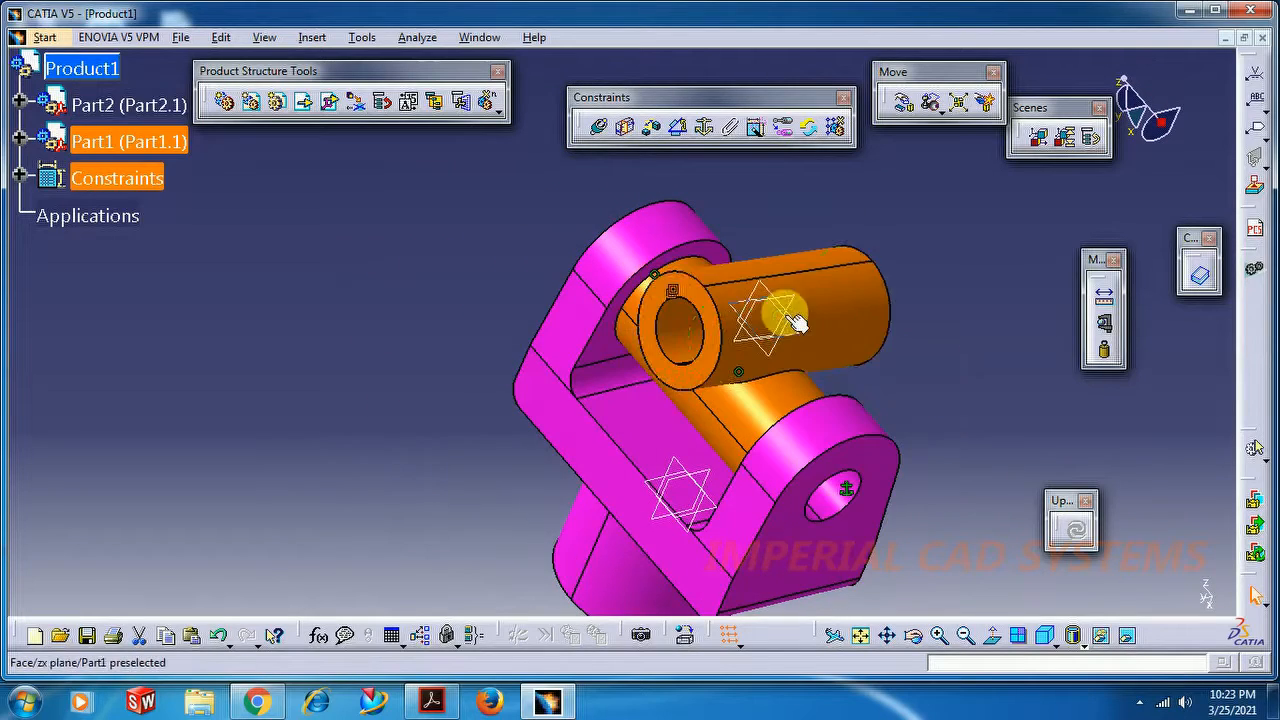
# Step: Turn the center block around the Z axis between the fork's arms using Manipulate with respect to constraints
pyautogui.moveTo(879, 376); pyautogui.dragTo(792, 481, button='middle')
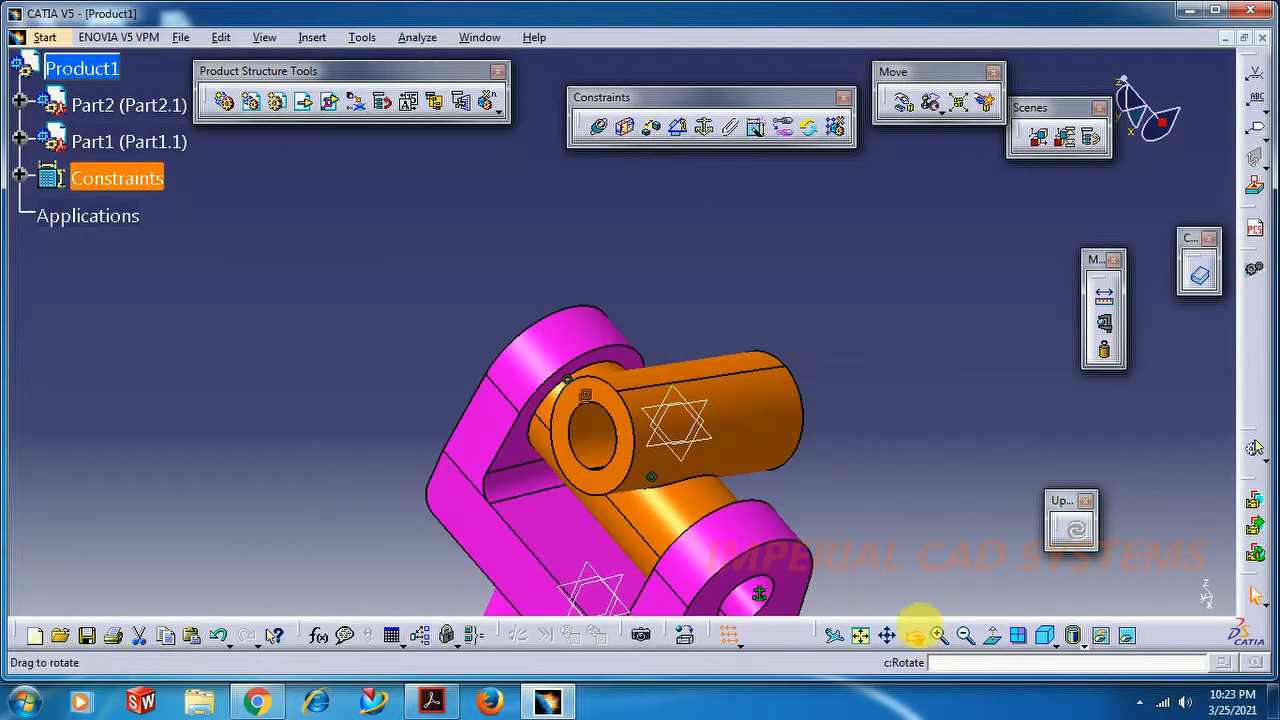
pyautogui.moveTo(768, 331); pyautogui.dragTo(762, 499)
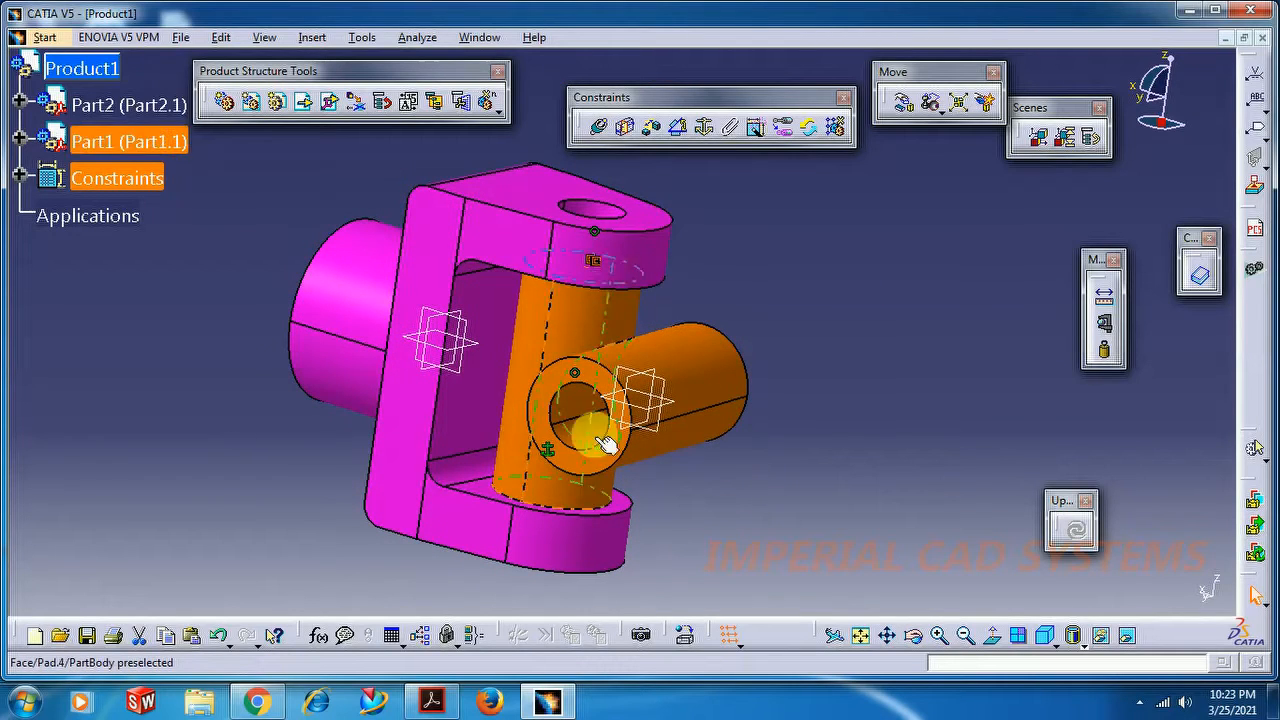
pyautogui.click(775, 265)
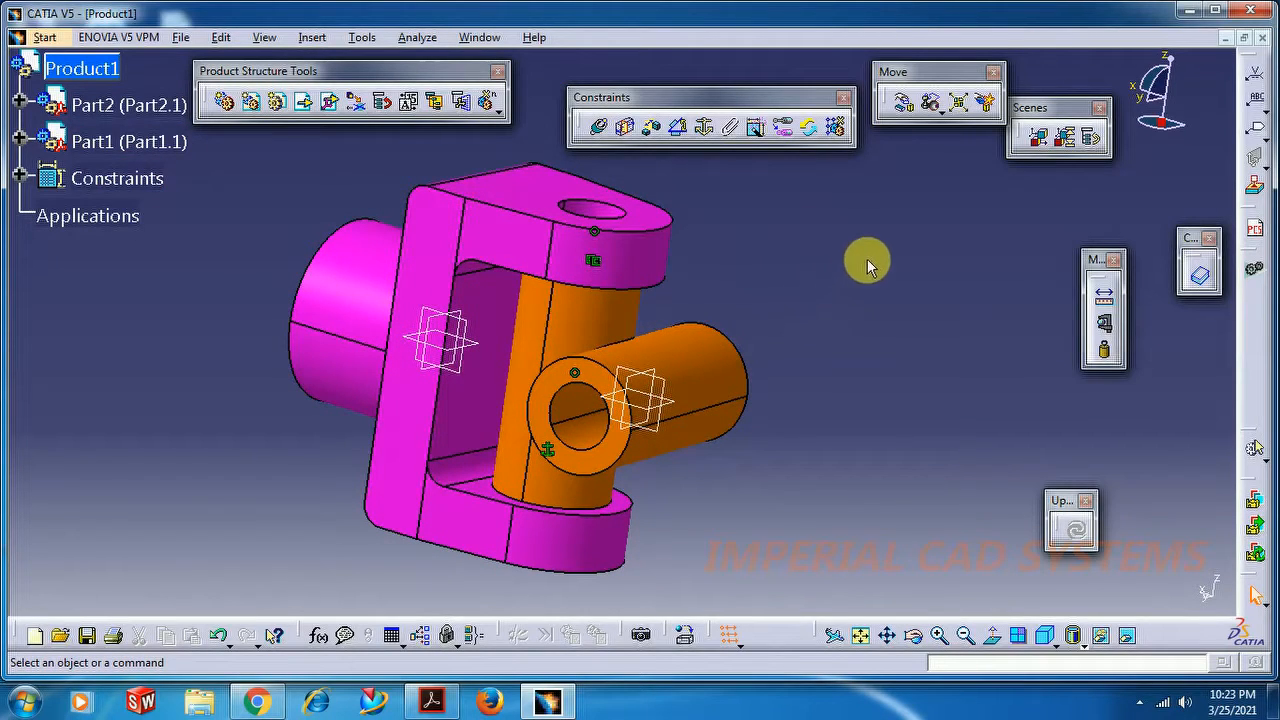
pyautogui.click(903, 103)
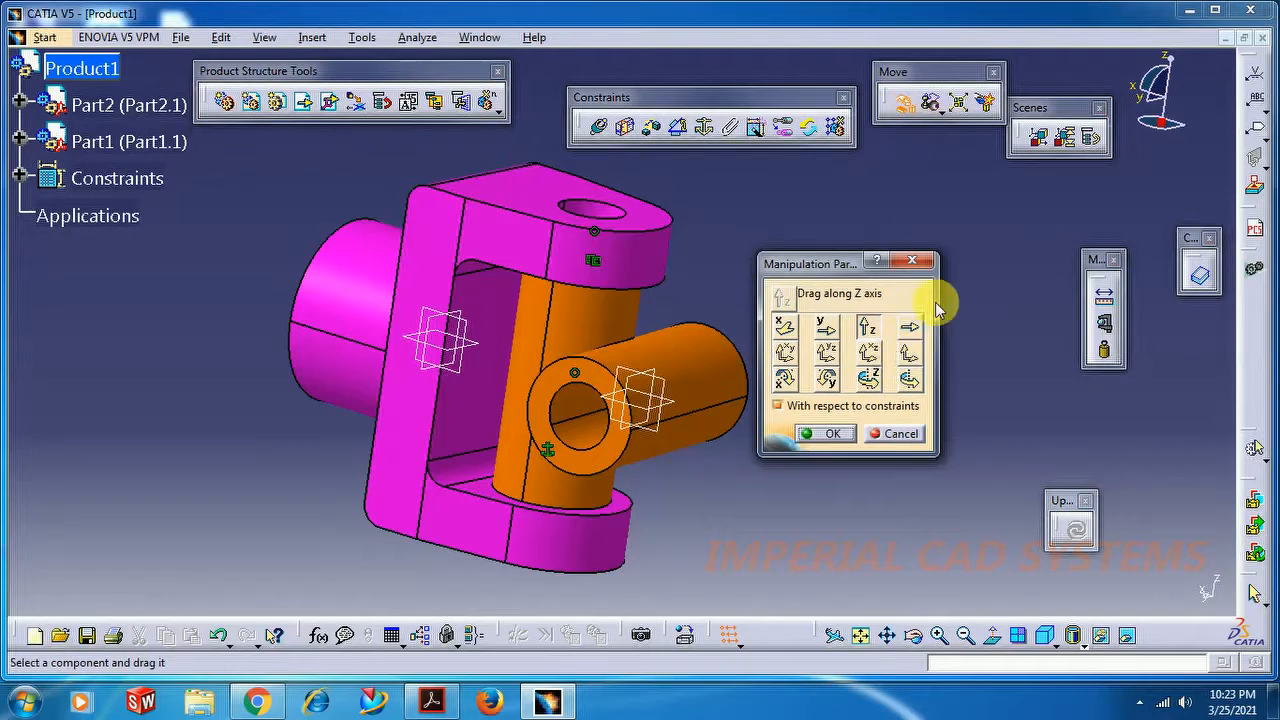
pyautogui.click(693, 366)
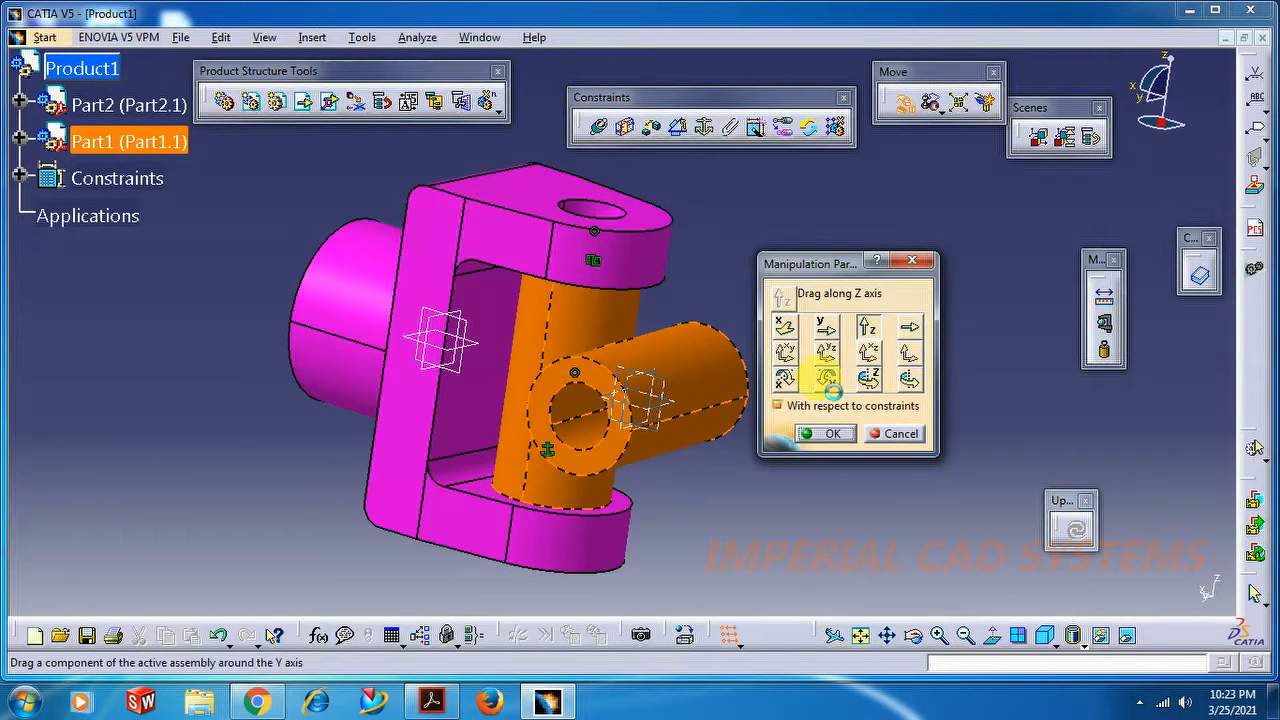
pyautogui.click(868, 378)
pyautogui.moveTo(737, 377); pyautogui.dragTo(690, 355)
pyautogui.click(828, 434)
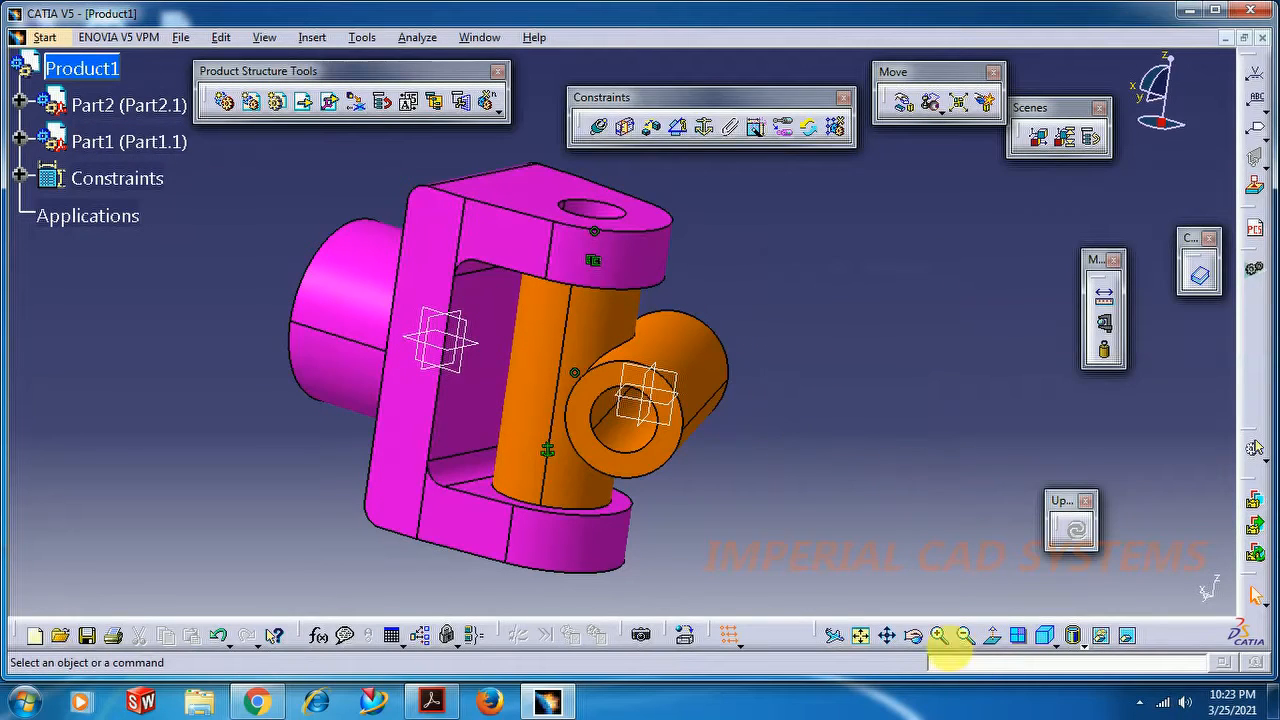
pyautogui.click(937, 635)
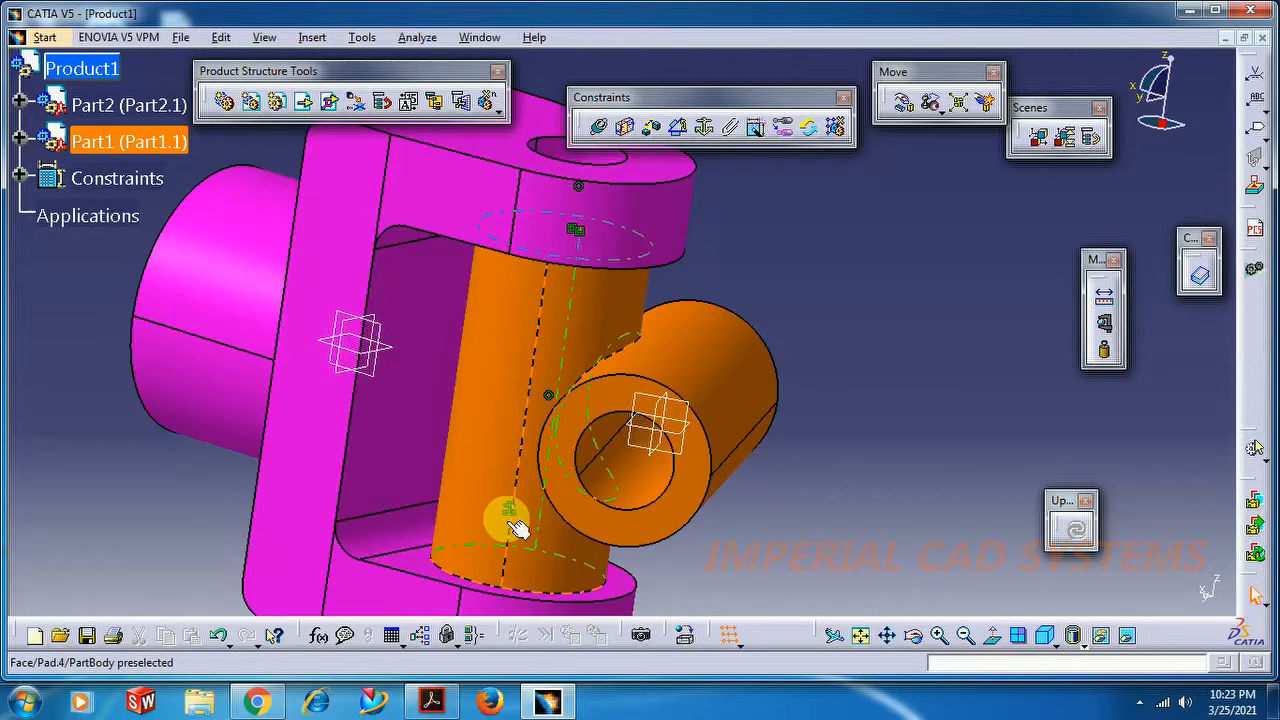
pyautogui.click(965, 635)
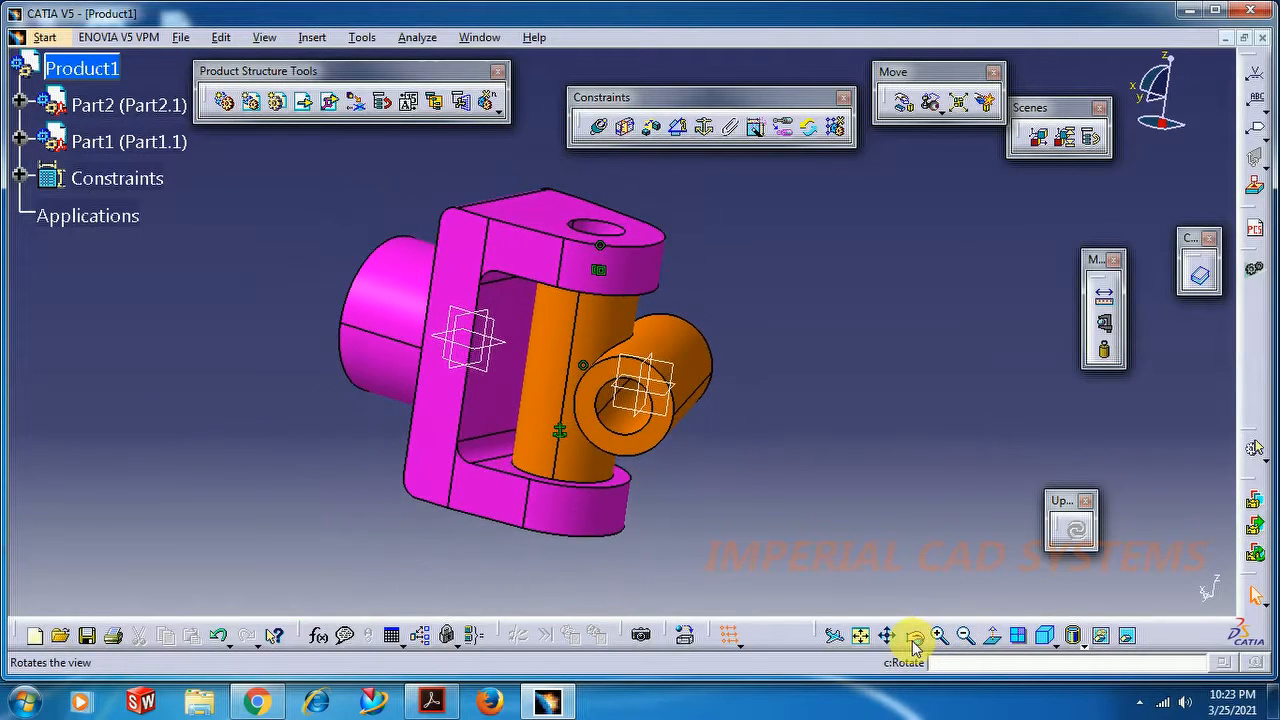
# Step: Turn the center block around the Z axis with Manipulate so that its cross bore angles toward the fork's base side
pyautogui.moveTo(782, 547); pyautogui.dragTo(766, 426, button='middle')
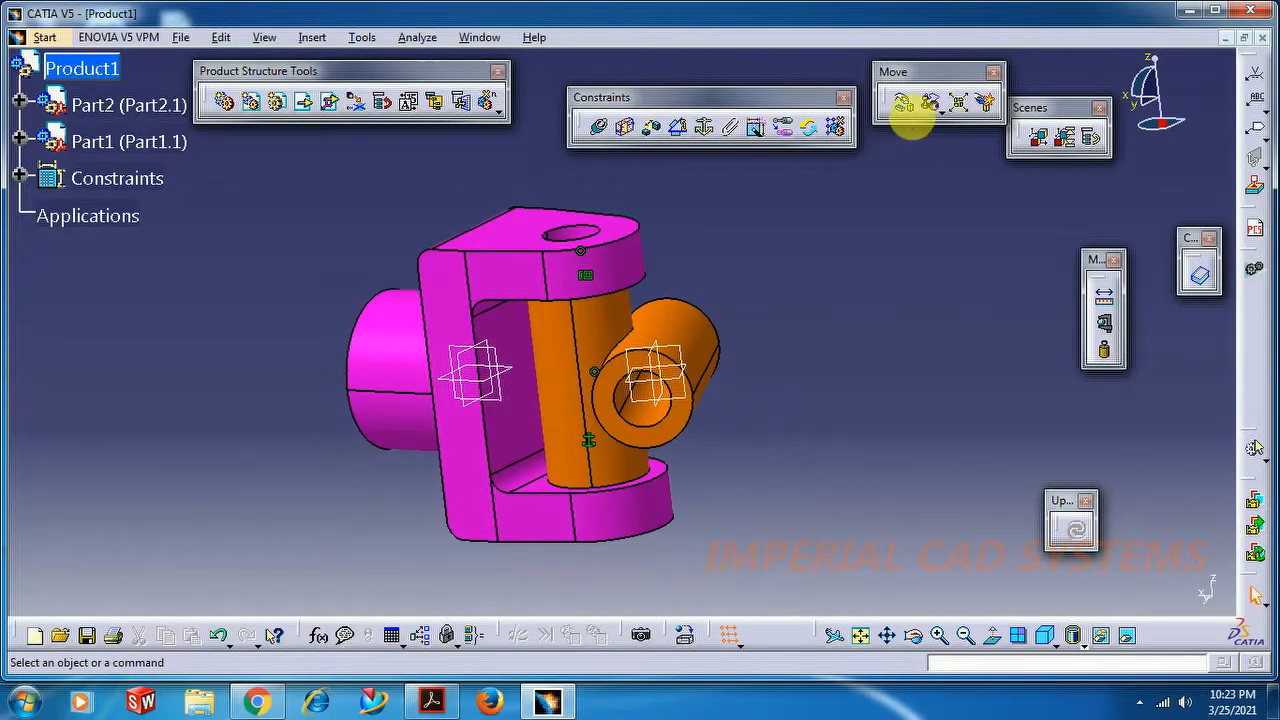
pyautogui.click(901, 112)
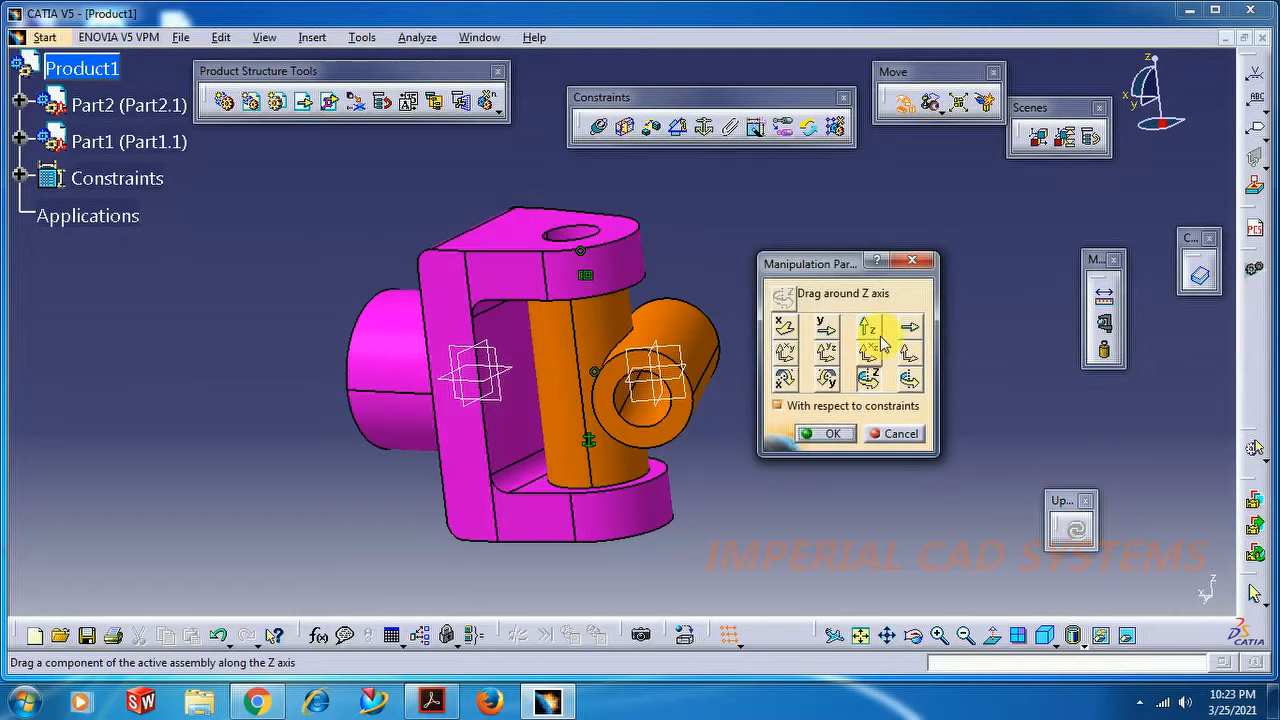
pyautogui.click(867, 382)
pyautogui.moveTo(681, 373); pyautogui.dragTo(601, 405)
pyautogui.click(832, 433)
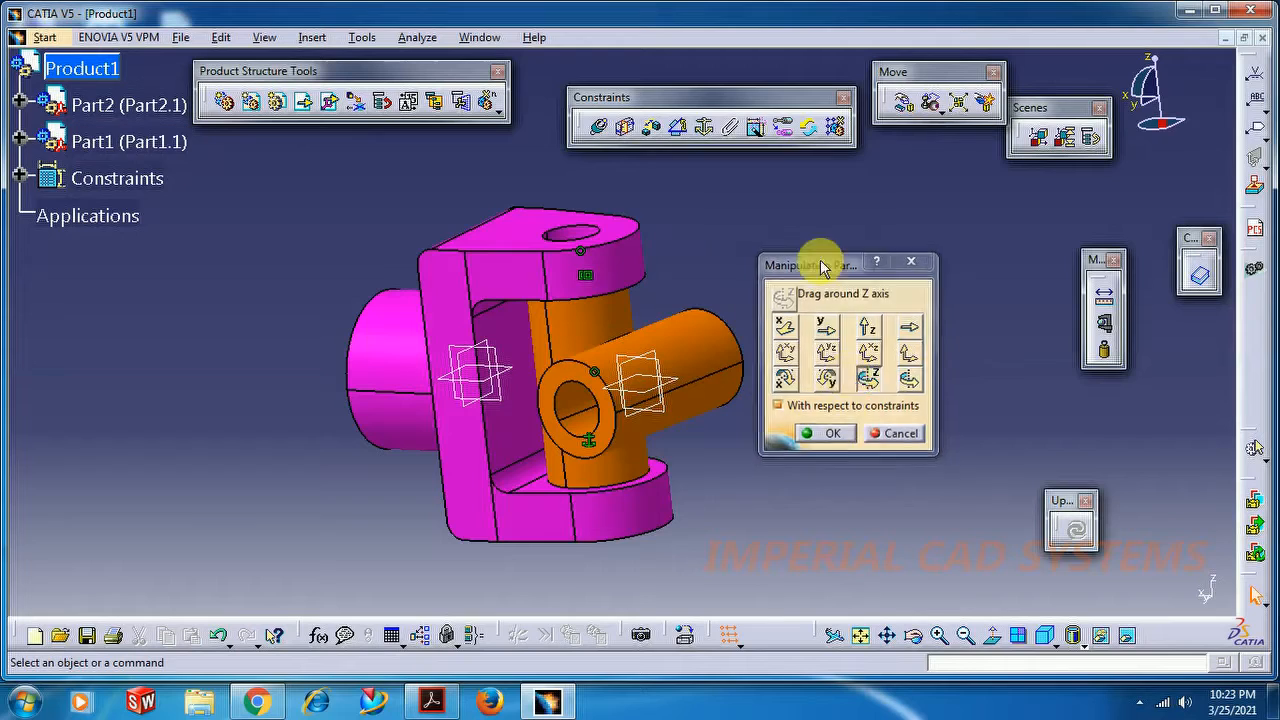
# Step: Add a 135-degree Angle constraint in Sector 1 between a reference plane of the fork and one of the center block
pyautogui.click(679, 133)
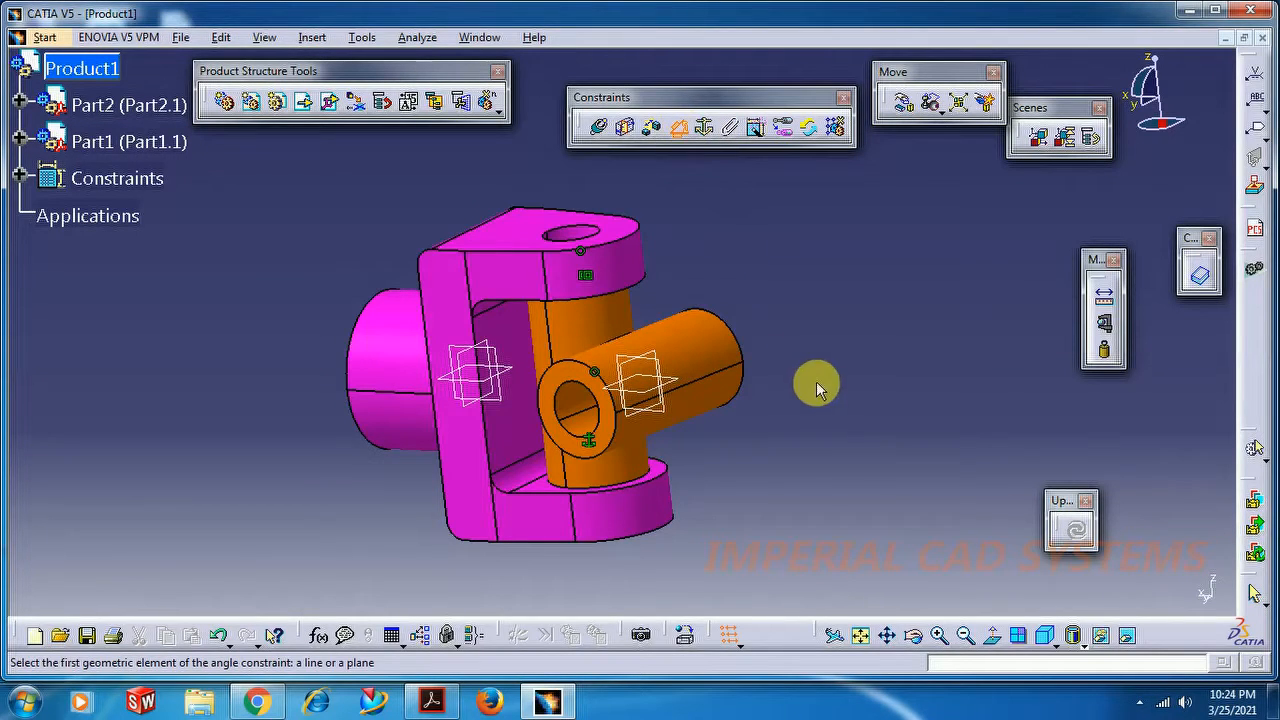
pyautogui.click(915, 637)
pyautogui.moveTo(740, 343); pyautogui.dragTo(814, 346)
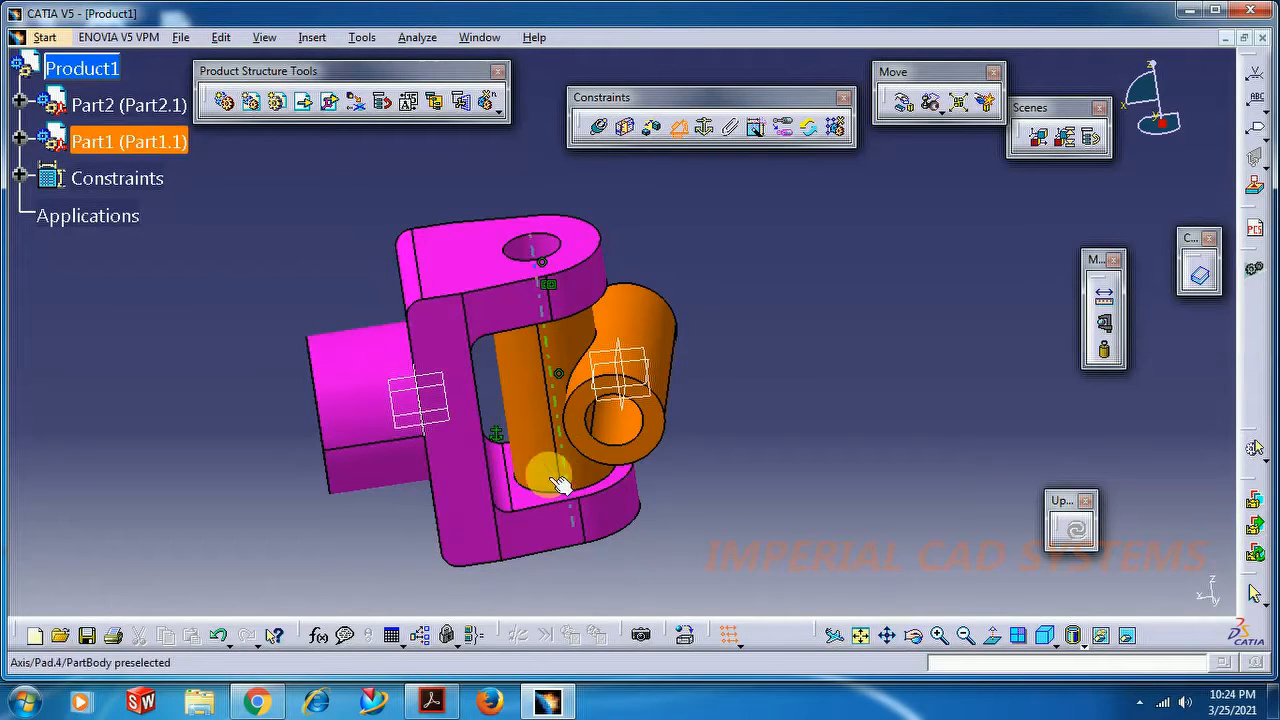
pyautogui.click(431, 376)
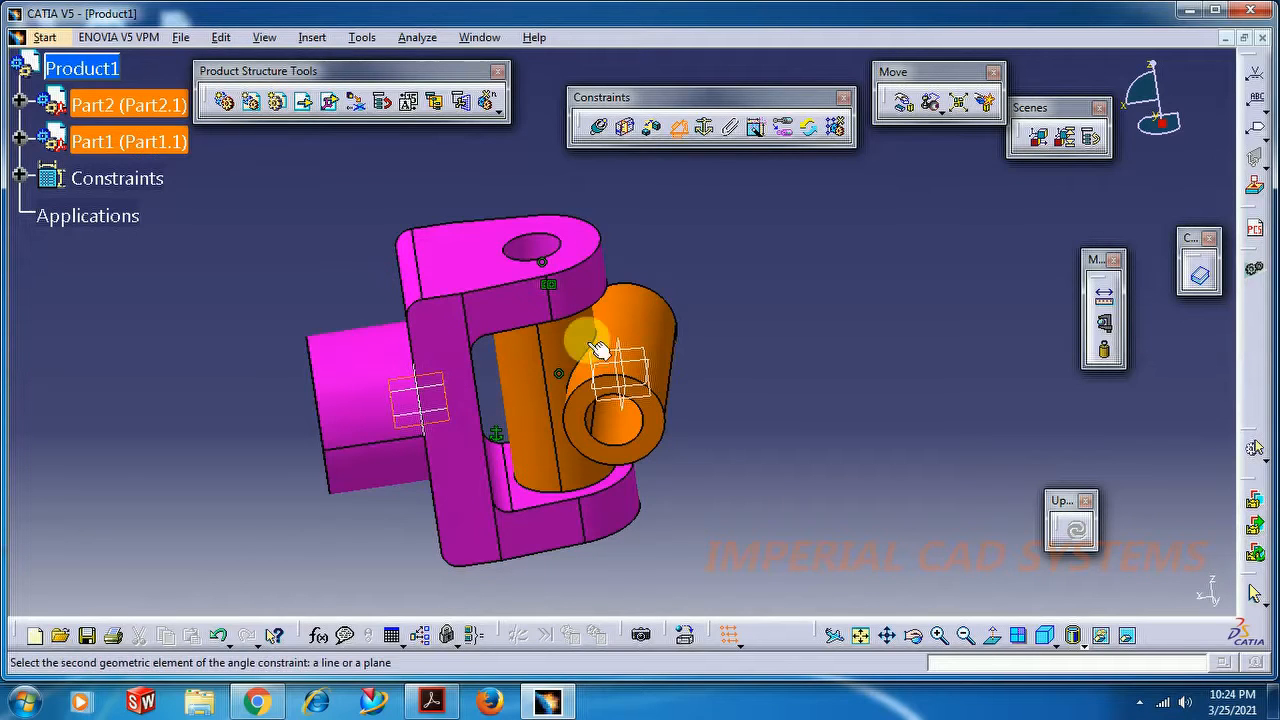
pyautogui.click(648, 360)
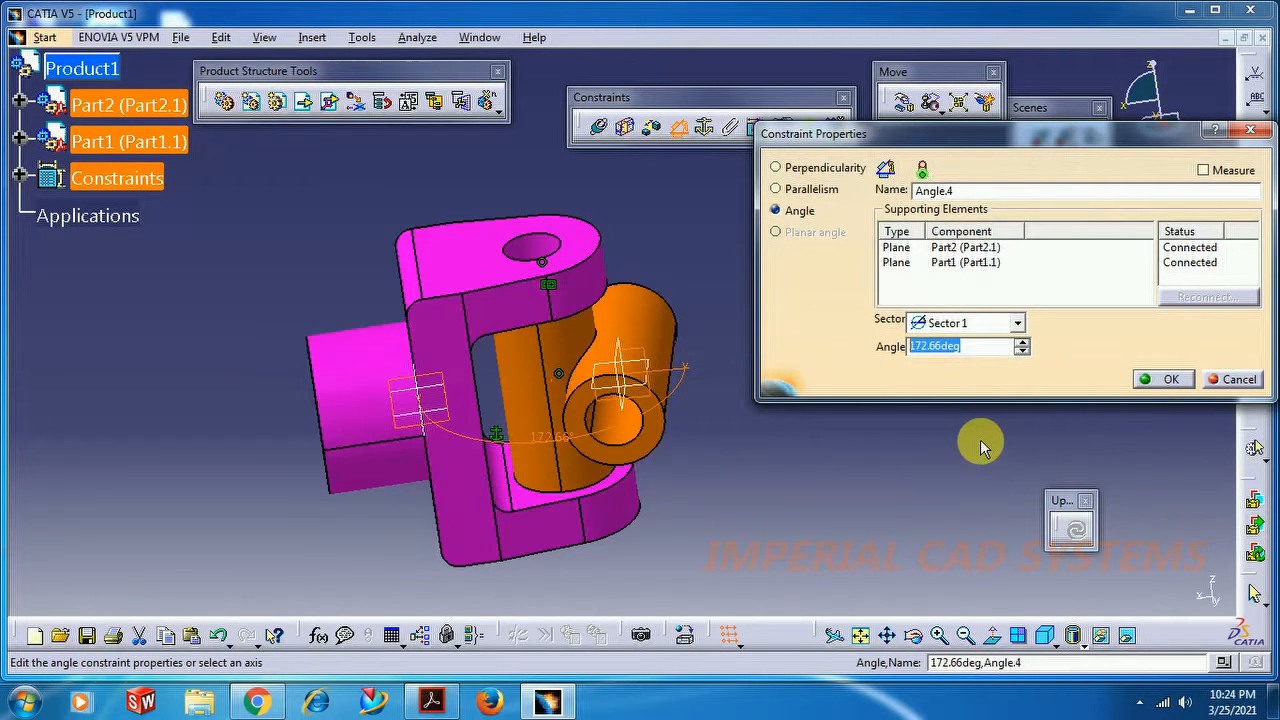
pyautogui.write('1')
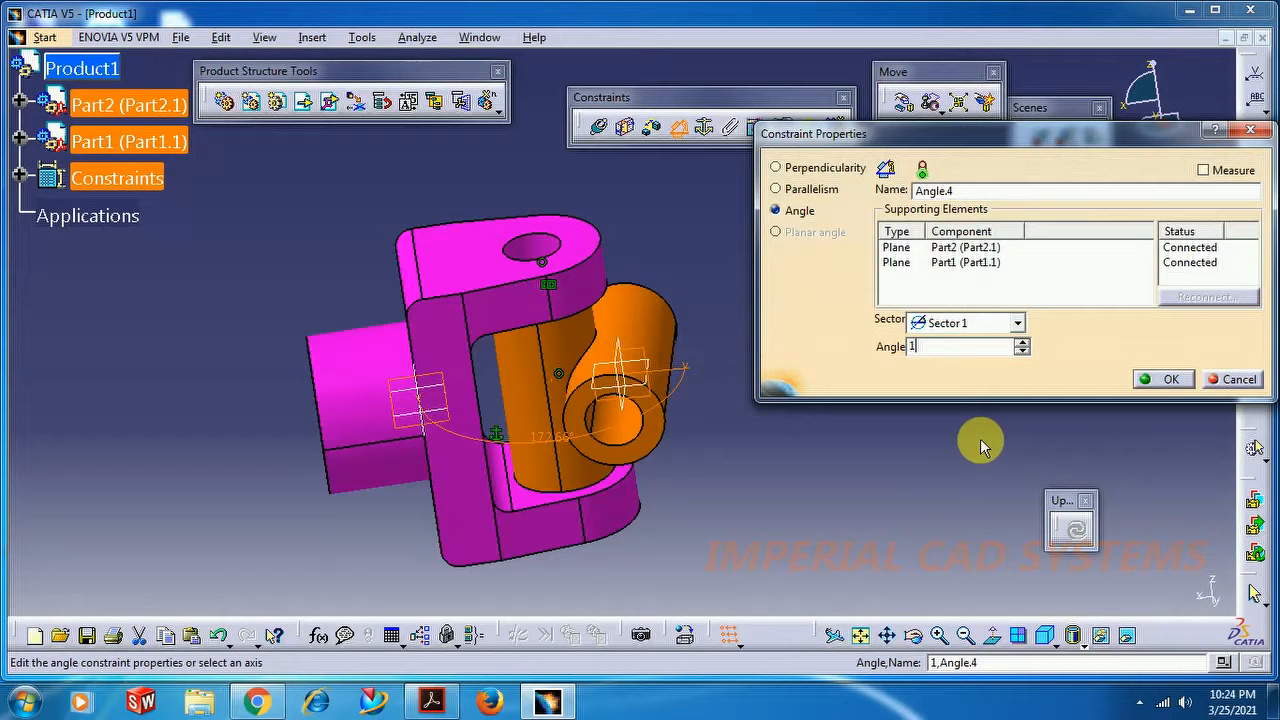
pyautogui.write('35')
pyautogui.click(980, 440)
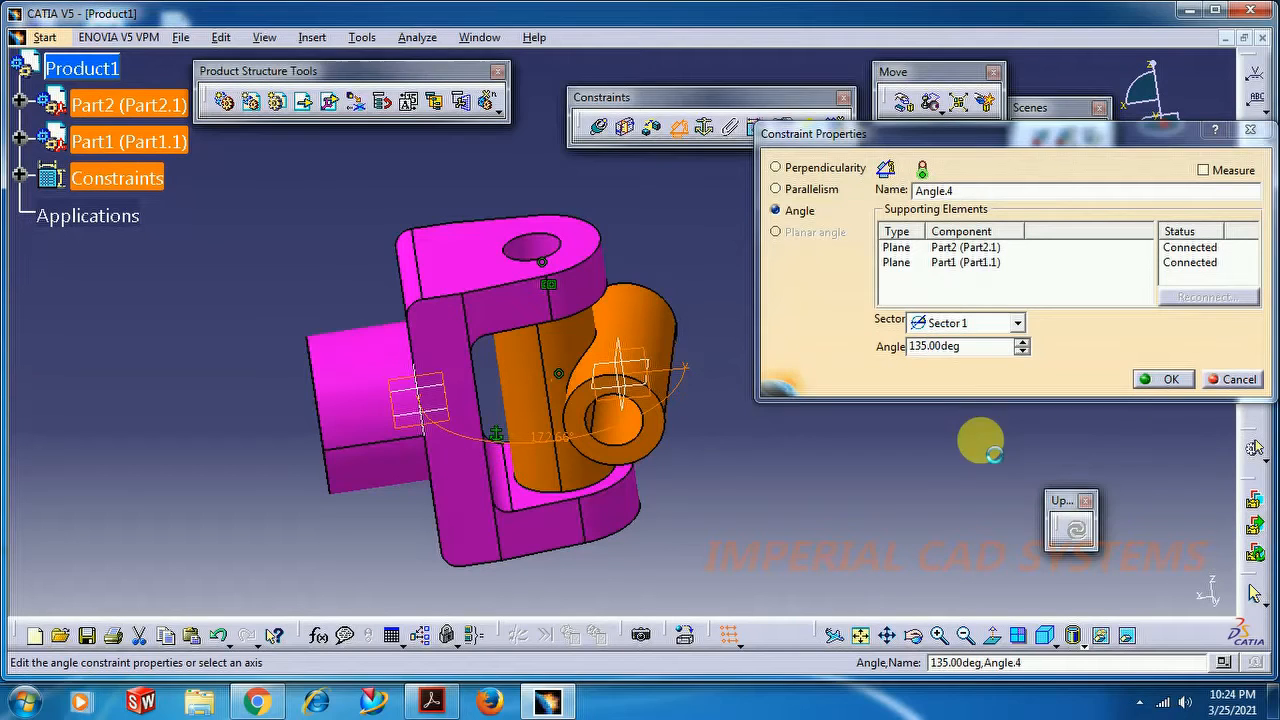
pyautogui.click(1160, 379)
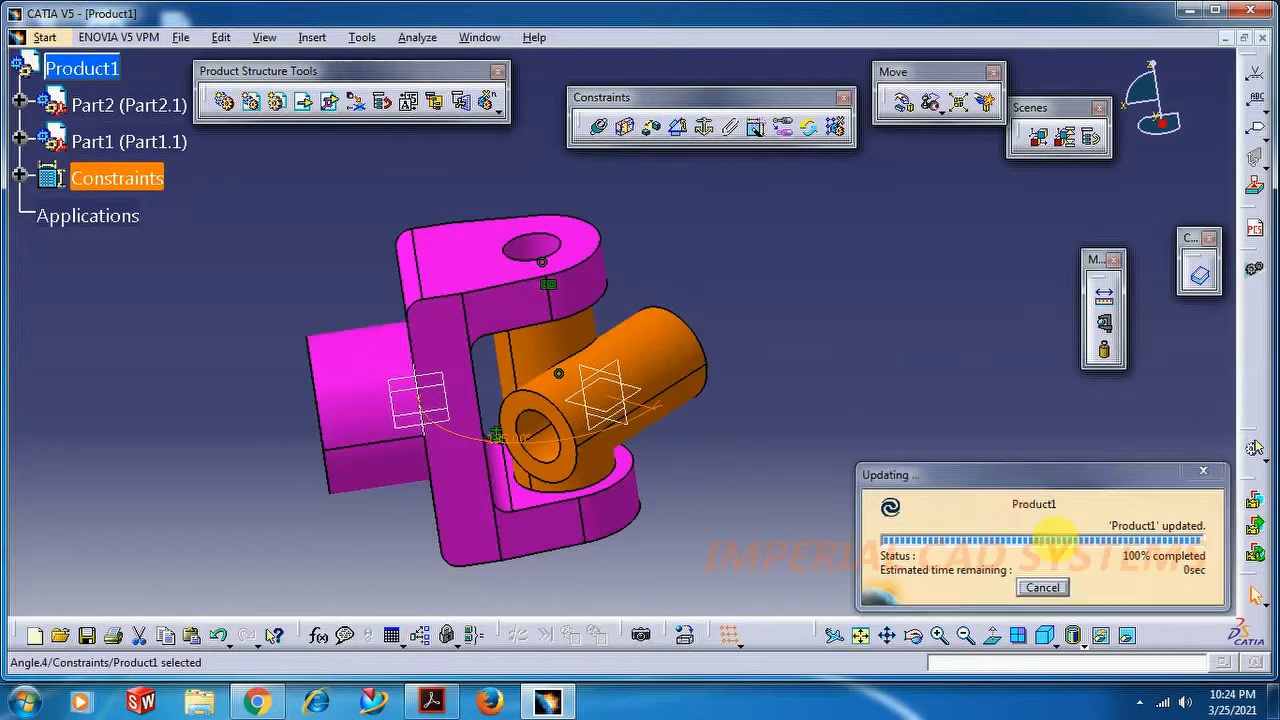
# Step: Set the Angle constraint between the fork and center block to 180 degrees
pyautogui.moveTo(590, 418); pyautogui.dragTo(671, 418, button='middle')
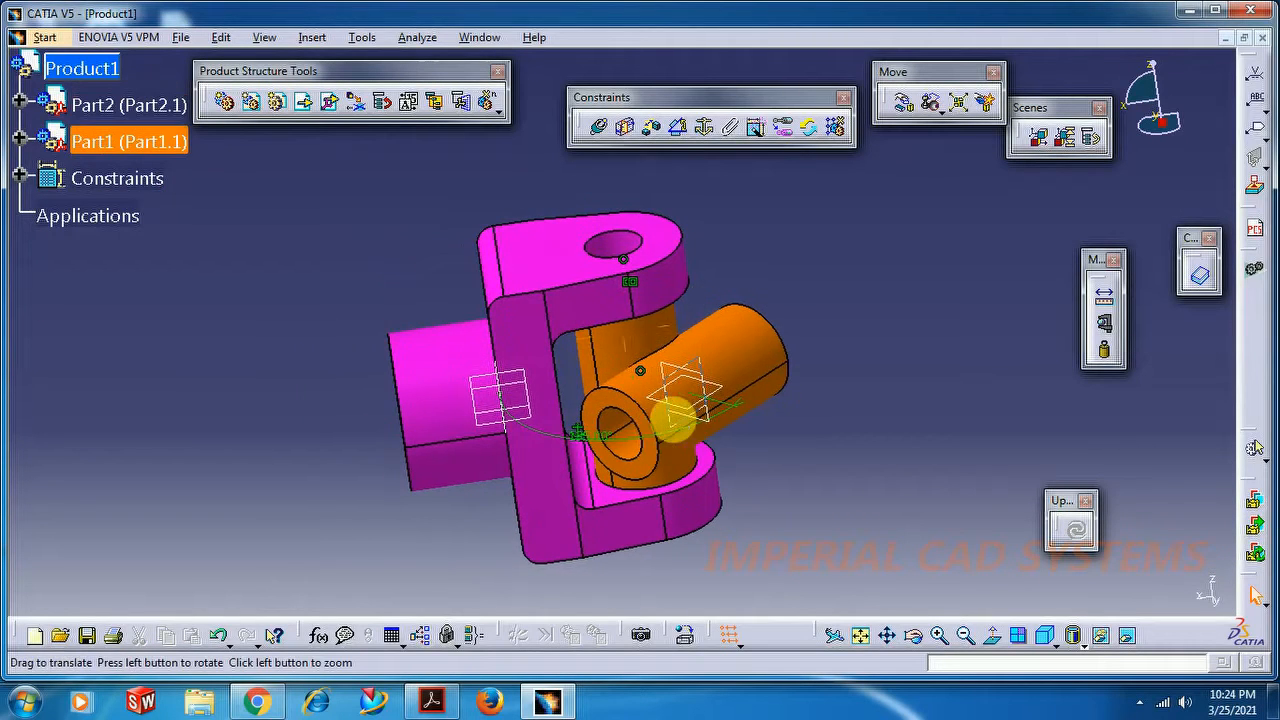
pyautogui.click(916, 638)
pyautogui.moveTo(765, 410); pyautogui.dragTo(822, 423)
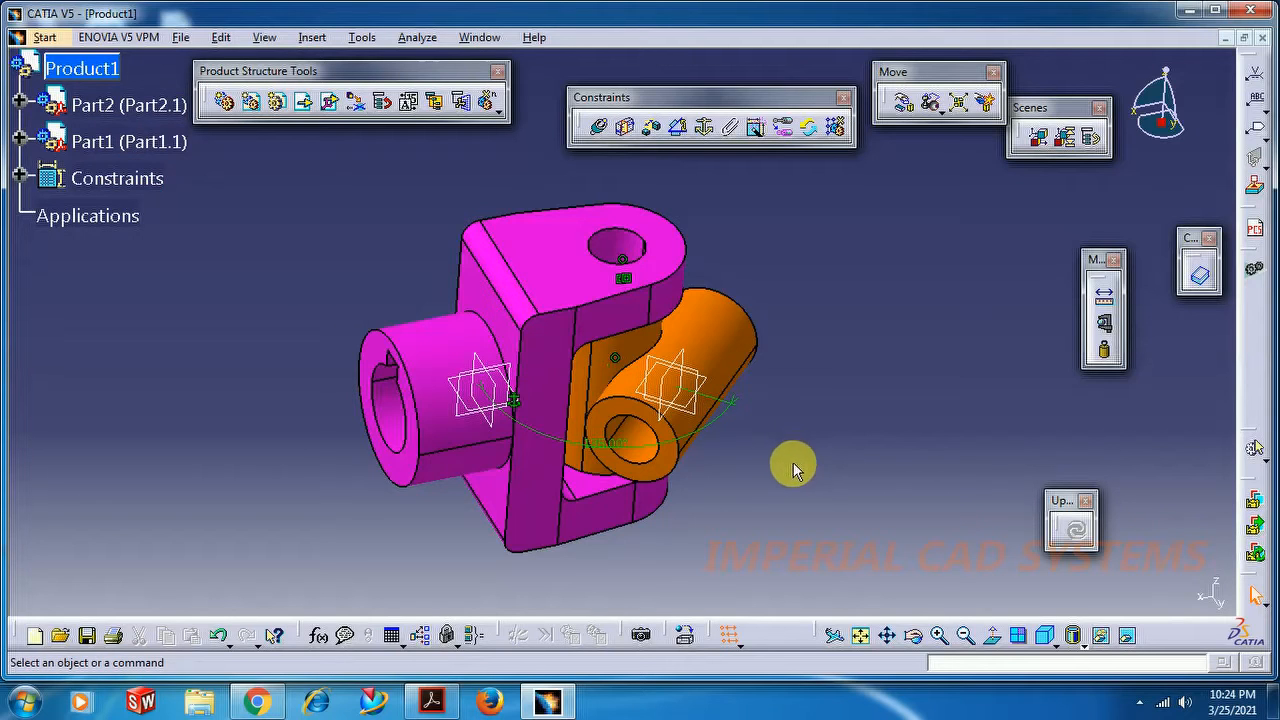
pyautogui.doubleClick(610, 440)
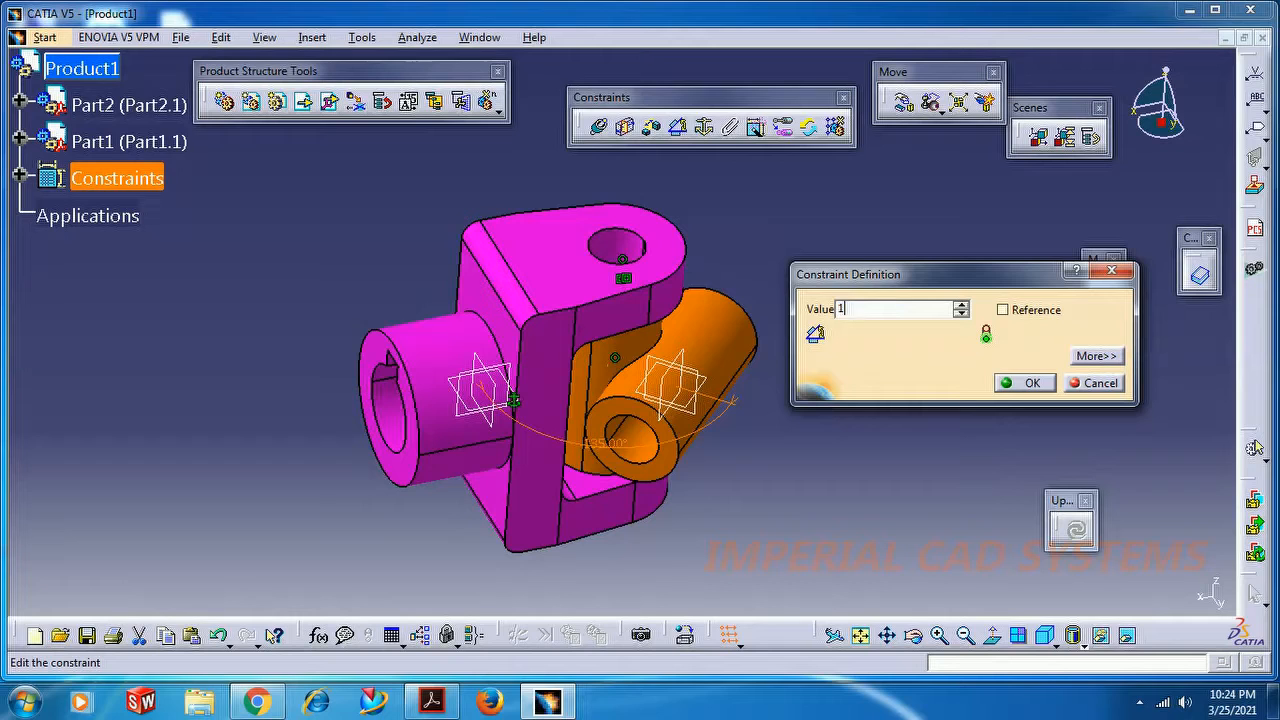
pyautogui.press('Return')
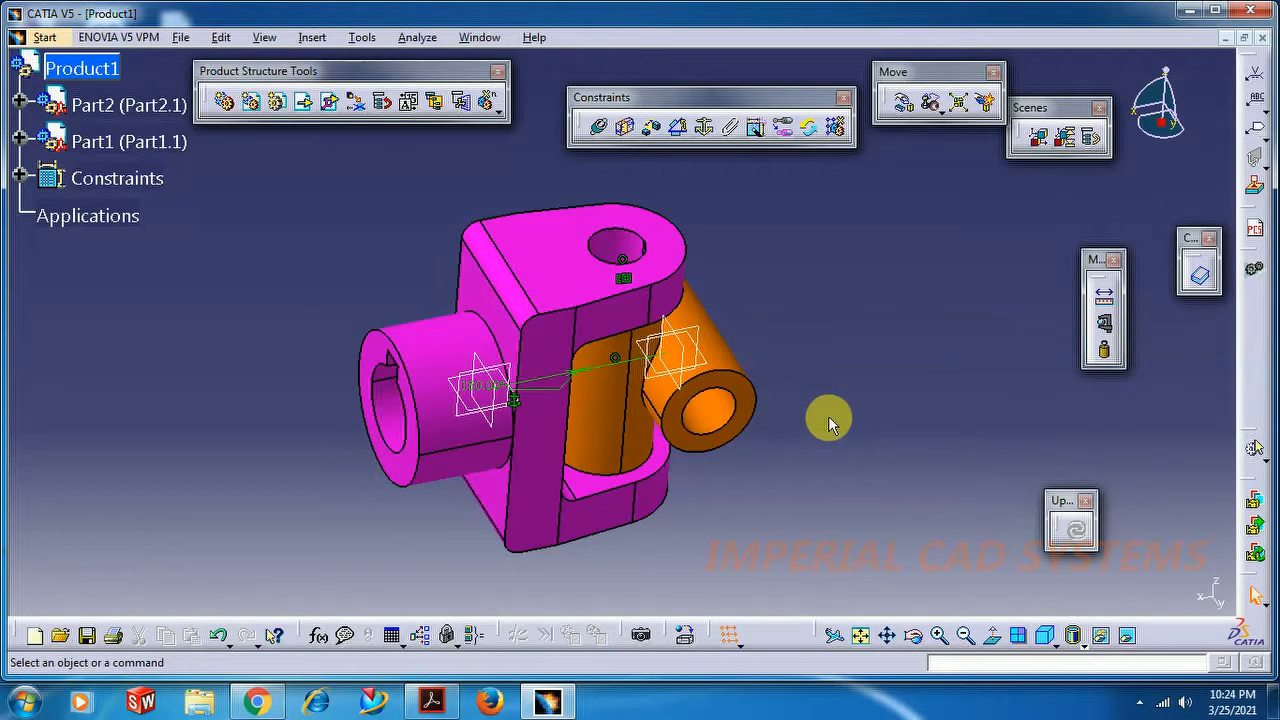
# Step: Delete the Angle constraint between the fork and center block and review the constraints listed in the tree
pyautogui.moveTo(759, 482); pyautogui.dragTo(750, 515, button='middle')
pyautogui.click(917, 637)
pyautogui.moveTo(850, 532); pyautogui.dragTo(660, 440)
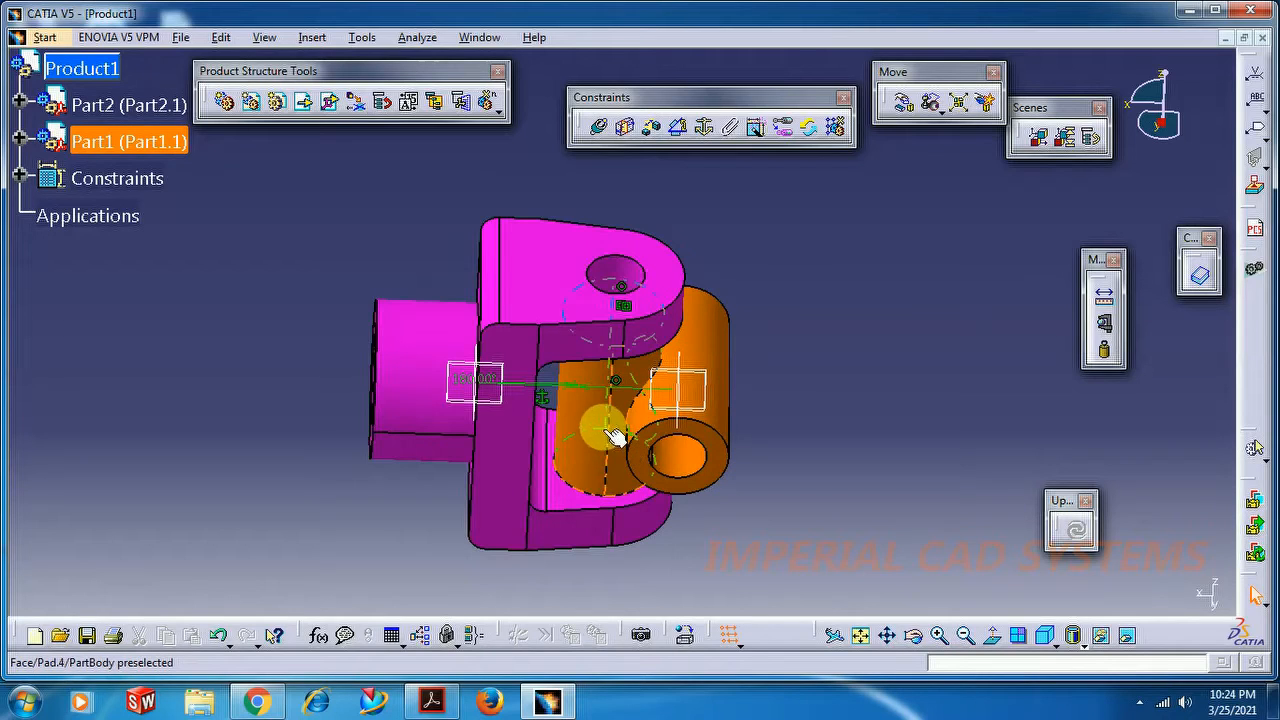
pyautogui.rightClick(570, 382)
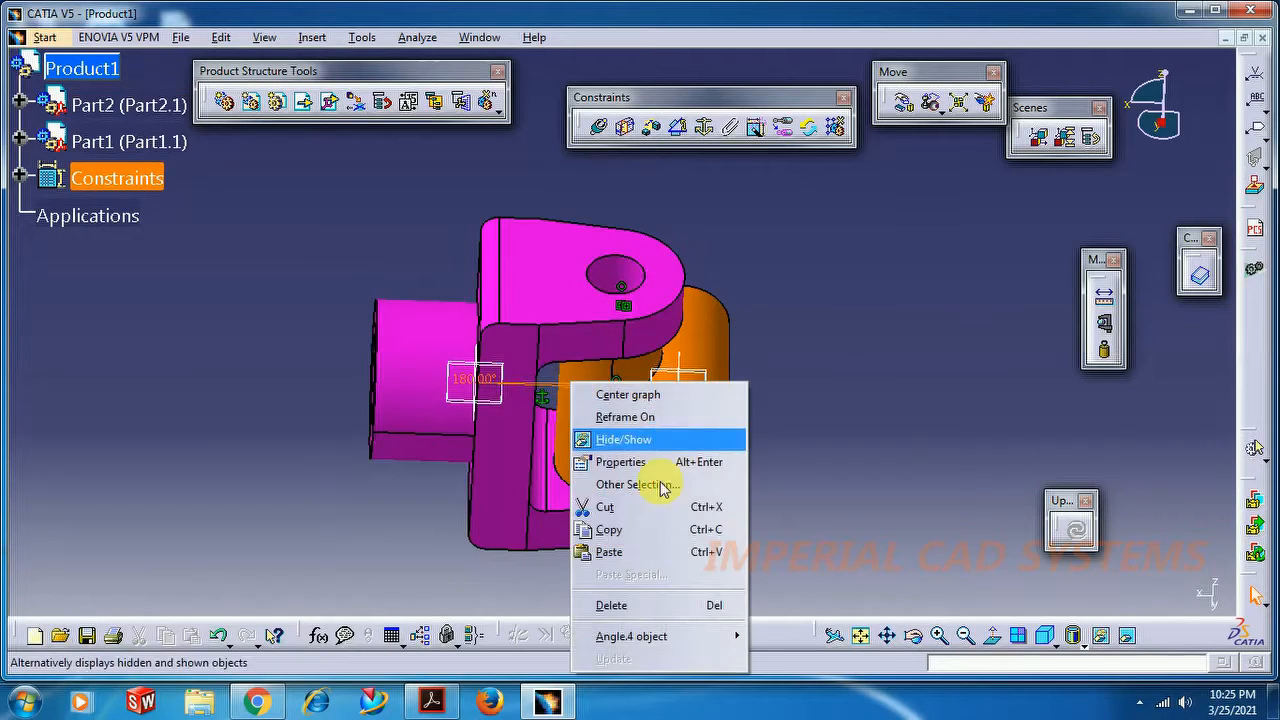
pyautogui.click(657, 605)
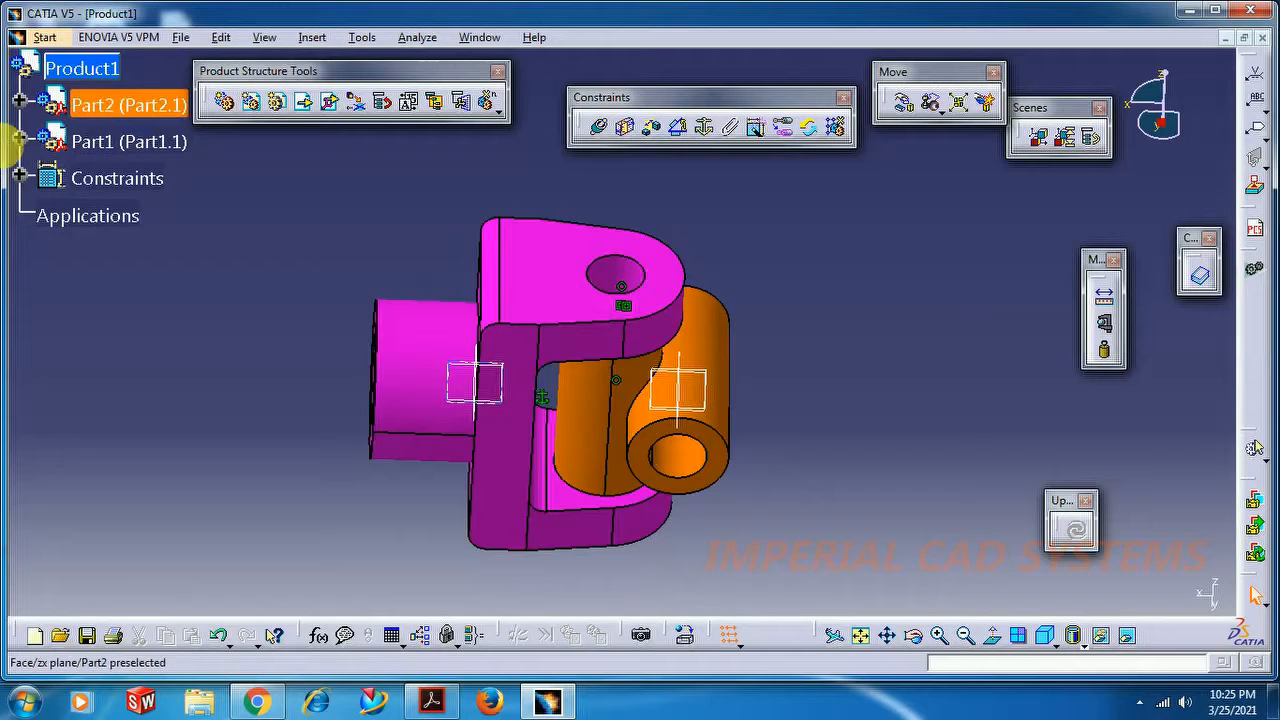
pyautogui.click(20, 177)
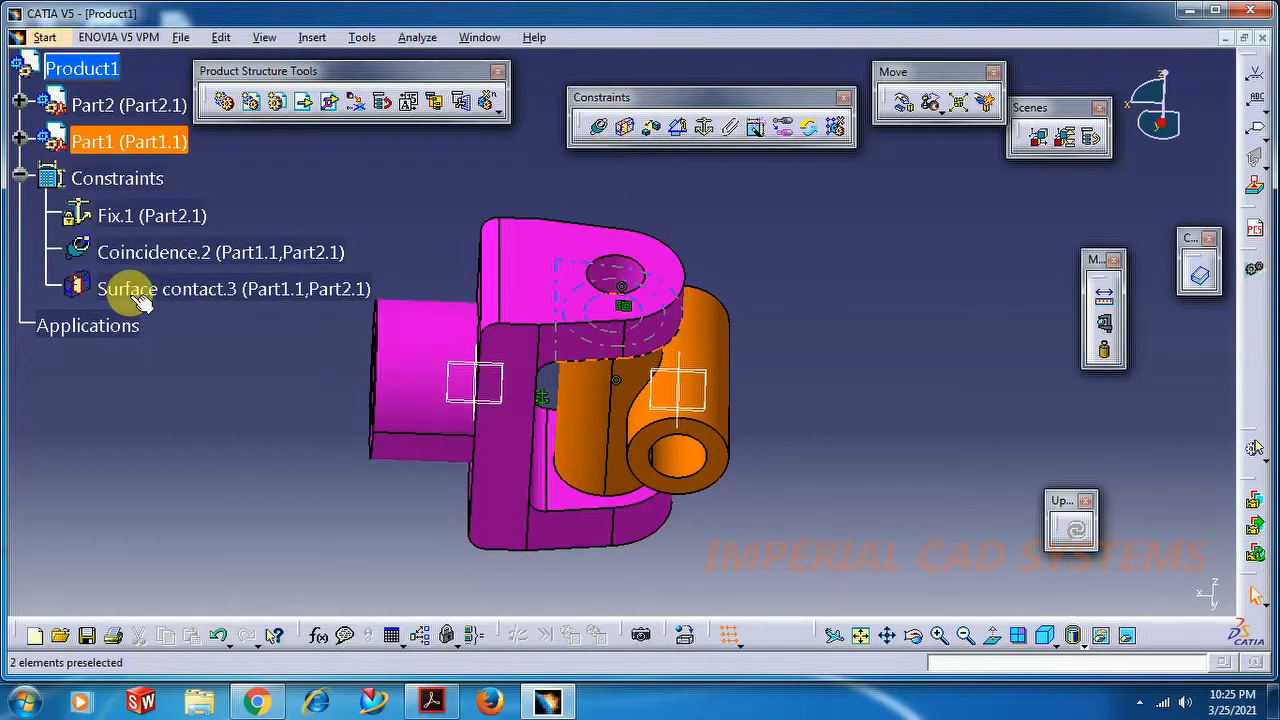
pyautogui.click(24, 180)
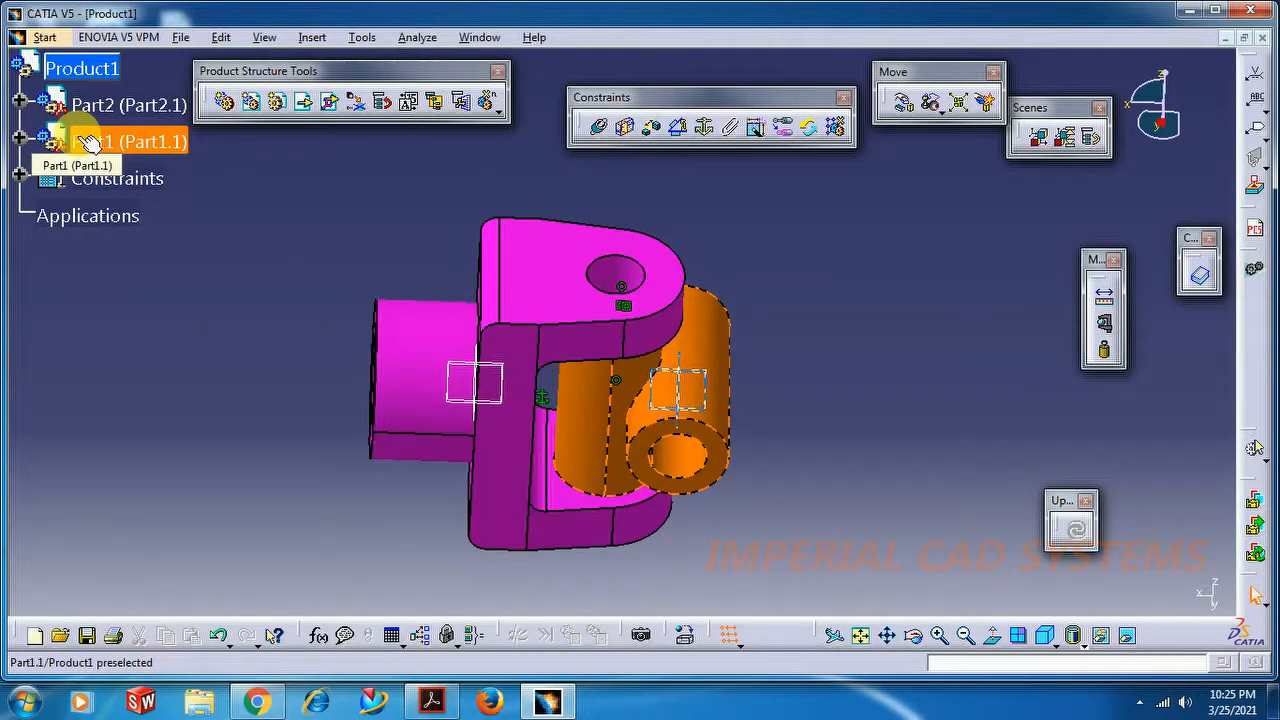
pyautogui.click(20, 176)
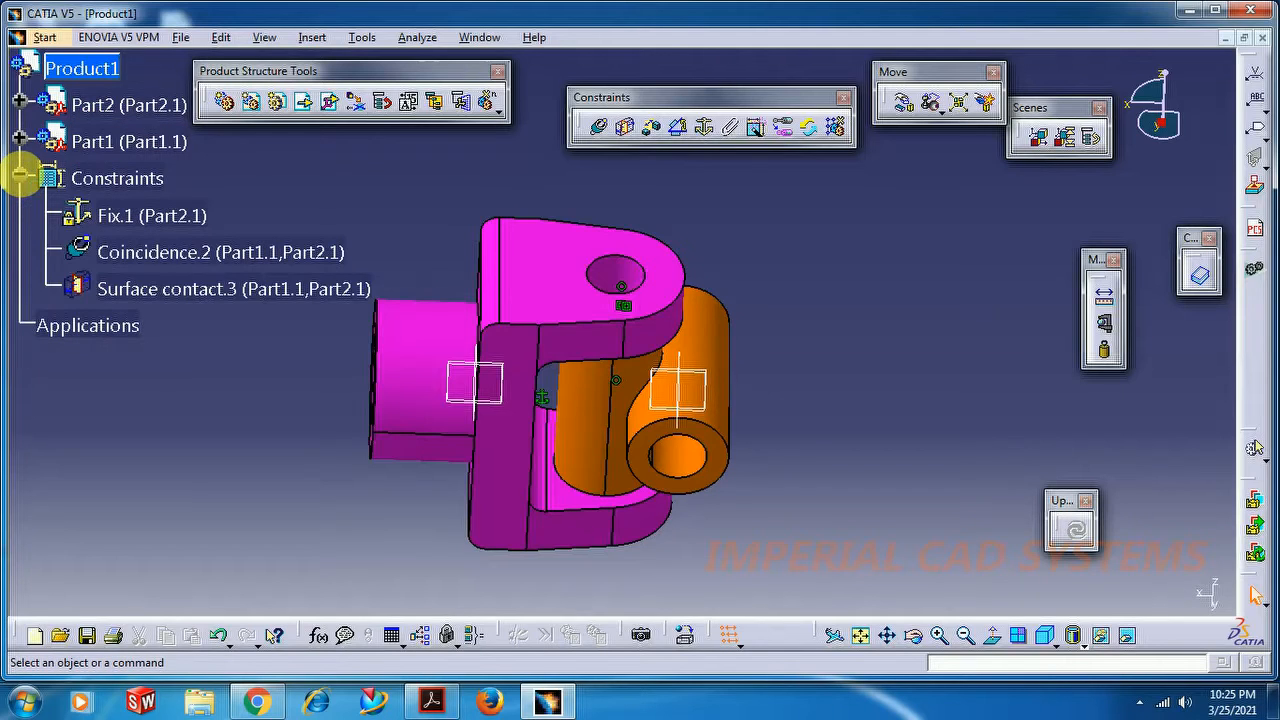
pyautogui.click(22, 178)
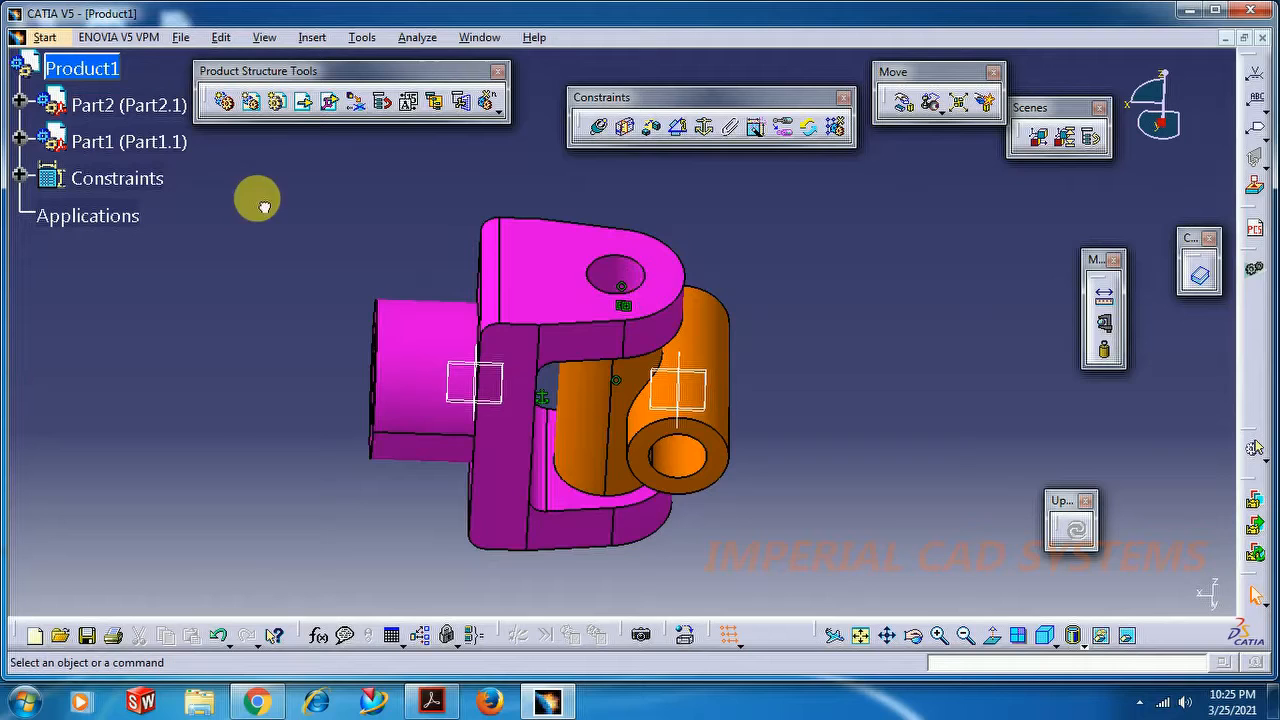
# Step: Insert the existing part file pin from the catia folder into Product1
pyautogui.click(84, 67)
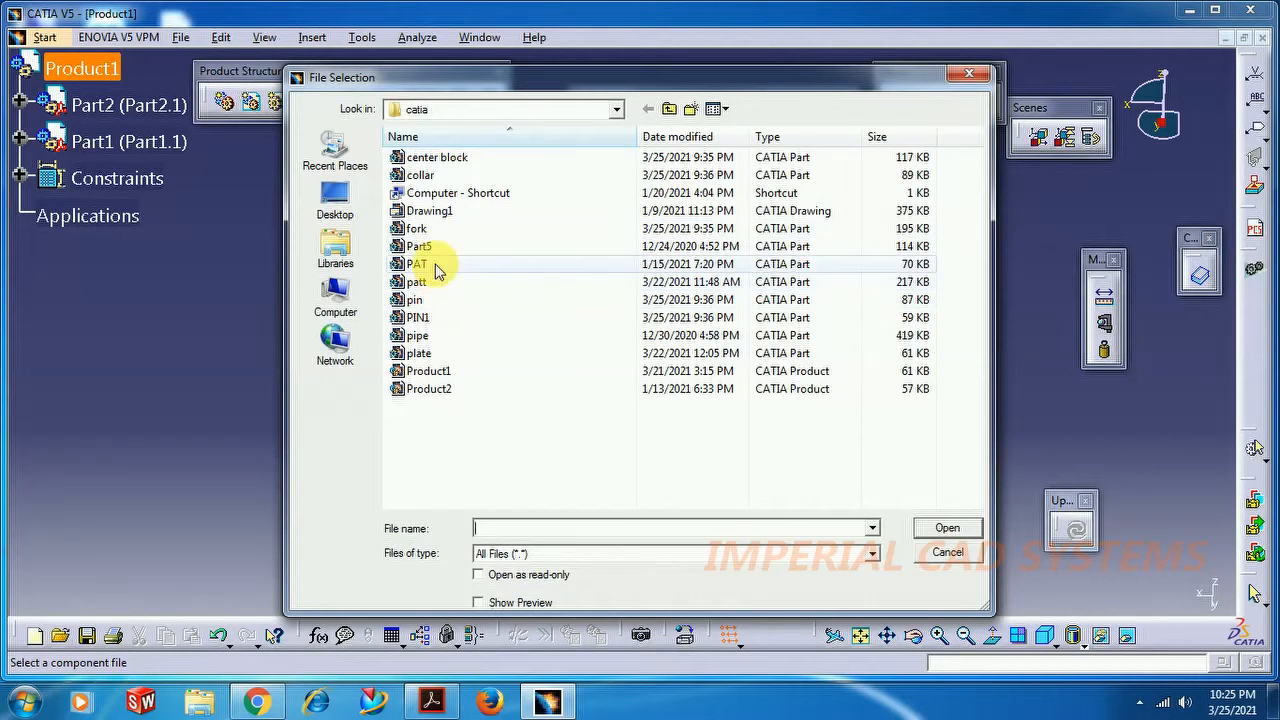
pyautogui.click(437, 303)
pyautogui.click(950, 530)
# Step: Move the pin along the X axis with Manipulate until it stands clear beside the fork's shank
pyautogui.moveTo(834, 437); pyautogui.dragTo(578, 478, button='middle')
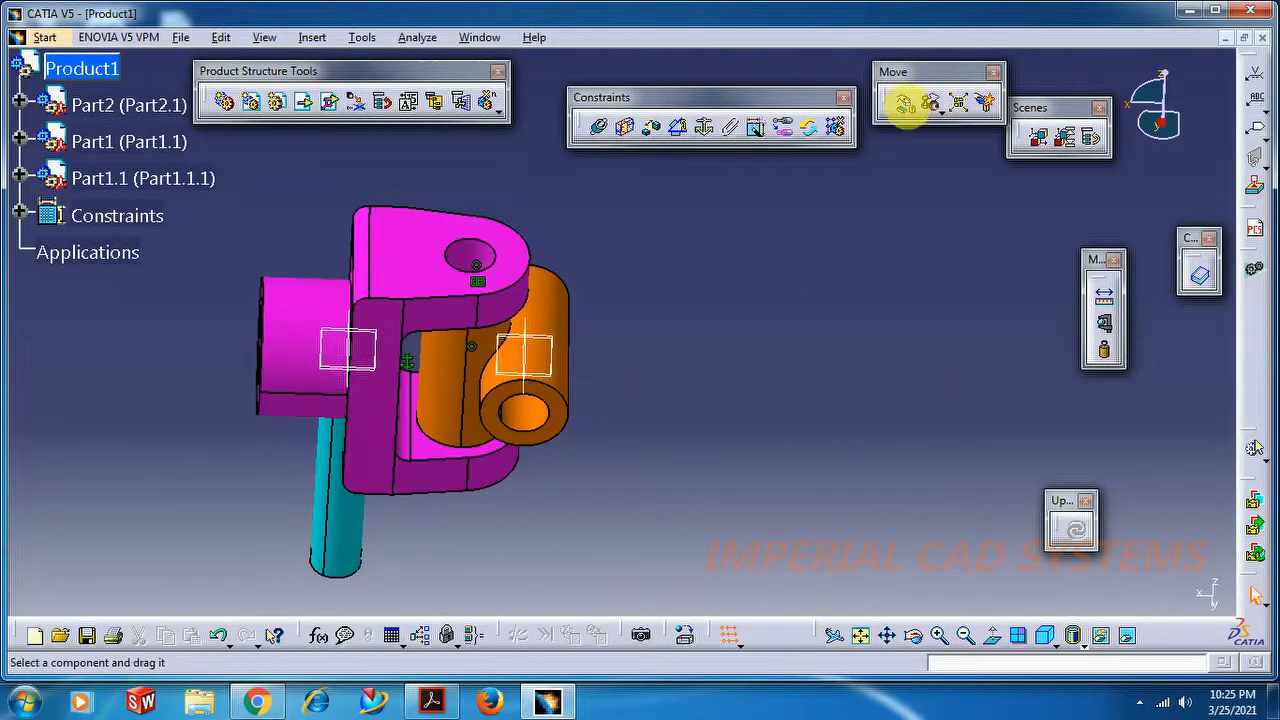
pyautogui.click(903, 101)
pyautogui.click(784, 326)
pyautogui.moveTo(318, 505); pyautogui.dragTo(194, 505)
pyautogui.click(829, 434)
# Step: Make the pin's axis coincident with the axis of the fork's upper arm hole using a Quick Constraint
pyautogui.click(600, 127)
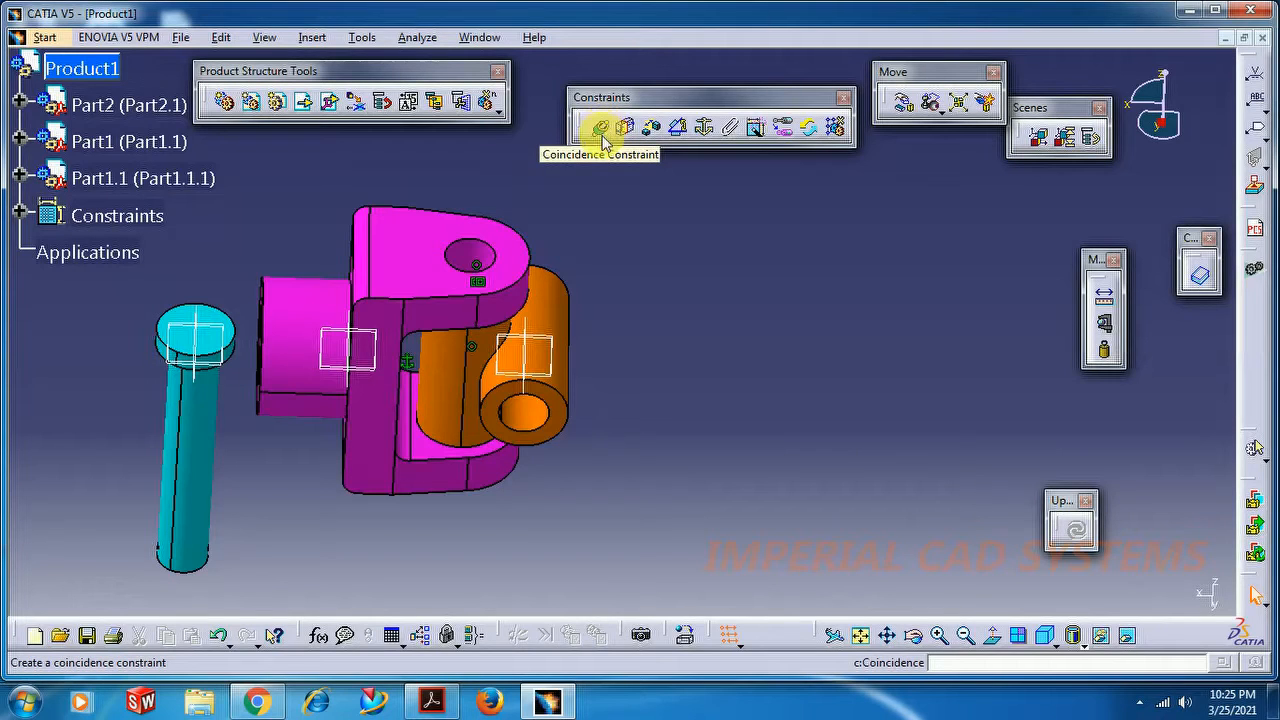
pyautogui.click(759, 134)
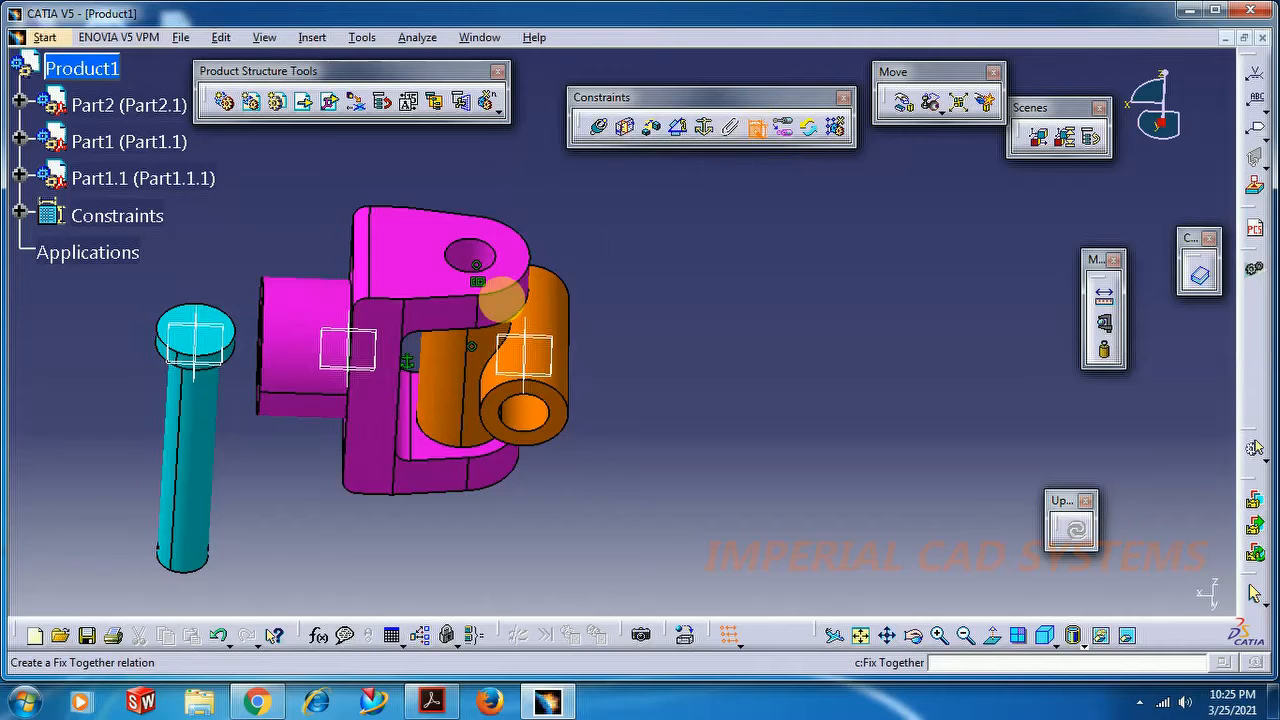
pyautogui.click(197, 482)
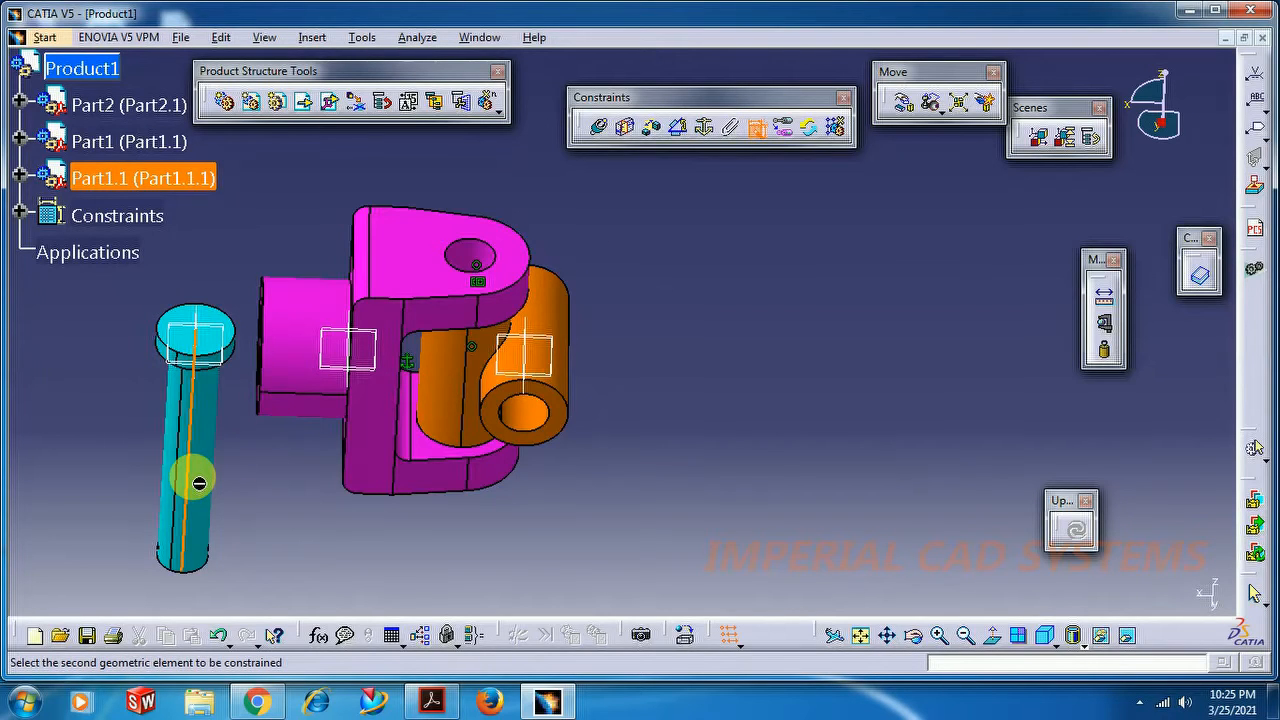
pyautogui.click(476, 266)
pyautogui.click(698, 308)
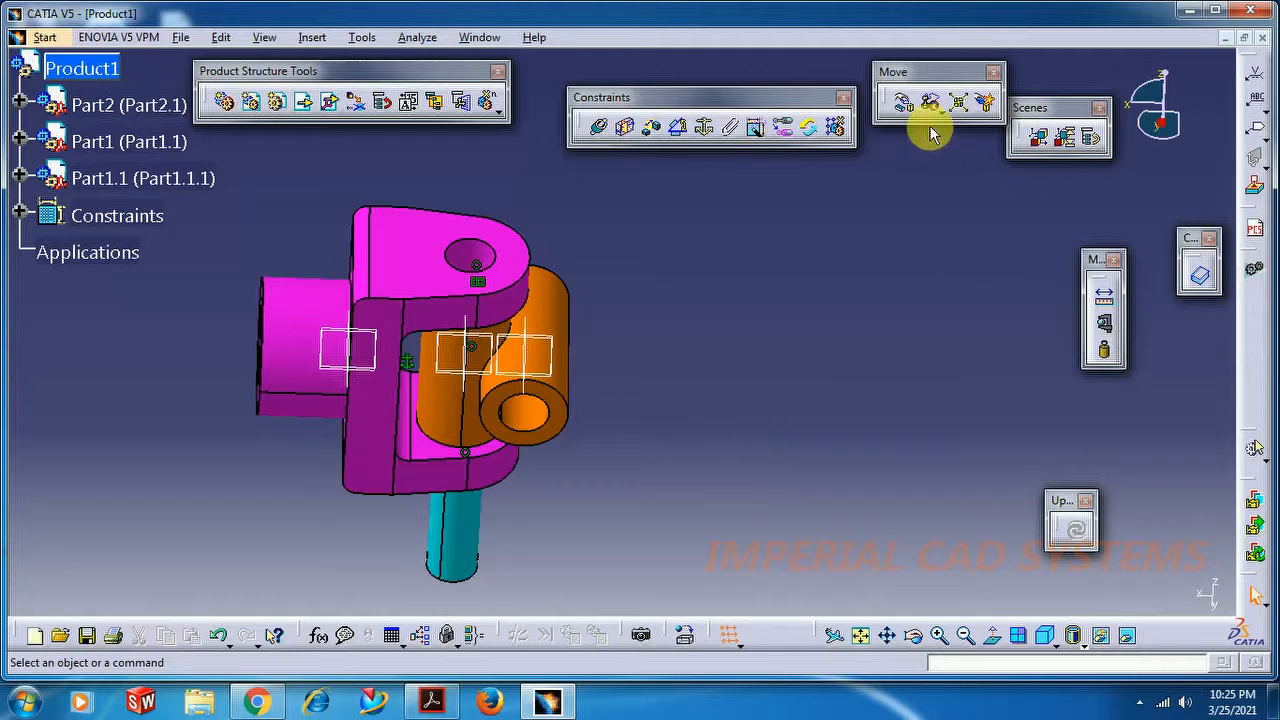
# Step: Raise the pin along the Z axis with Manipulate until its head stands well above the fork's upper arm
pyautogui.click(903, 104)
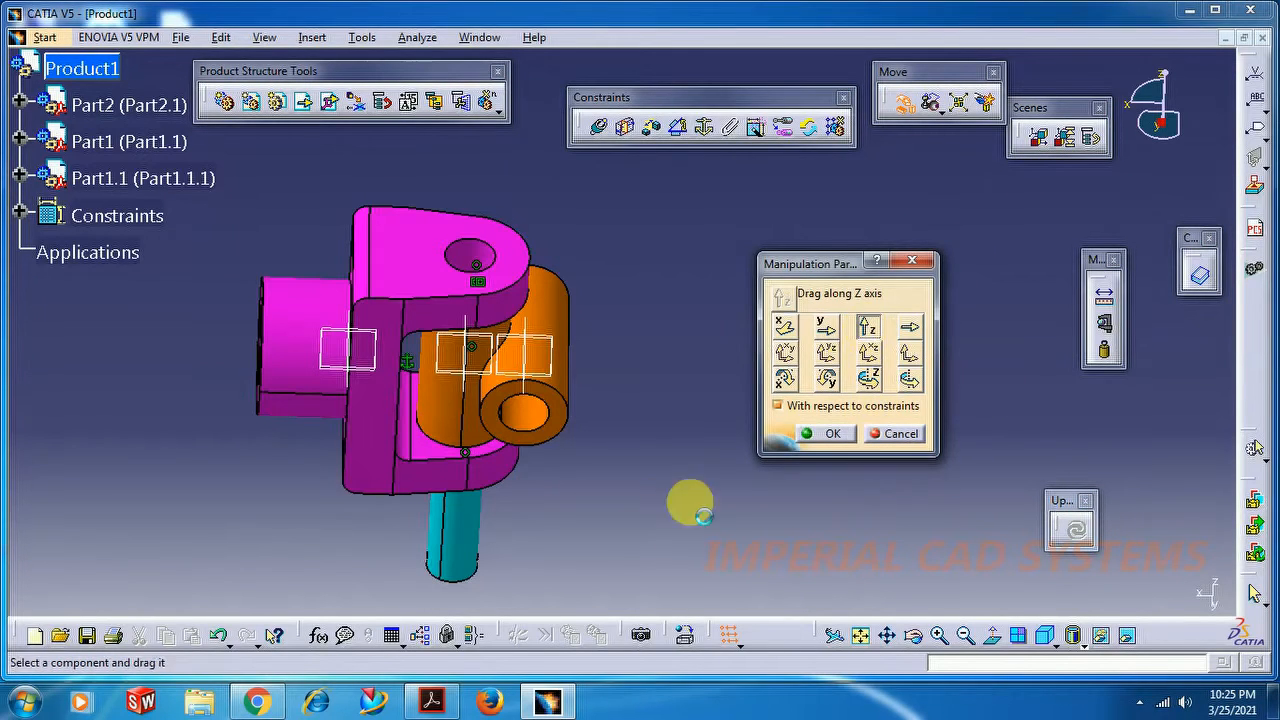
pyautogui.click(867, 326)
pyautogui.moveTo(455, 537); pyautogui.dragTo(468, 370)
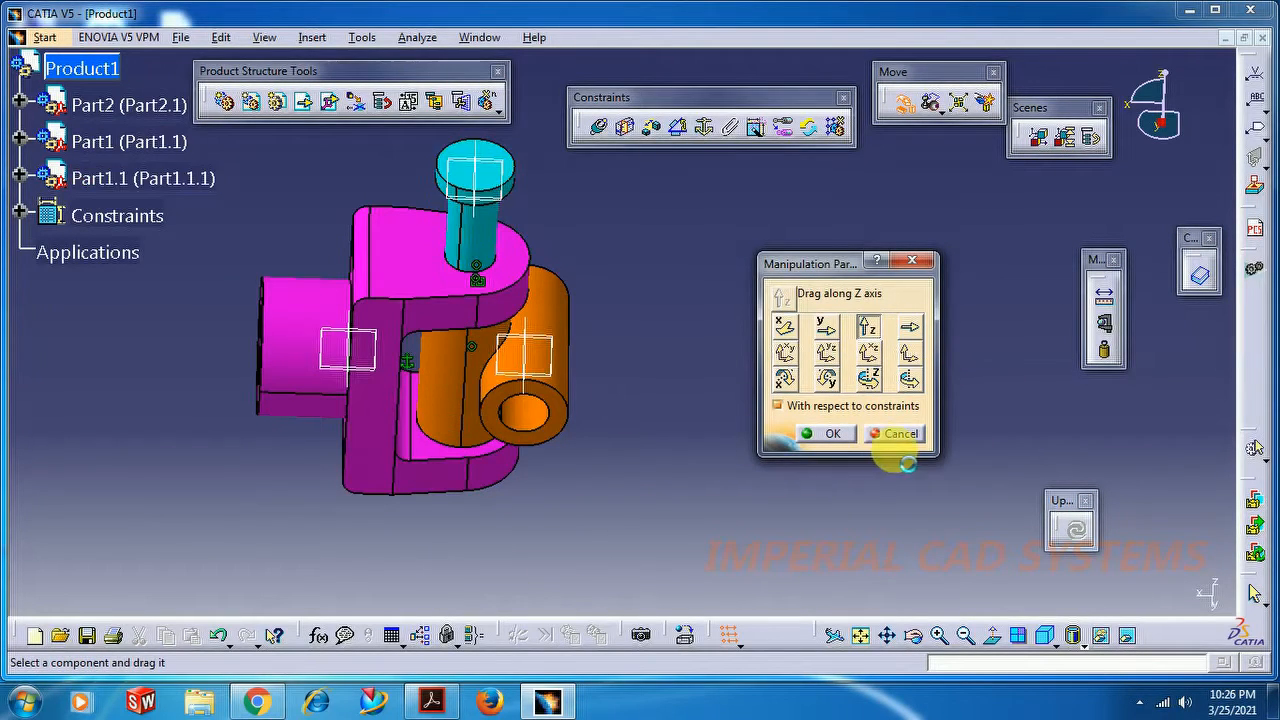
pyautogui.click(833, 436)
# Step: Add a 10 mm offset constraint between the top face of the fork's upper arm and the underside of the pin's head
pyautogui.click(913, 638)
pyautogui.moveTo(608, 543); pyautogui.dragTo(658, 260)
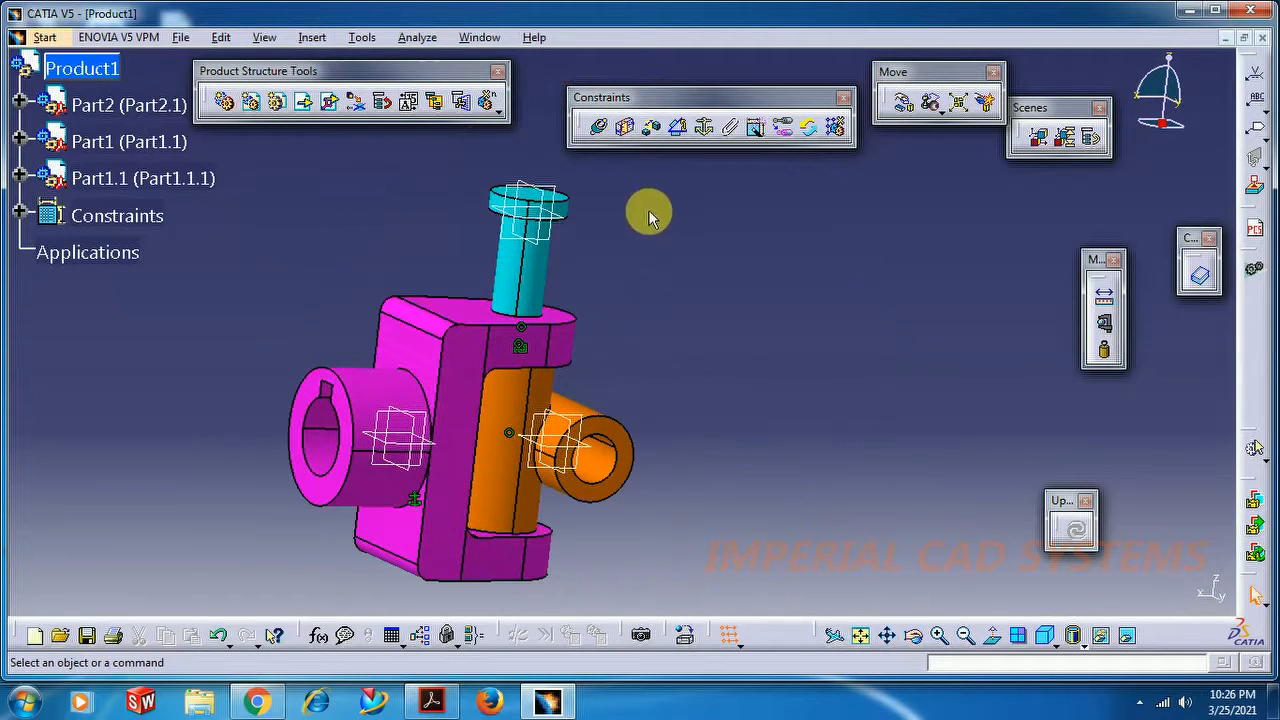
pyautogui.click(652, 130)
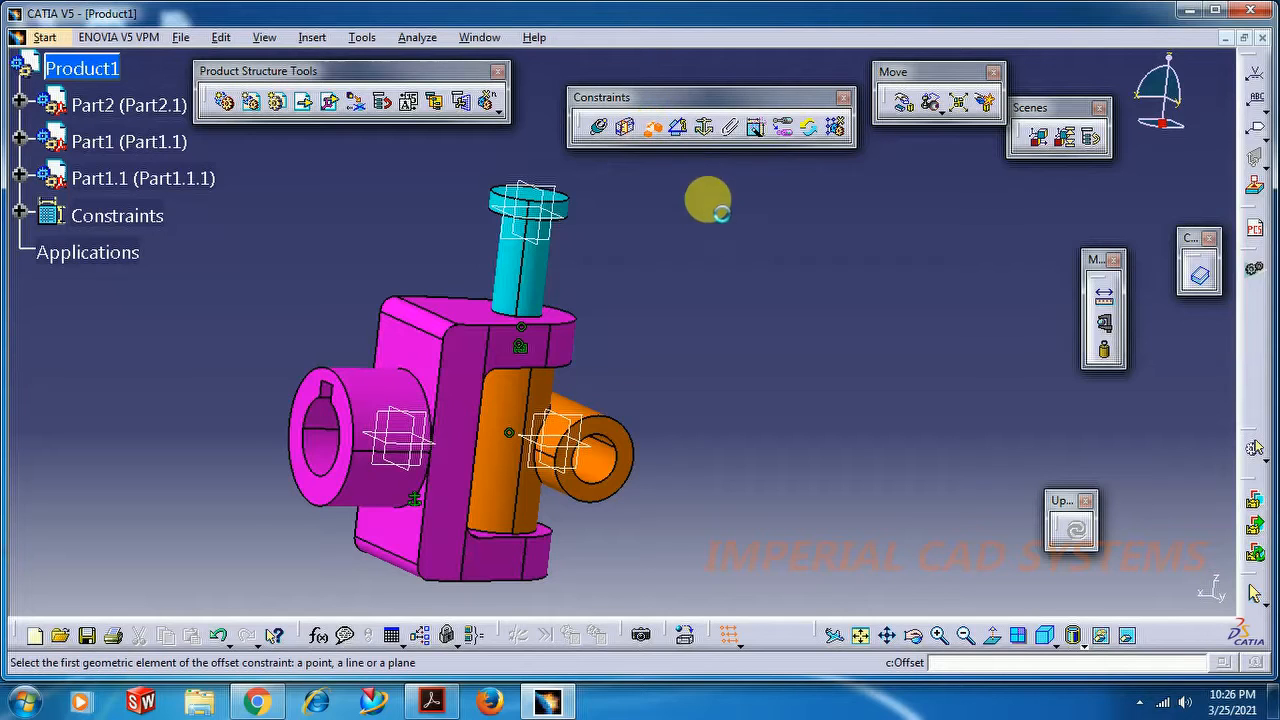
pyautogui.click(474, 300)
pyautogui.click(913, 636)
pyautogui.moveTo(842, 516); pyautogui.dragTo(525, 276)
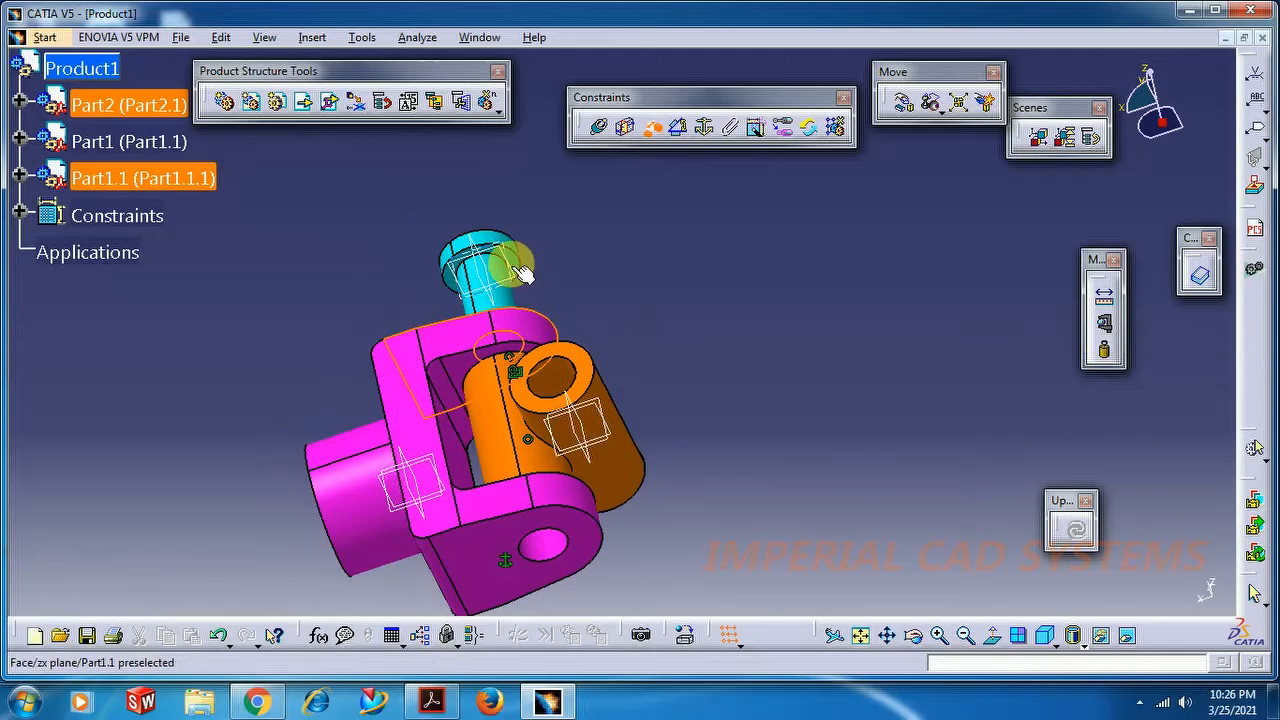
pyautogui.click(939, 636)
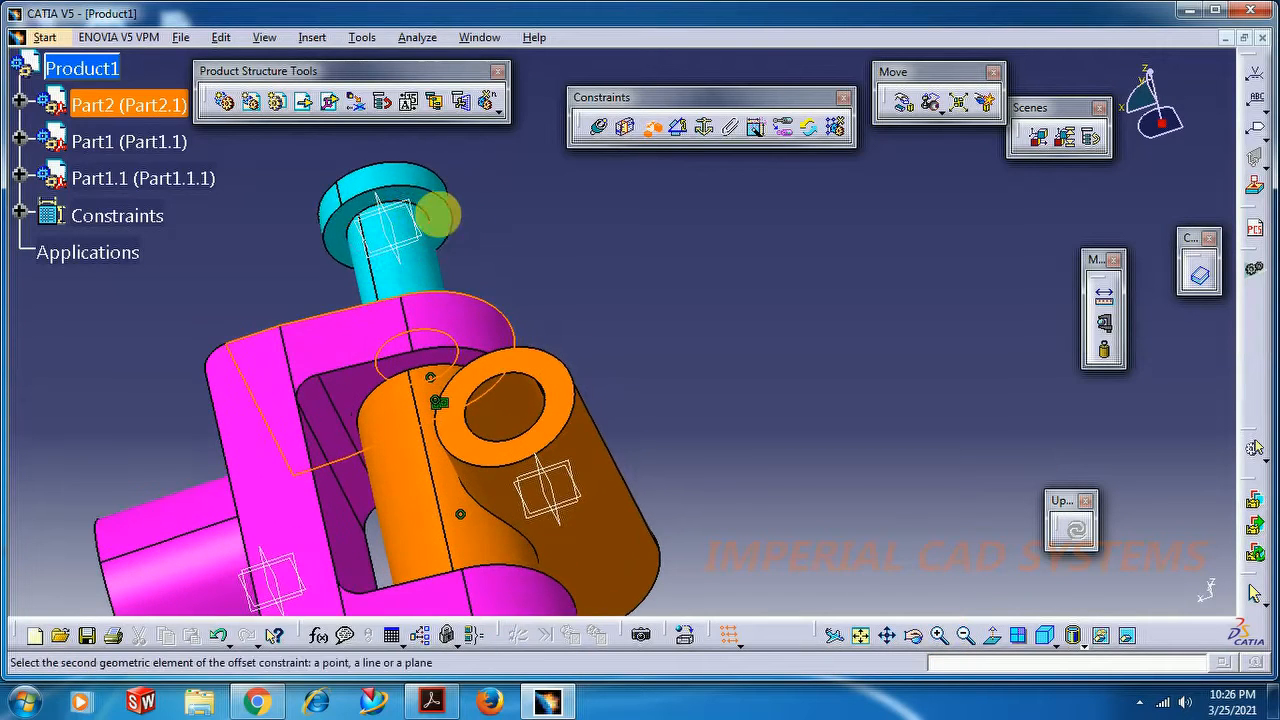
pyautogui.click(436, 215)
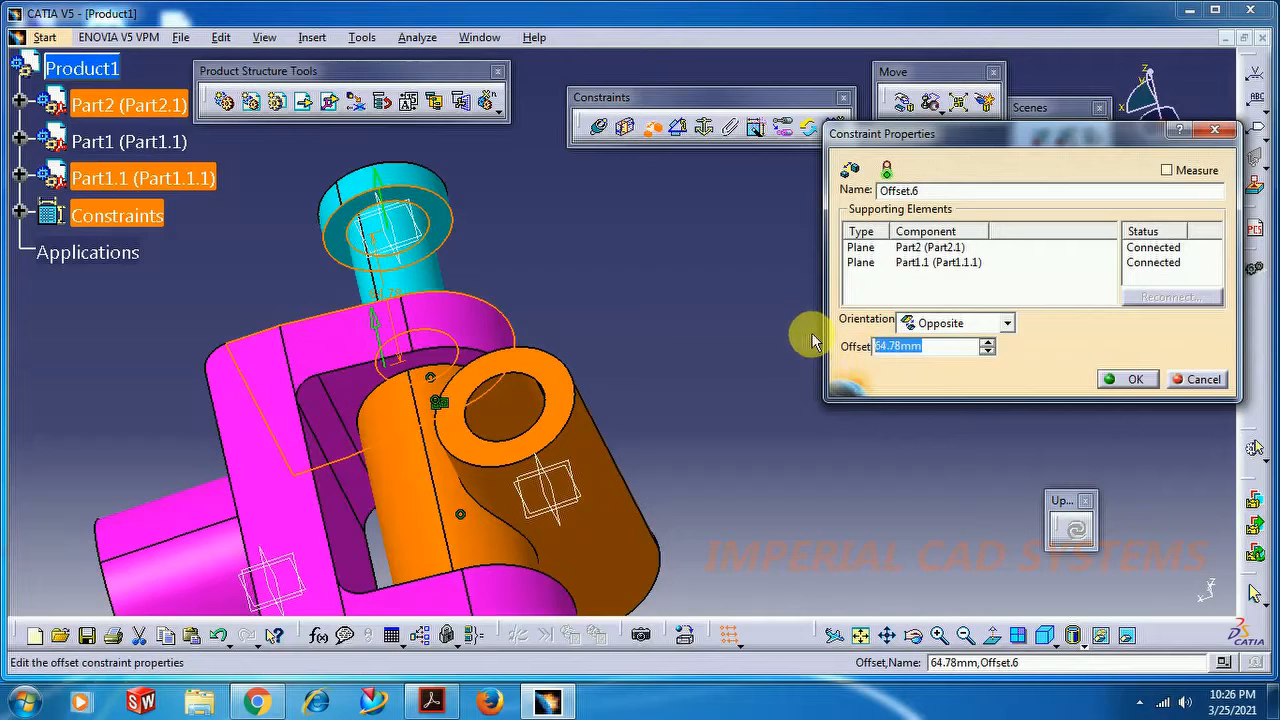
pyautogui.write('10')
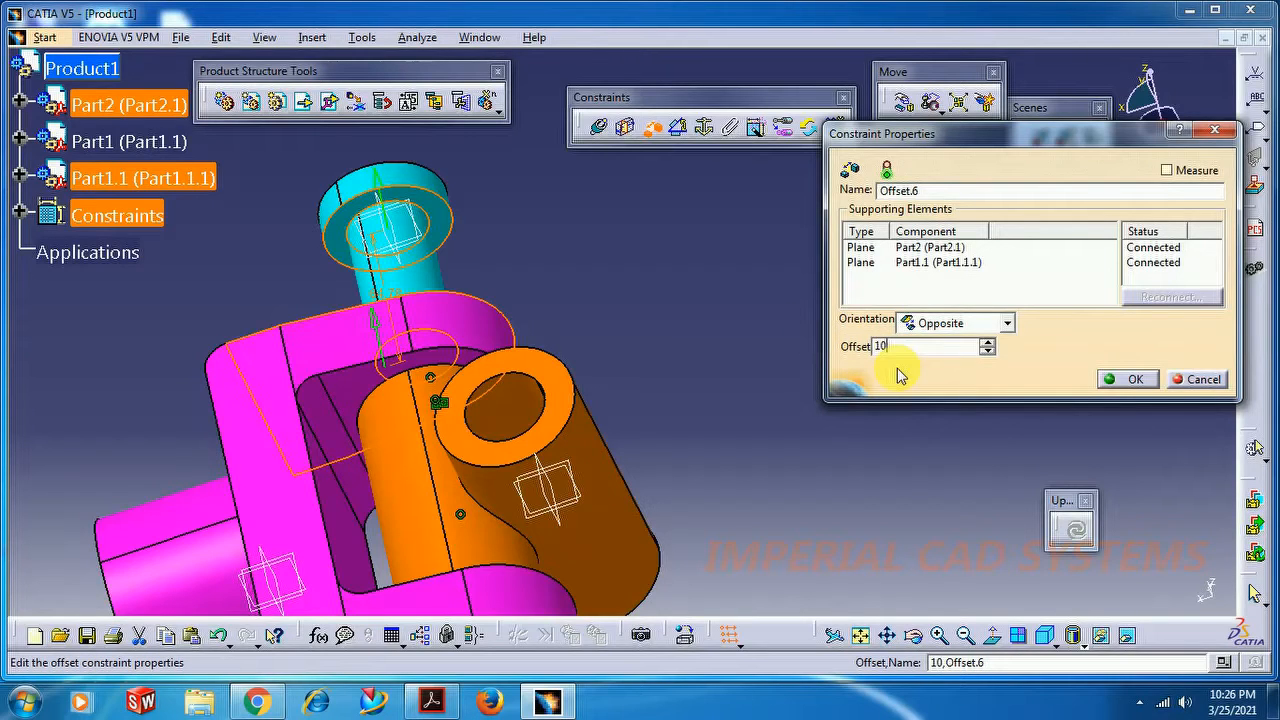
pyautogui.click(1110, 381)
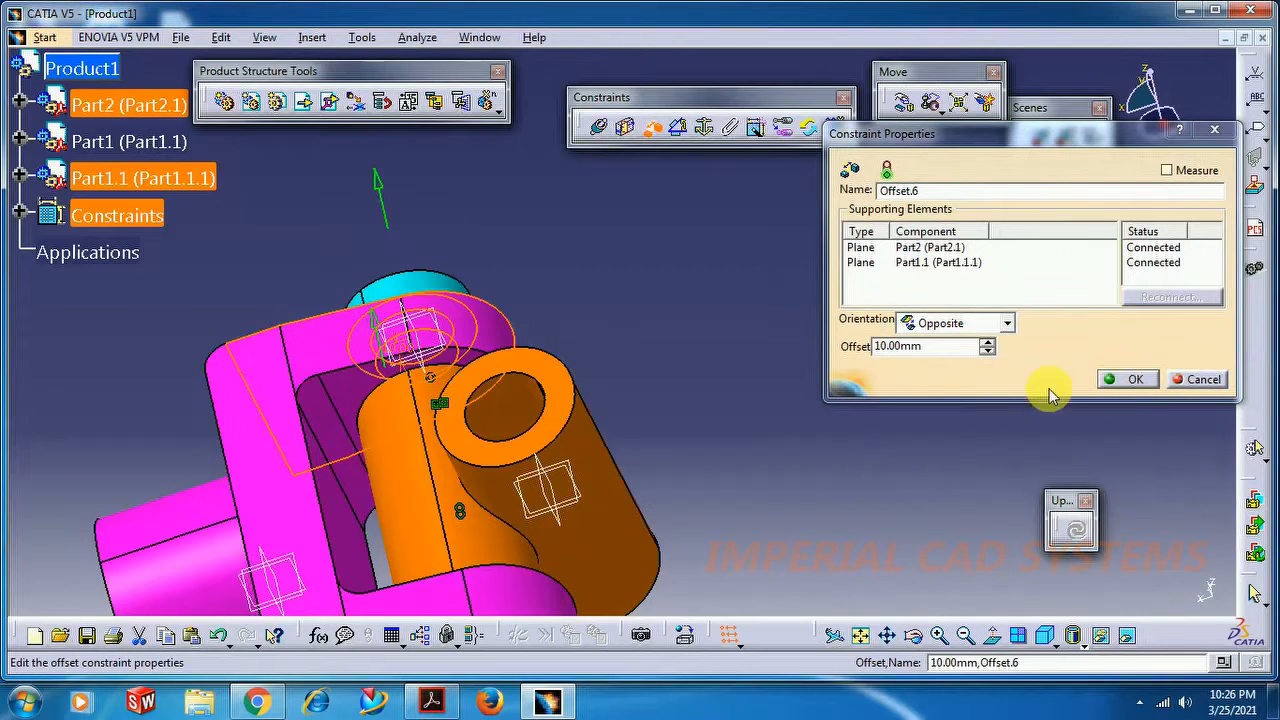
pyautogui.click(1140, 379)
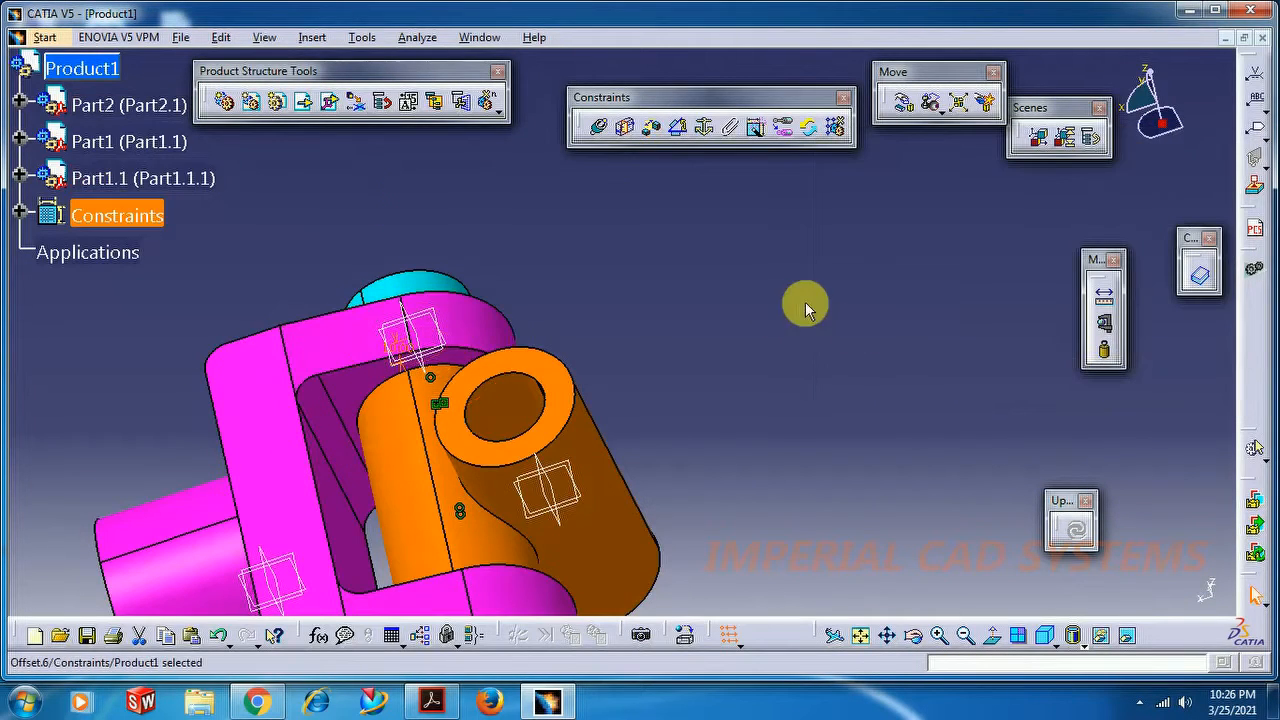
# Step: Set the offset constraint between the fork's upper arm and the pin's head to 0 mm
pyautogui.click(912, 645)
pyautogui.moveTo(609, 423); pyautogui.dragTo(690, 390)
pyautogui.click(915, 638)
pyautogui.moveTo(720, 290); pyautogui.dragTo(786, 449)
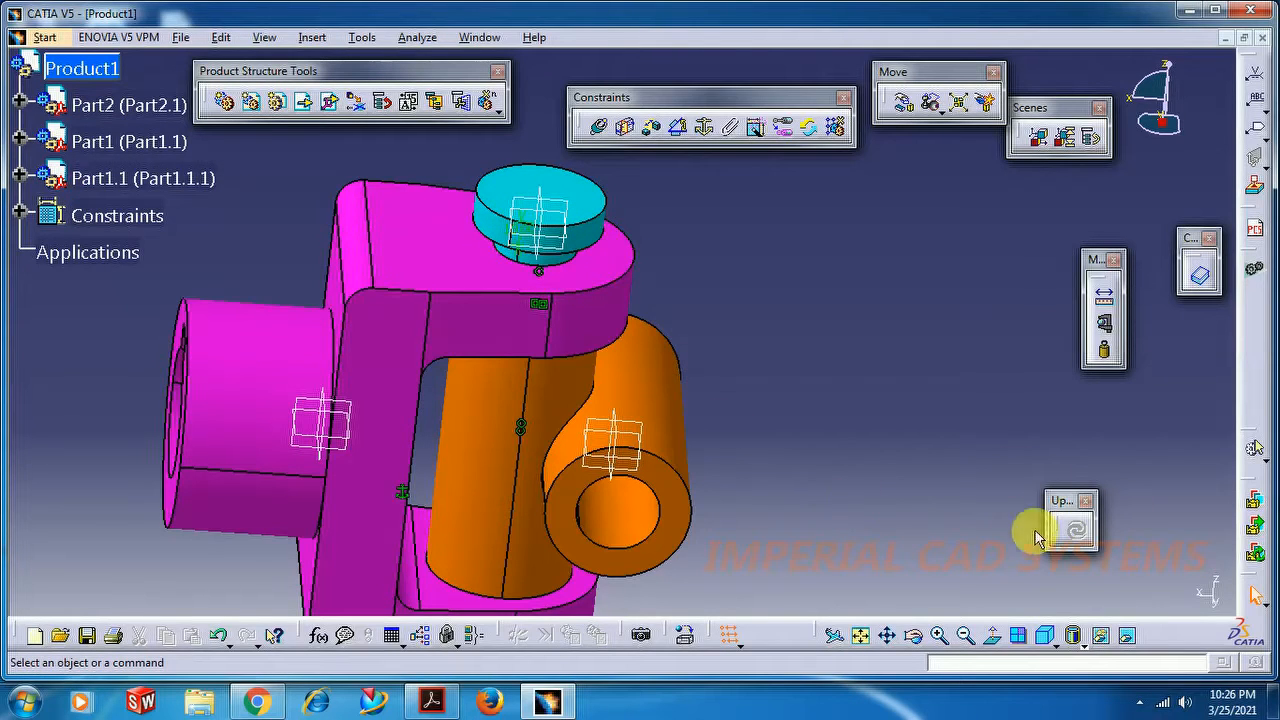
pyautogui.moveTo(657, 380); pyautogui.dragTo(515, 195)
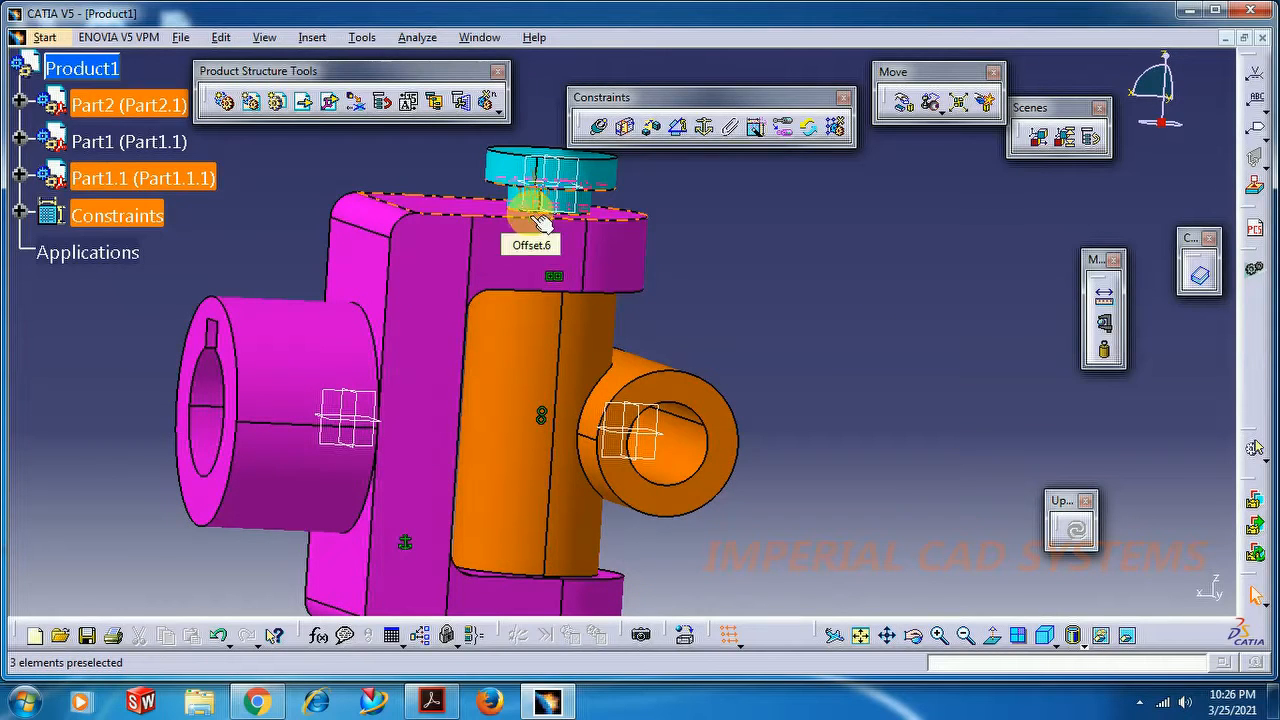
pyautogui.doubleClick(537, 222)
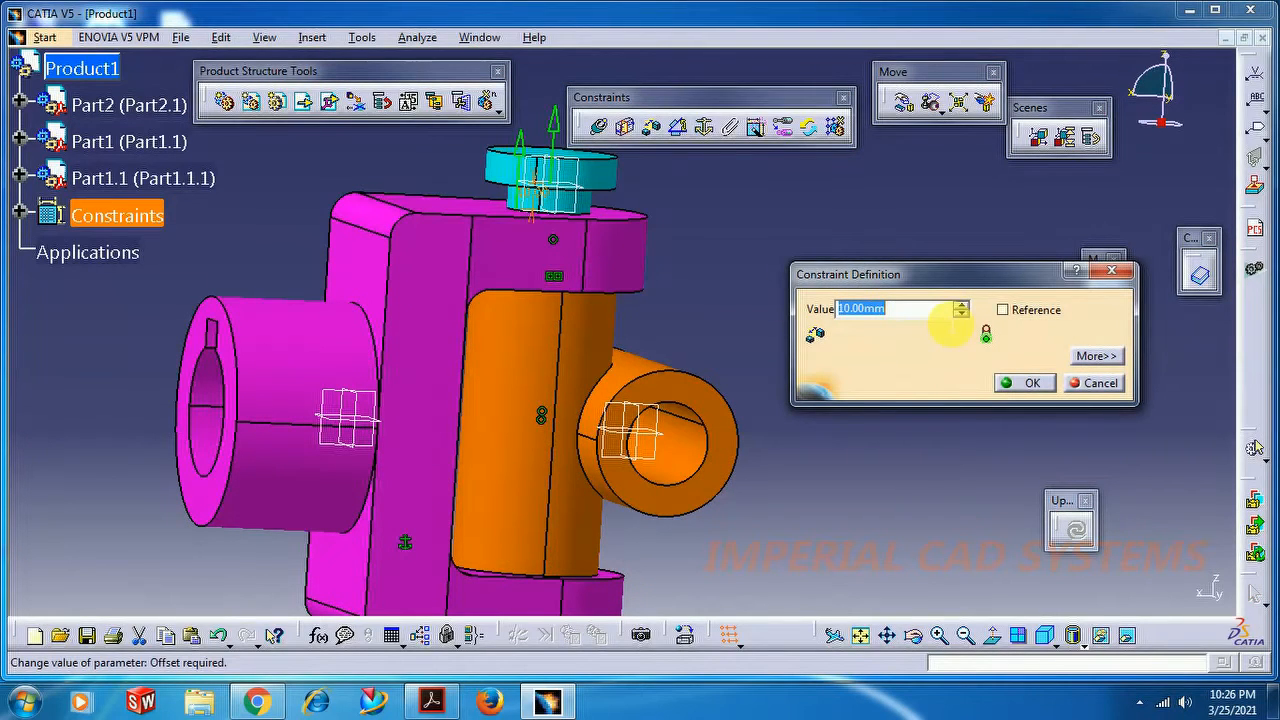
pyautogui.write('0')
pyautogui.press('Return')
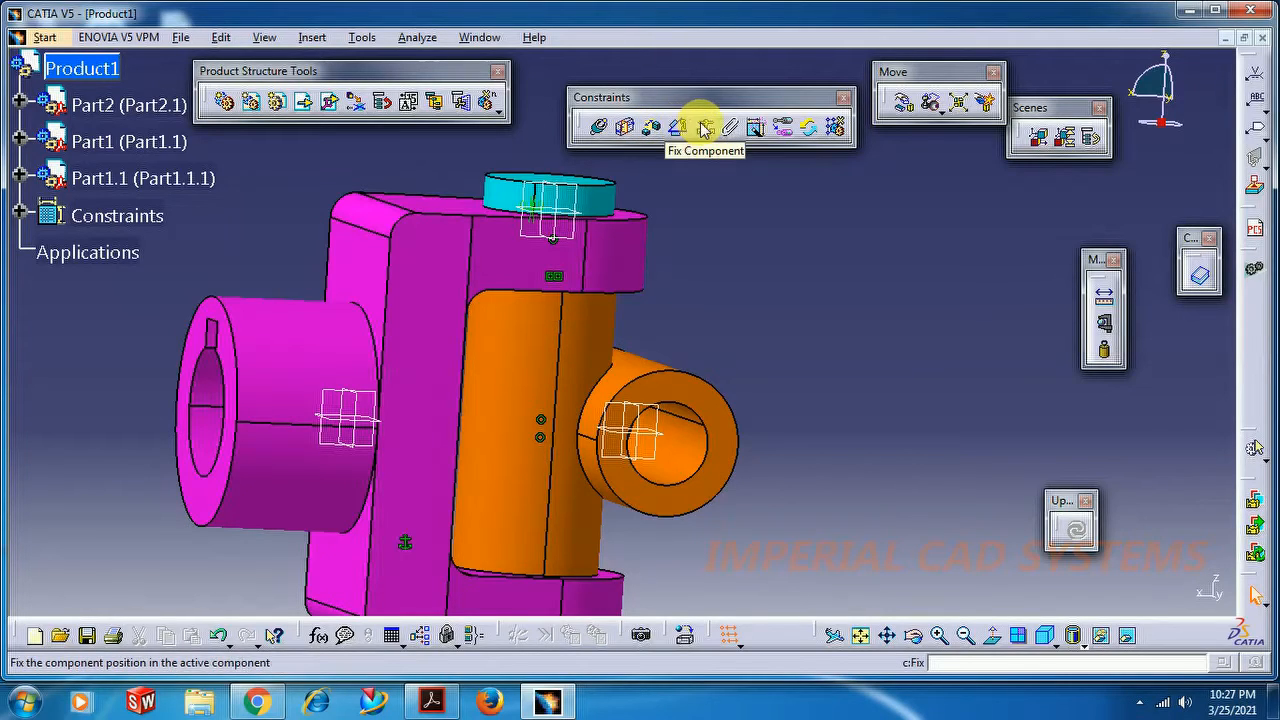
# Step: Insert the existing part file collar from the catia folder into Product1
pyautogui.moveTo(764, 448); pyautogui.dragTo(814, 423, button='middle')
pyautogui.click(915, 636)
pyautogui.moveTo(857, 586); pyautogui.dragTo(746, 574)
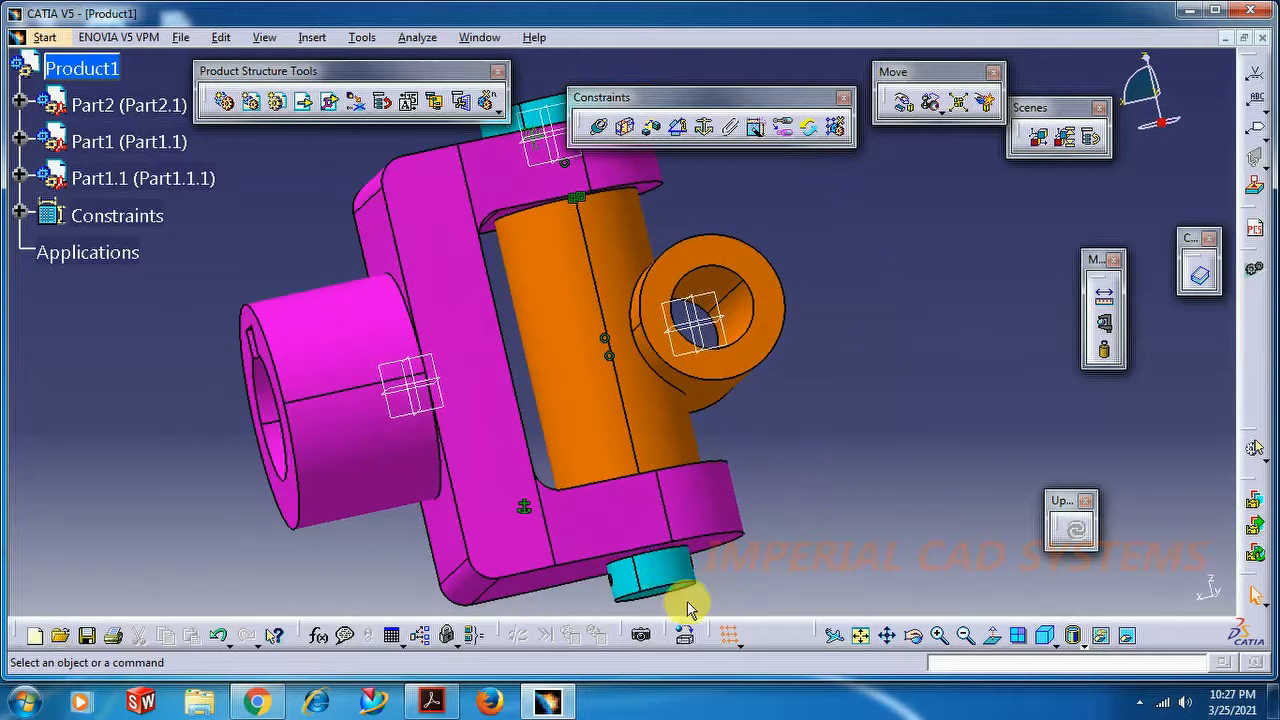
pyautogui.moveTo(640, 538); pyautogui.dragTo(592, 414, button='middle')
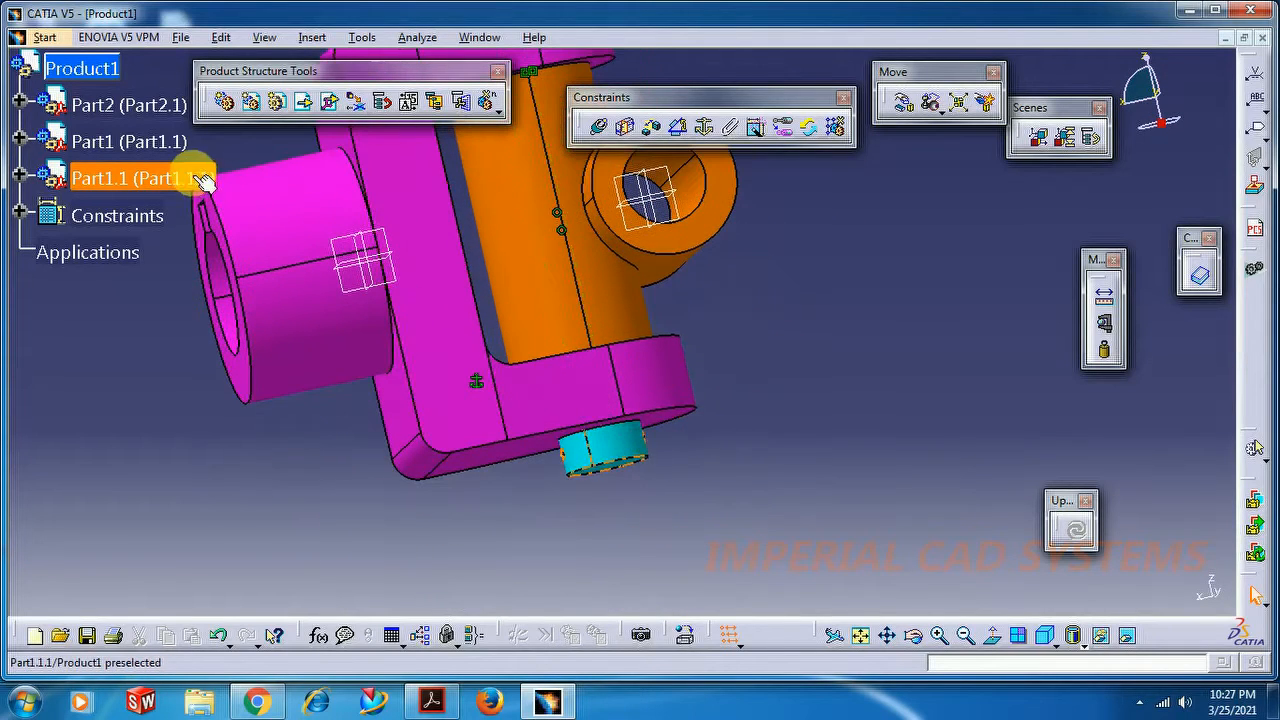
pyautogui.click(305, 104)
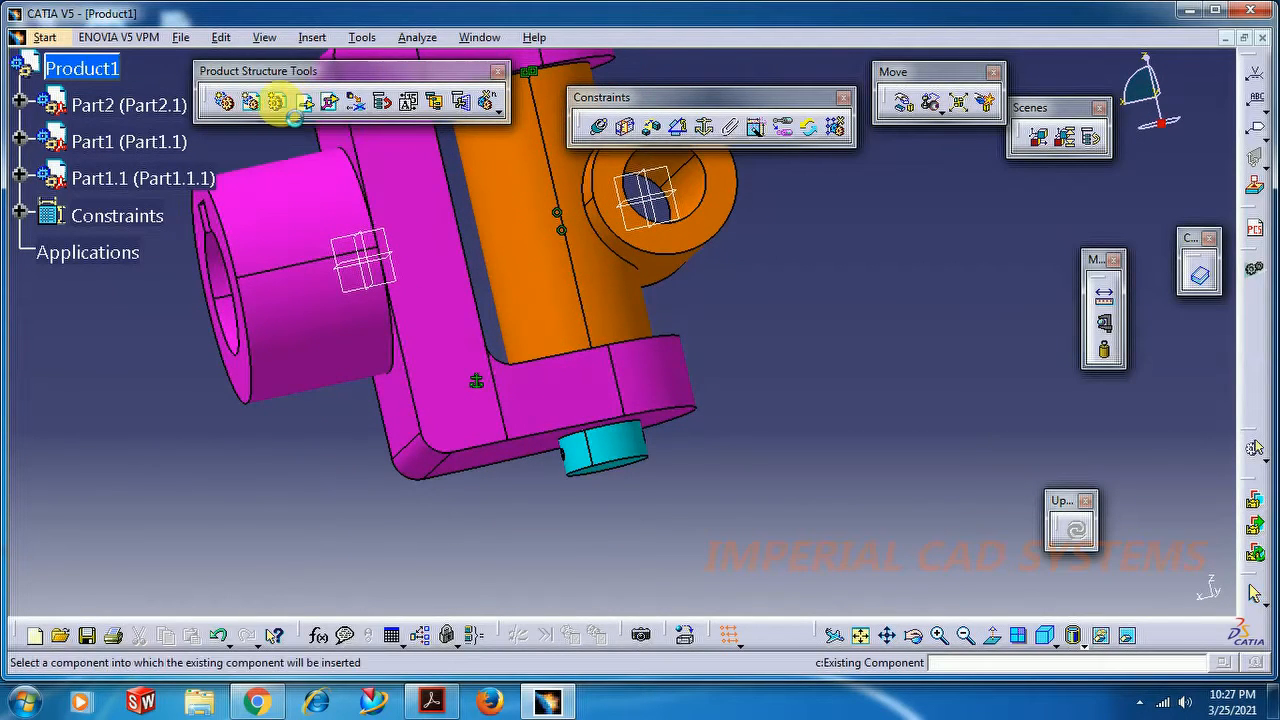
pyautogui.click(82, 68)
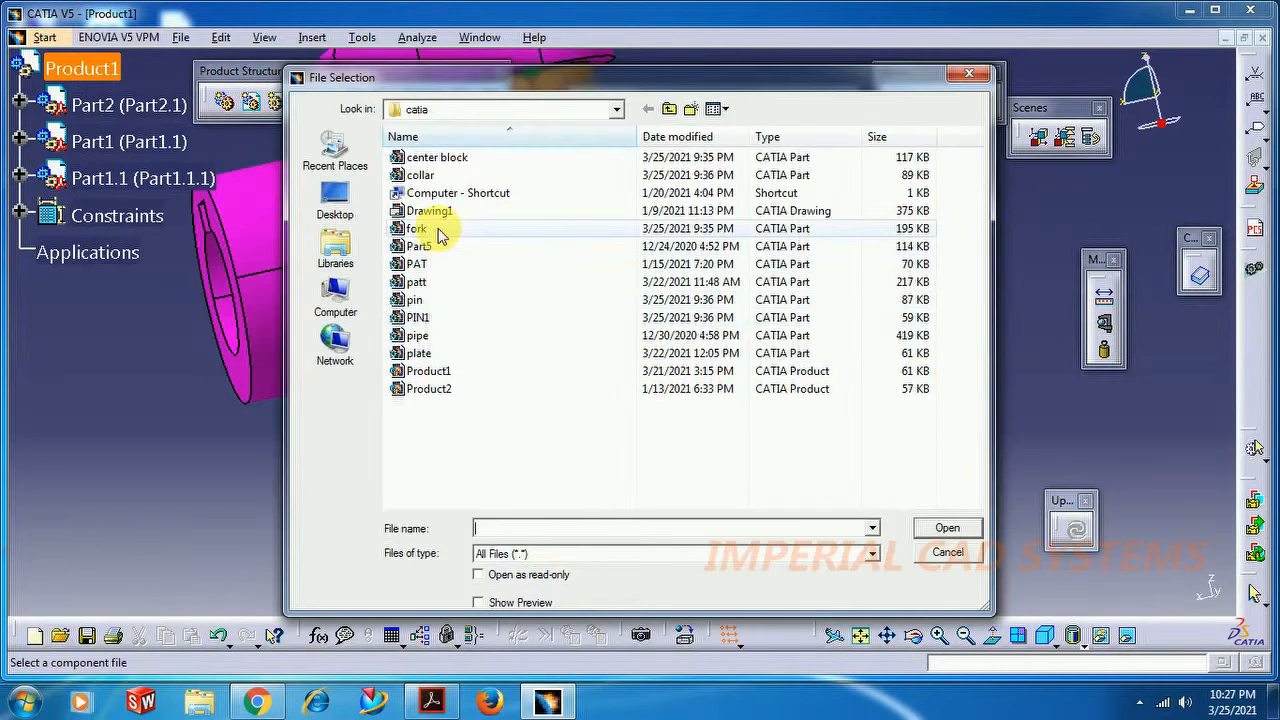
pyautogui.click(422, 176)
pyautogui.click(945, 530)
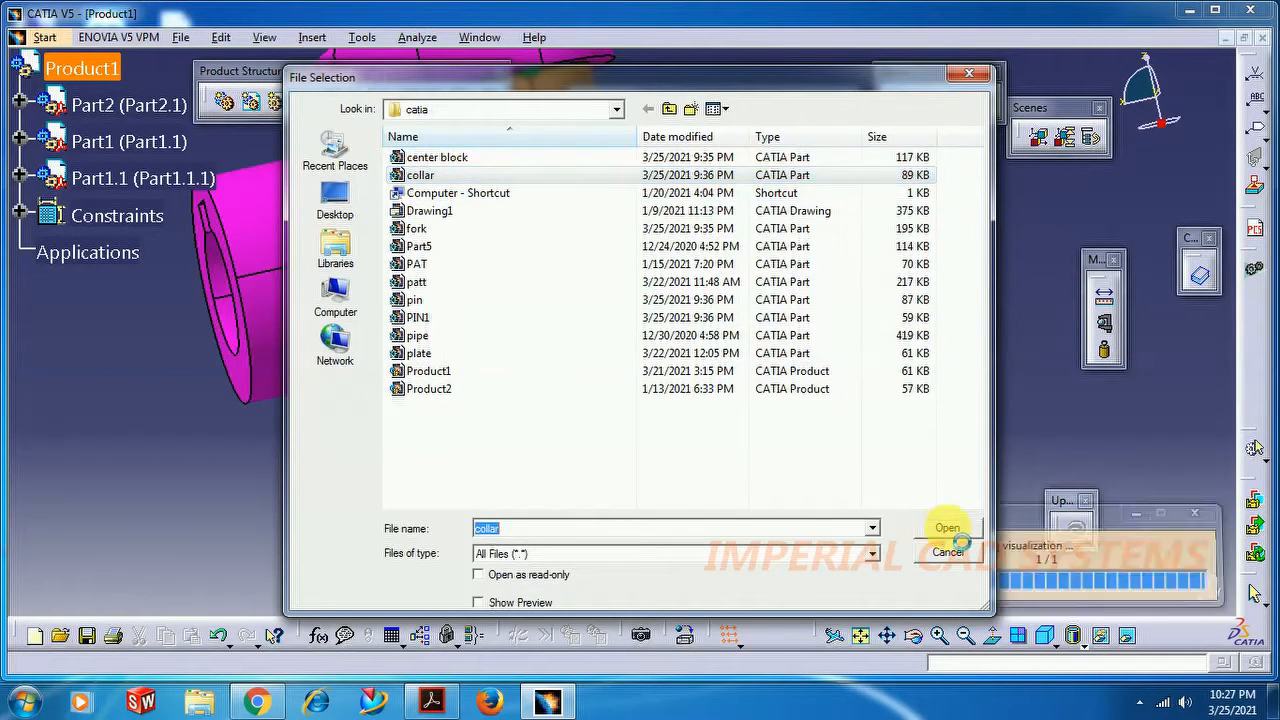
# Step: Try to move the collar along the Z and X axes with Manipulate to bring it below the pin's lower end
pyautogui.moveTo(835, 348); pyautogui.dragTo(700, 395, button='middle')
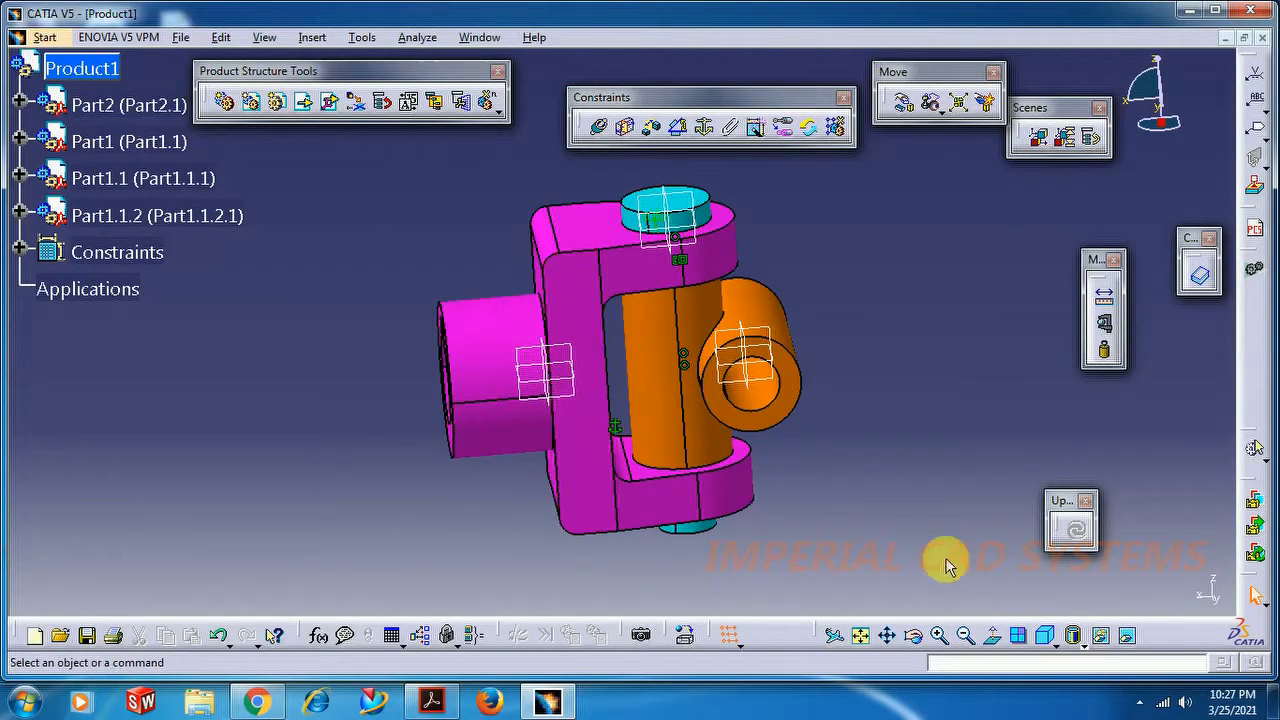
pyautogui.moveTo(808, 263); pyautogui.dragTo(900, 223, button='middle')
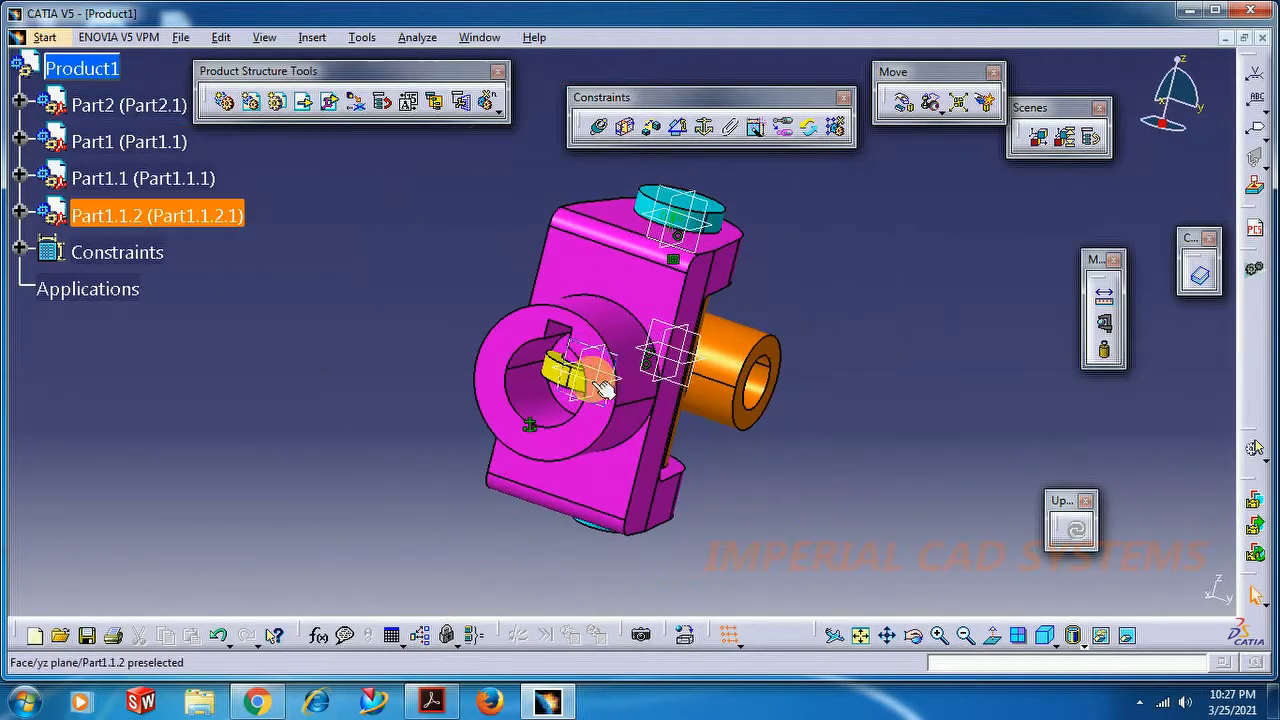
pyautogui.click(903, 105)
pyautogui.click(867, 327)
pyautogui.moveTo(537, 464); pyautogui.dragTo(520, 620)
pyautogui.click(785, 327)
pyautogui.moveTo(549, 595); pyautogui.dragTo(620, 590)
pyautogui.moveTo(567, 370); pyautogui.dragTo(562, 360, button='middle')
pyautogui.moveTo(651, 423); pyautogui.dragTo(557, 318, button='middle')
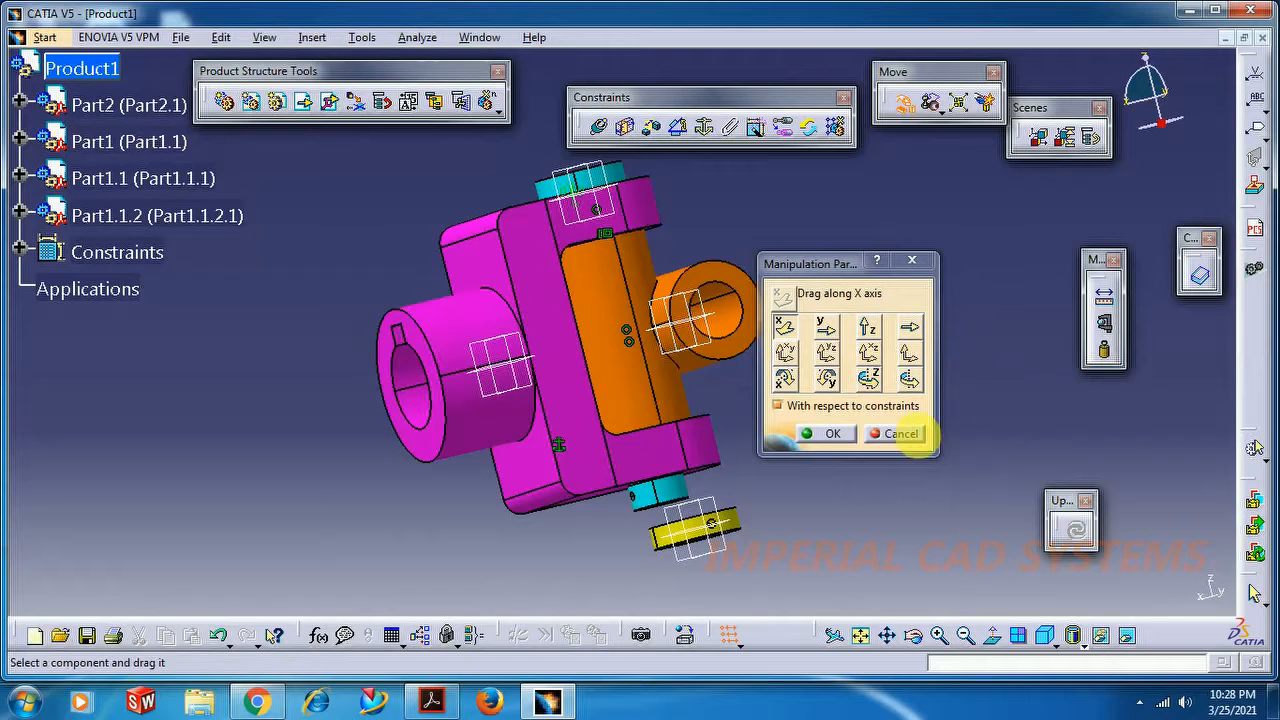
pyautogui.click(893, 436)
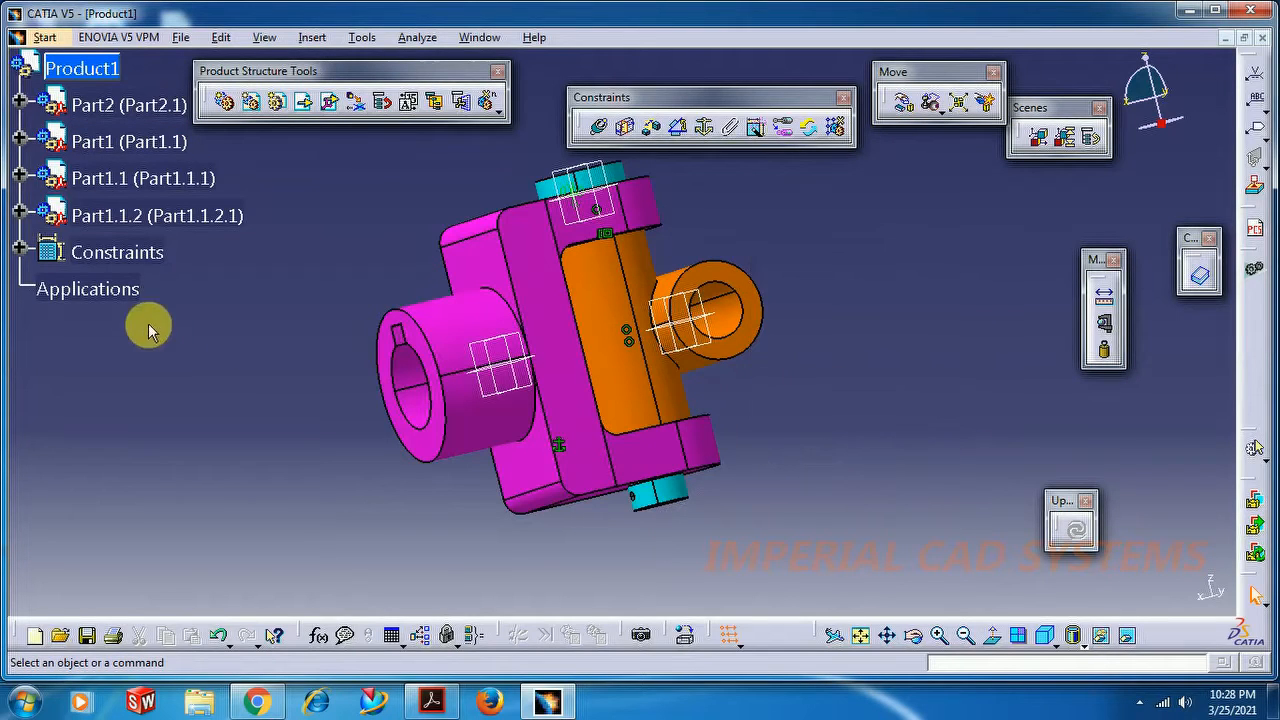
# Step: Delete the inserted collar from Product1
pyautogui.rightClick(108, 214)
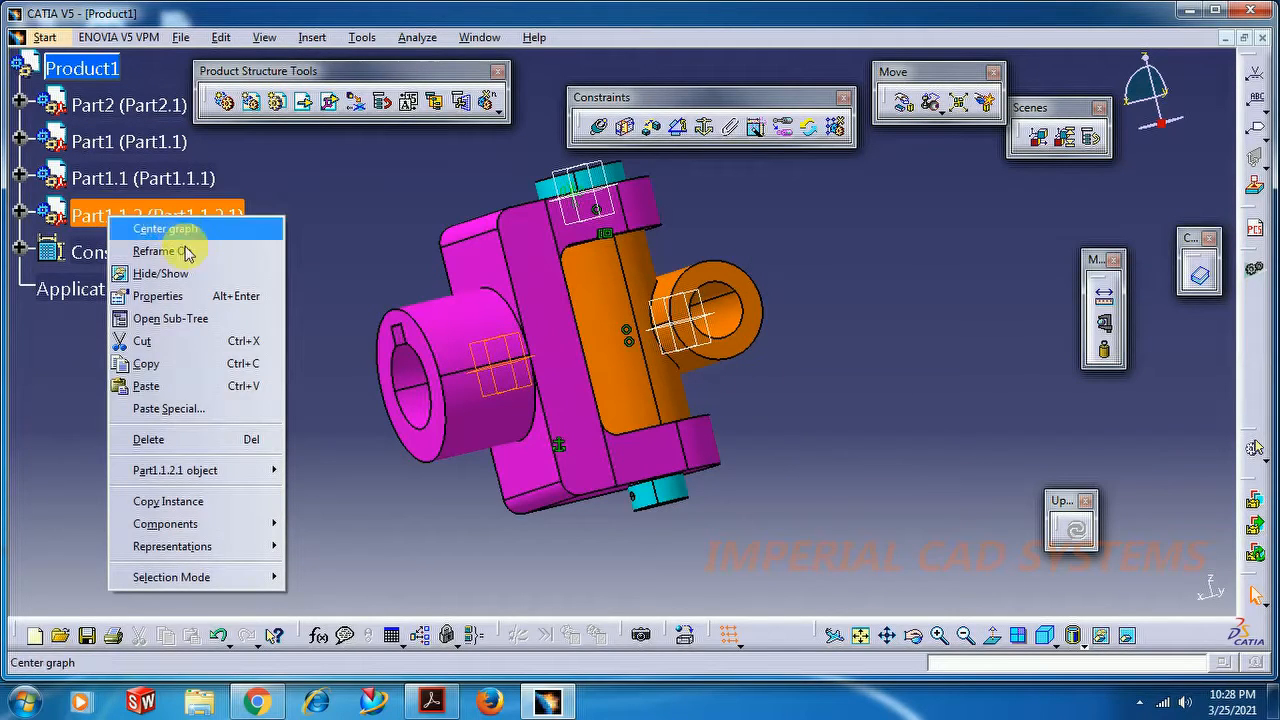
pyautogui.click(193, 440)
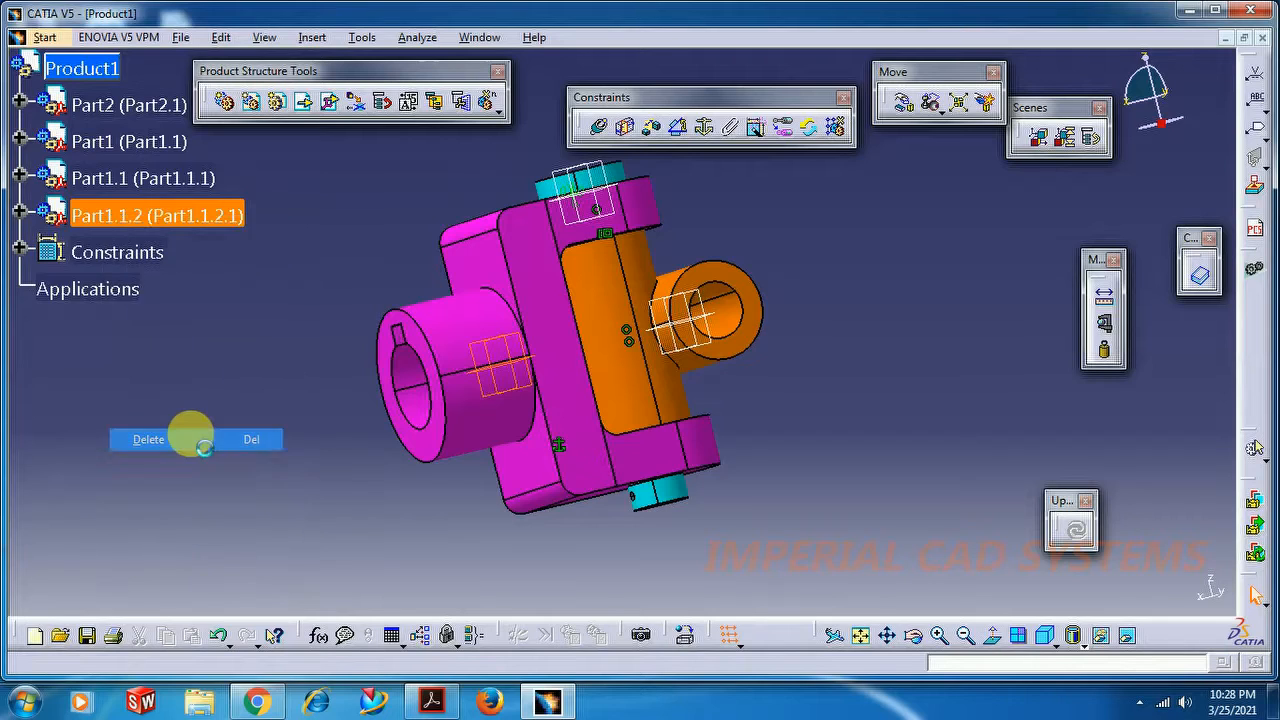
# Step: Insert the collar part file from the catia folder into Product1 using Existing Component With Positioning
pyautogui.click(330, 101)
pyautogui.click(84, 66)
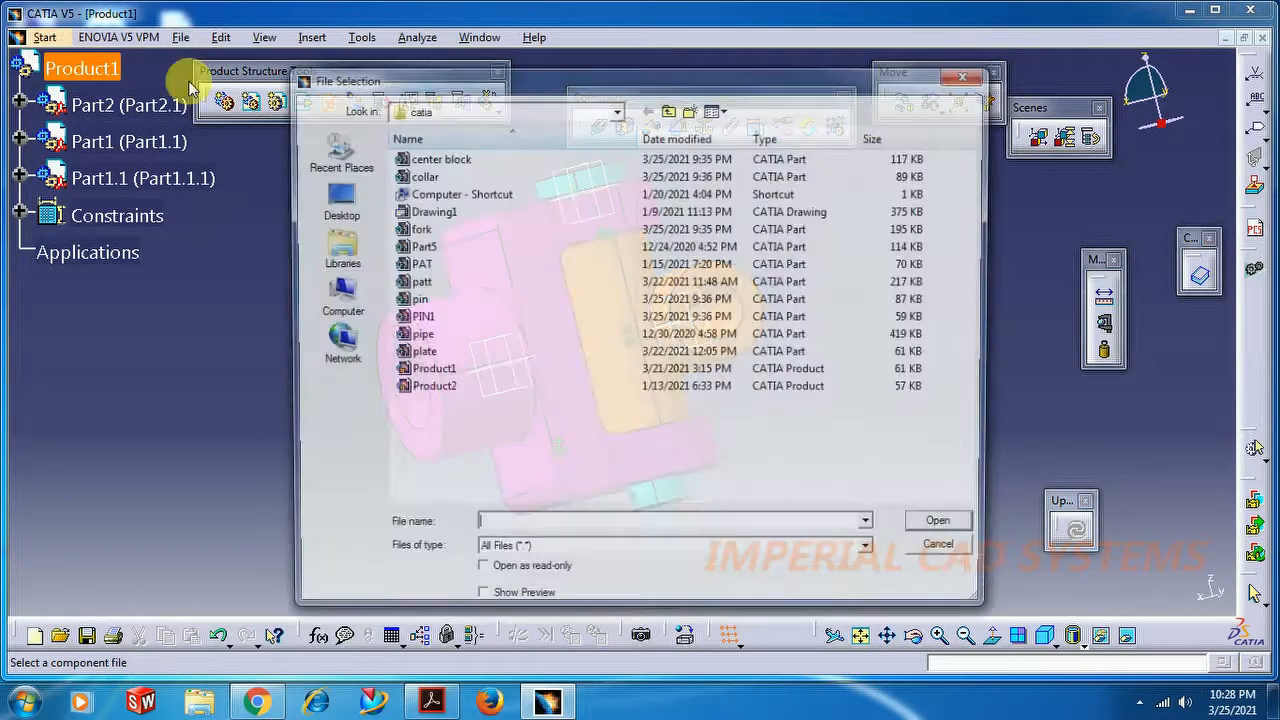
pyautogui.click(445, 174)
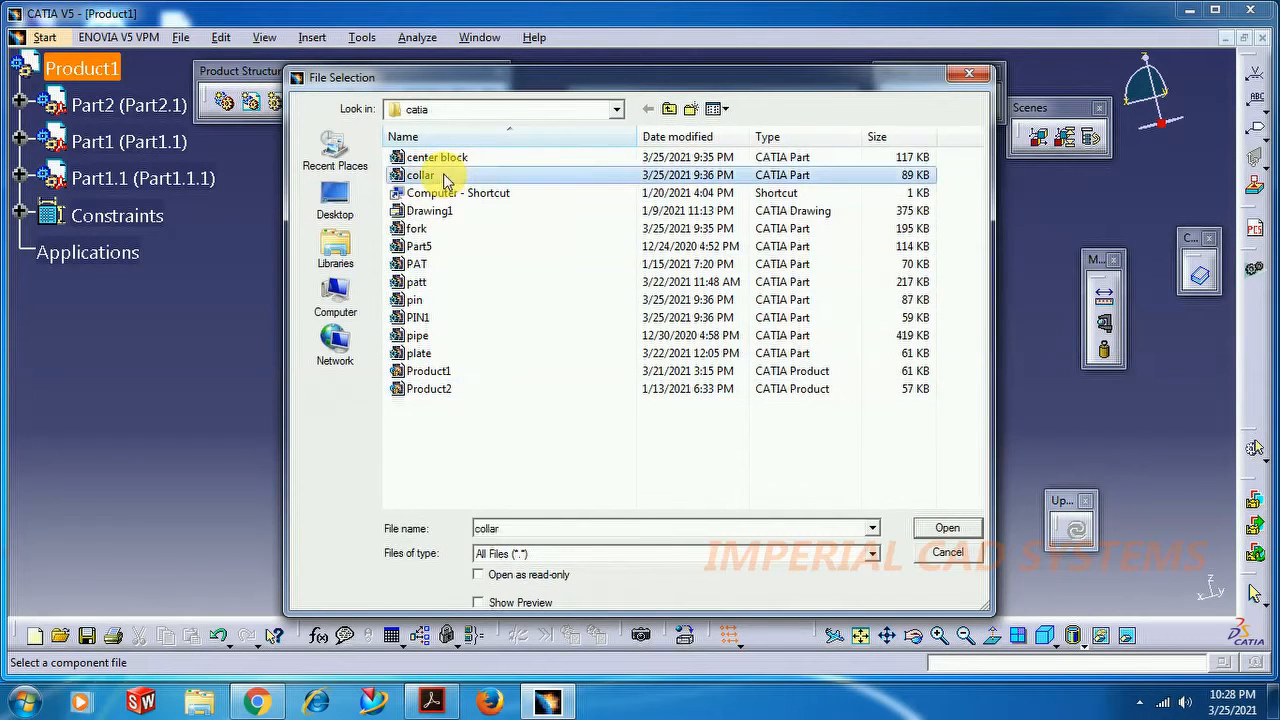
pyautogui.click(945, 530)
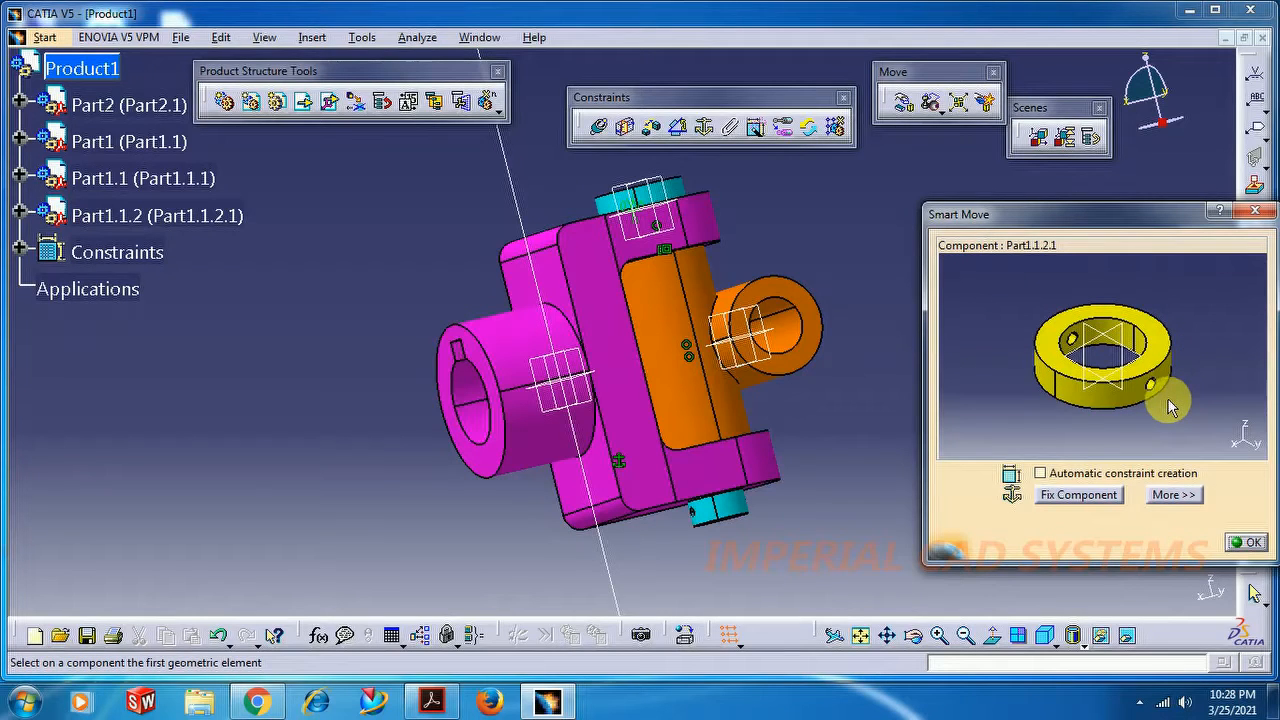
# Step: Enable automatic constraint creation in Smart Move and snap the collar's axis onto the axis of the pin
pyautogui.moveTo(743, 380); pyautogui.dragTo(686, 397, button='middle')
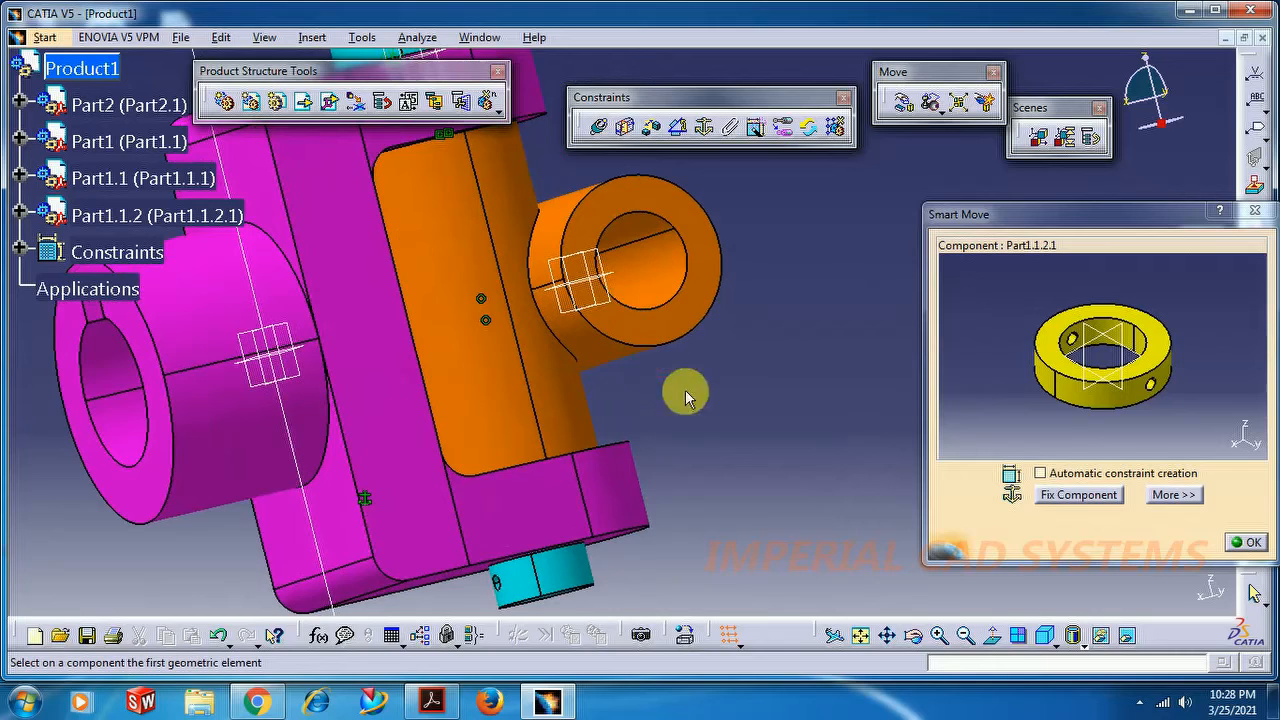
pyautogui.click(1040, 475)
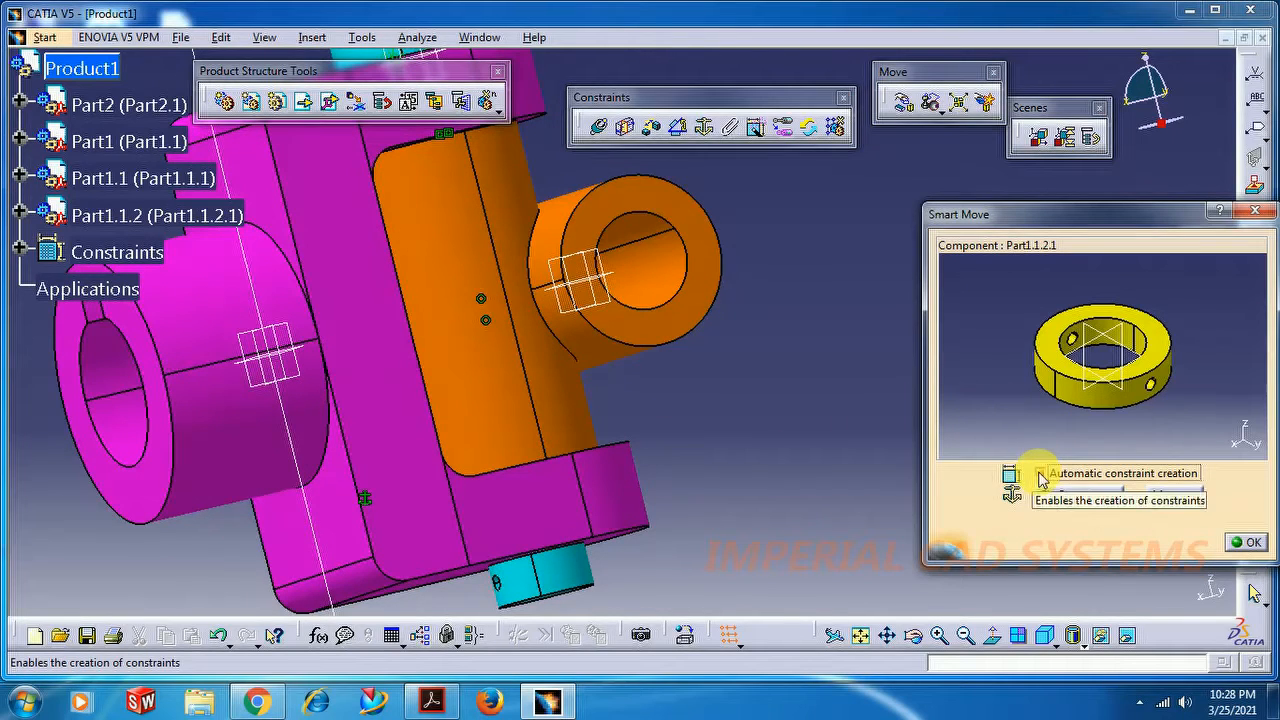
pyautogui.click(1137, 397)
pyautogui.moveTo(760, 540); pyautogui.dragTo(517, 428, button='middle')
pyautogui.click(508, 400)
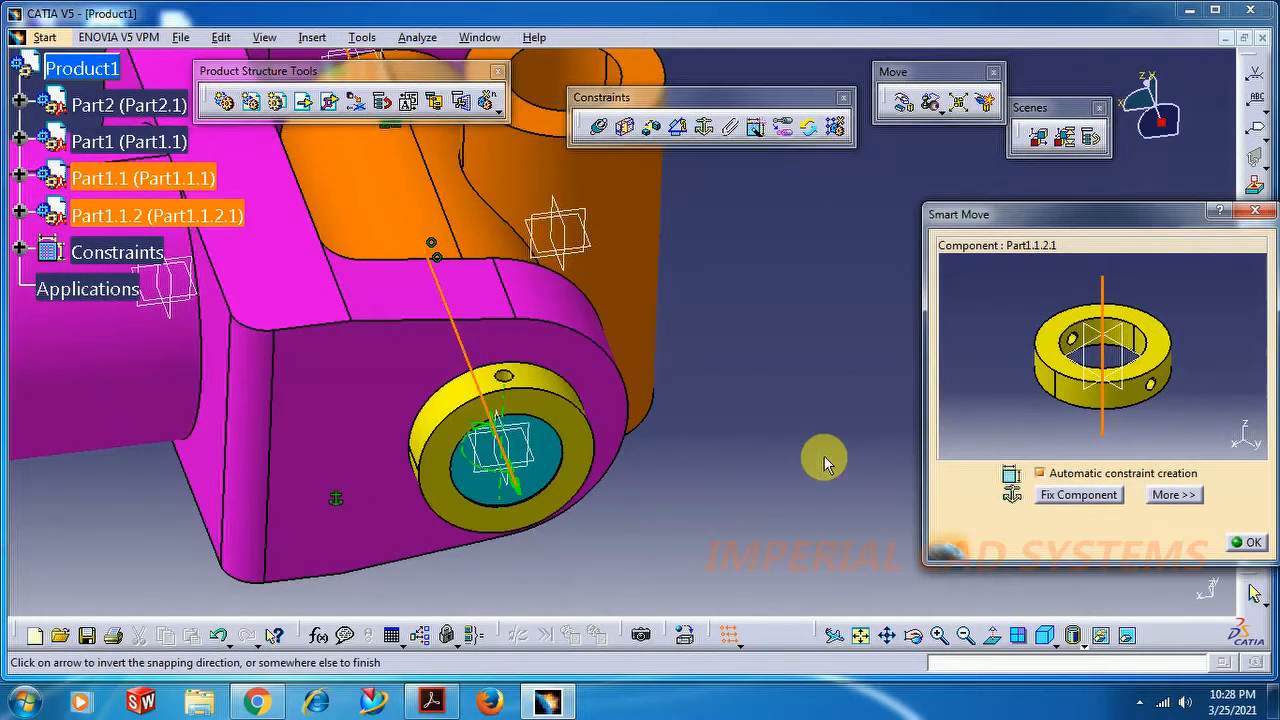
pyautogui.moveTo(610, 412); pyautogui.dragTo(1090, 422, button='middle')
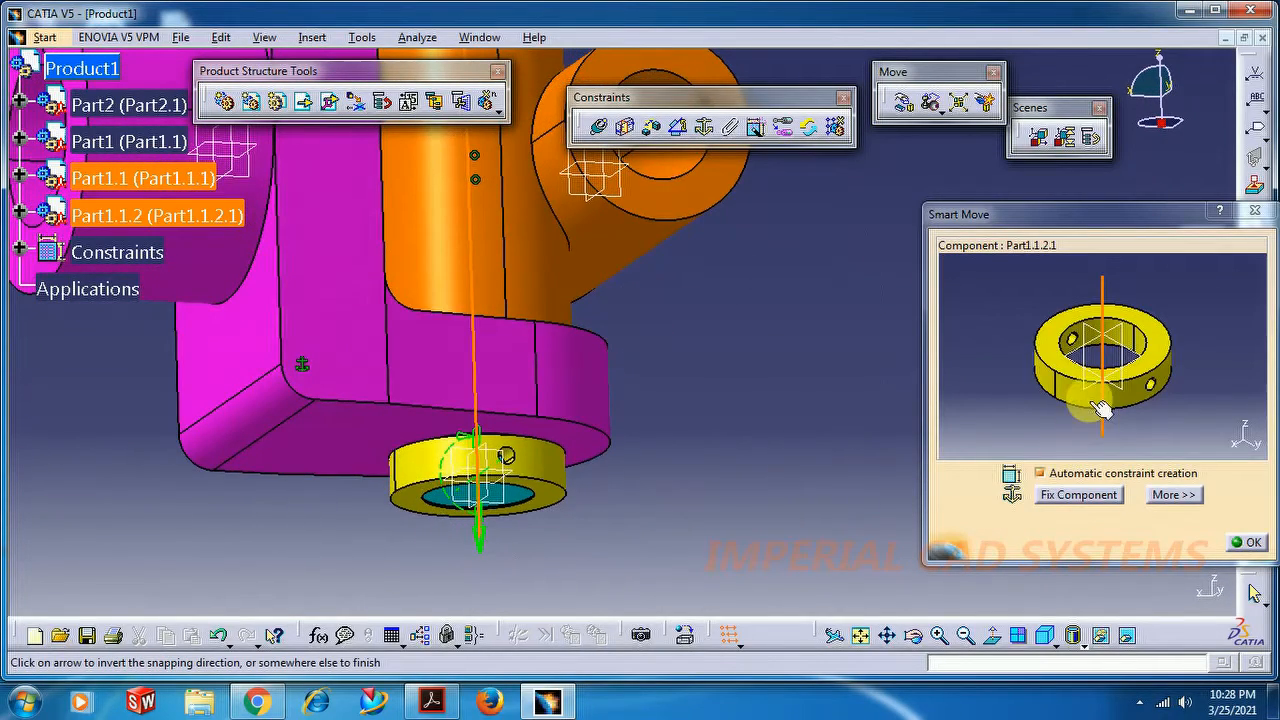
pyautogui.click(487, 547)
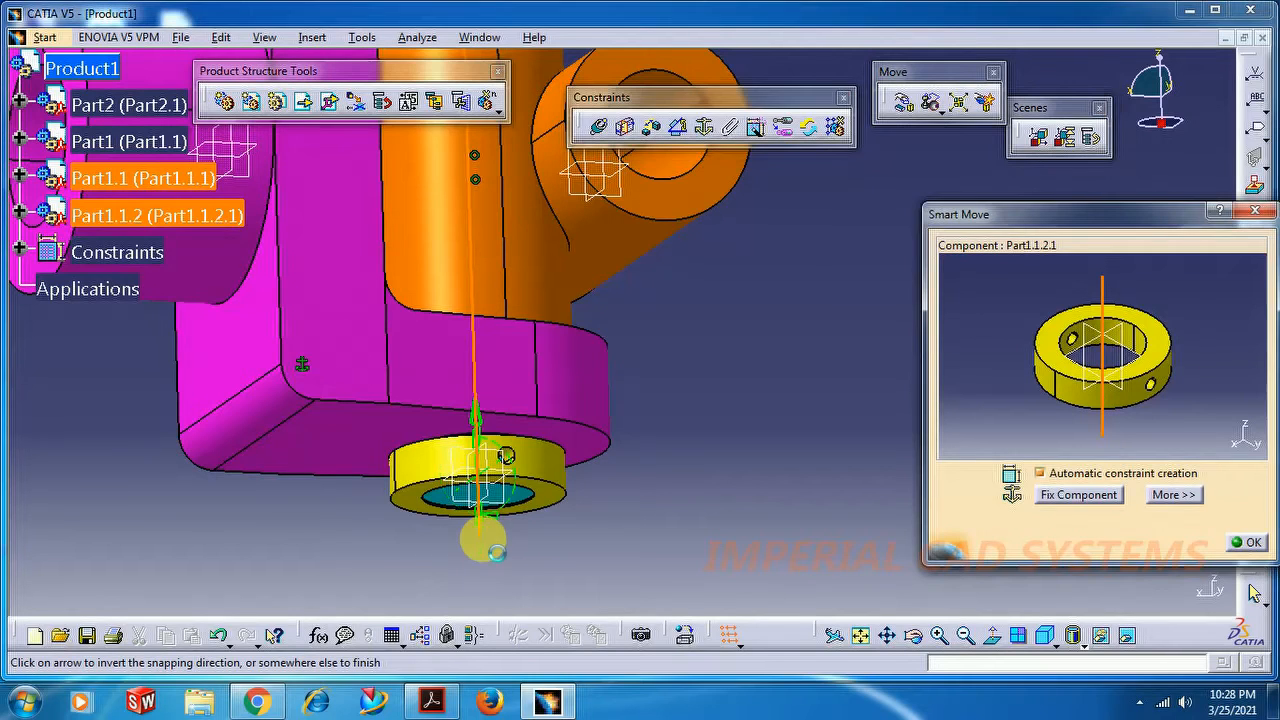
pyautogui.click(480, 422)
pyautogui.click(1252, 542)
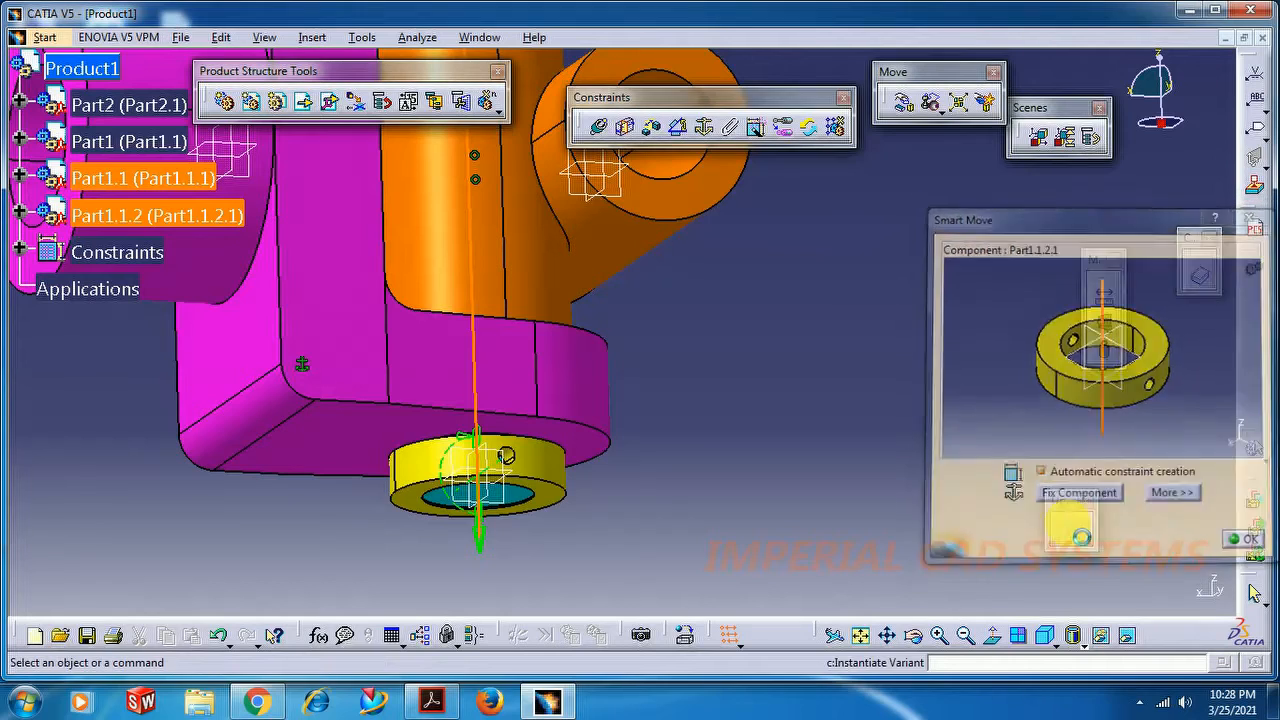
# Step: Lower the collar along the Z axis with Manipulate until it stands clear below the pin's end
pyautogui.click(903, 105)
pyautogui.moveTo(503, 460); pyautogui.dragTo(535, 556)
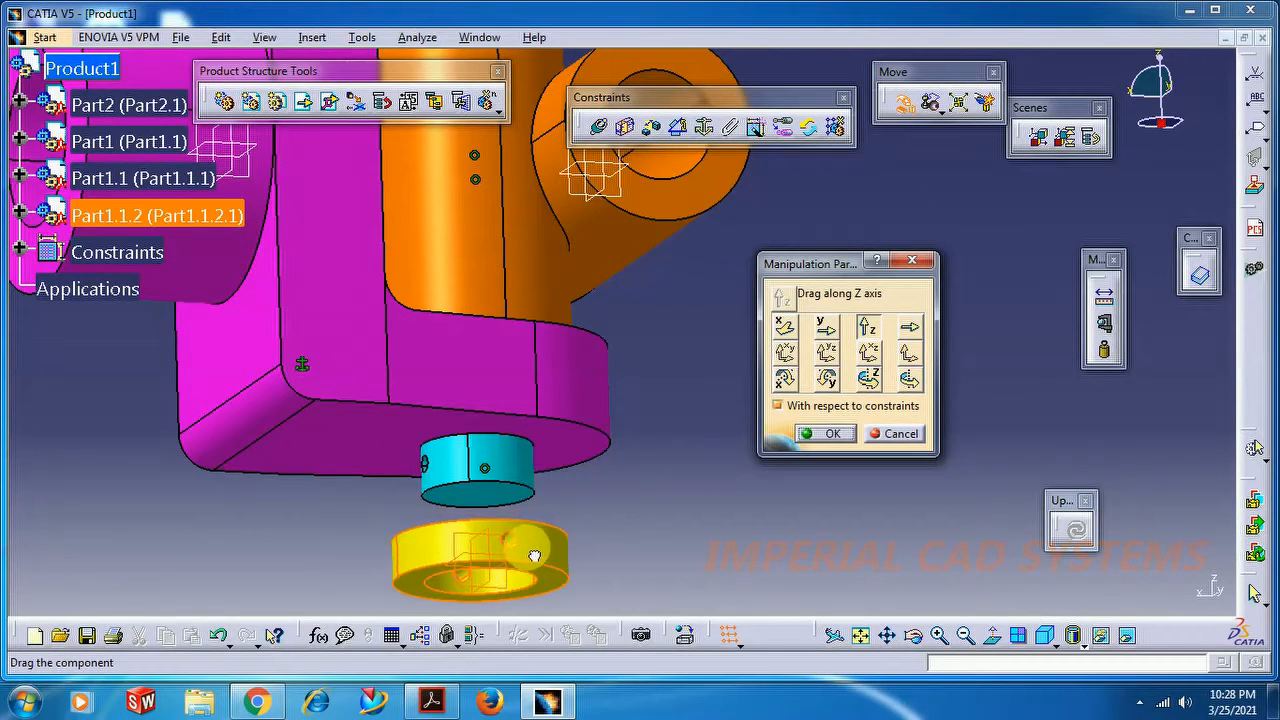
pyautogui.click(820, 434)
# Step: Use Quick Constraint to align the axis of the collar's cross hole with the axis of the pin's cross hole
pyautogui.moveTo(357, 377); pyautogui.dragTo(680, 260, button='middle')
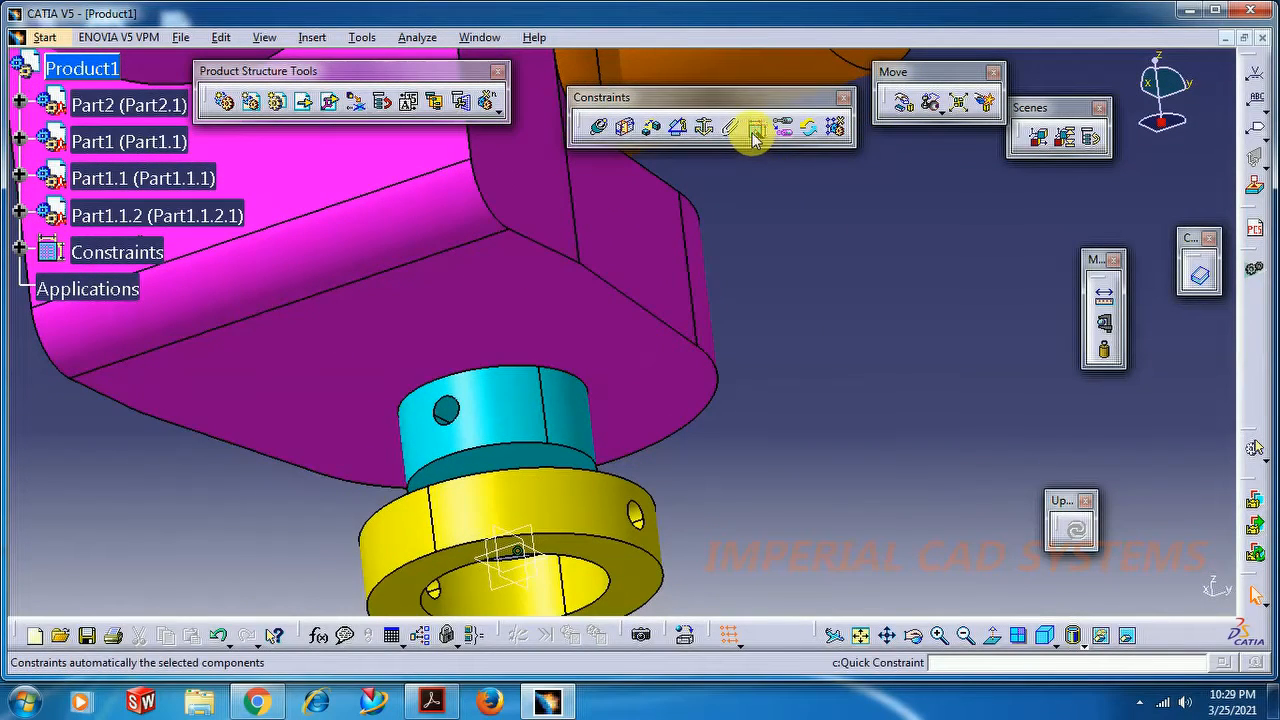
pyautogui.click(757, 127)
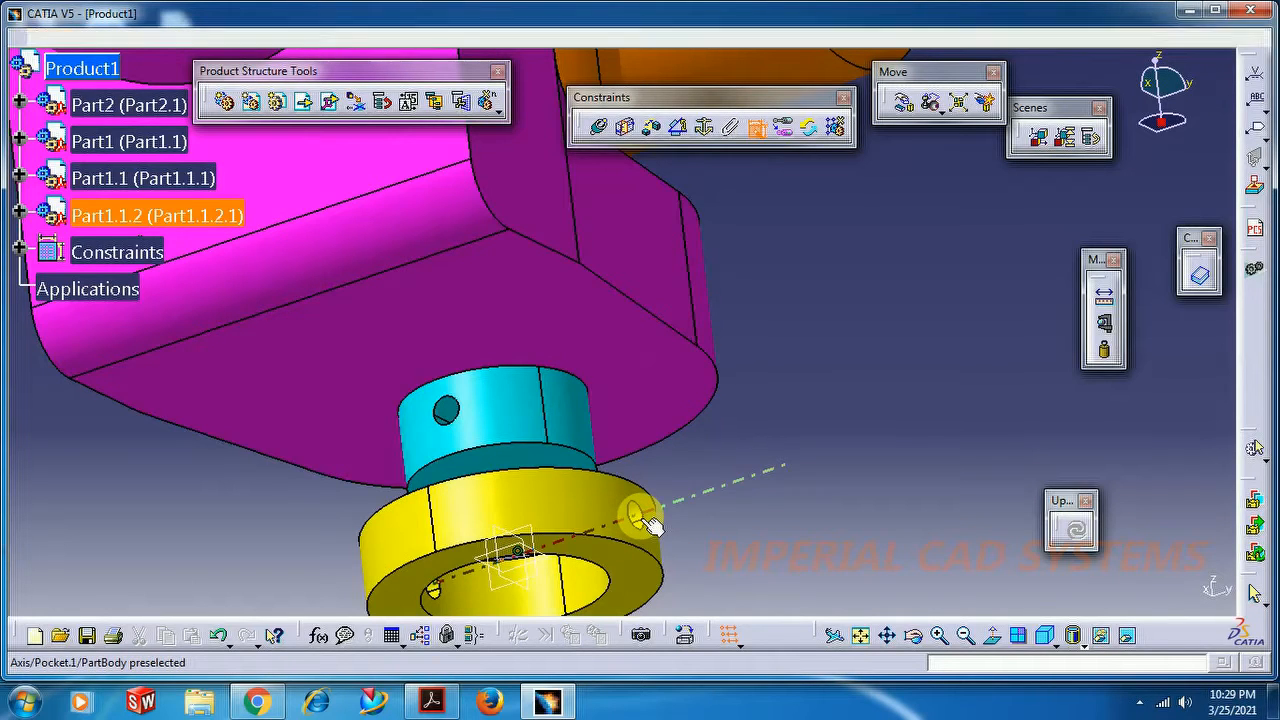
pyautogui.click(648, 520)
pyautogui.click(452, 414)
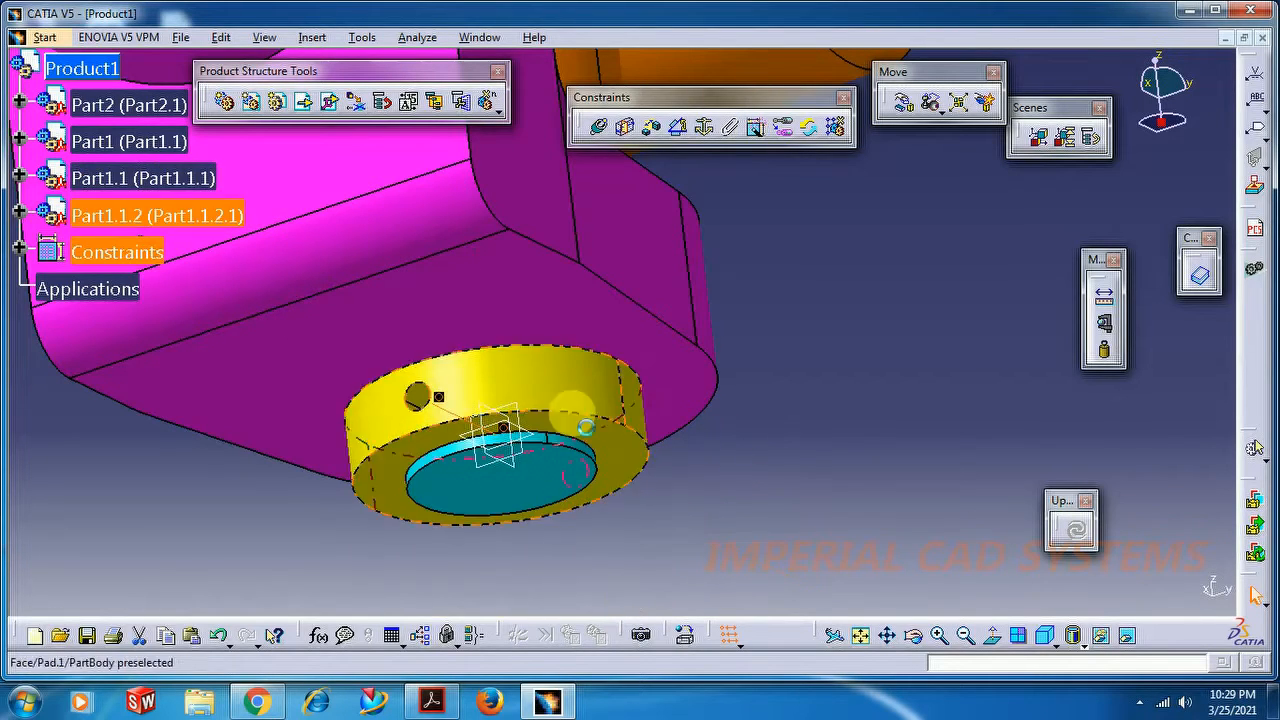
pyautogui.moveTo(657, 428); pyautogui.dragTo(615, 490, button='middle')
pyautogui.moveTo(483, 374); pyautogui.dragTo(533, 503, button='middle')
pyautogui.moveTo(633, 411); pyautogui.dragTo(623, 460, button='middle')
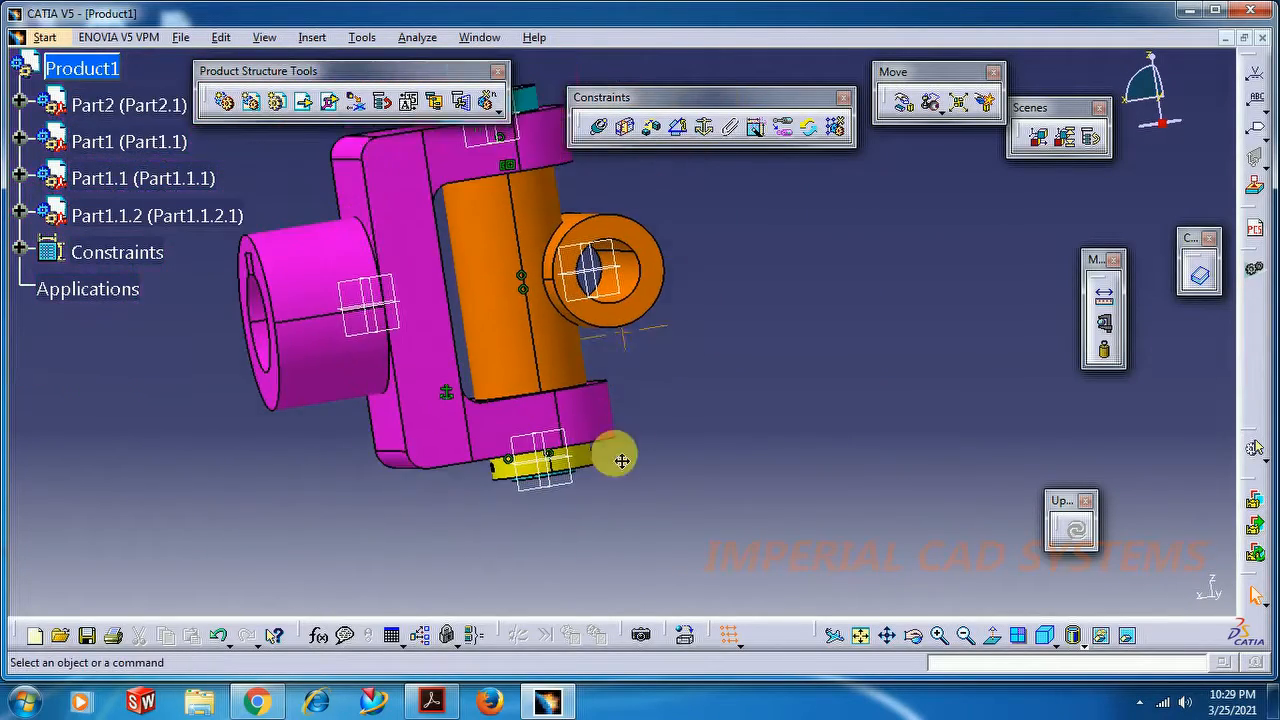
# Step: Insert the PIN1 part file from the catia folder into Product1 using Existing Component With Positioning
pyautogui.click(330, 103)
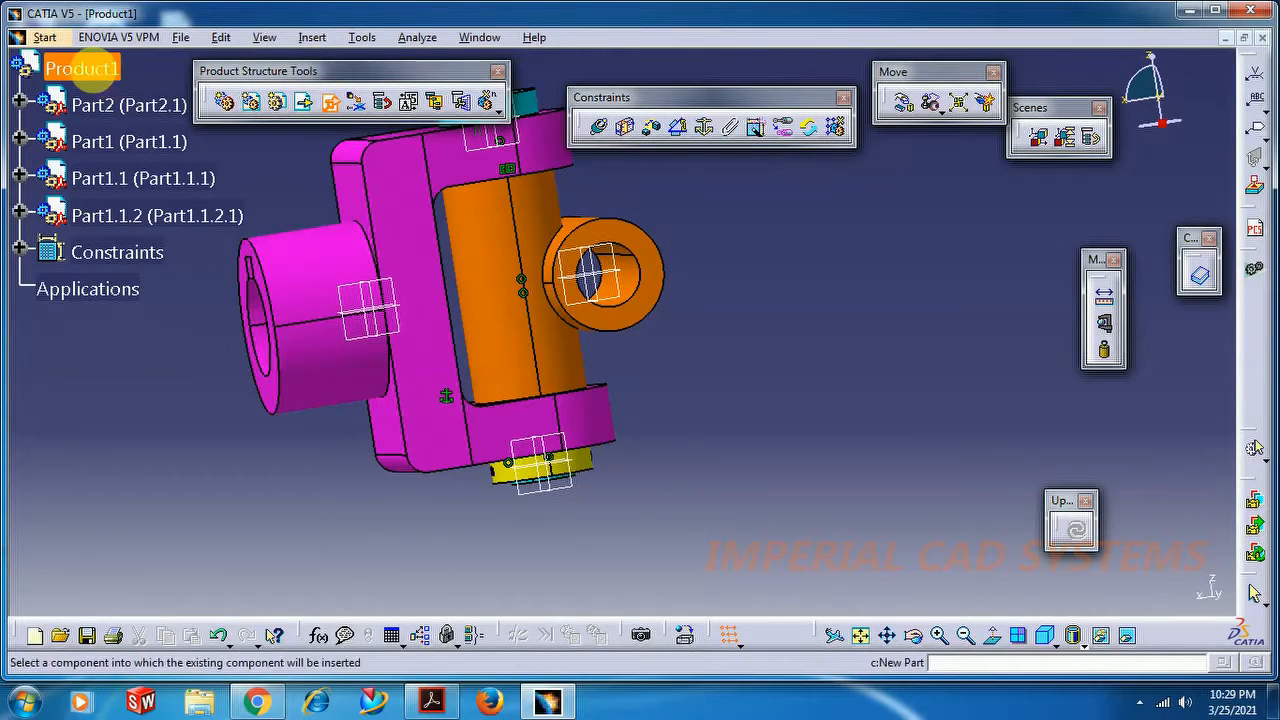
pyautogui.click(80, 66)
pyautogui.click(470, 317)
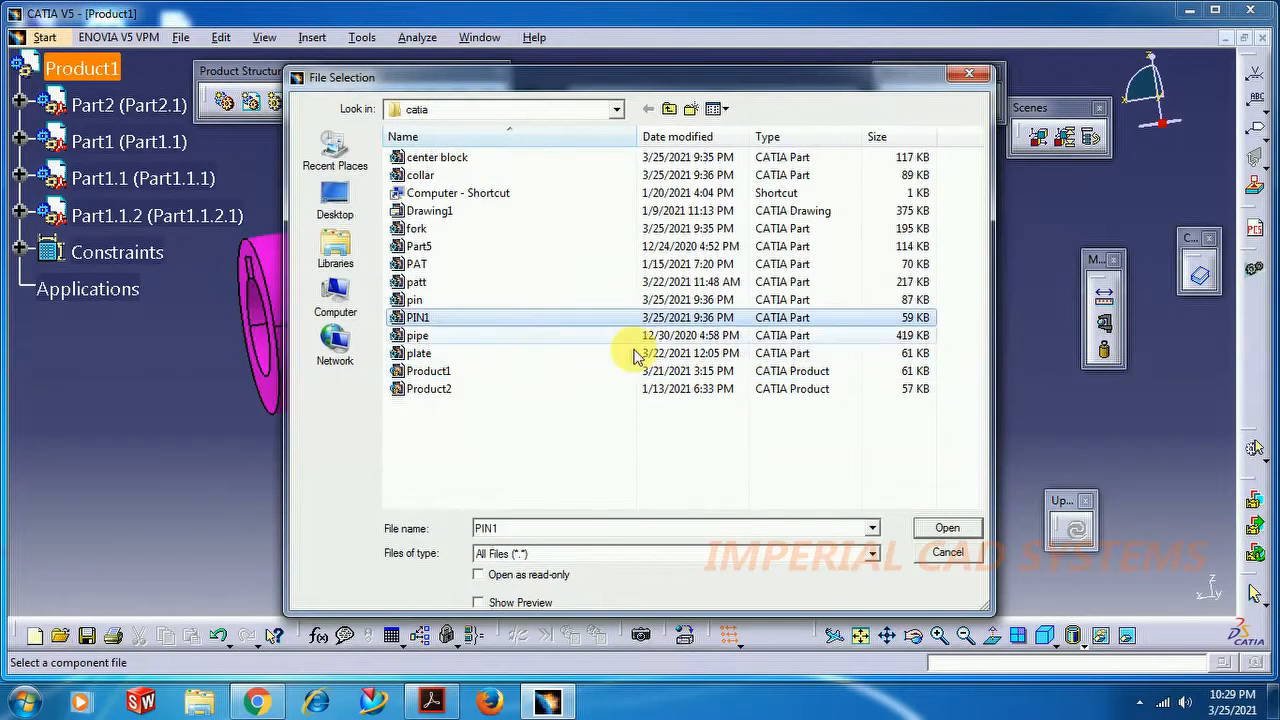
pyautogui.click(921, 533)
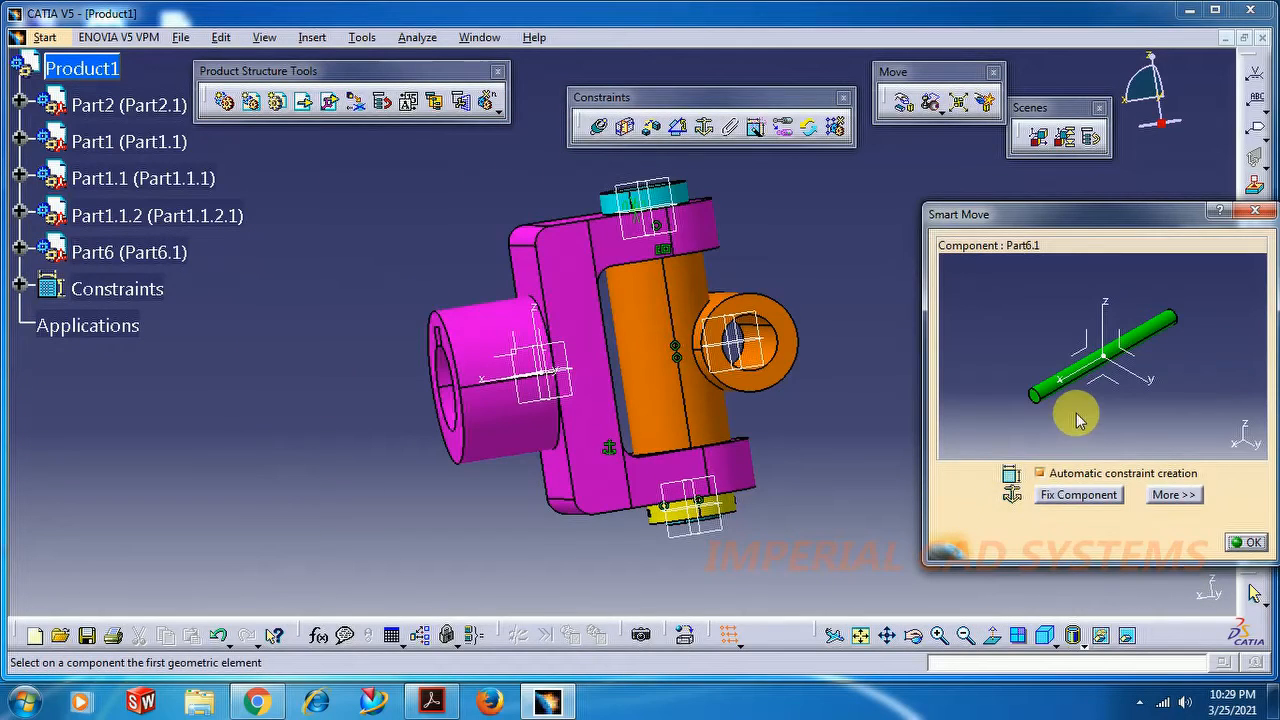
# Step: Snap the small cross pin's axis onto the axis of the collar's cross hole in Smart Move, with automatic constraint creation enabled
pyautogui.click(1006, 414)
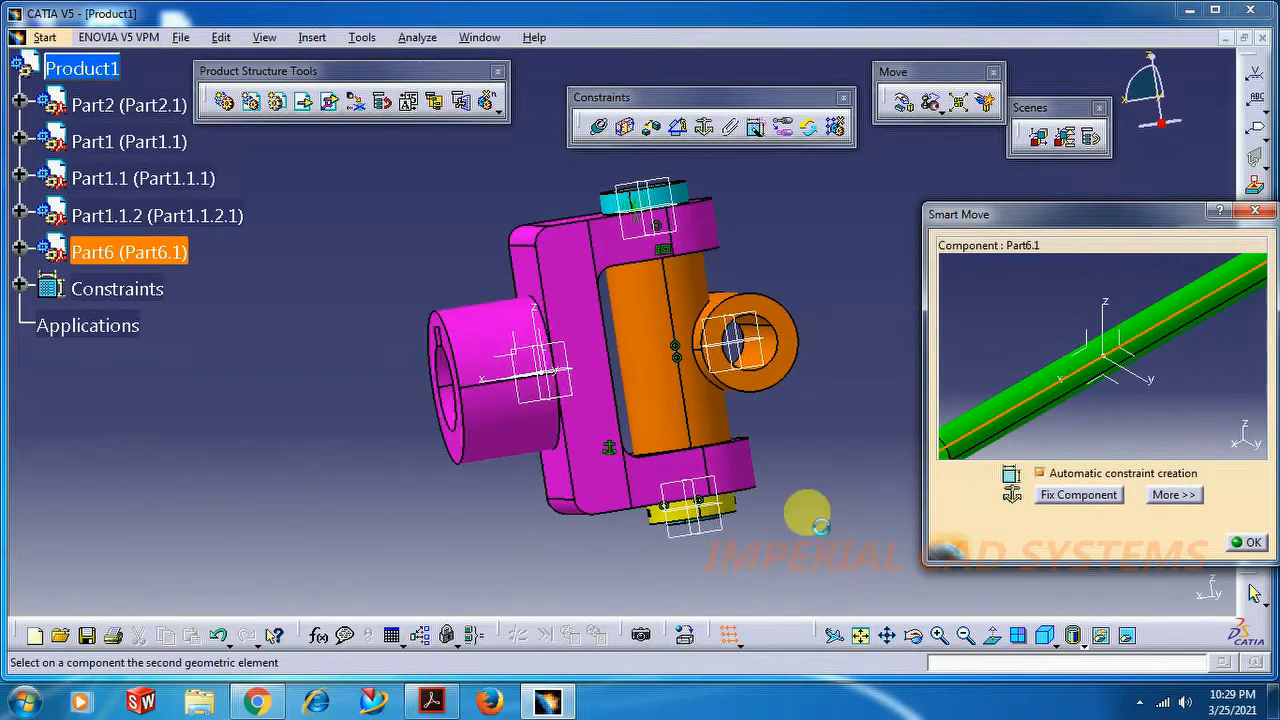
pyautogui.moveTo(769, 464); pyautogui.dragTo(800, 190, button='middle')
pyautogui.moveTo(548, 596); pyautogui.dragTo(497, 296, button='middle')
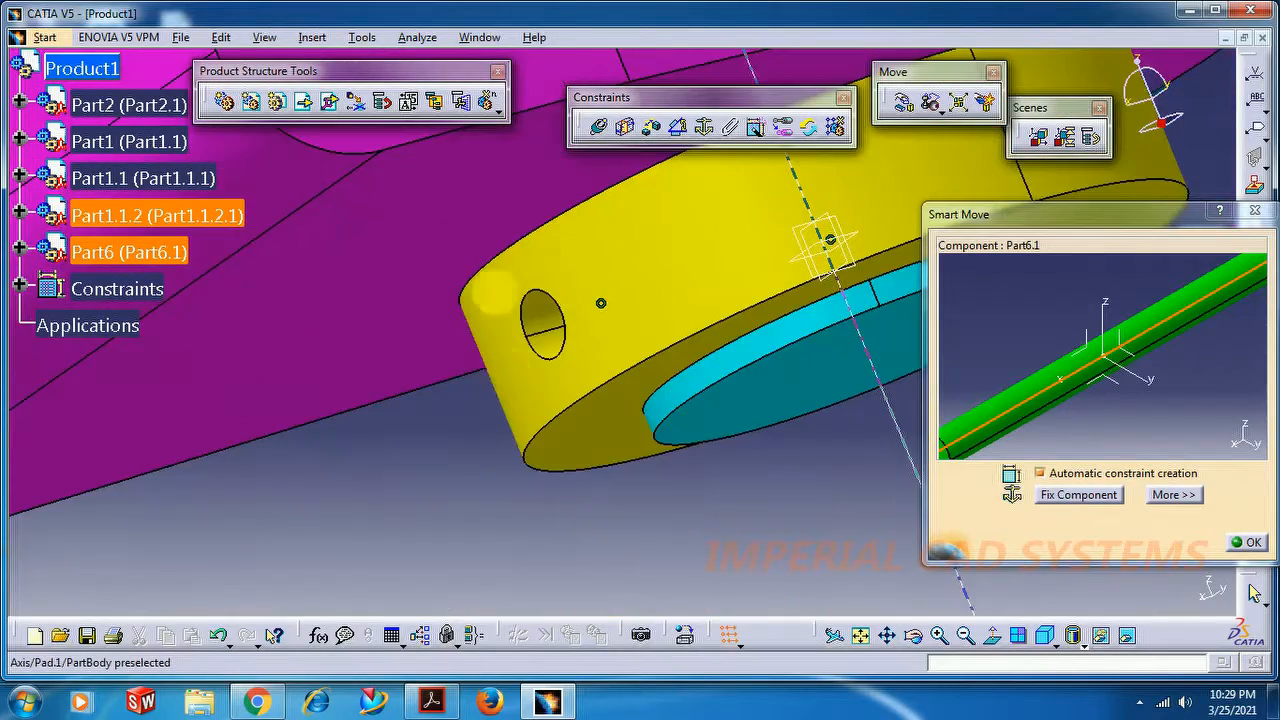
pyautogui.click(549, 329)
pyautogui.moveTo(561, 440)
pyautogui.mouseDown(button='middle')
pyautogui.moveTo(580, 480)
pyautogui.moveTo(623, 457)
pyautogui.moveTo(529, 437)
pyautogui.moveTo(465, 565)
pyautogui.moveTo(463, 517)
pyautogui.moveTo(494, 429)
pyautogui.moveTo(480, 377)
pyautogui.moveTo(556, 420)
pyautogui.mouseUp(button='middle')
pyautogui.click(1253, 538)
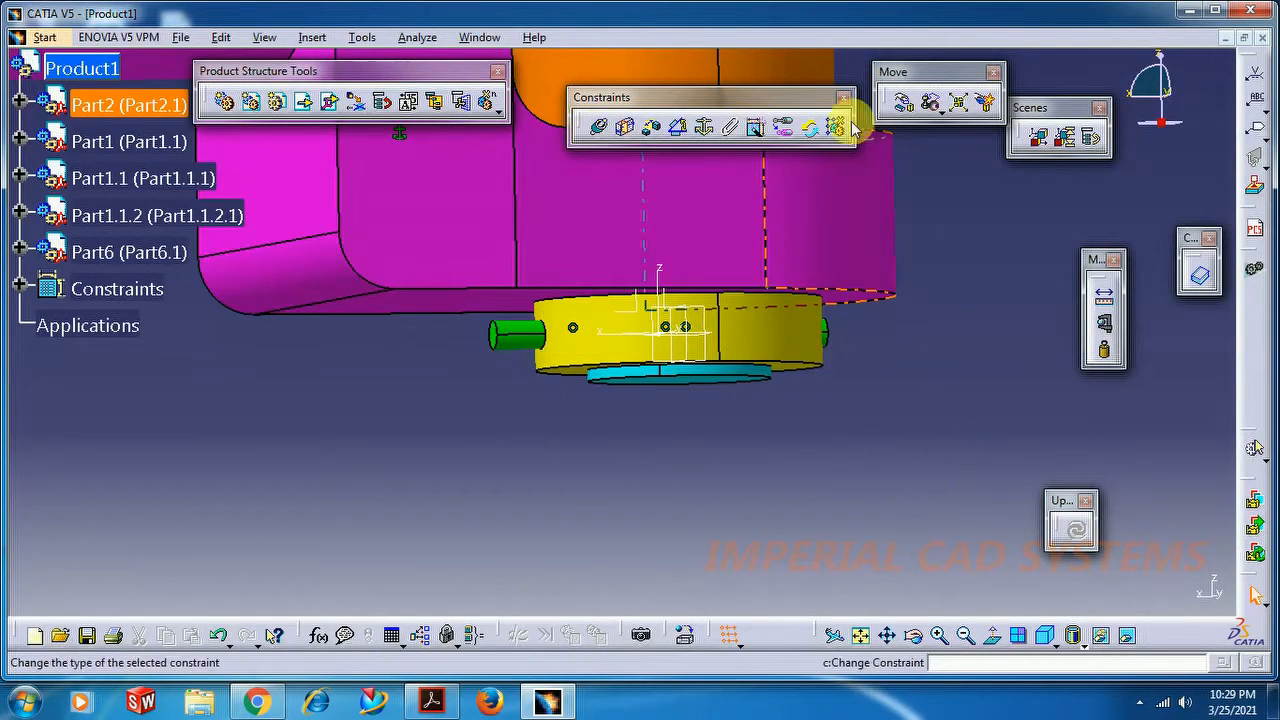
# Step: Slide the small cross pin along the X axis with Manipulate, respecting constraints, until it is clear of the collar
pyautogui.click(904, 106)
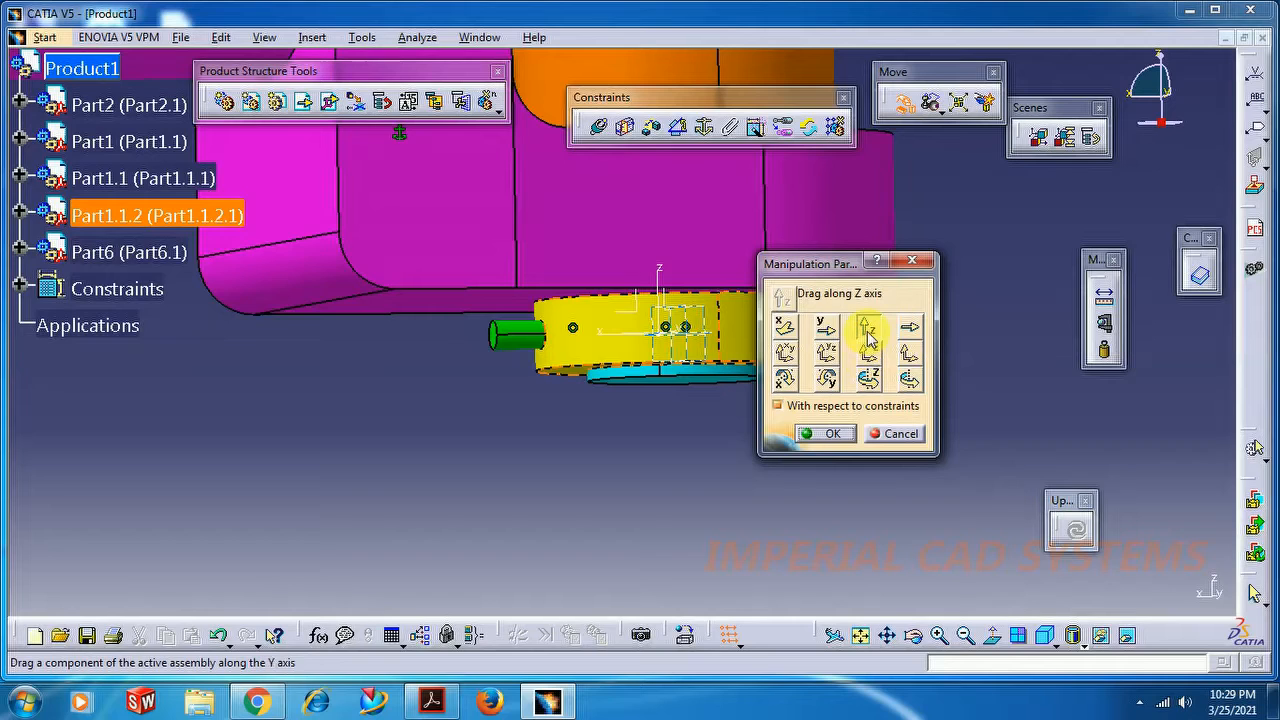
pyautogui.click(785, 377)
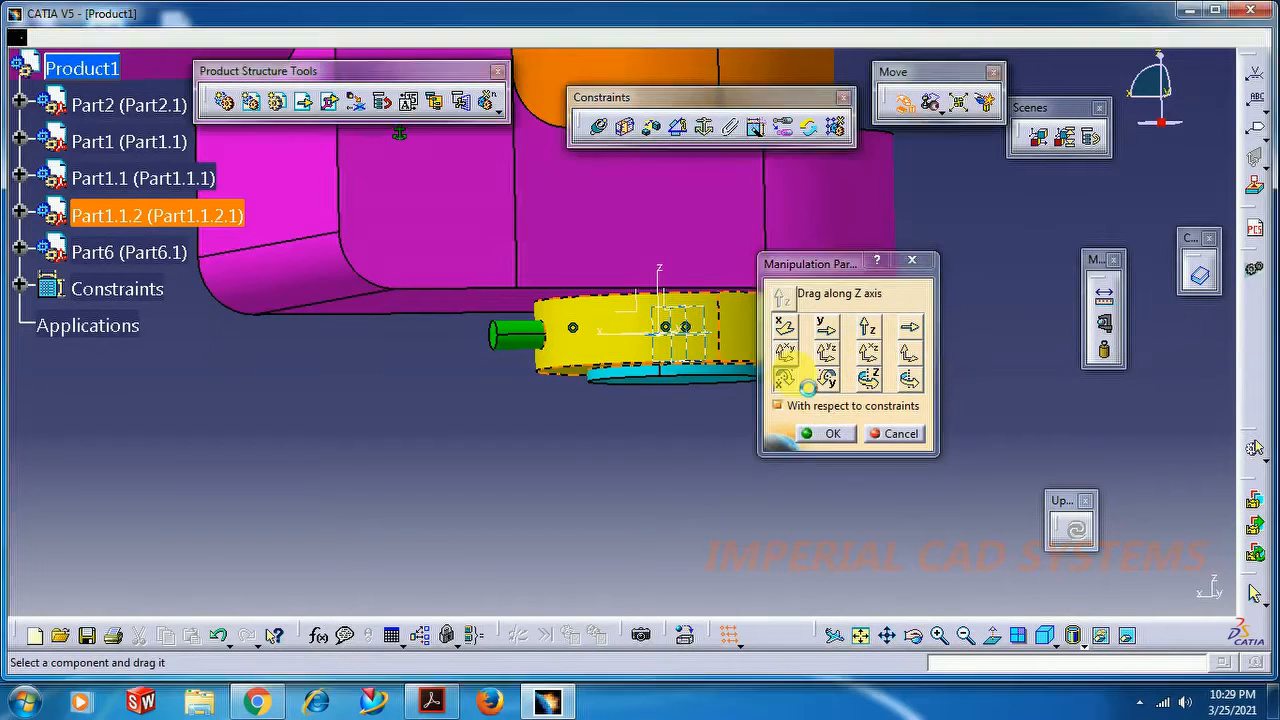
pyautogui.click(785, 330)
pyautogui.moveTo(509, 334); pyautogui.dragTo(158, 347)
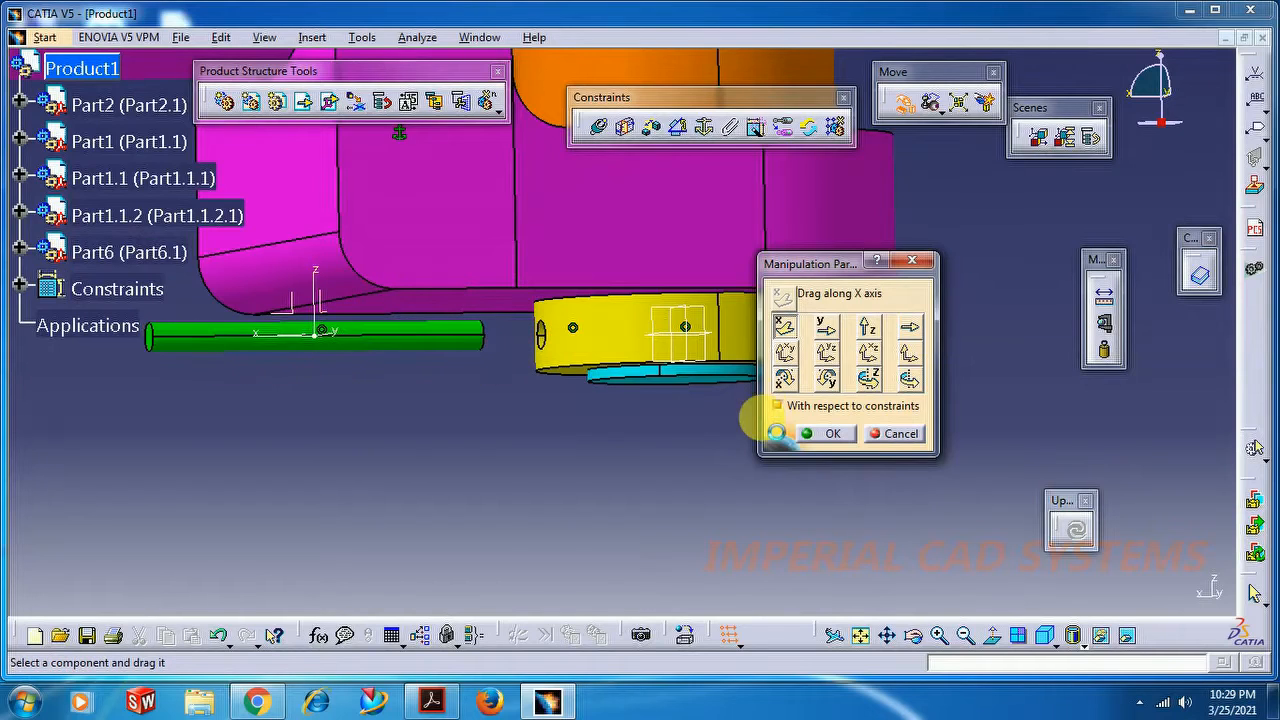
pyautogui.click(833, 434)
# Step: Create an Offset Constraint of 60 mm between the collar's middle plane and the outer end face of the small cross pin
pyautogui.moveTo(509, 343); pyautogui.dragTo(540, 411, button='middle')
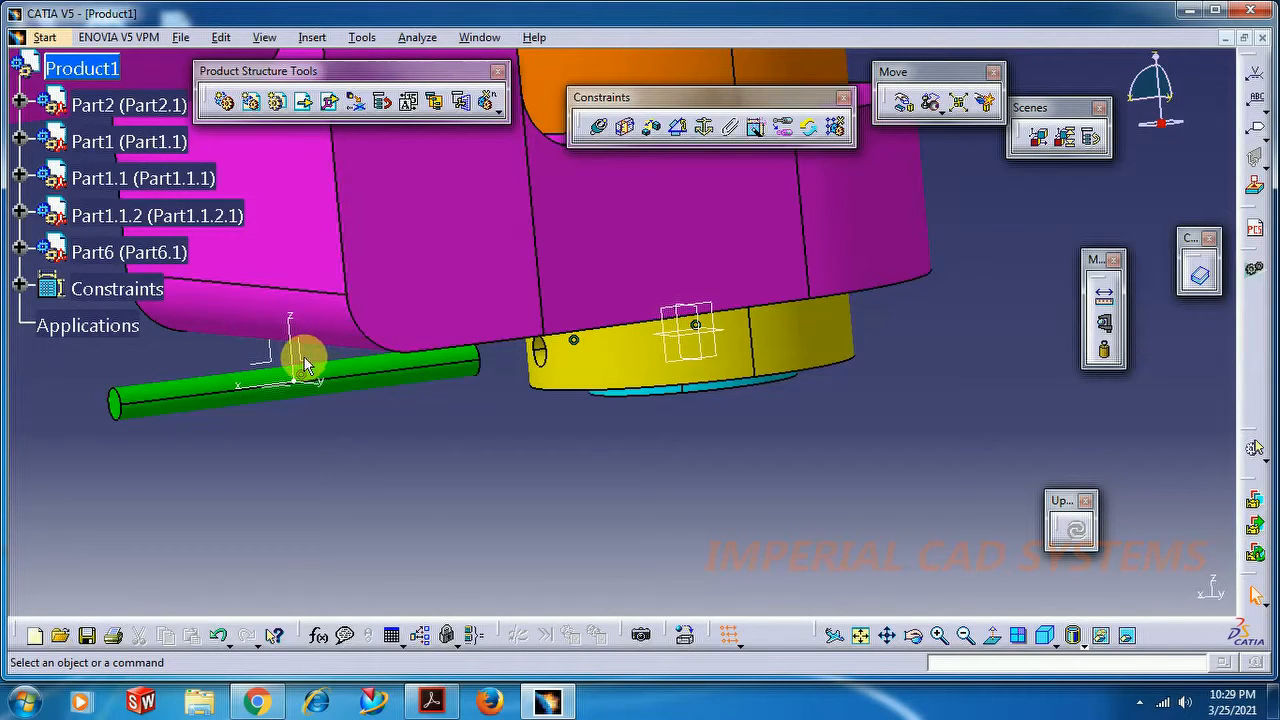
pyautogui.click(650, 135)
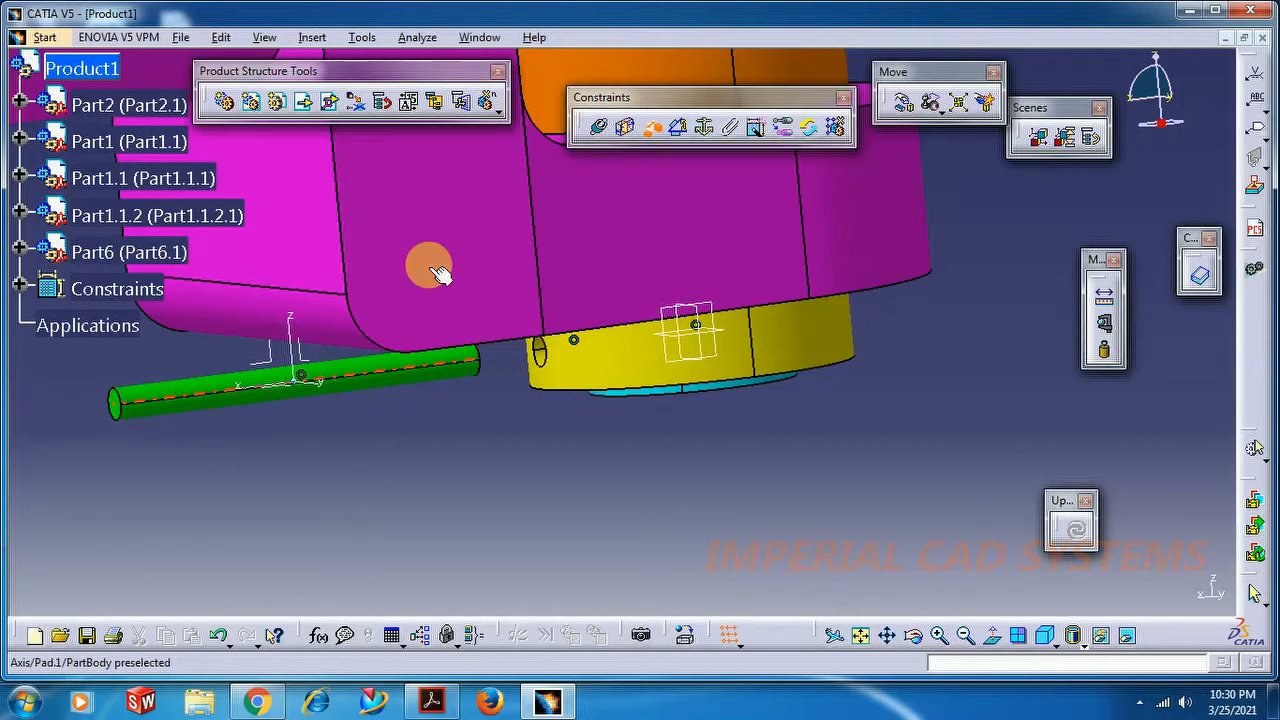
pyautogui.click(652, 126)
pyautogui.click(711, 359)
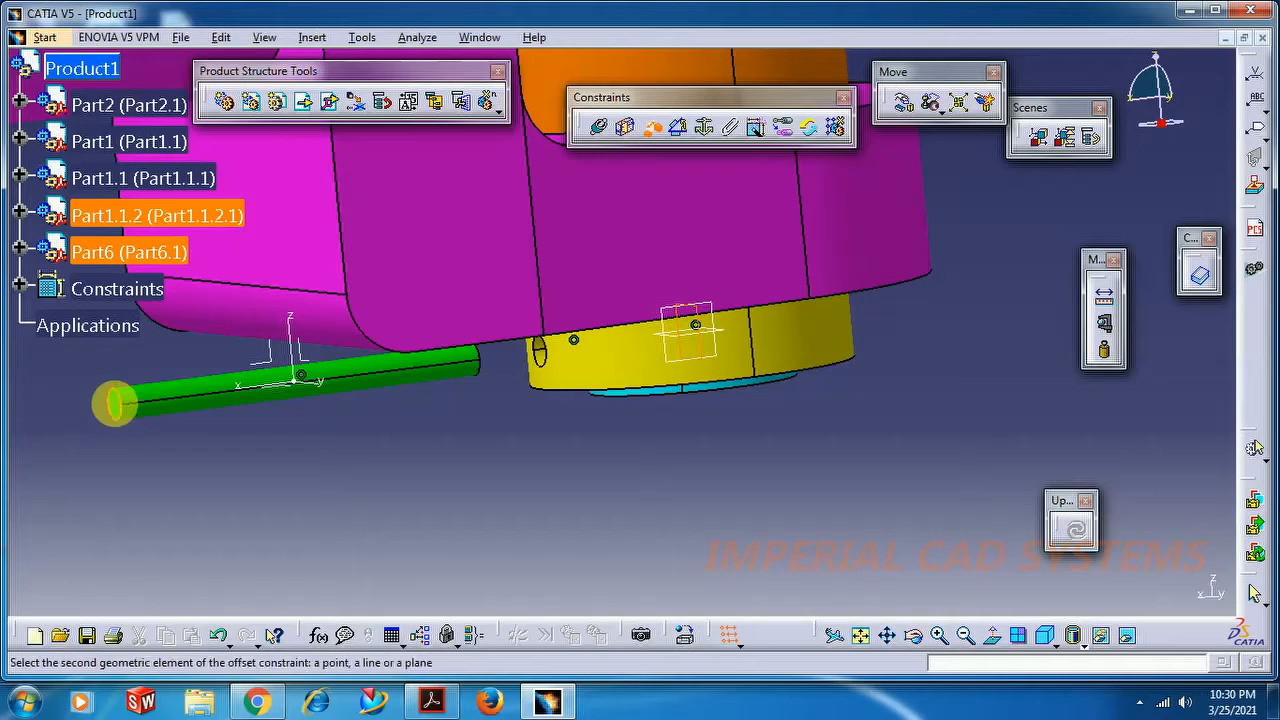
pyautogui.click(119, 411)
pyautogui.moveTo(443, 429); pyautogui.dragTo(655, 397, button='middle')
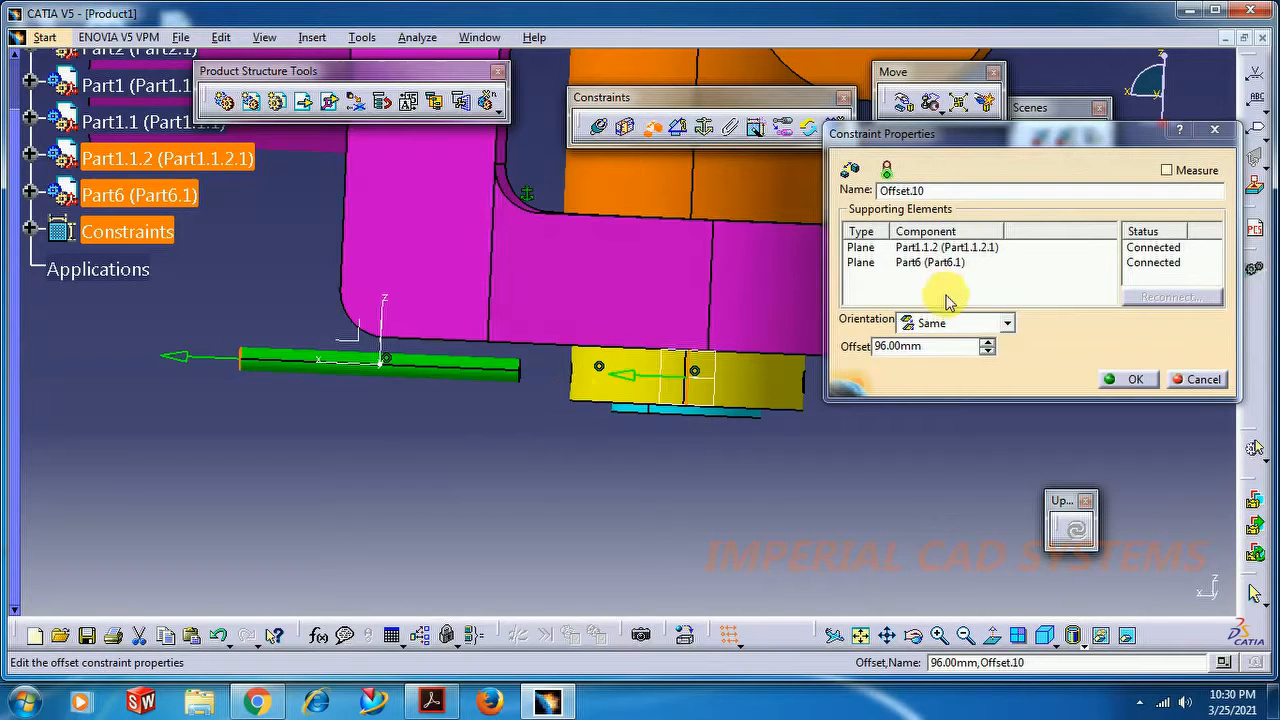
pyautogui.moveTo(966, 352); pyautogui.dragTo(856, 382)
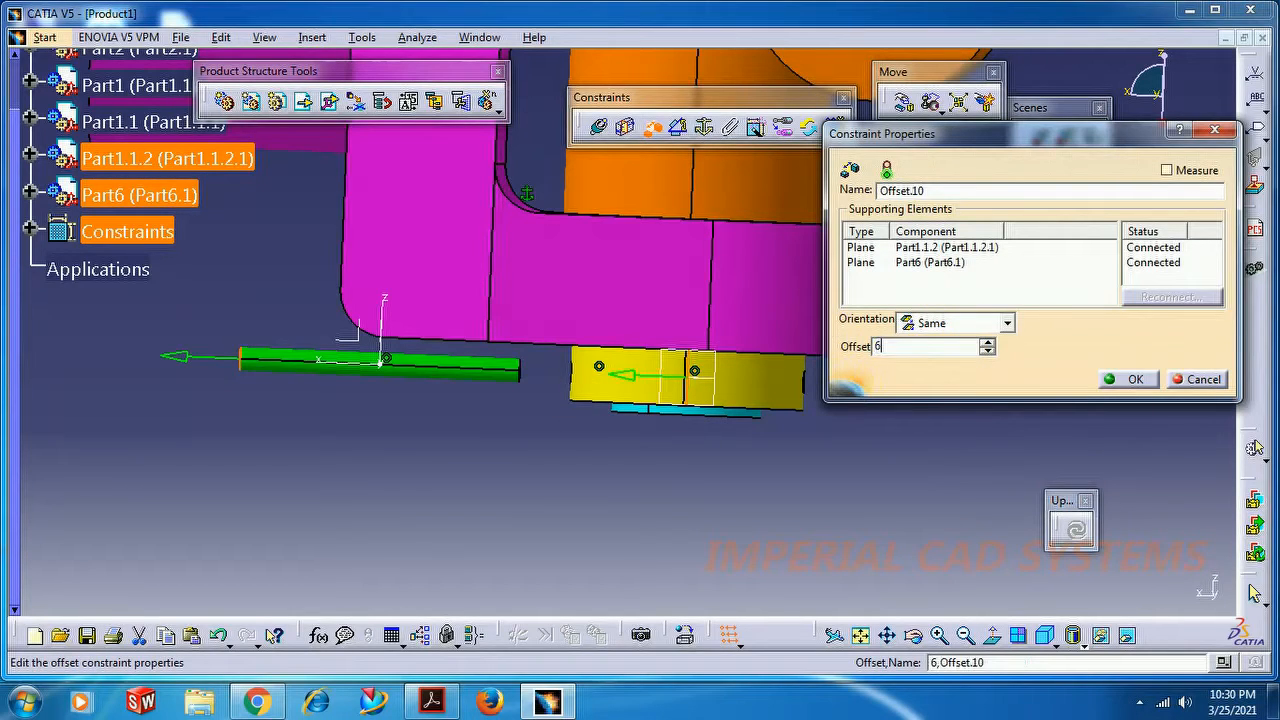
pyautogui.write('0')
pyautogui.press('Return')
pyautogui.click(854, 410)
# Step: Edit the offset constraint between the collar and the small cross pin and set its value to 30 mm
pyautogui.moveTo(770, 483); pyautogui.dragTo(648, 402, button='middle')
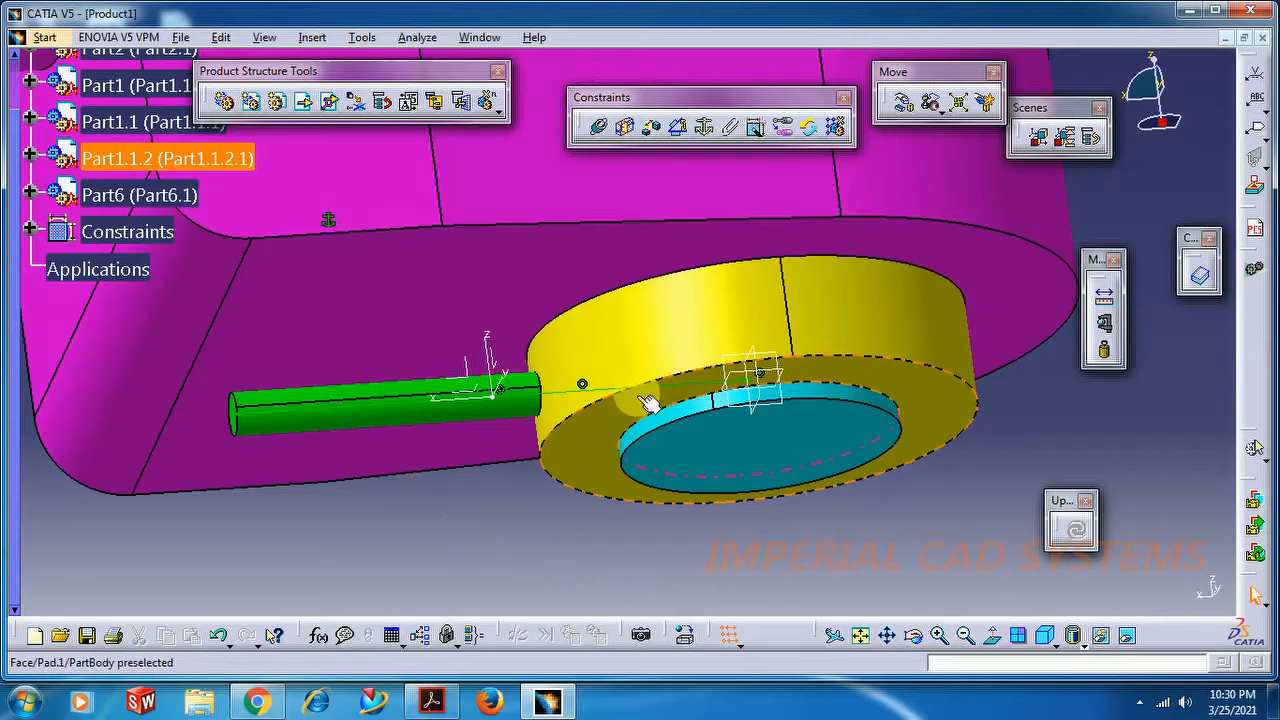
pyautogui.doubleClick(567, 401)
pyautogui.moveTo(612, 430); pyautogui.dragTo(521, 499, button='middle')
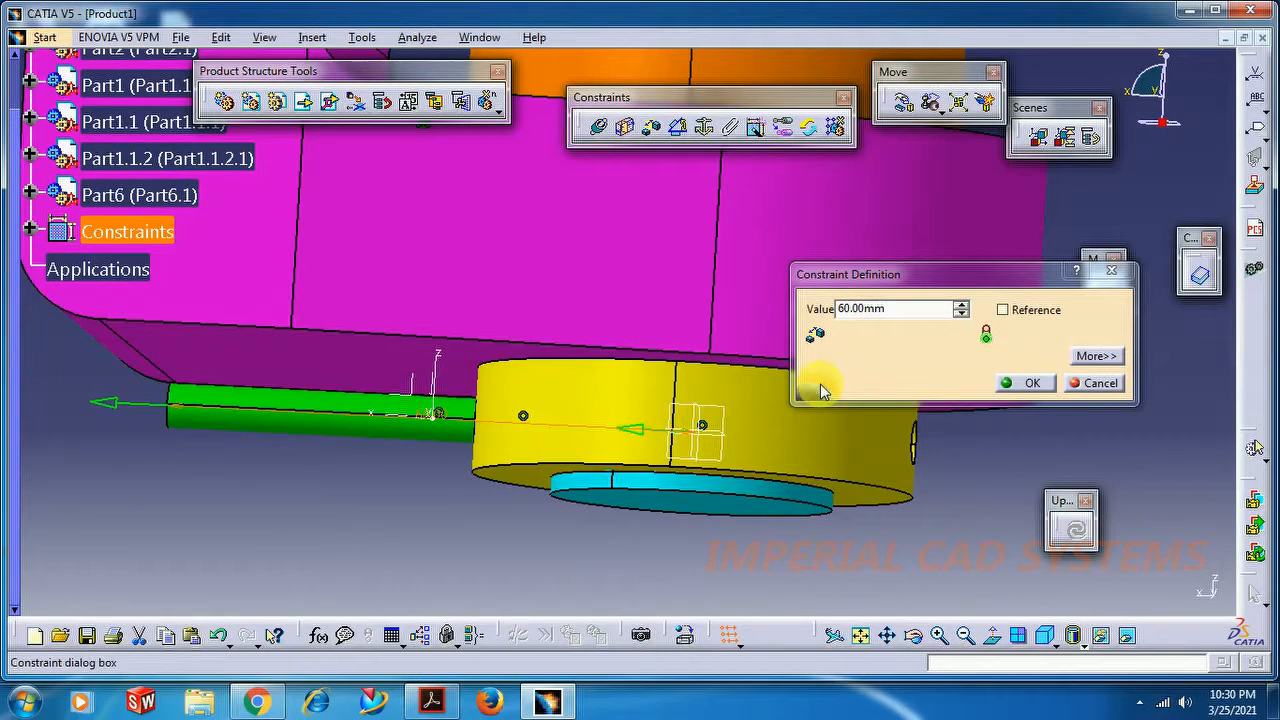
pyautogui.click(752, 272)
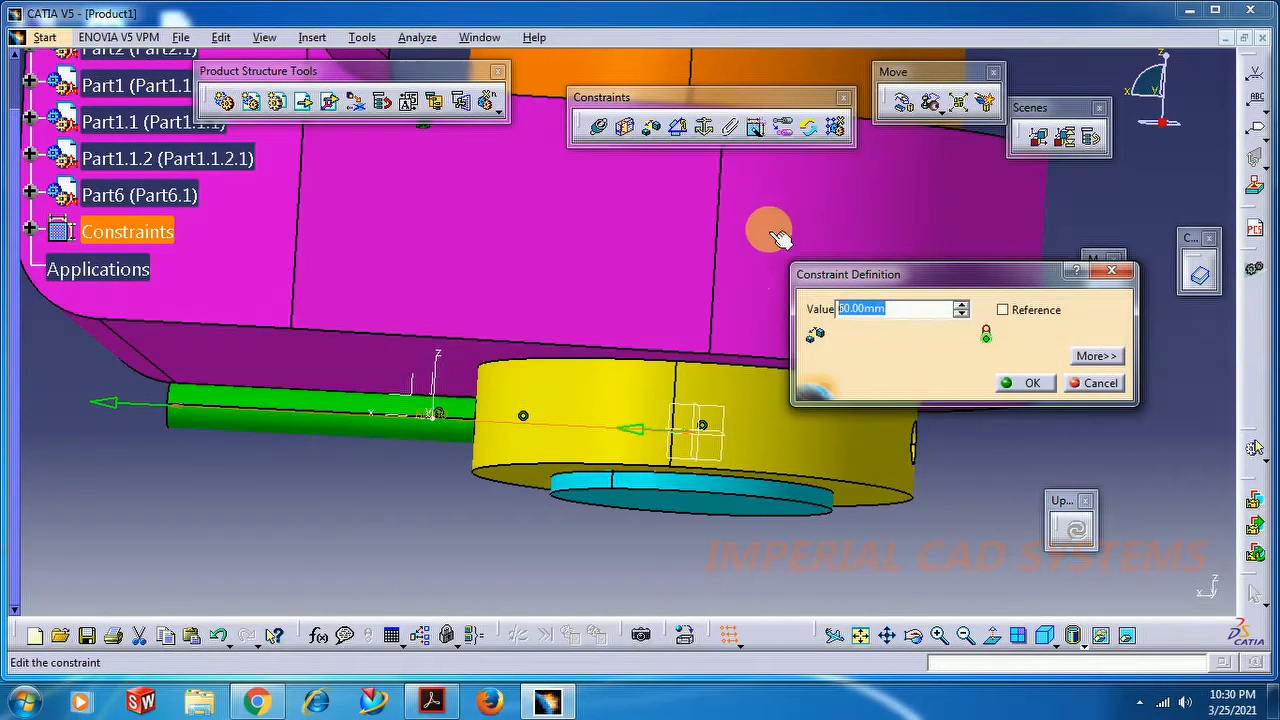
pyautogui.press('Return')
# Step: Insert a second instance of the fork part file from the catia folder into Product1 using Existing Component With Positioning
pyautogui.moveTo(791, 286); pyautogui.dragTo(674, 206, button='middle')
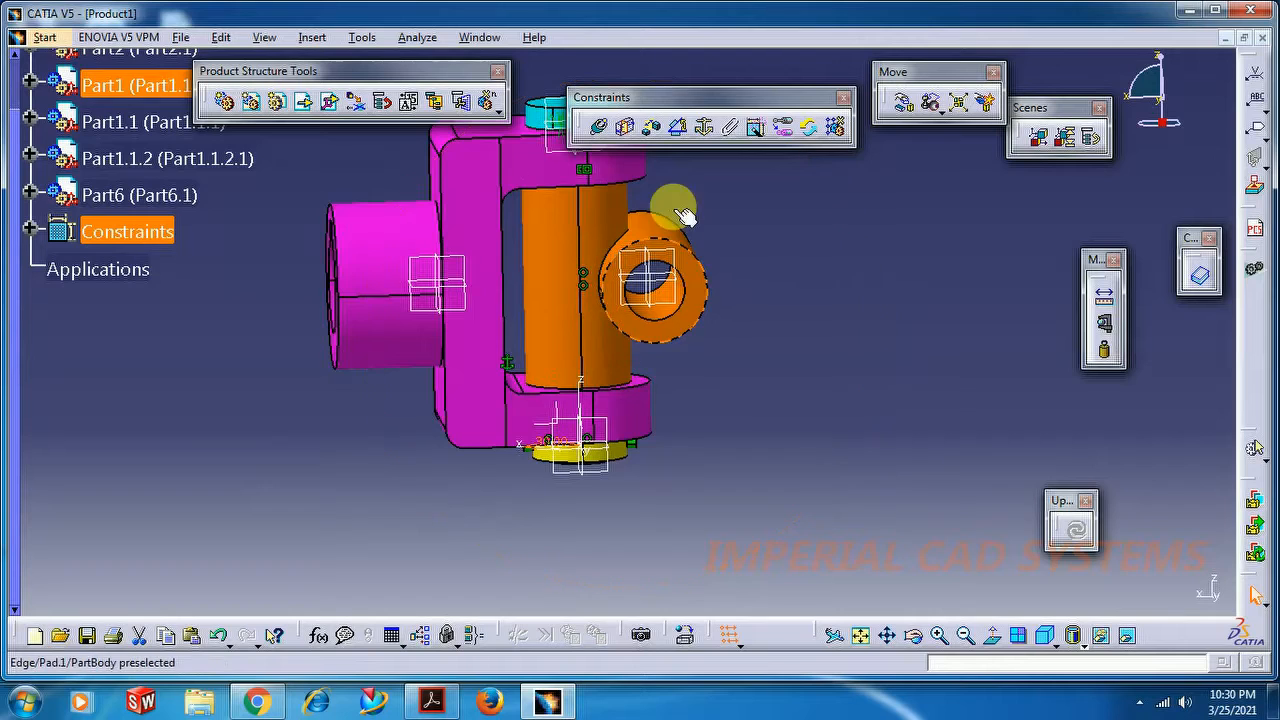
pyautogui.moveTo(757, 333); pyautogui.dragTo(697, 383, button='middle')
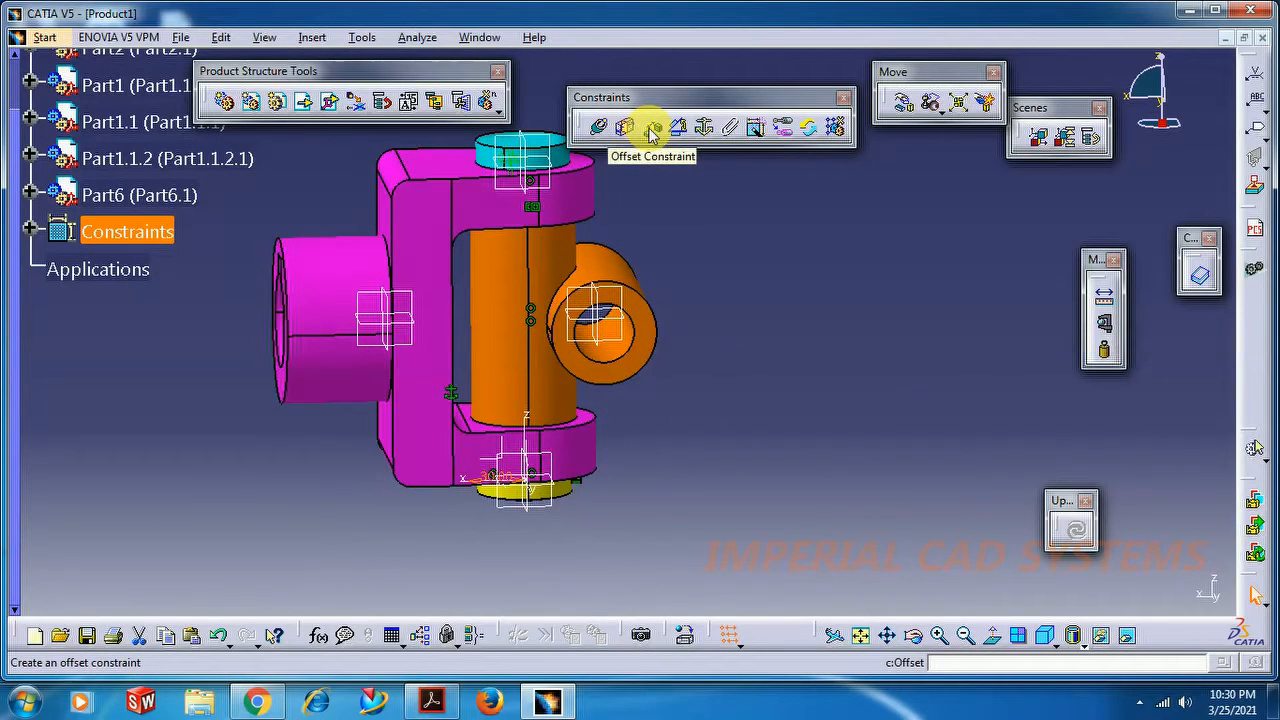
pyautogui.moveTo(663, 200); pyautogui.dragTo(629, 323, button='middle')
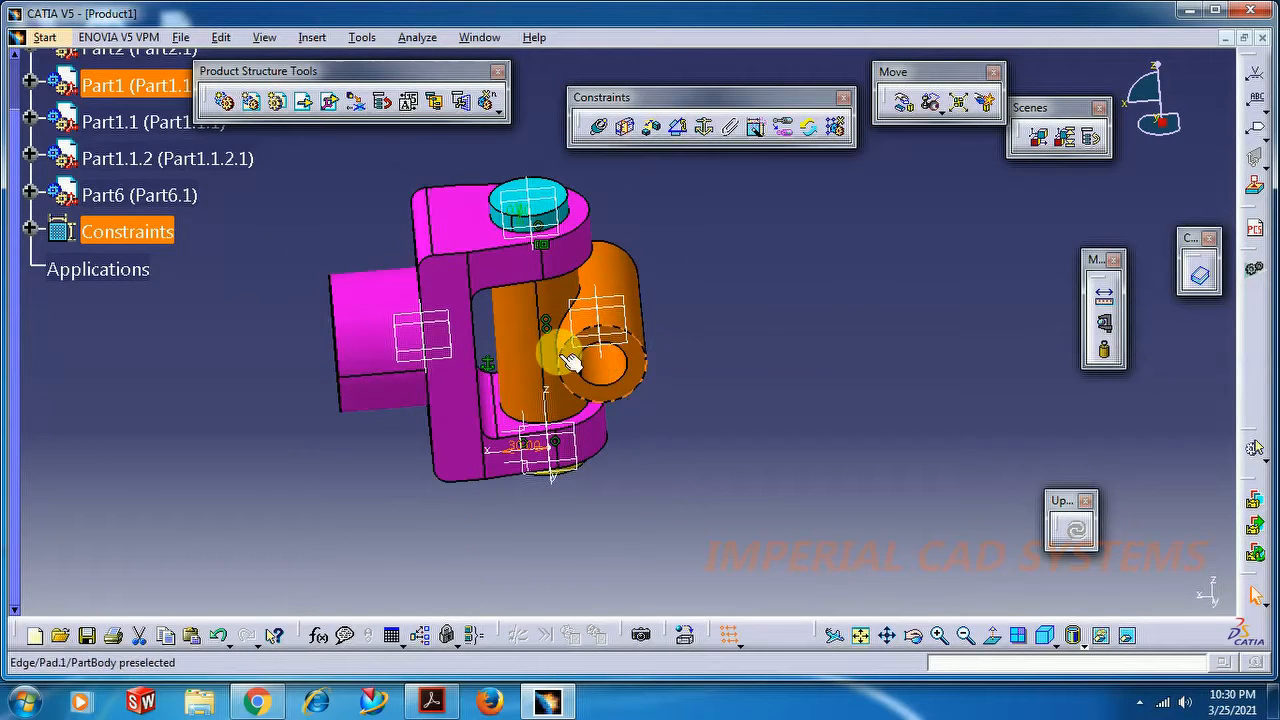
pyautogui.click(618, 370)
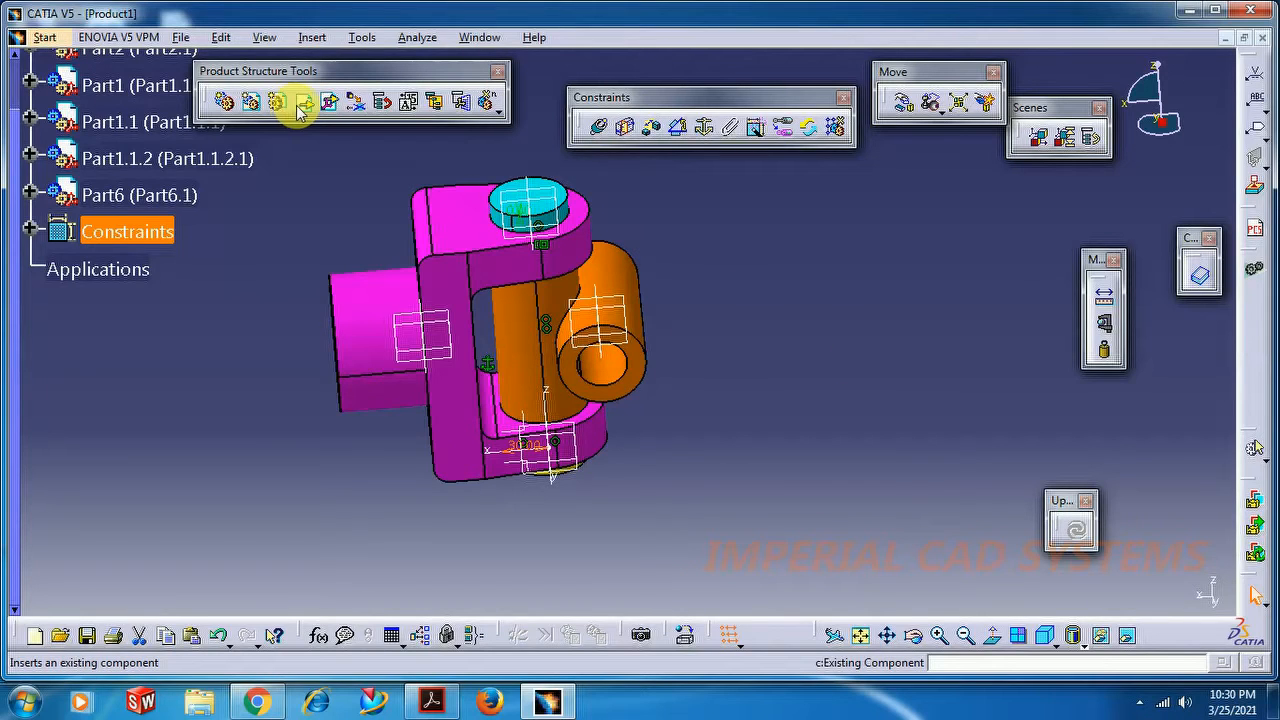
pyautogui.scroll(3, 304, 186)
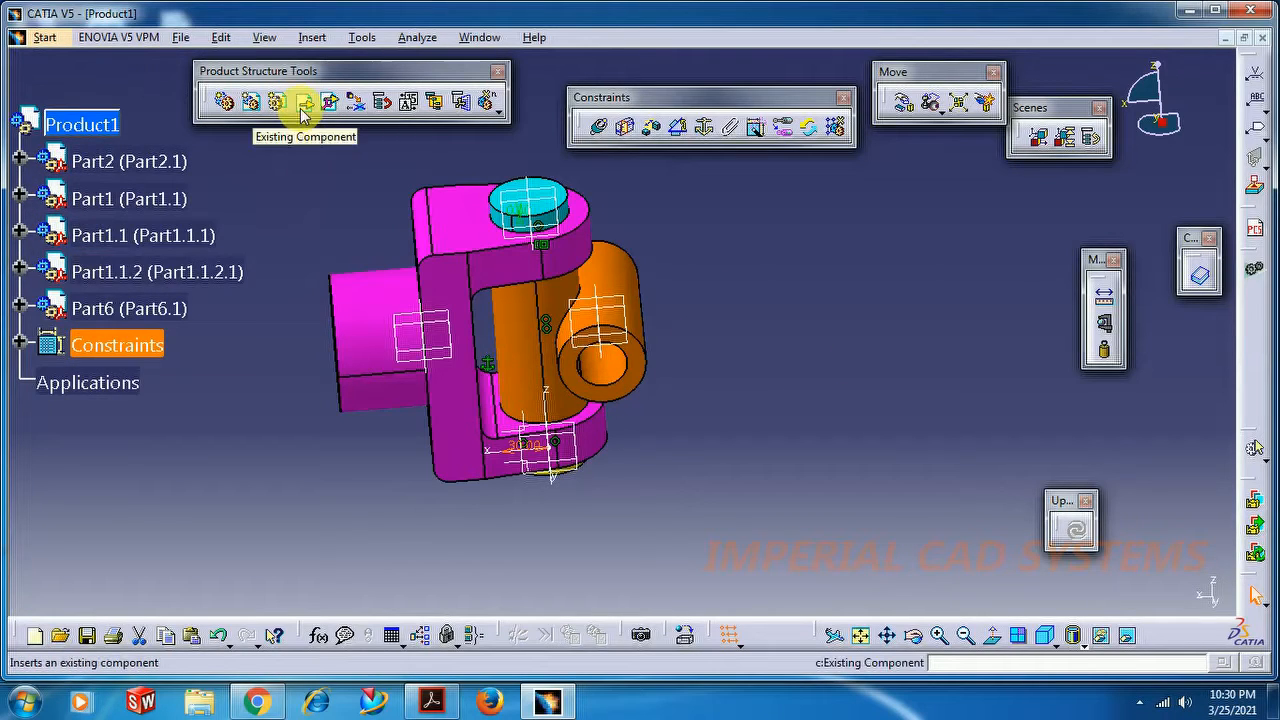
pyautogui.click(331, 104)
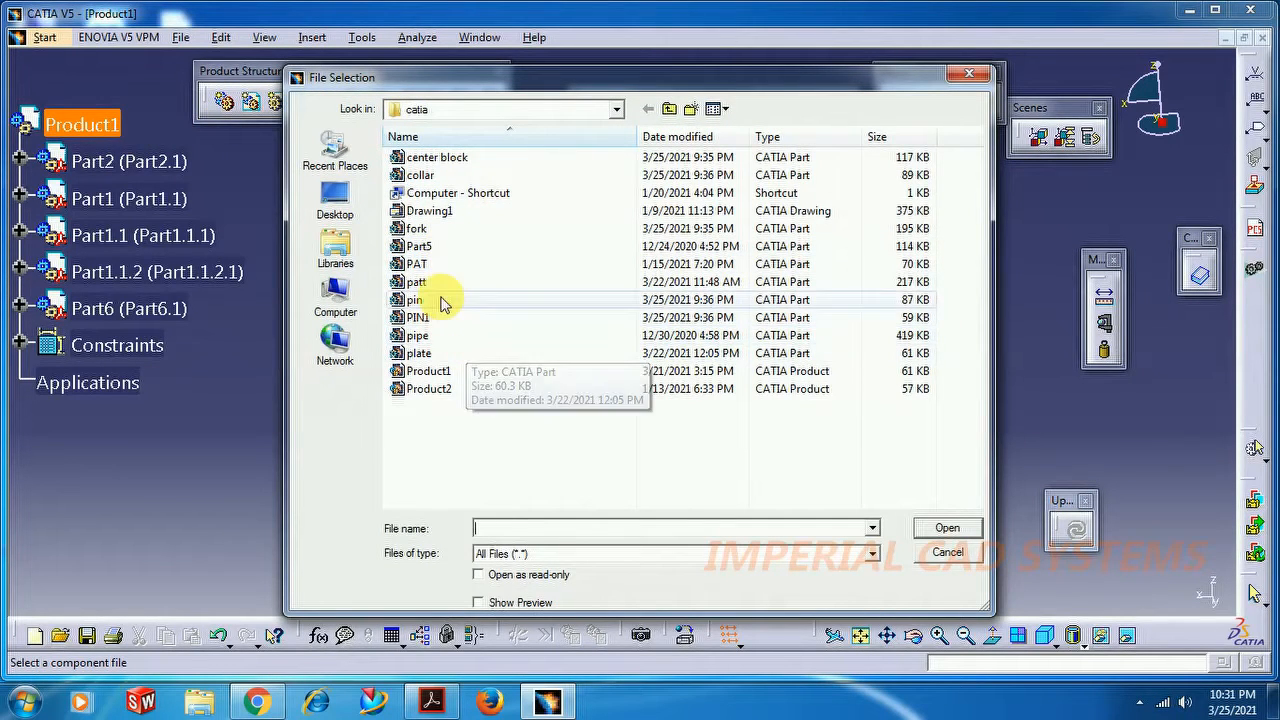
pyautogui.click(416, 228)
pyautogui.click(955, 538)
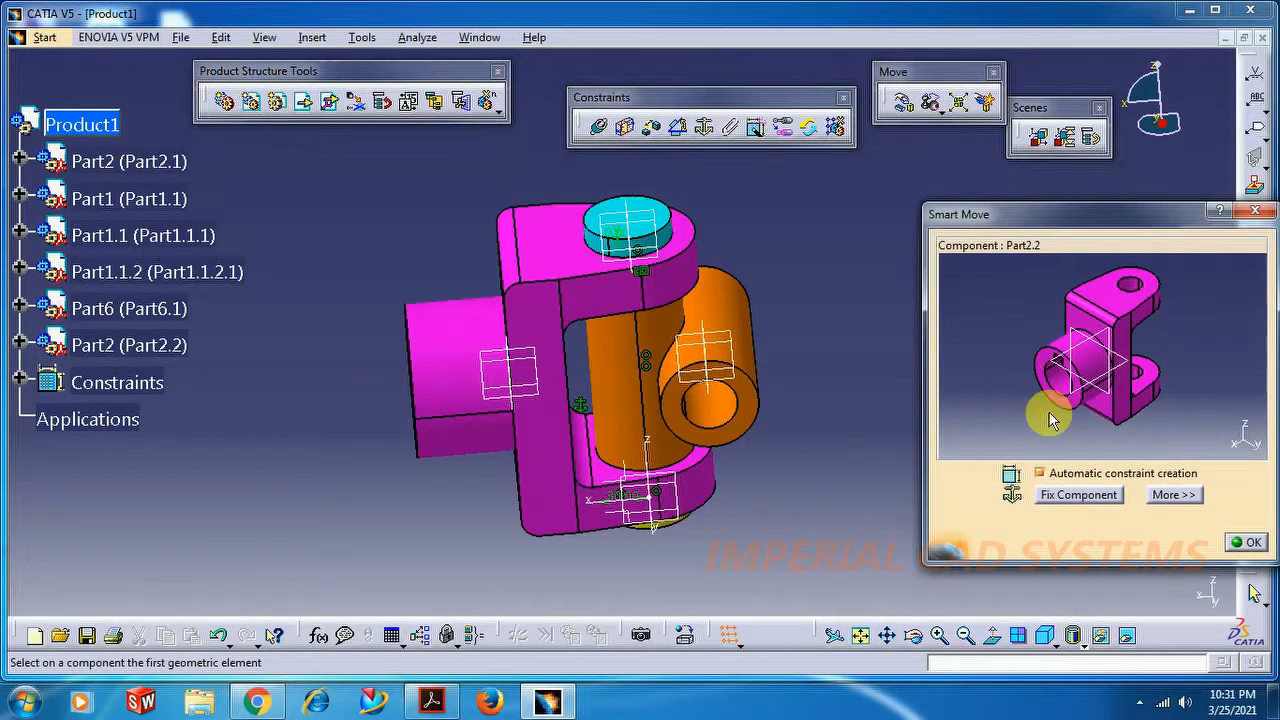
# Step: Snap the second fork's arm-hole axis onto the axis of the center block's open bore using Smart Move with automatic constraint creation
pyautogui.click(1135, 288)
pyautogui.click(728, 405)
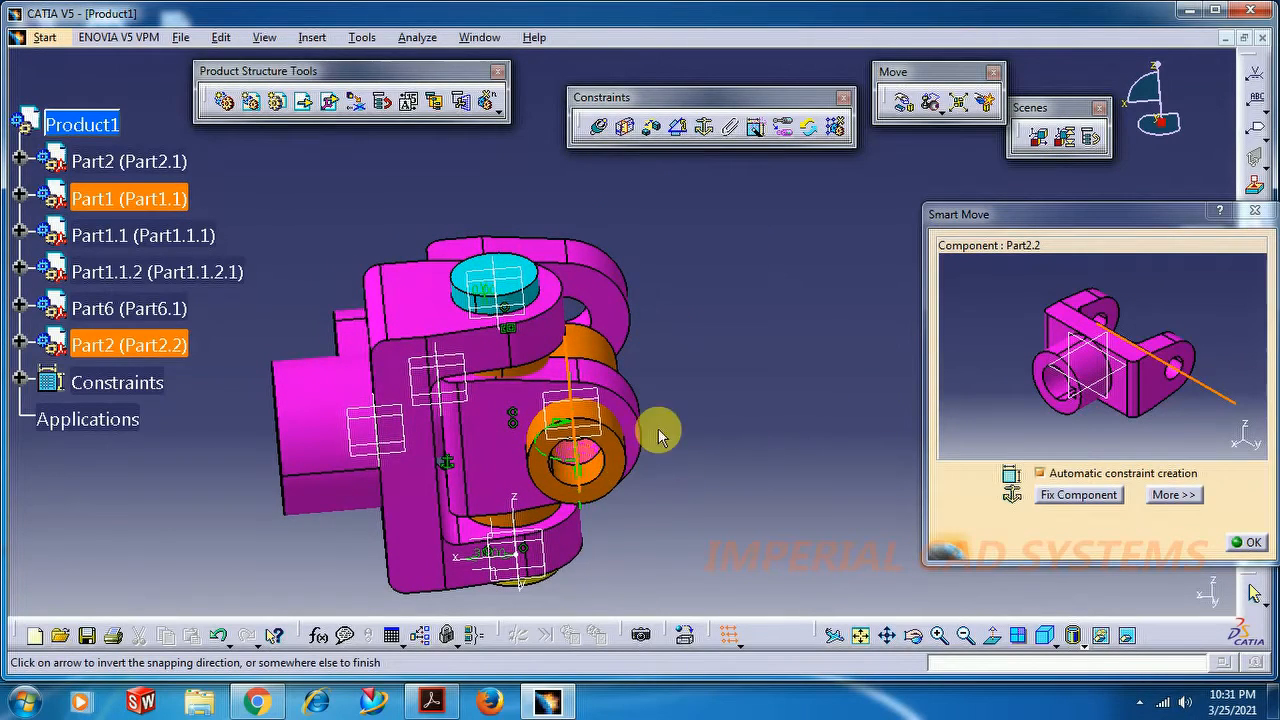
pyautogui.moveTo(483, 446); pyautogui.dragTo(435, 452, button='middle')
pyautogui.click(1248, 541)
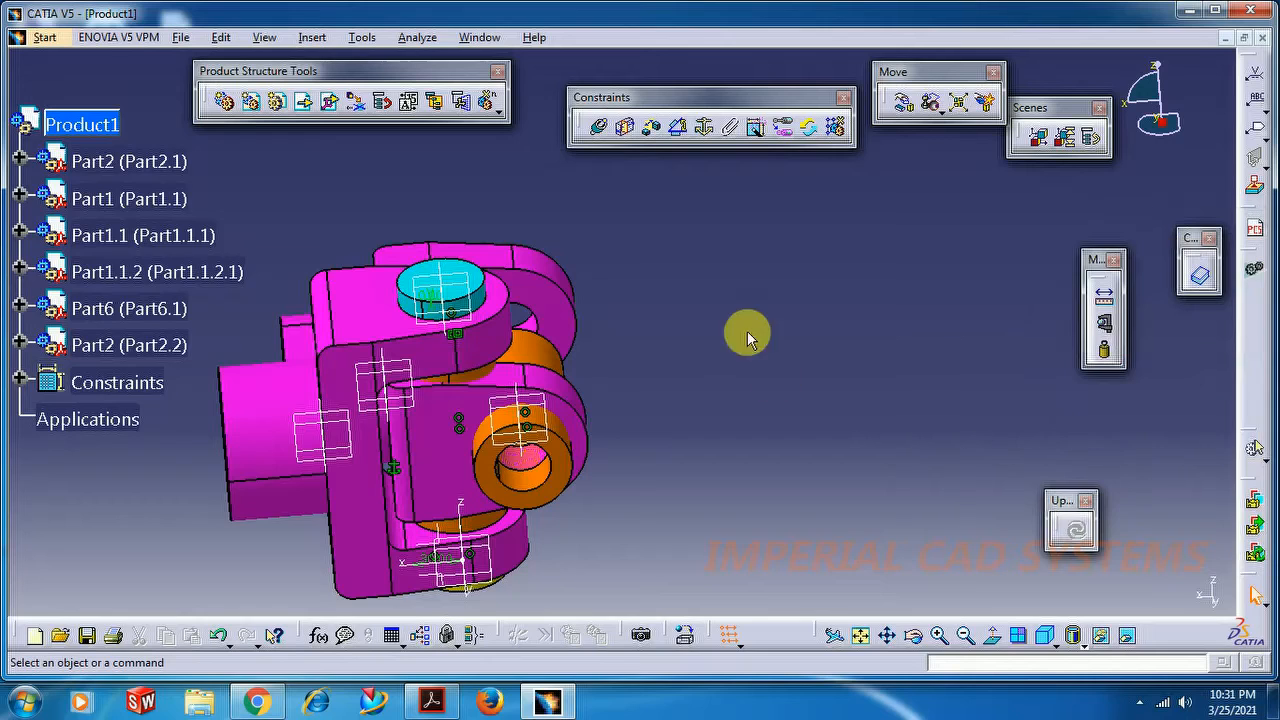
# Step: Rotate the second fork around its arm-hole axis with Manipulate, respecting constraints, so its hub points away from the first fork
pyautogui.click(903, 106)
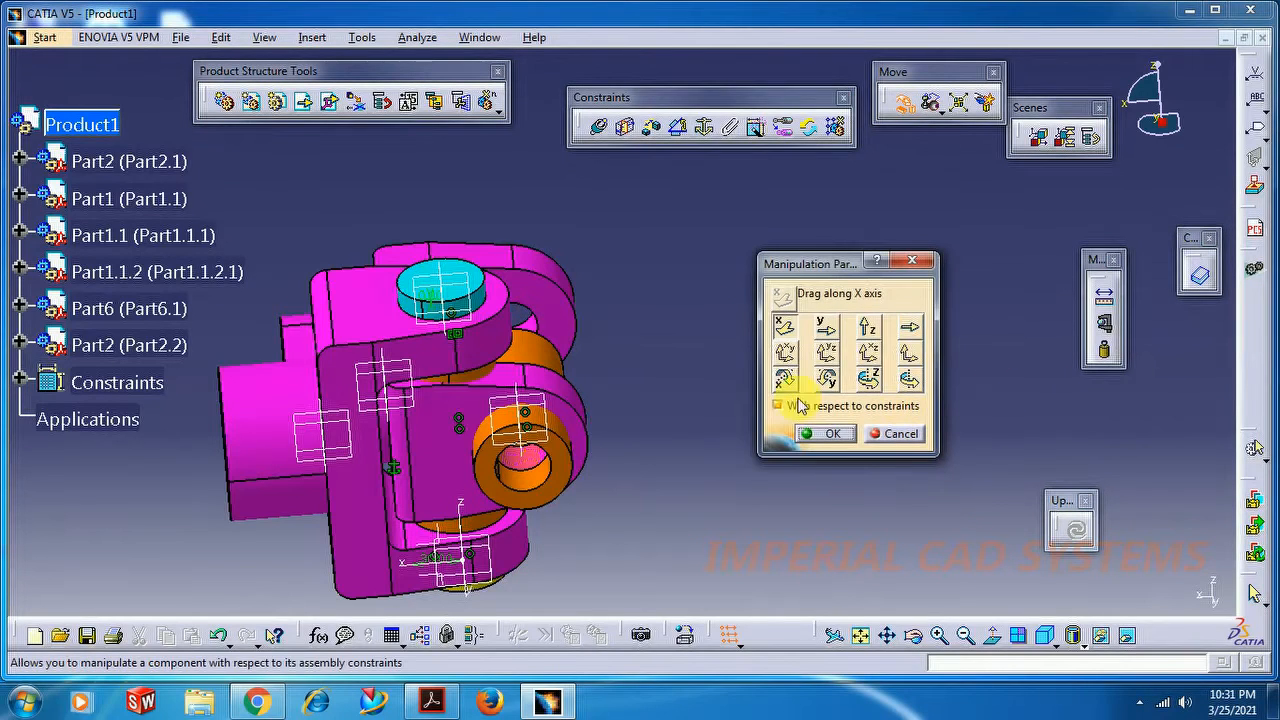
pyautogui.click(910, 381)
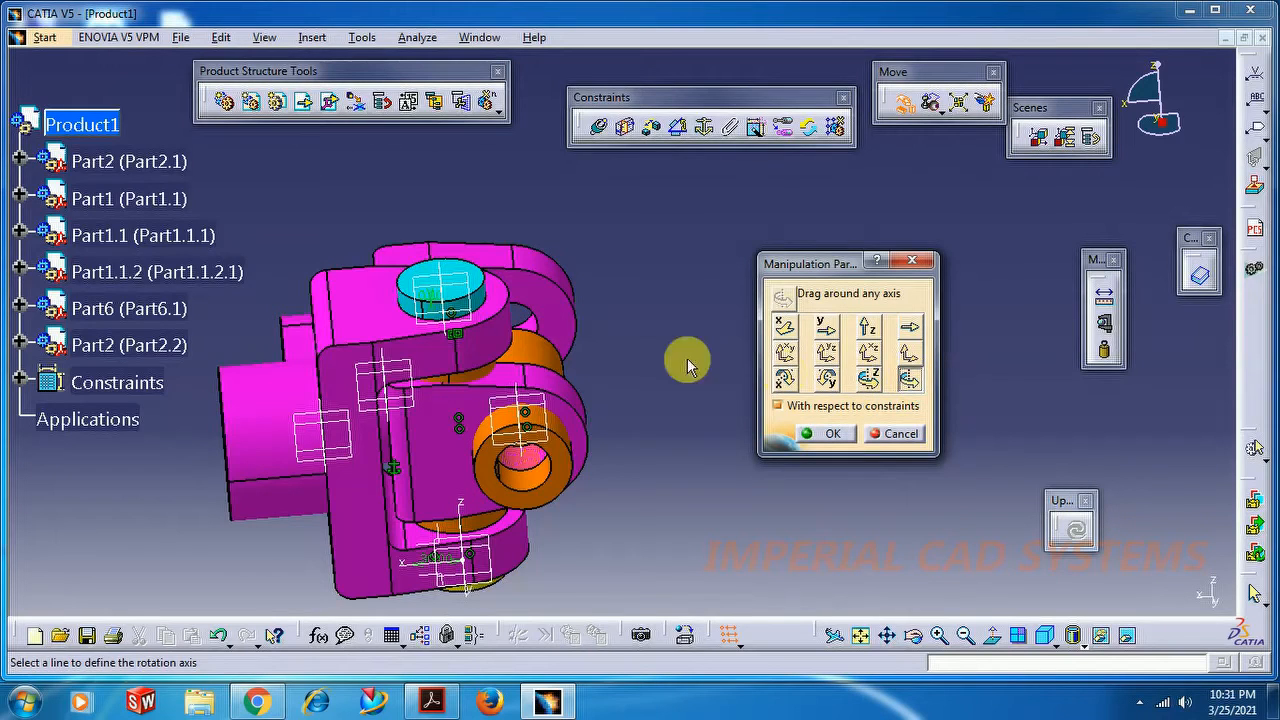
pyautogui.click(529, 320)
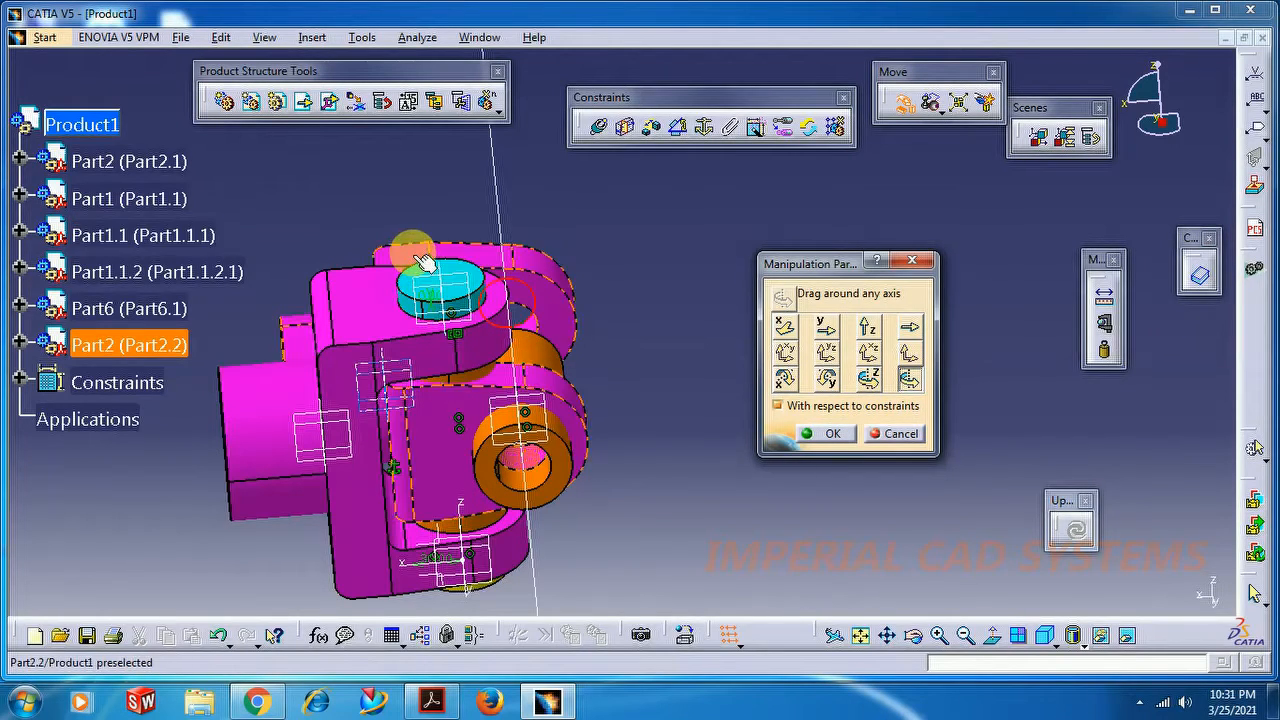
pyautogui.moveTo(436, 238); pyautogui.dragTo(829, 434)
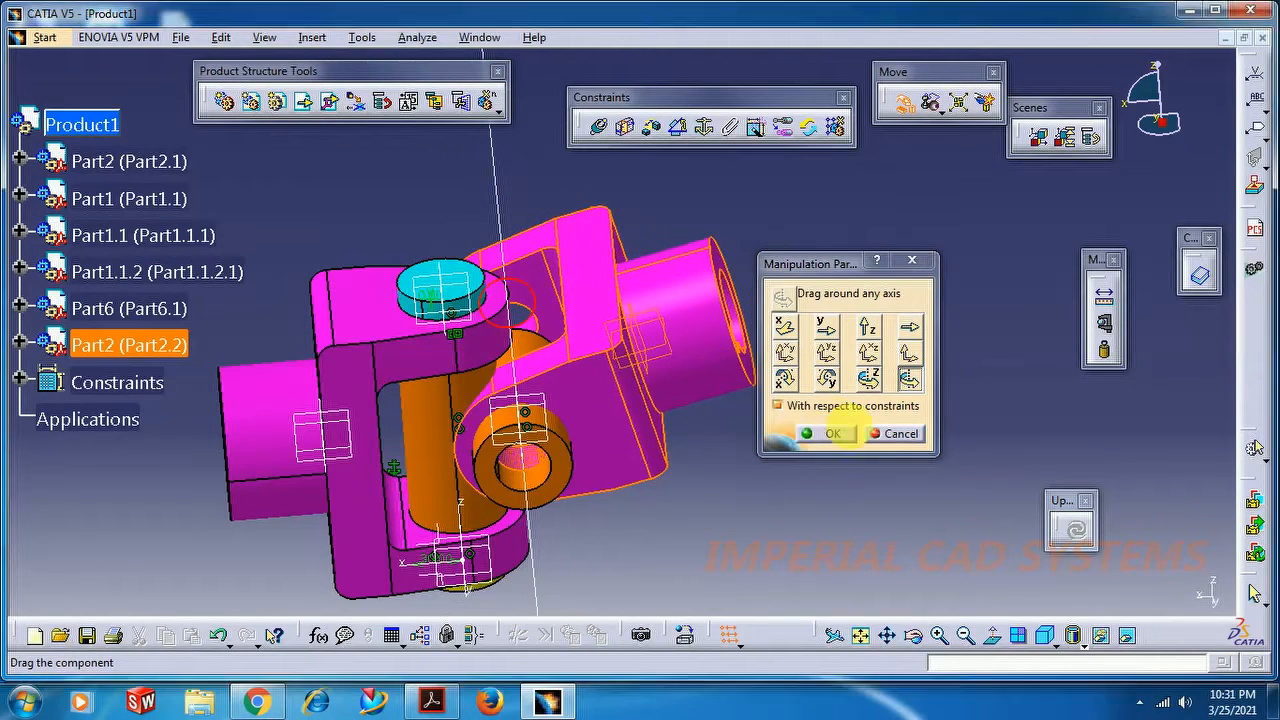
pyautogui.click(832, 436)
pyautogui.moveTo(746, 258); pyautogui.dragTo(771, 310, button='middle')
pyautogui.click(913, 636)
pyautogui.moveTo(851, 434); pyautogui.dragTo(775, 395)
pyautogui.middleClick(773, 394)
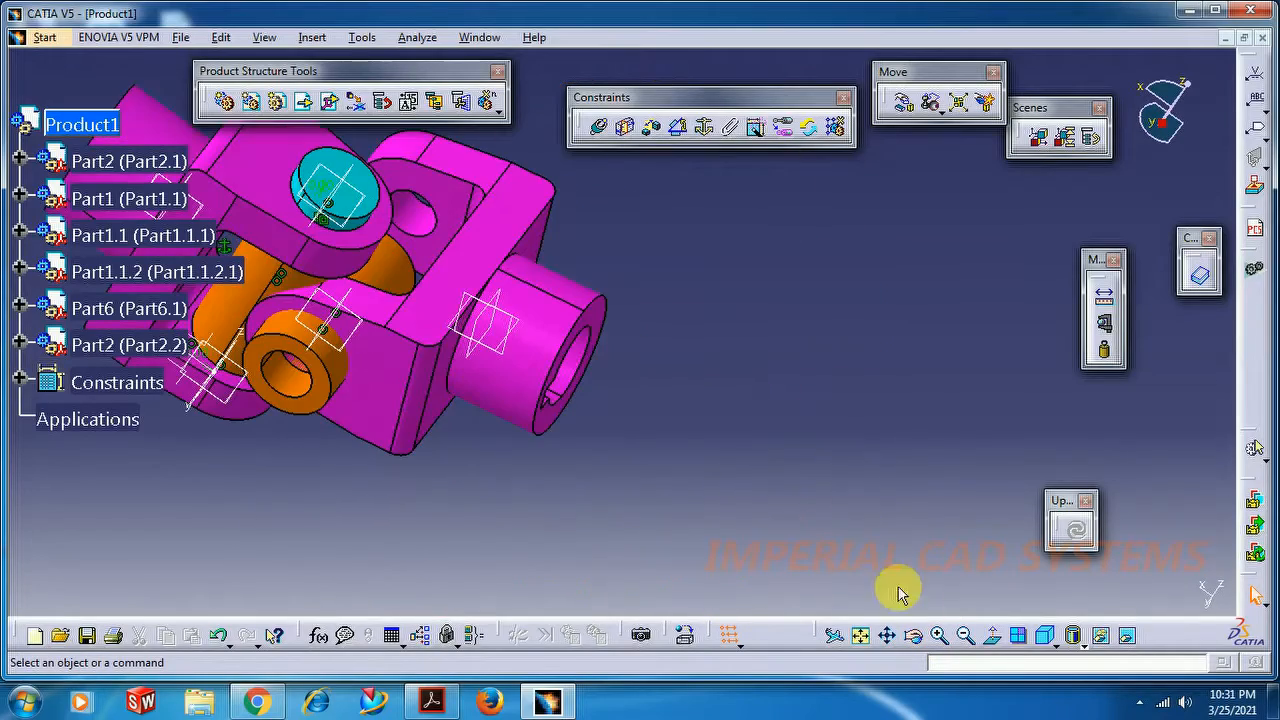
# Step: Add a contact constraint between the inner face of the second fork's arm and the center block's end face
pyautogui.click(940, 635)
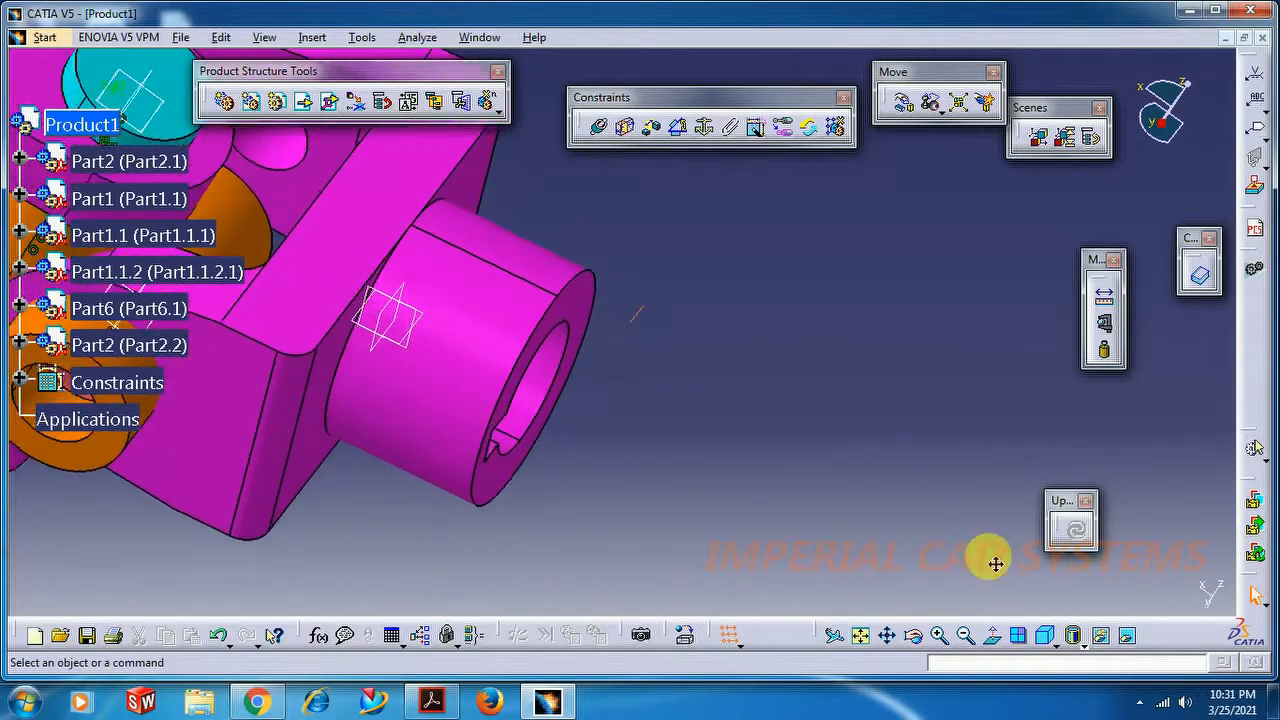
pyautogui.moveTo(994, 563); pyautogui.dragTo(894, 508, button='middle')
pyautogui.moveTo(590, 280); pyautogui.dragTo(1171, 534, button='middle')
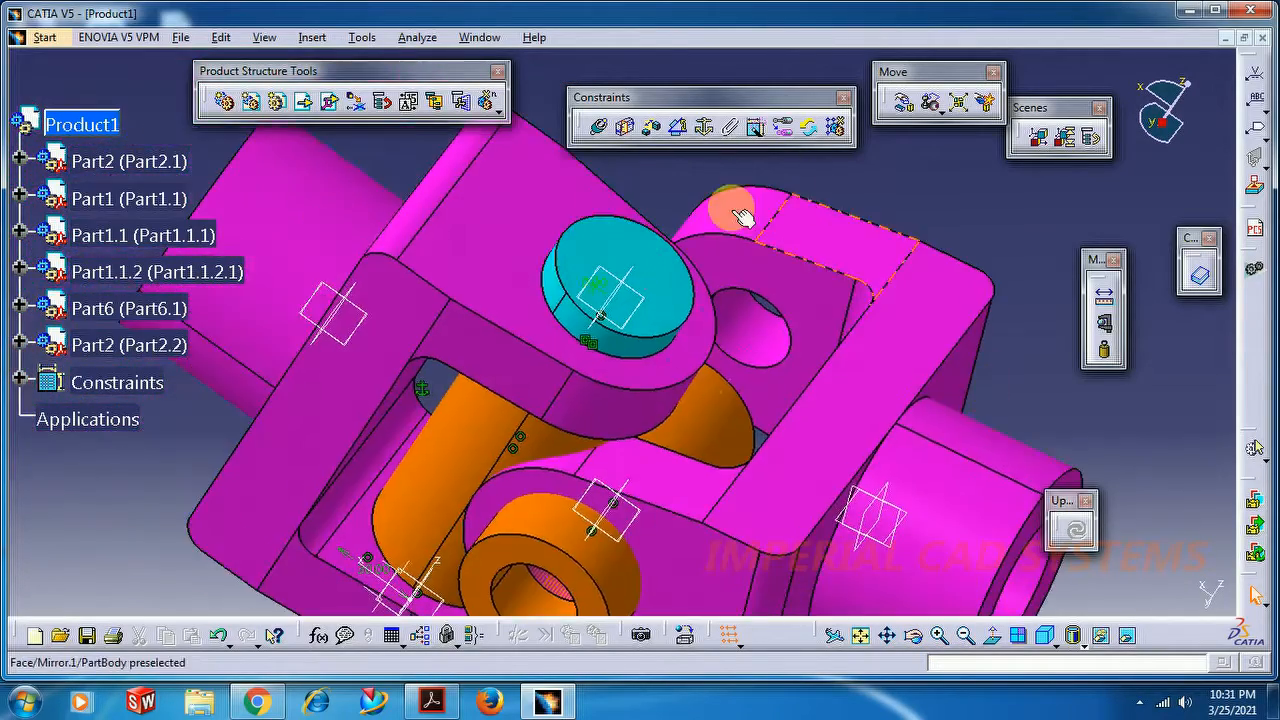
pyautogui.click(651, 127)
pyautogui.click(812, 305)
pyautogui.click(913, 635)
pyautogui.moveTo(903, 394); pyautogui.dragTo(386, 357)
pyautogui.click(735, 378)
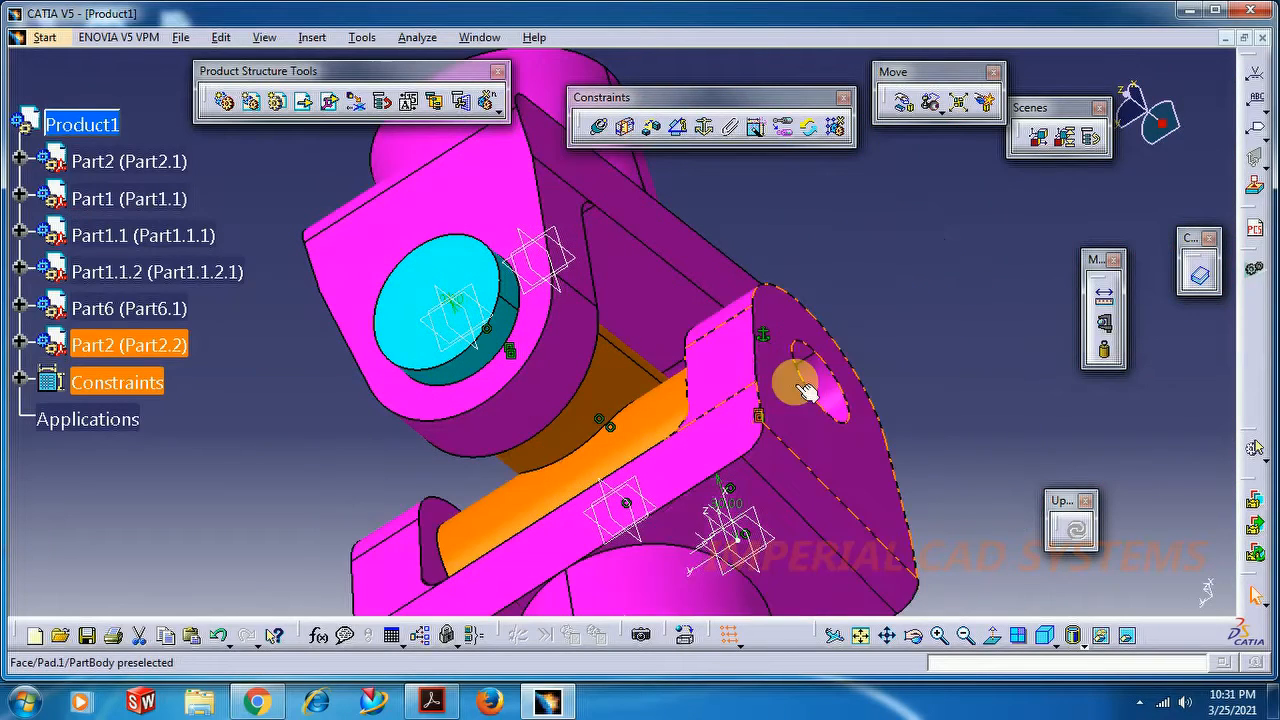
# Step: Activate the second fork's part for in-place editing and expand its PartBody down to the pocket feature
pyautogui.click(913, 635)
pyautogui.moveTo(486, 491); pyautogui.dragTo(733, 270)
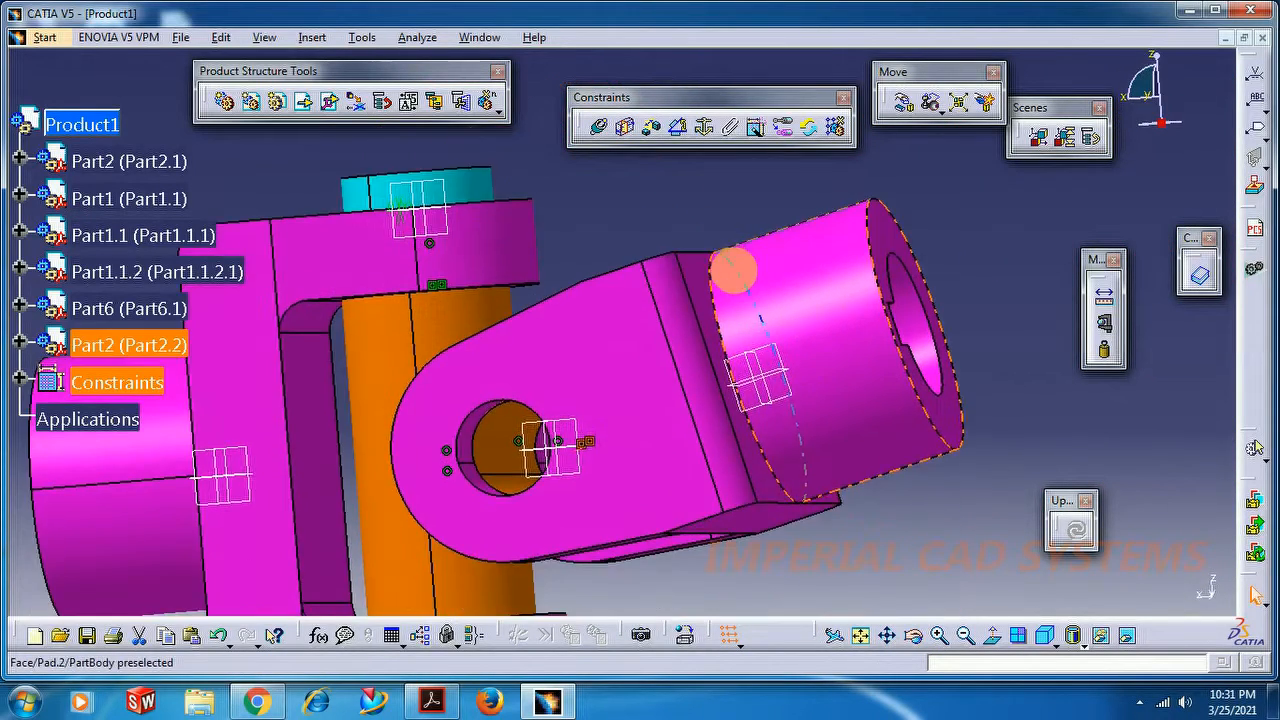
pyautogui.click(966, 635)
pyautogui.click(966, 635)
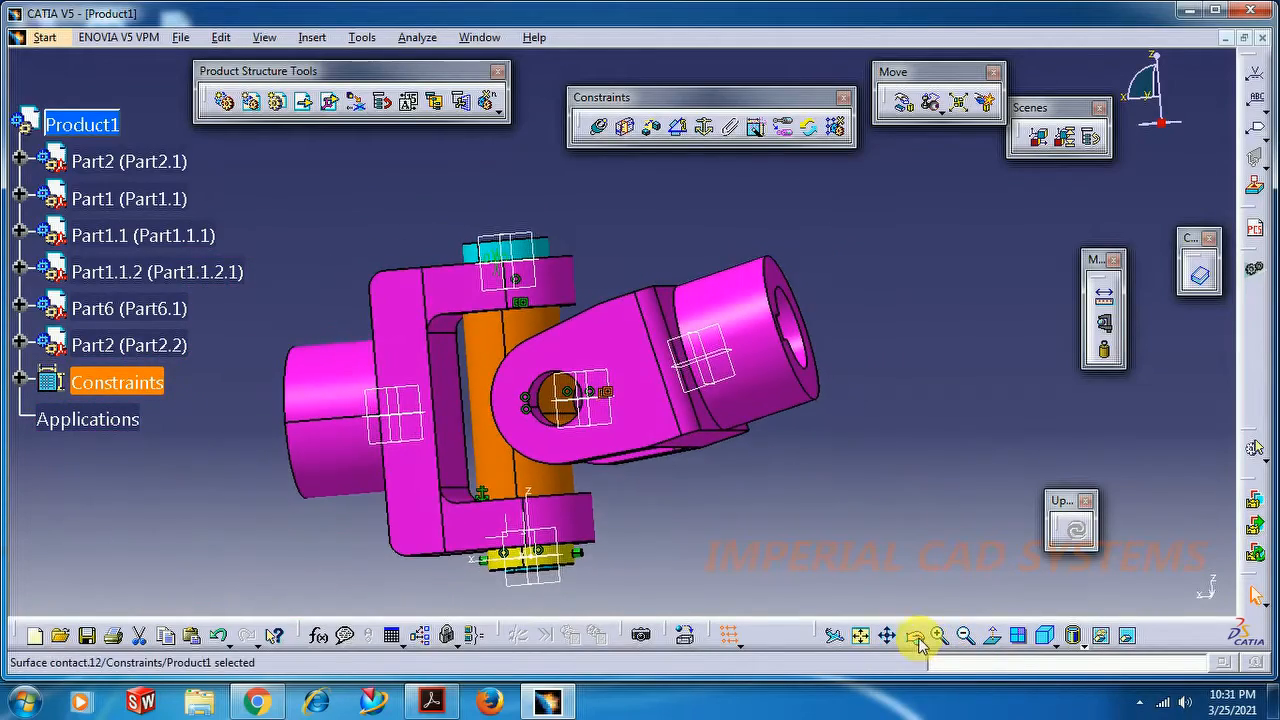
pyautogui.moveTo(550, 240); pyautogui.dragTo(586, 314)
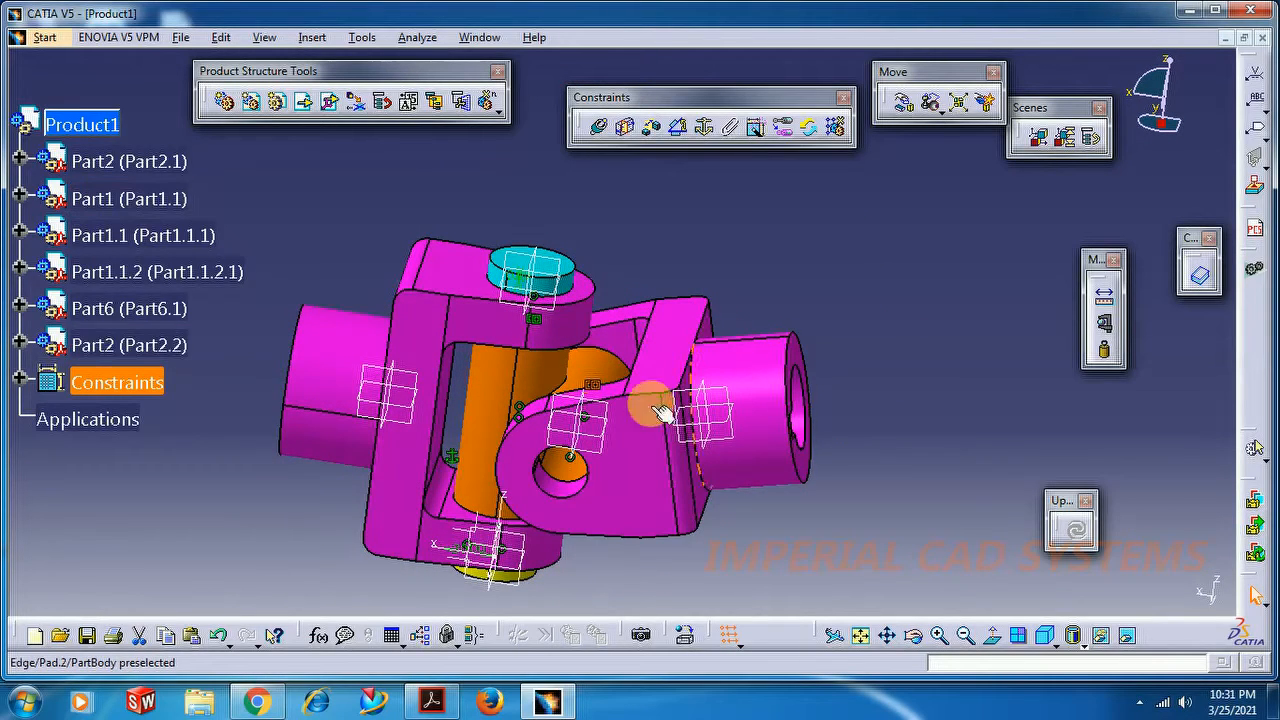
pyautogui.click(20, 341)
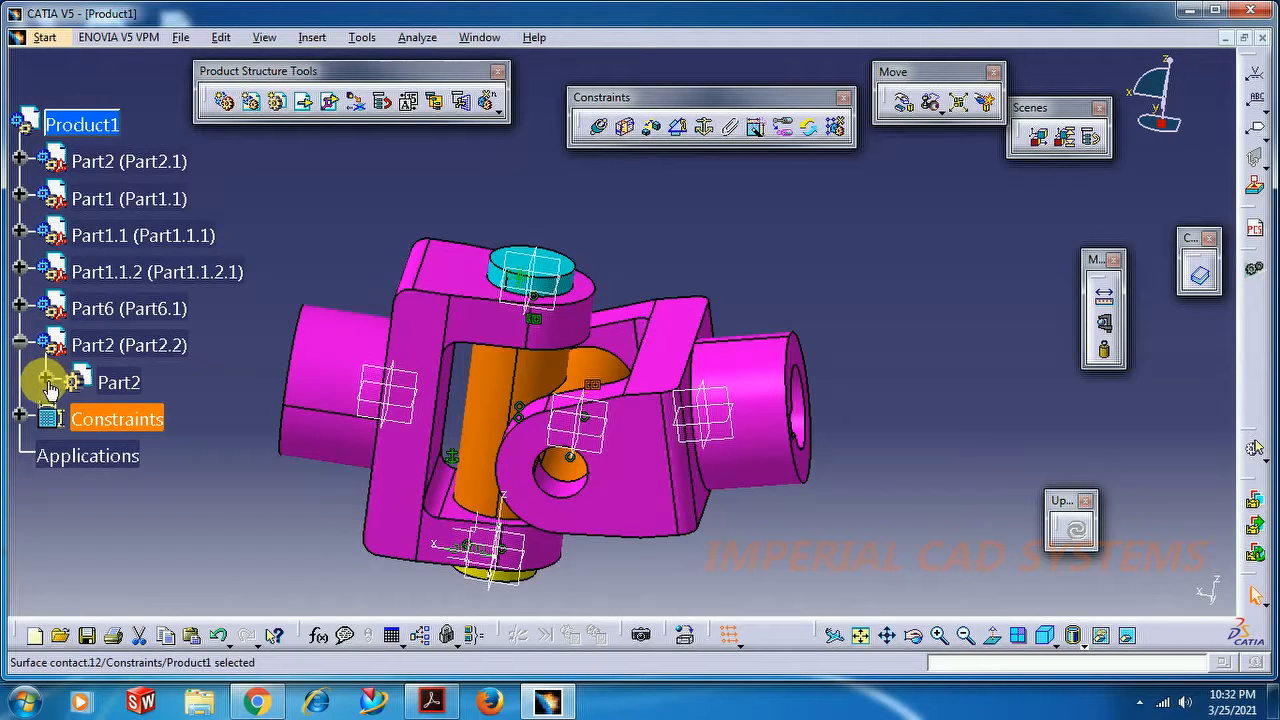
pyautogui.click(47, 383)
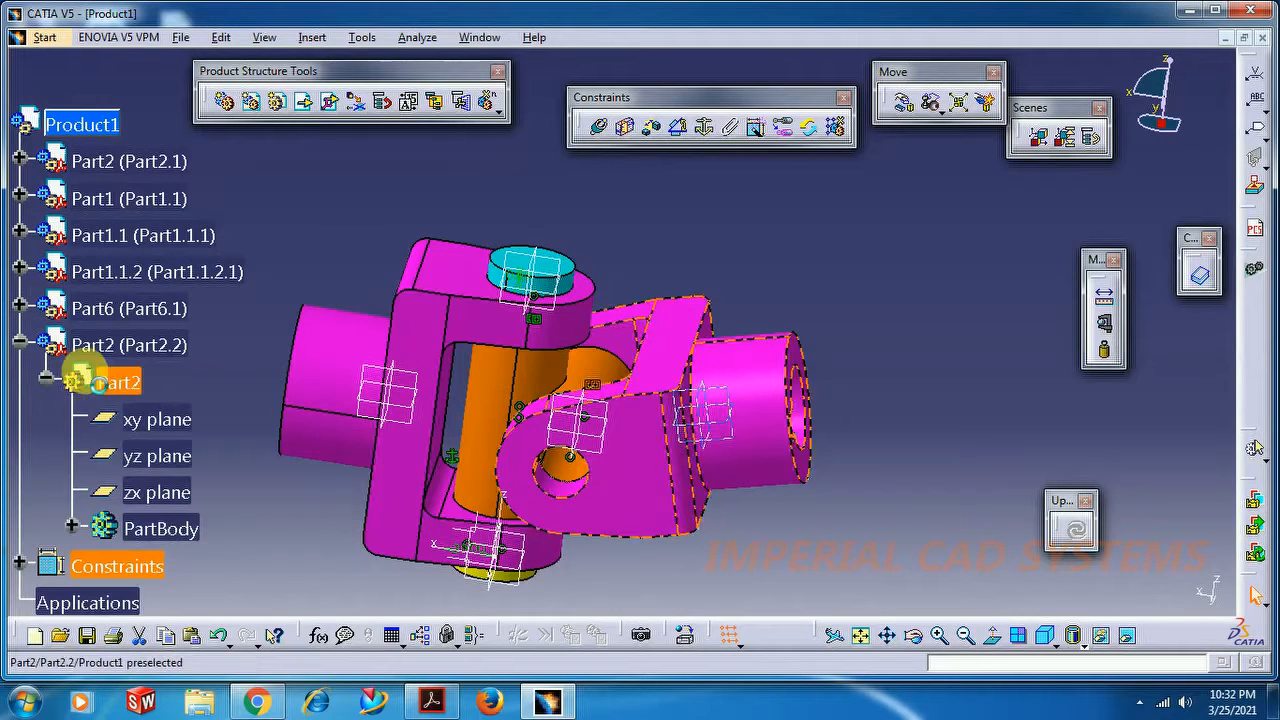
pyautogui.doubleClick(180, 532)
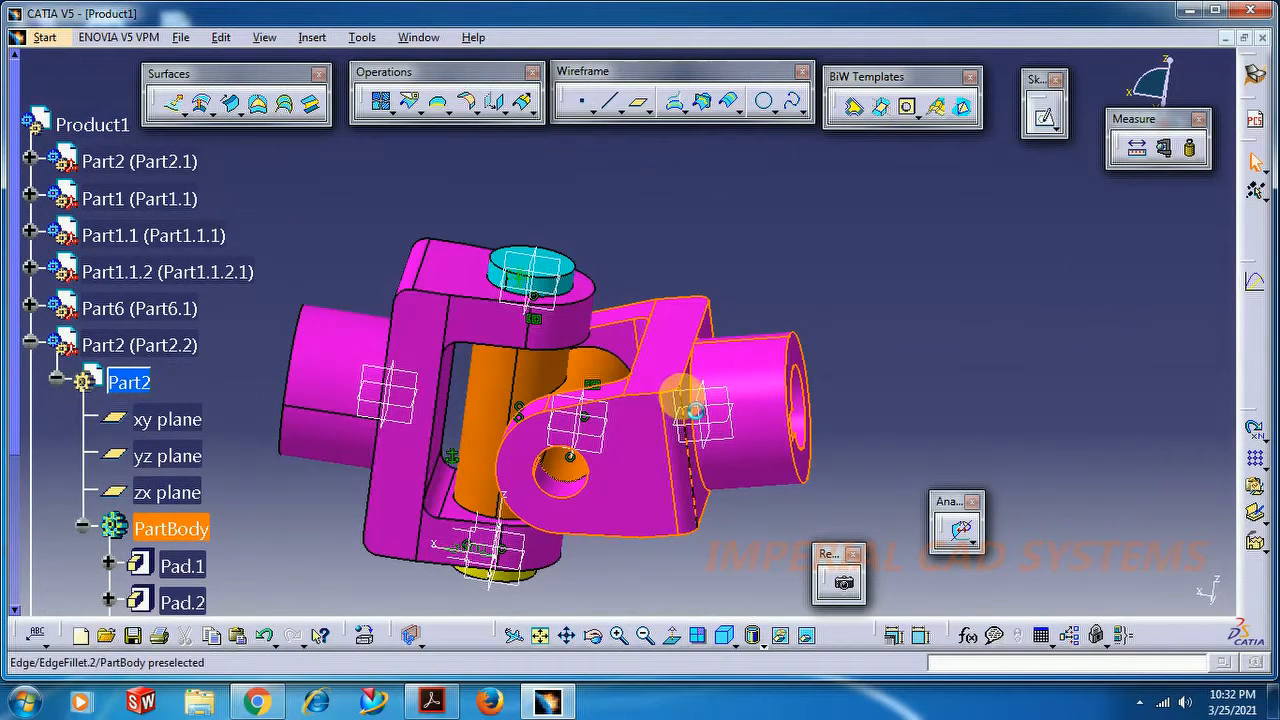
pyautogui.click(44, 37)
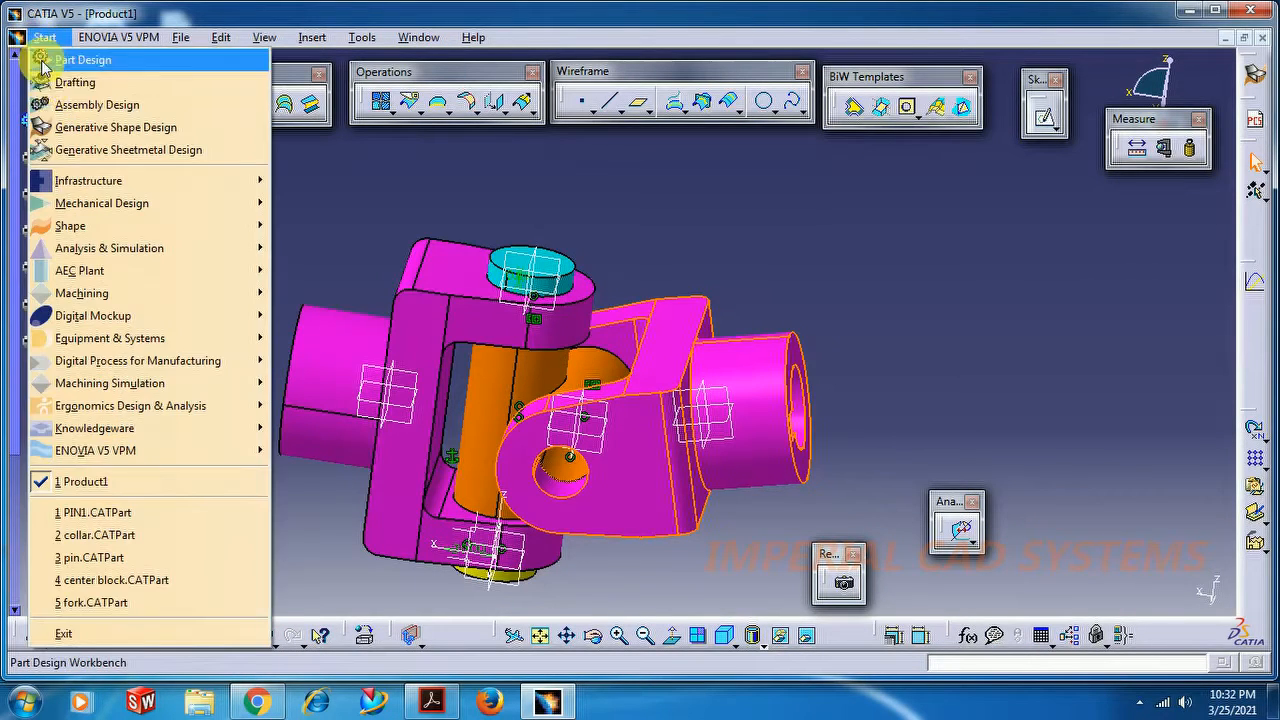
pyautogui.click(300, 358)
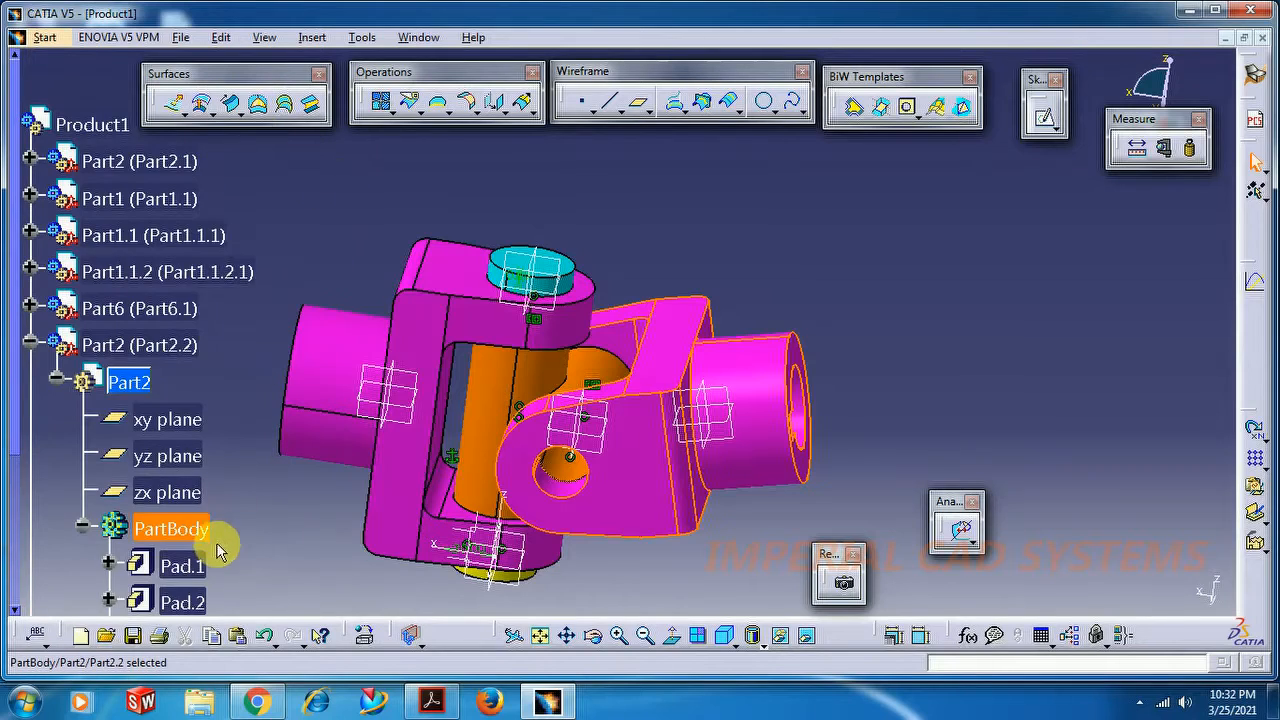
pyautogui.scroll(-5, 218, 545)
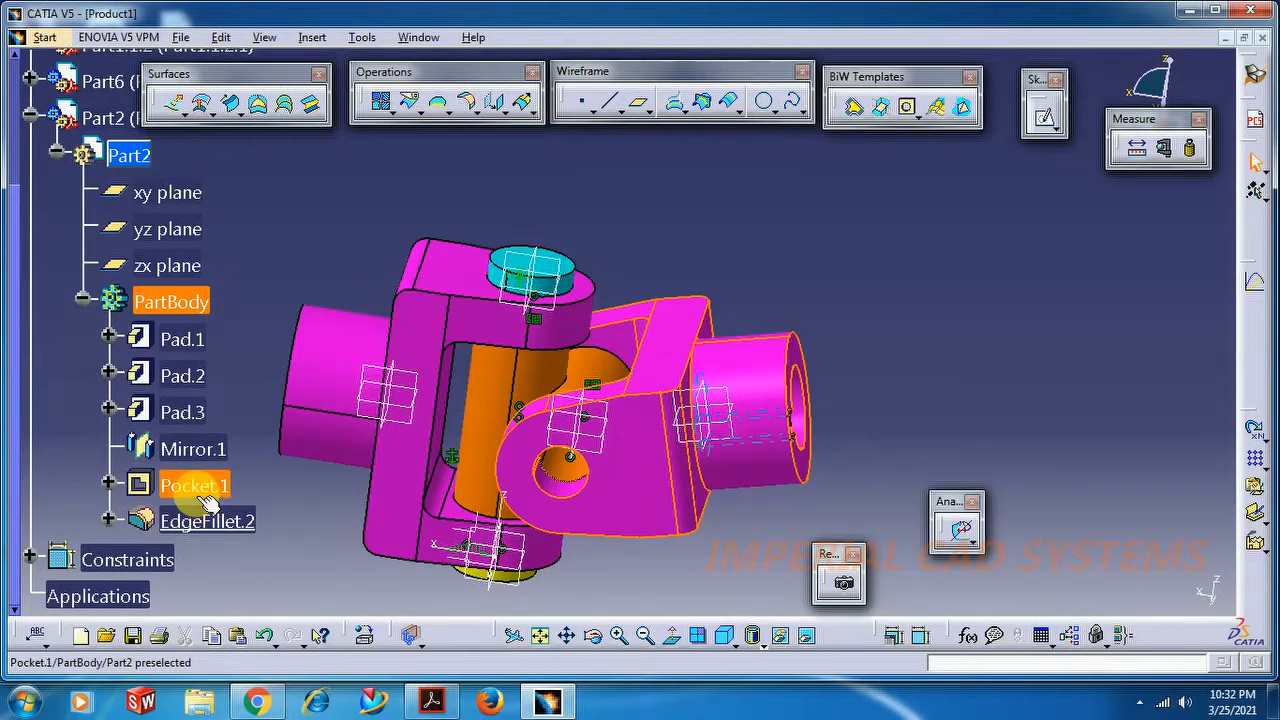
# Step: Open Pocket.1 of the second fork to examine its depth and profile, and close the definition without editing it
pyautogui.doubleClick(200, 488)
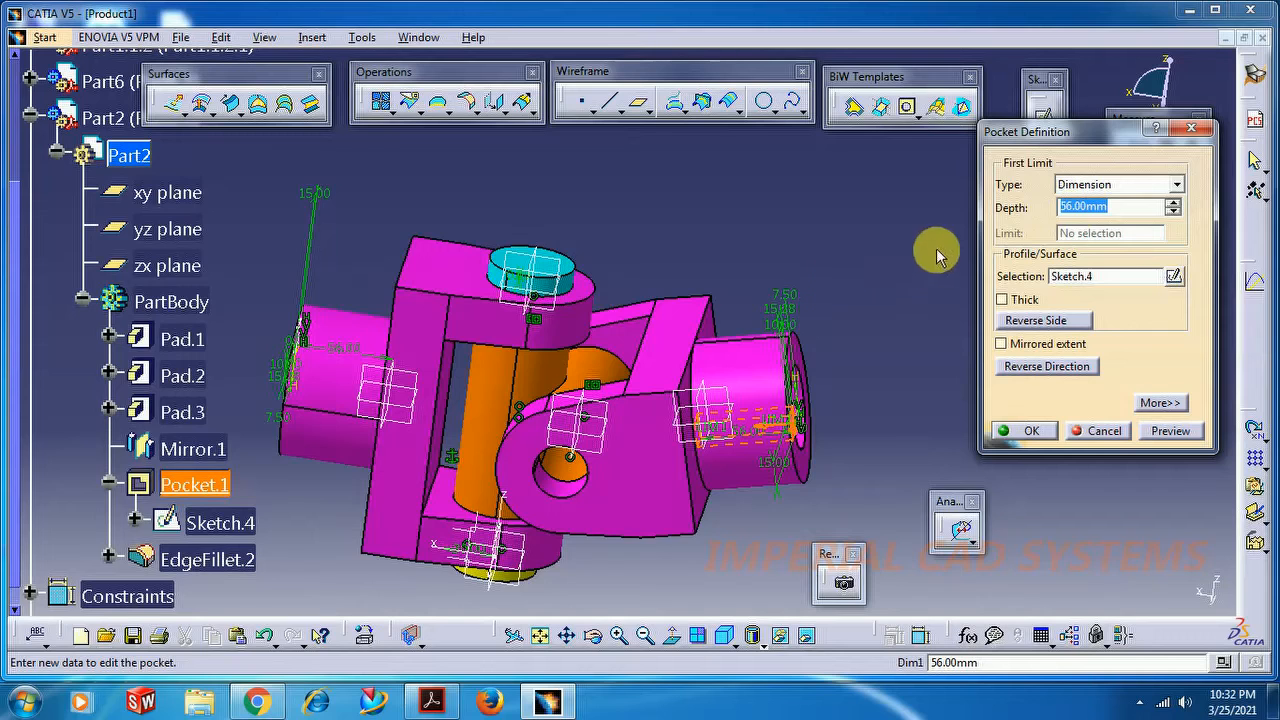
pyautogui.moveTo(695, 341); pyautogui.dragTo(720, 348, button='middle')
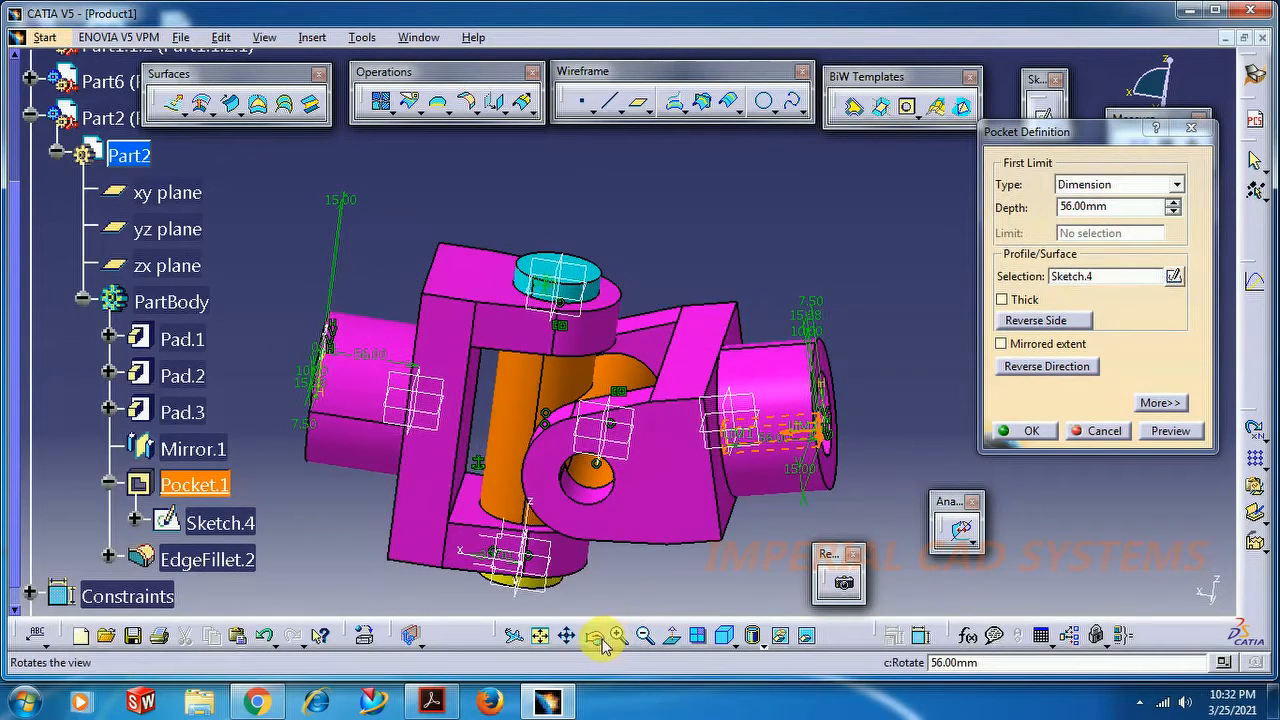
pyautogui.moveTo(786, 366); pyautogui.dragTo(655, 470, button='middle')
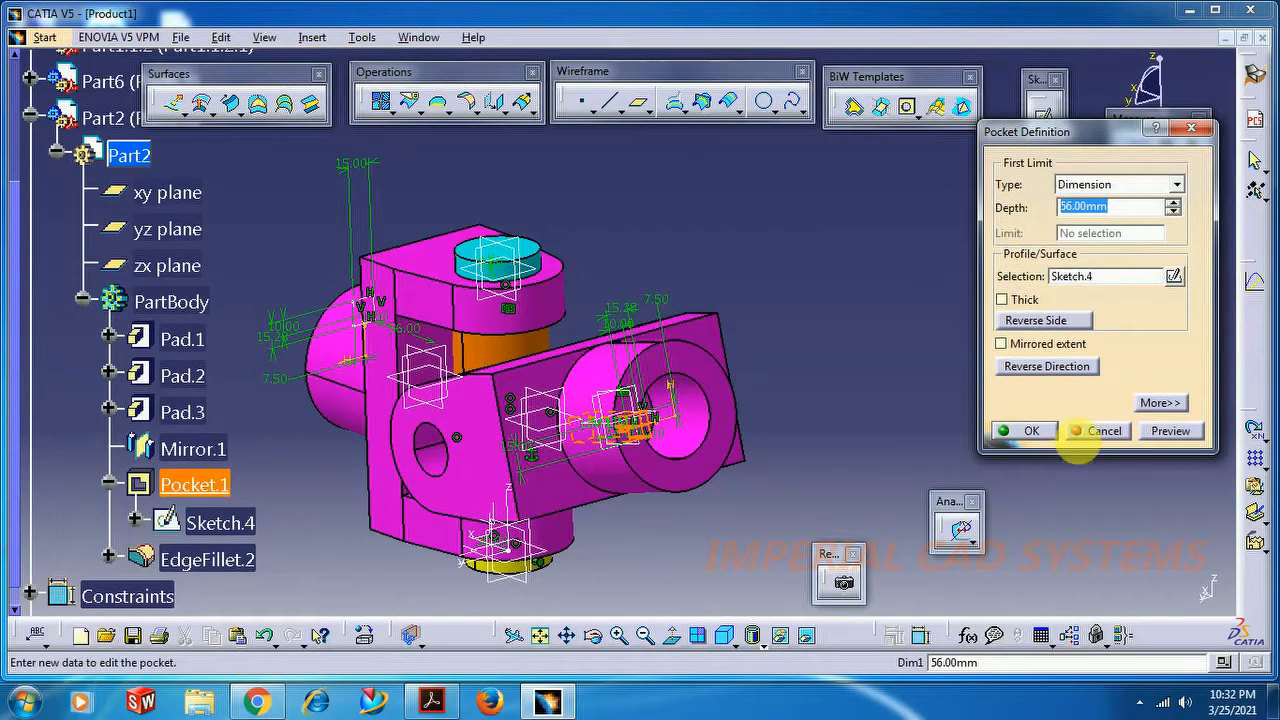
pyautogui.click(1033, 429)
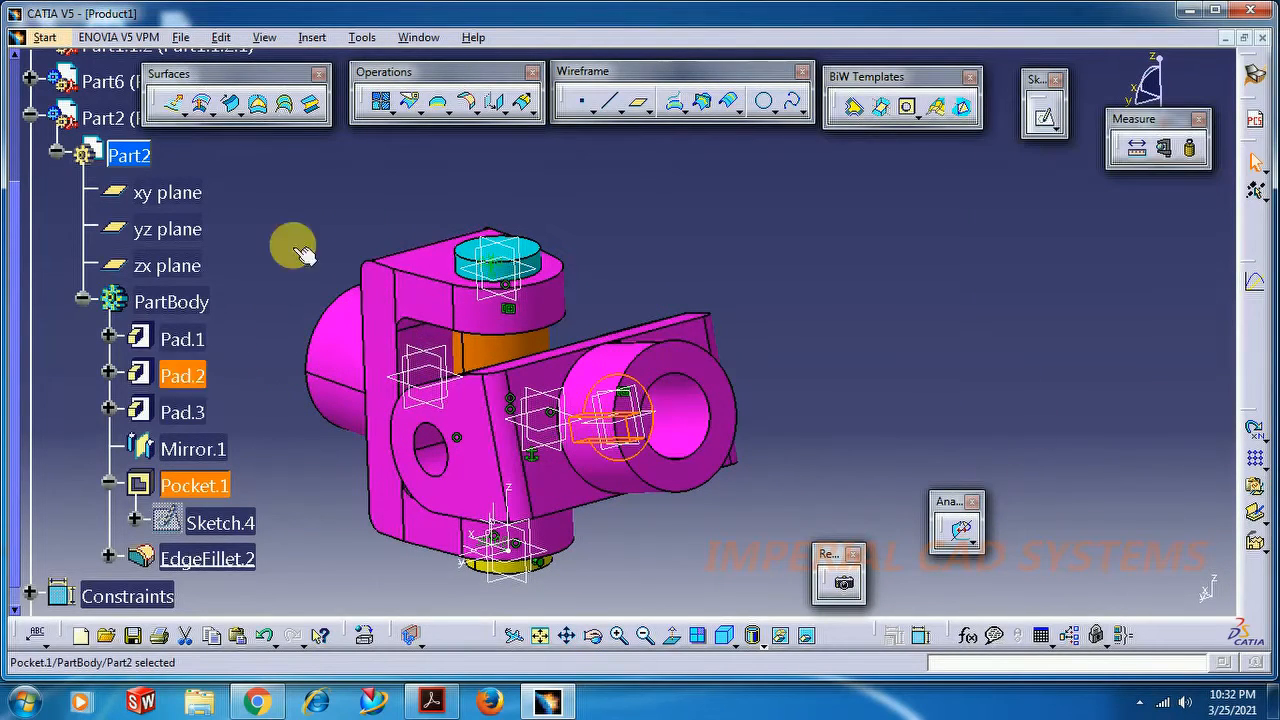
# Step: Collapse the second fork's branch and make Product1 active again for assembly work
pyautogui.click(30, 117)
pyautogui.scroll(5, 195, 271)
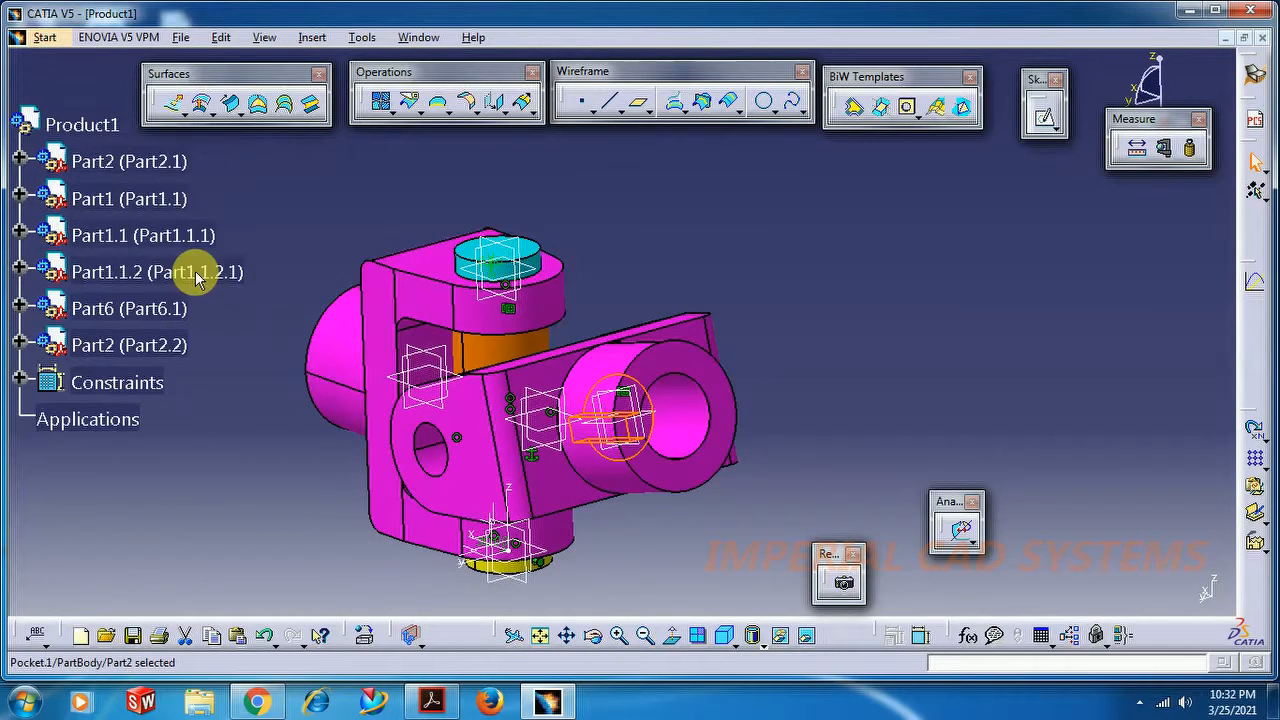
pyautogui.doubleClick(104, 193)
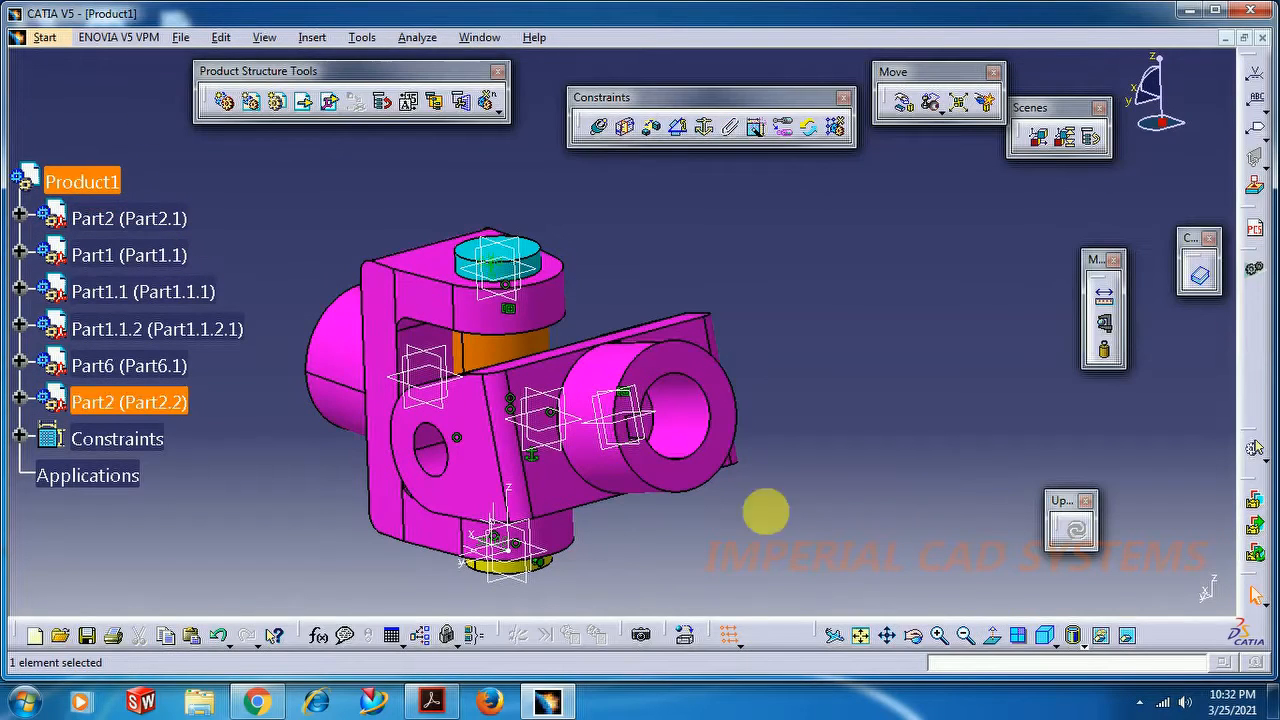
pyautogui.click(916, 636)
pyautogui.moveTo(691, 449); pyautogui.dragTo(810, 503)
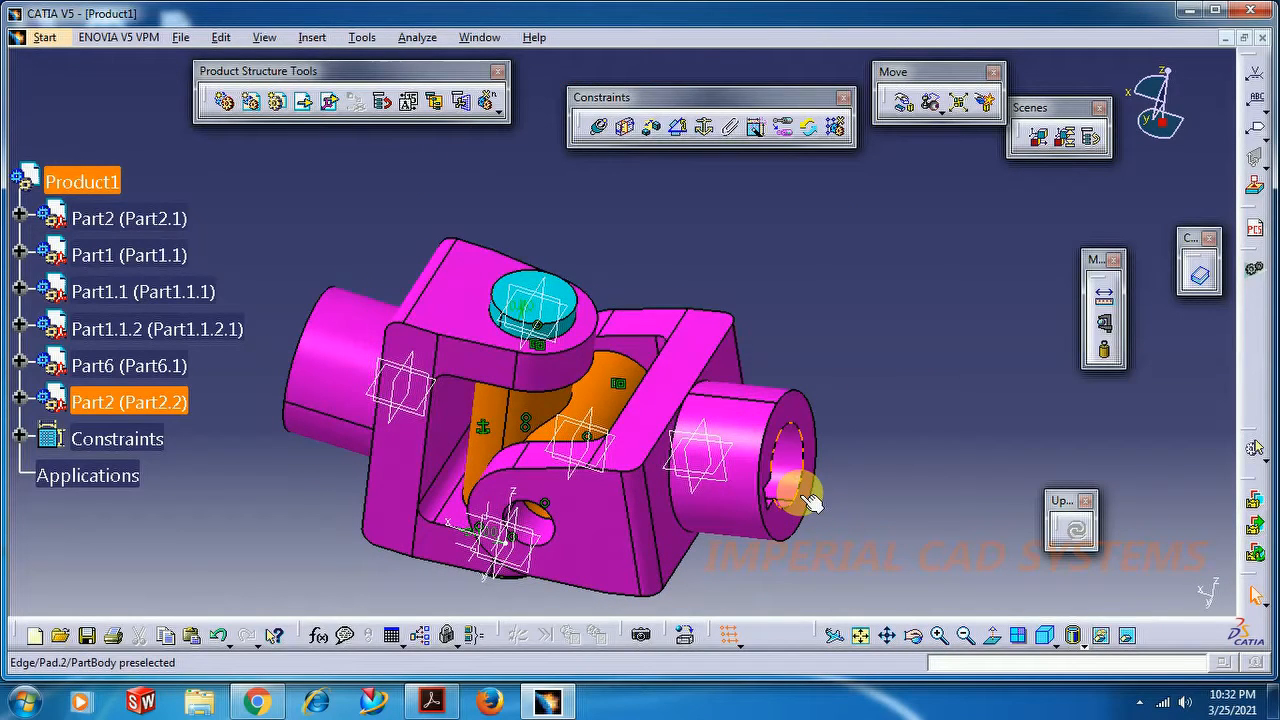
pyautogui.moveTo(789, 449); pyautogui.dragTo(809, 393, button='middle')
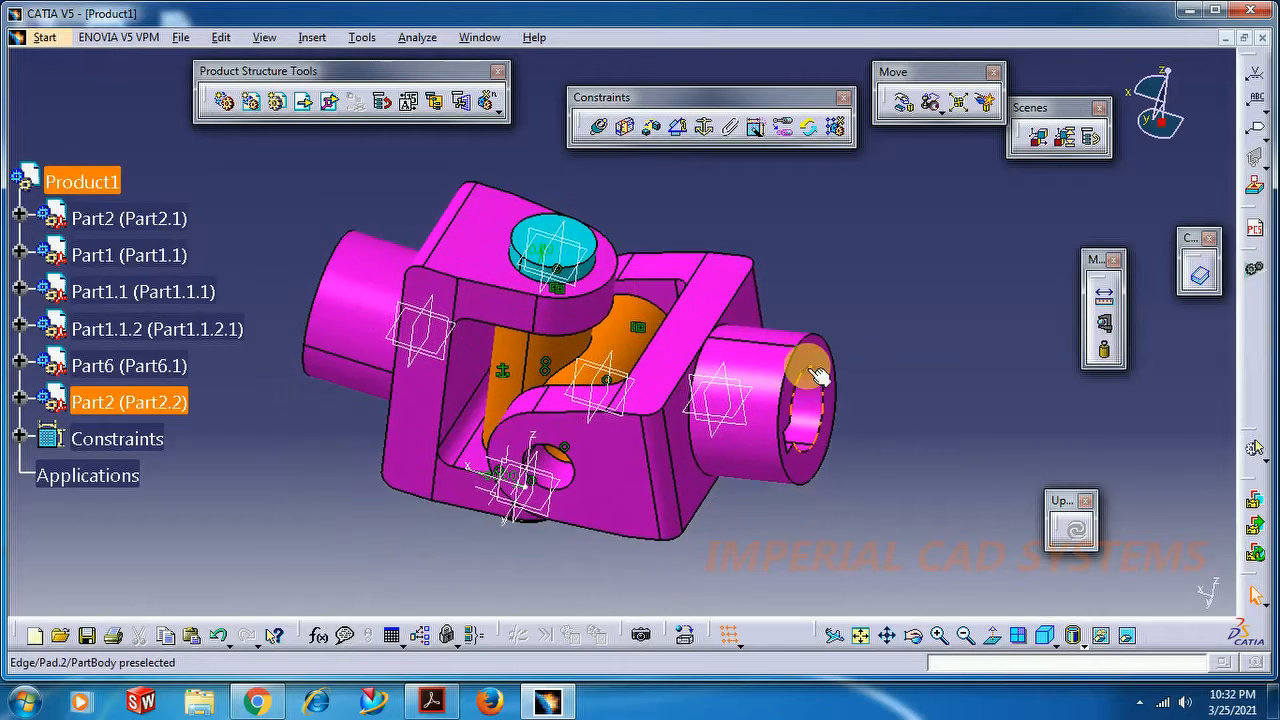
pyautogui.click(917, 636)
pyautogui.moveTo(666, 594); pyautogui.dragTo(709, 531)
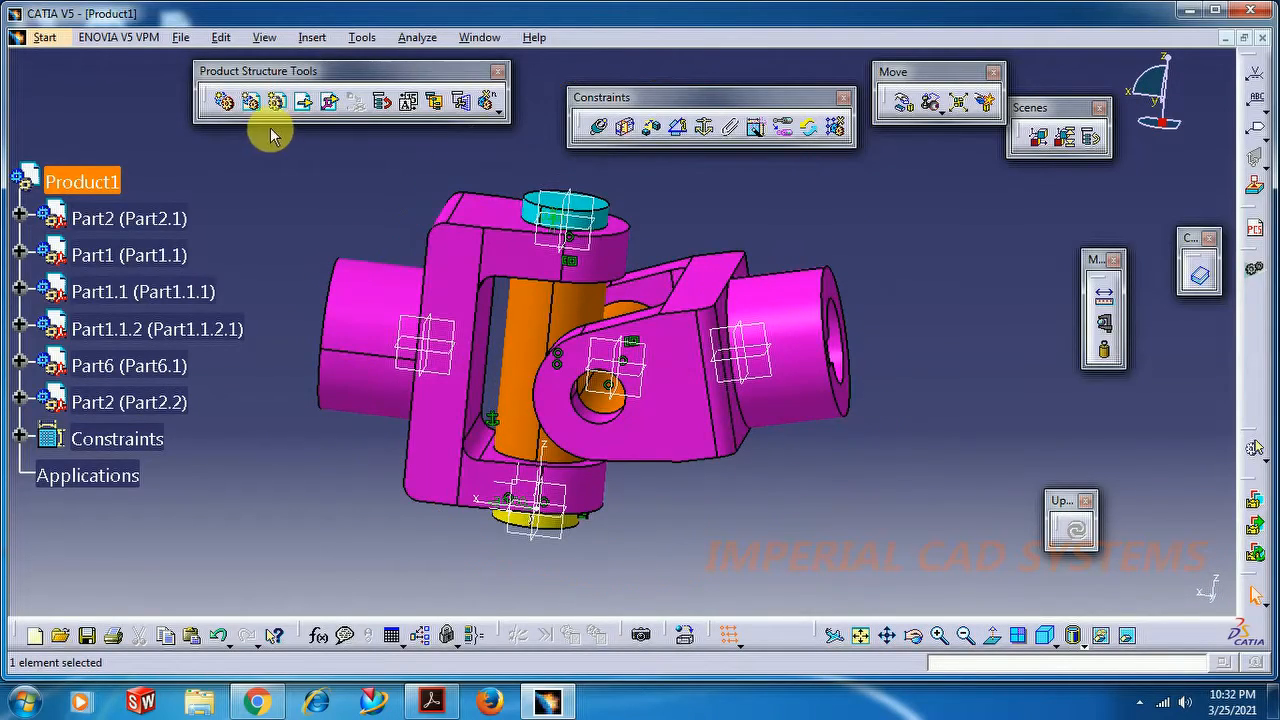
pyautogui.click(331, 103)
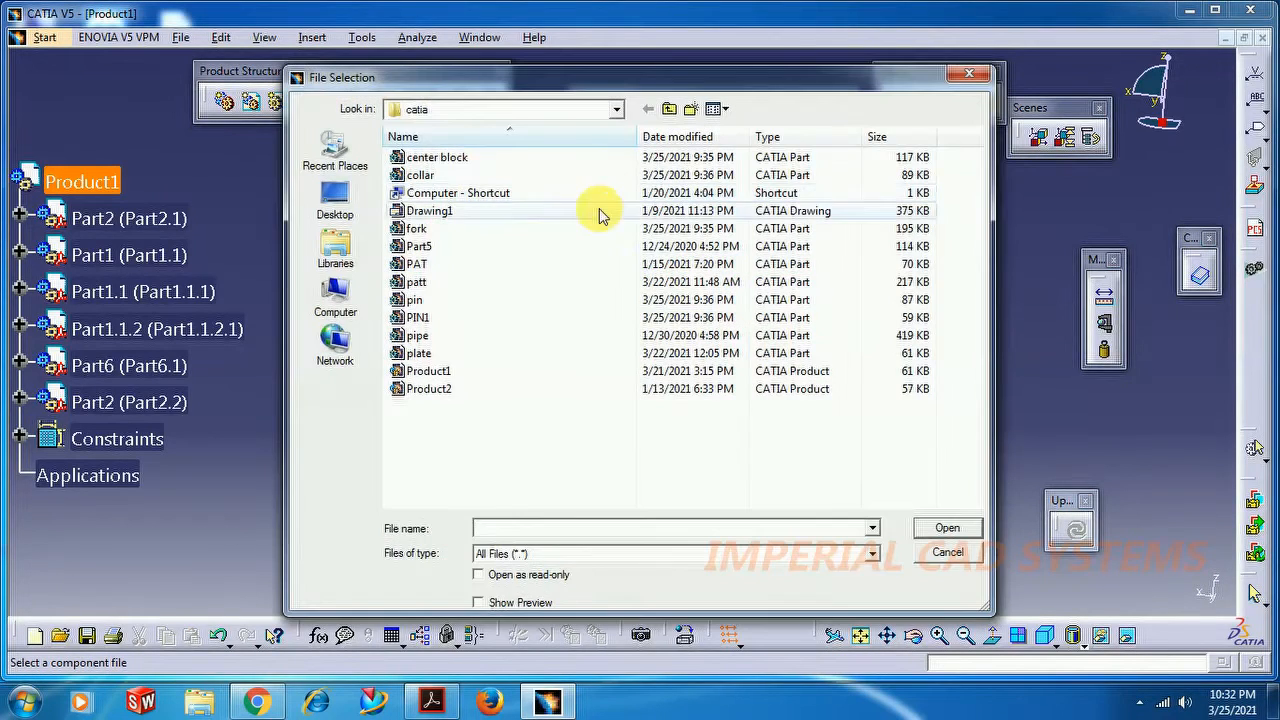
pyautogui.click(970, 78)
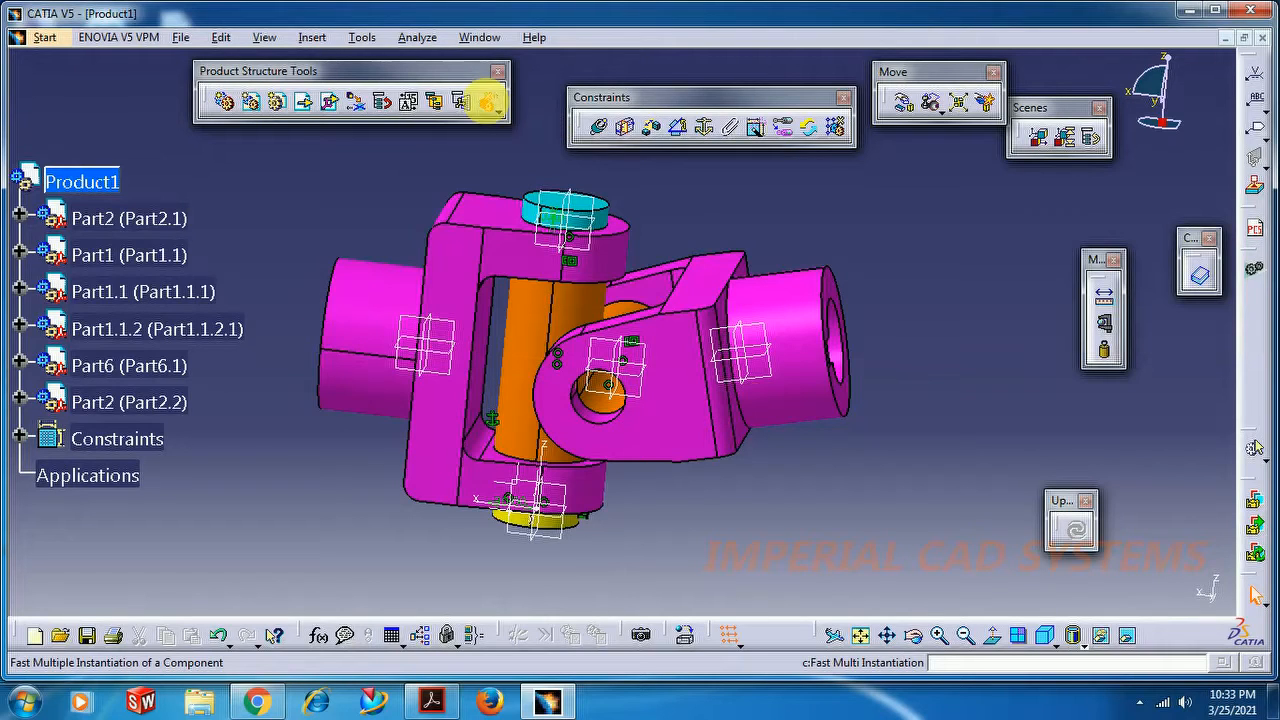
# Step: Try Fast Multi Instantiation on the large pin and undo the copies it creates
pyautogui.click(487, 101)
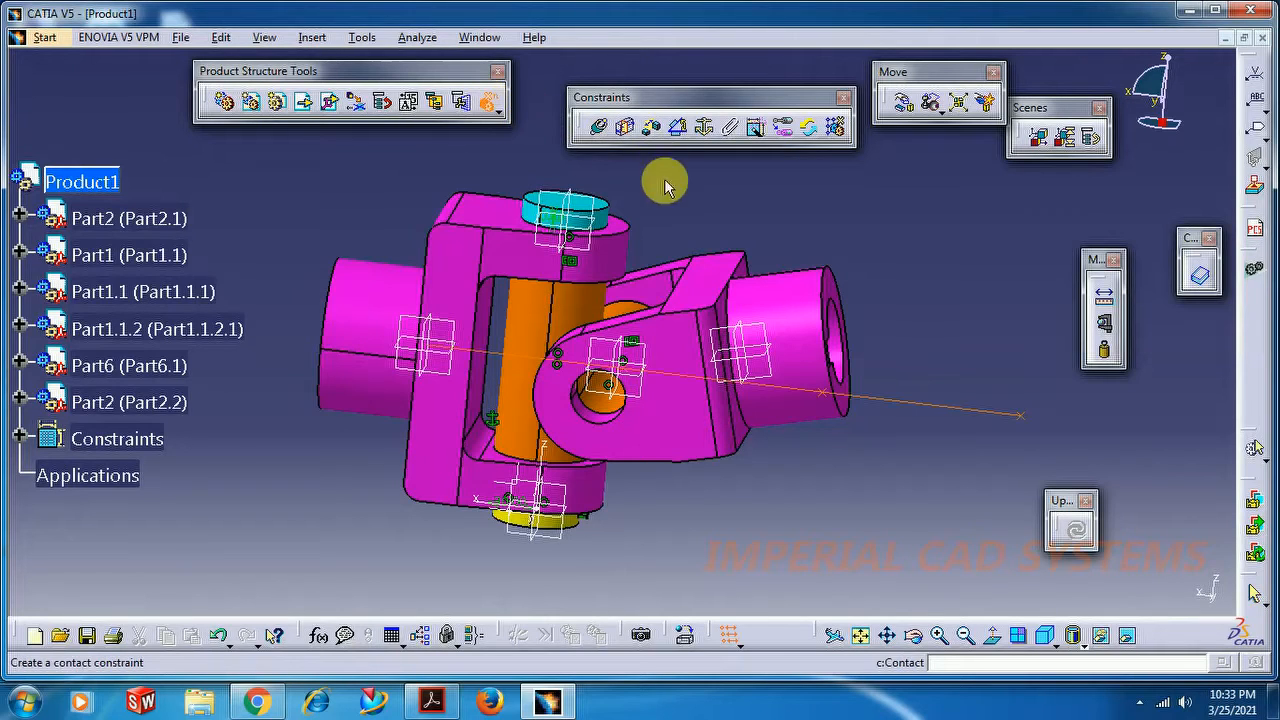
pyautogui.click(615, 222)
pyautogui.moveTo(786, 386); pyautogui.dragTo(500, 337, button='middle')
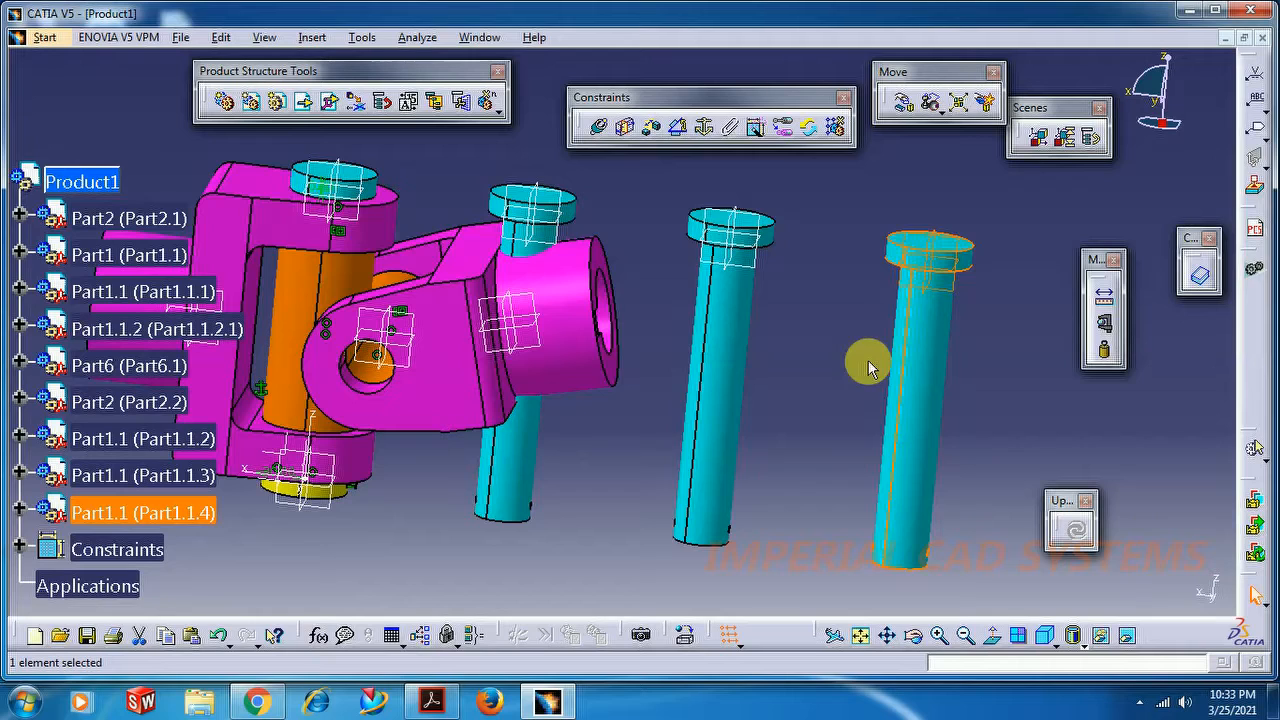
pyautogui.click(1001, 403)
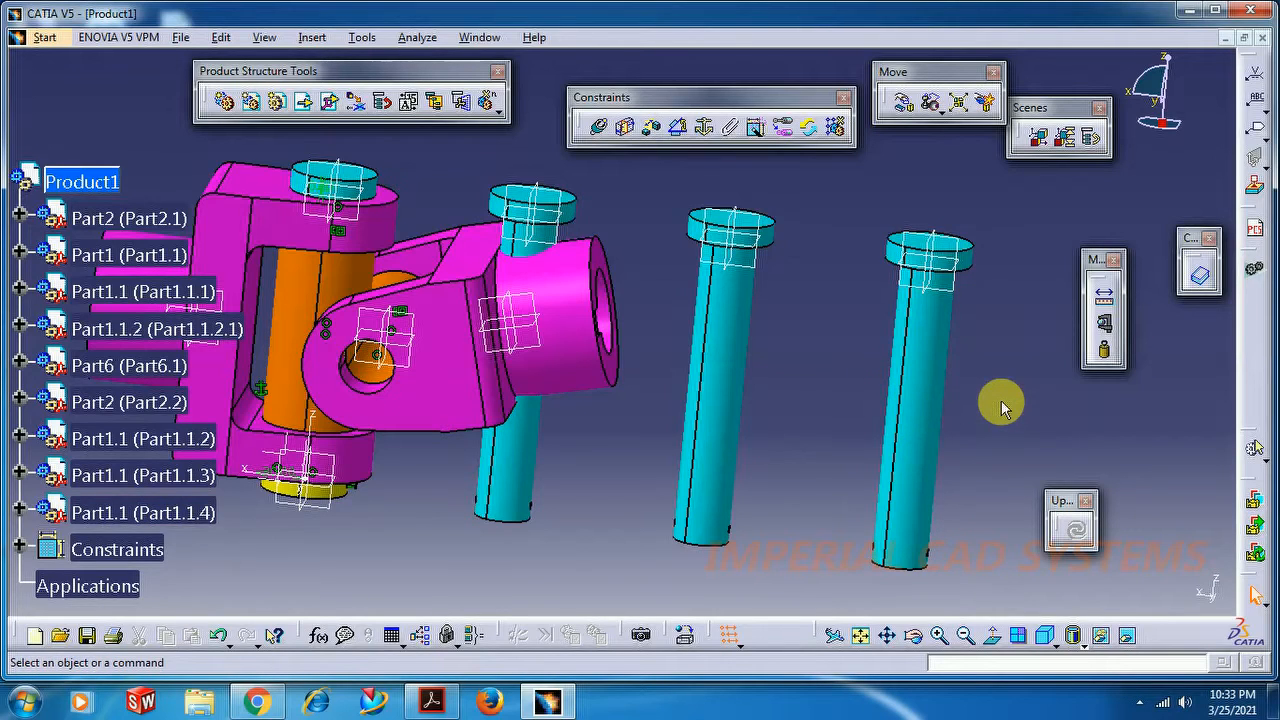
pyautogui.hotkey('ctrl', 'z')
pyautogui.hotkey('ctrl', 'z')
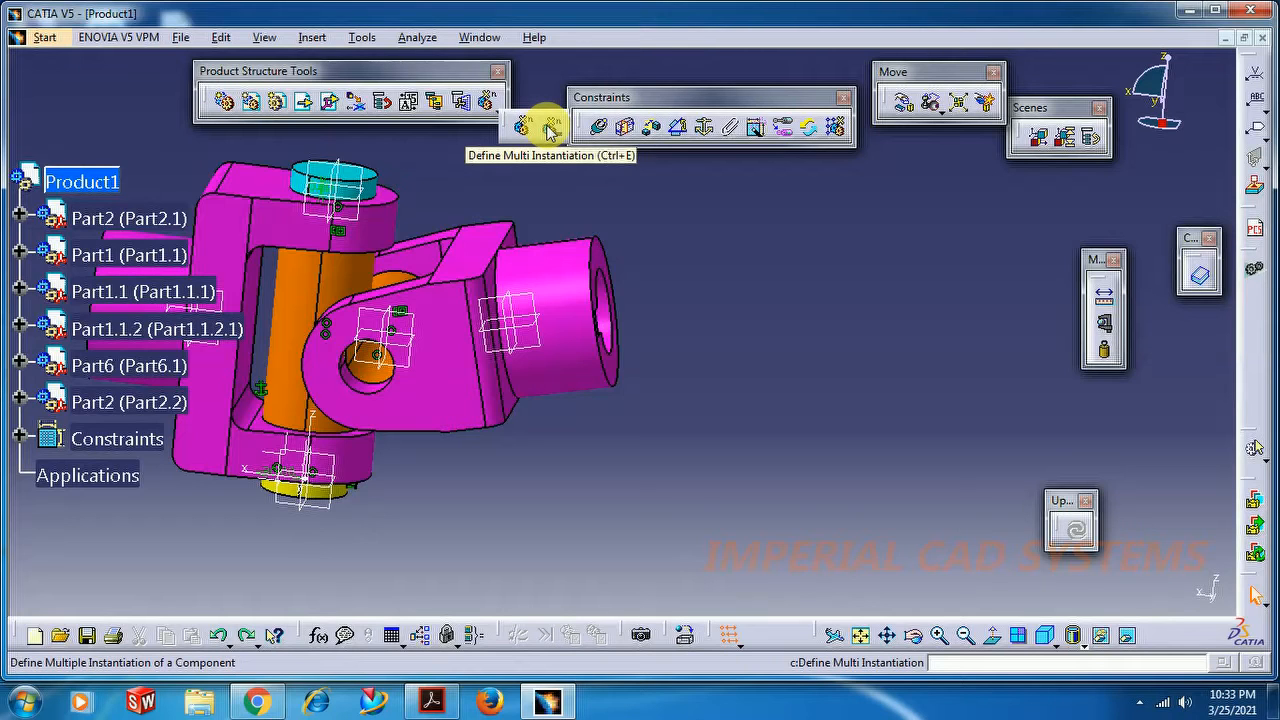
# Step: Create one new instance of the large pin with Define Multi Instantiation, offset 350 mm in the negative X direction
pyautogui.click(551, 130)
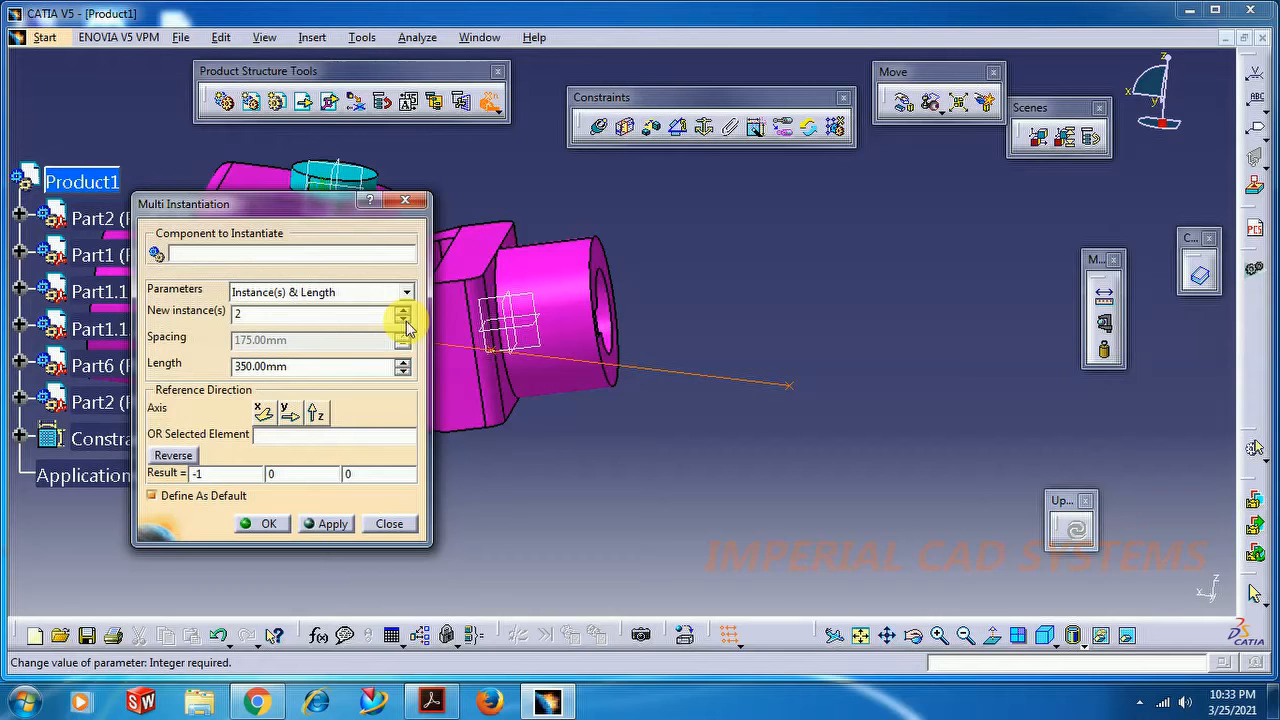
pyautogui.moveTo(294, 206); pyautogui.dragTo(918, 200)
pyautogui.moveTo(489, 361); pyautogui.dragTo(547, 369, button='middle')
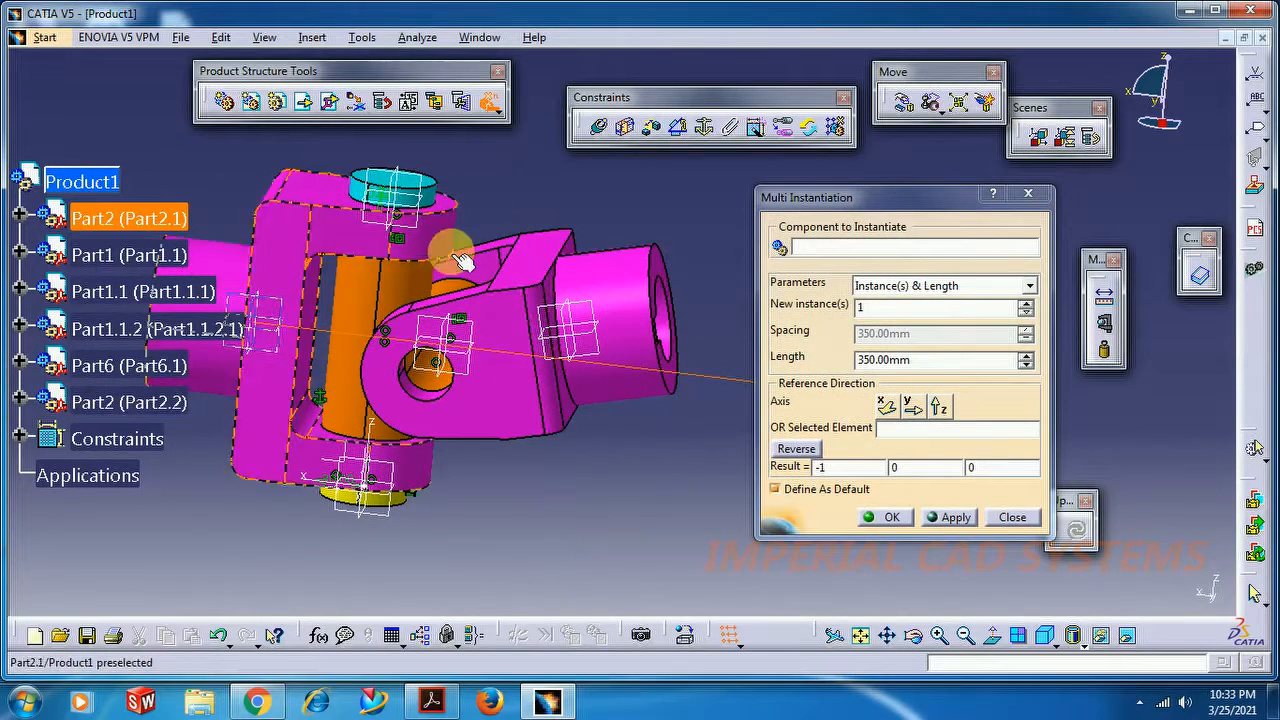
pyautogui.click(395, 186)
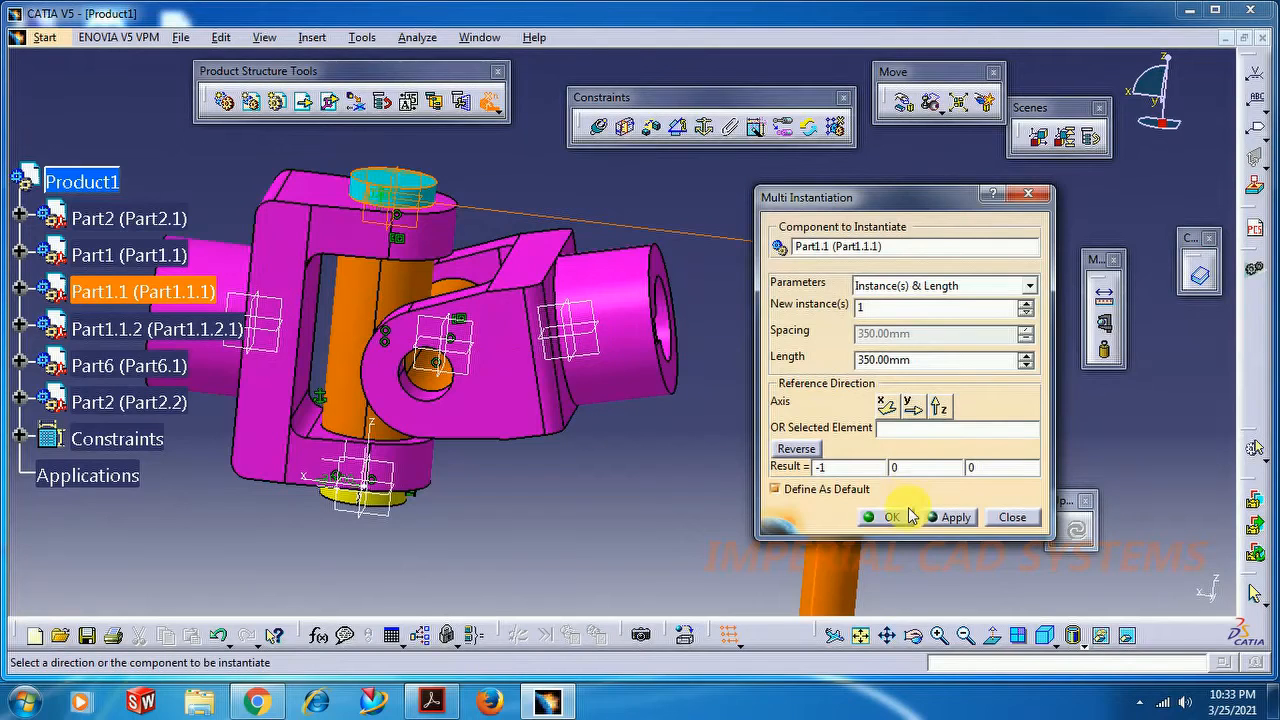
pyautogui.click(893, 517)
# Step: Add a coincidence constraint between the new pin's axis and the axis of the second fork's arm hole
pyautogui.moveTo(720, 449); pyautogui.dragTo(700, 308, button='middle')
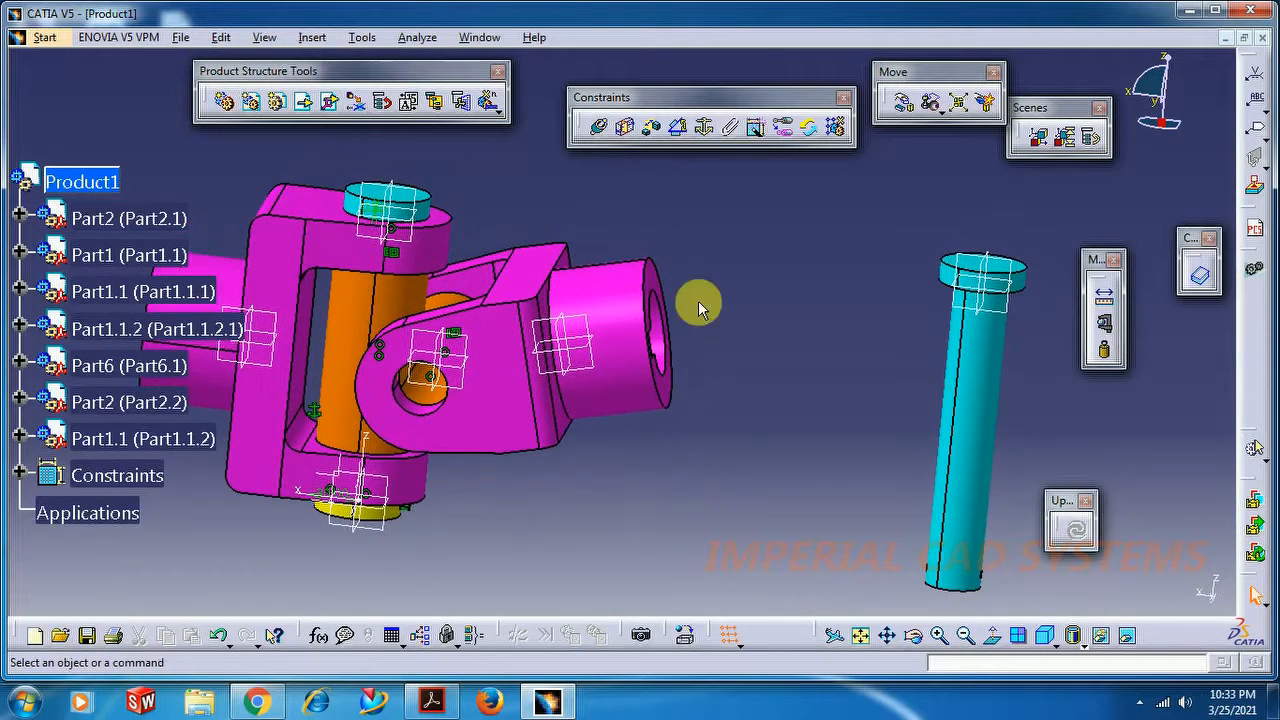
pyautogui.click(601, 128)
pyautogui.click(980, 366)
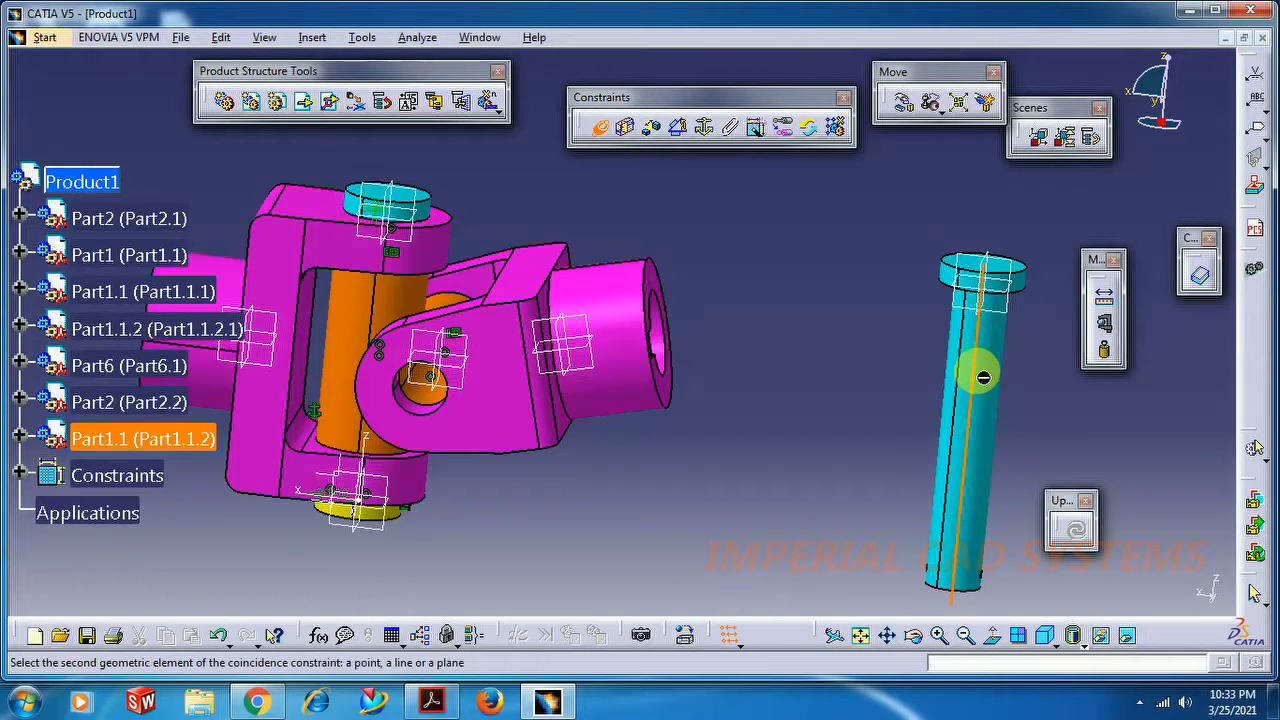
pyautogui.click(437, 410)
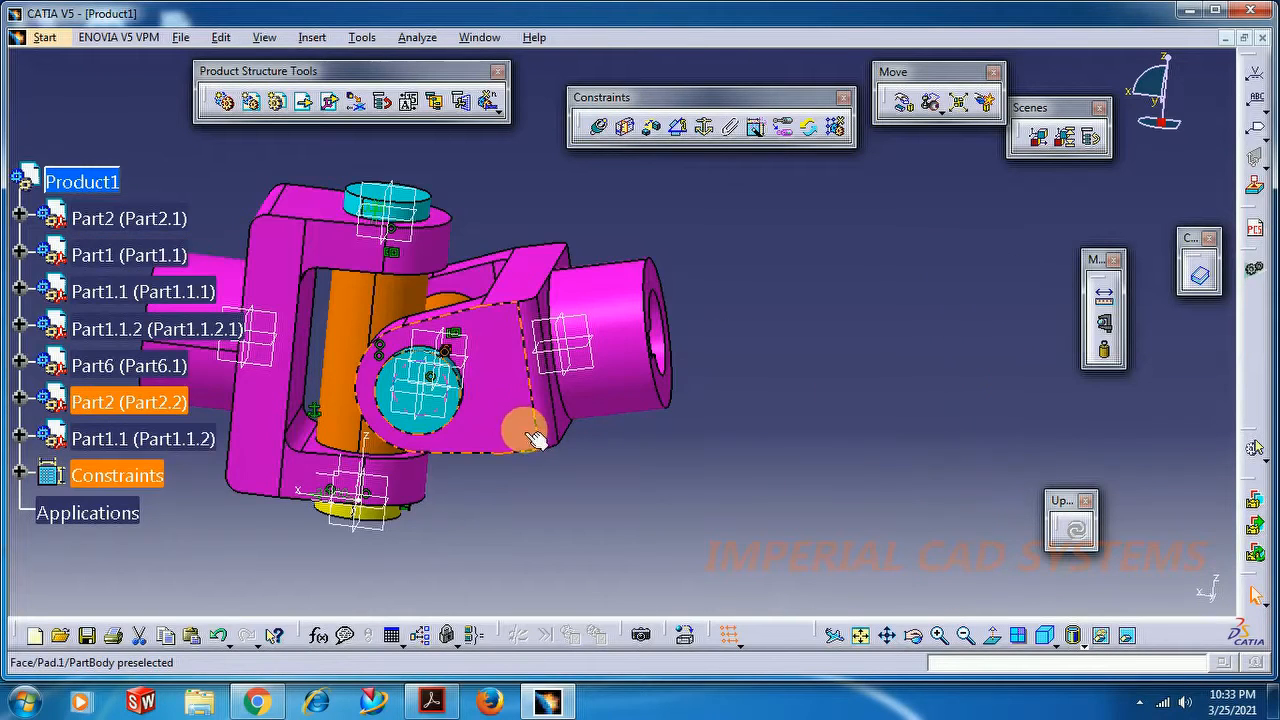
pyautogui.click(654, 493)
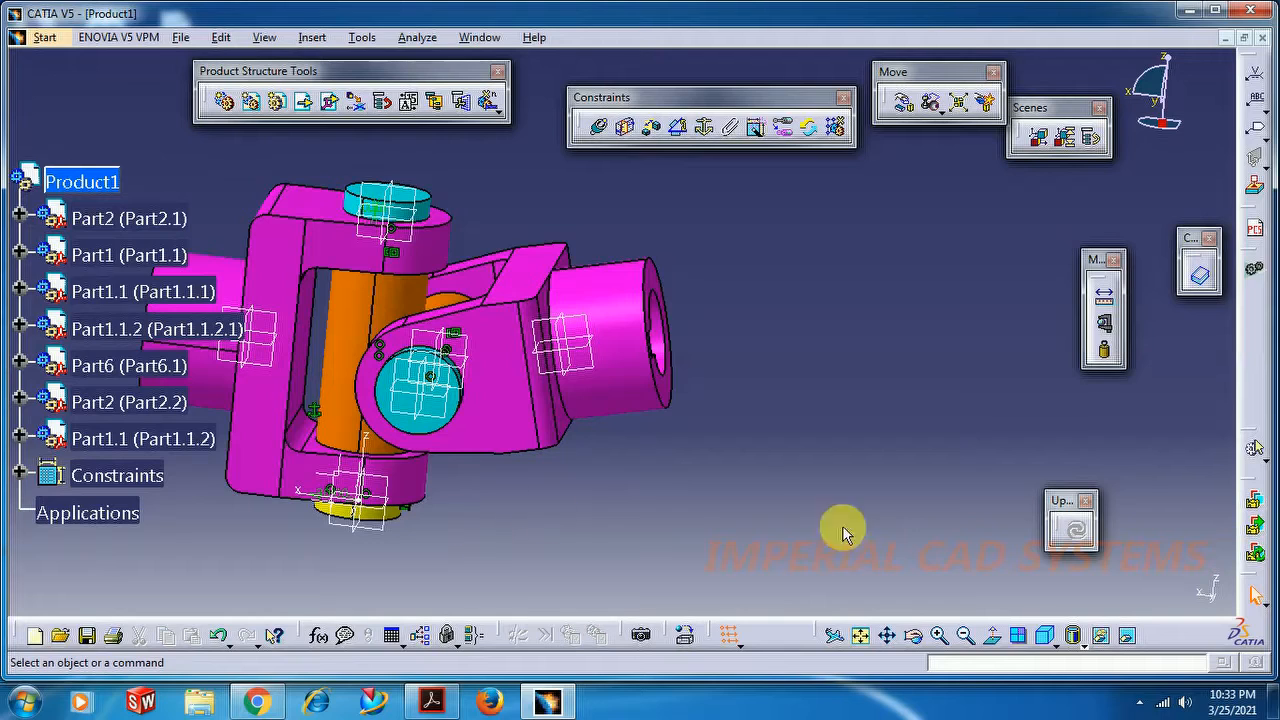
# Step: Manipulate the new large pin along the X and Y axes so it is partly pulled out of the second fork's arm hole
pyautogui.moveTo(680, 235); pyautogui.dragTo(905, 188, button='middle')
pyautogui.click(905, 104)
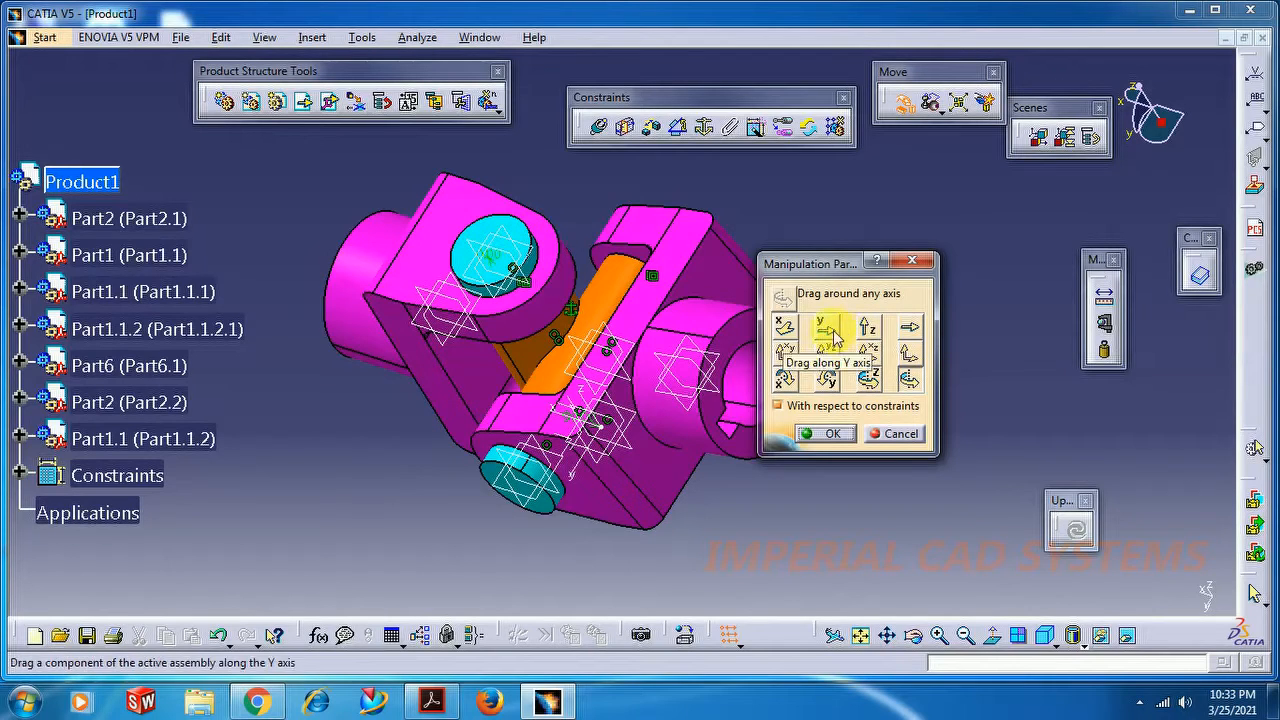
pyautogui.click(785, 326)
pyautogui.moveTo(509, 477); pyautogui.dragTo(483, 548)
pyautogui.moveTo(550, 498); pyautogui.dragTo(579, 570)
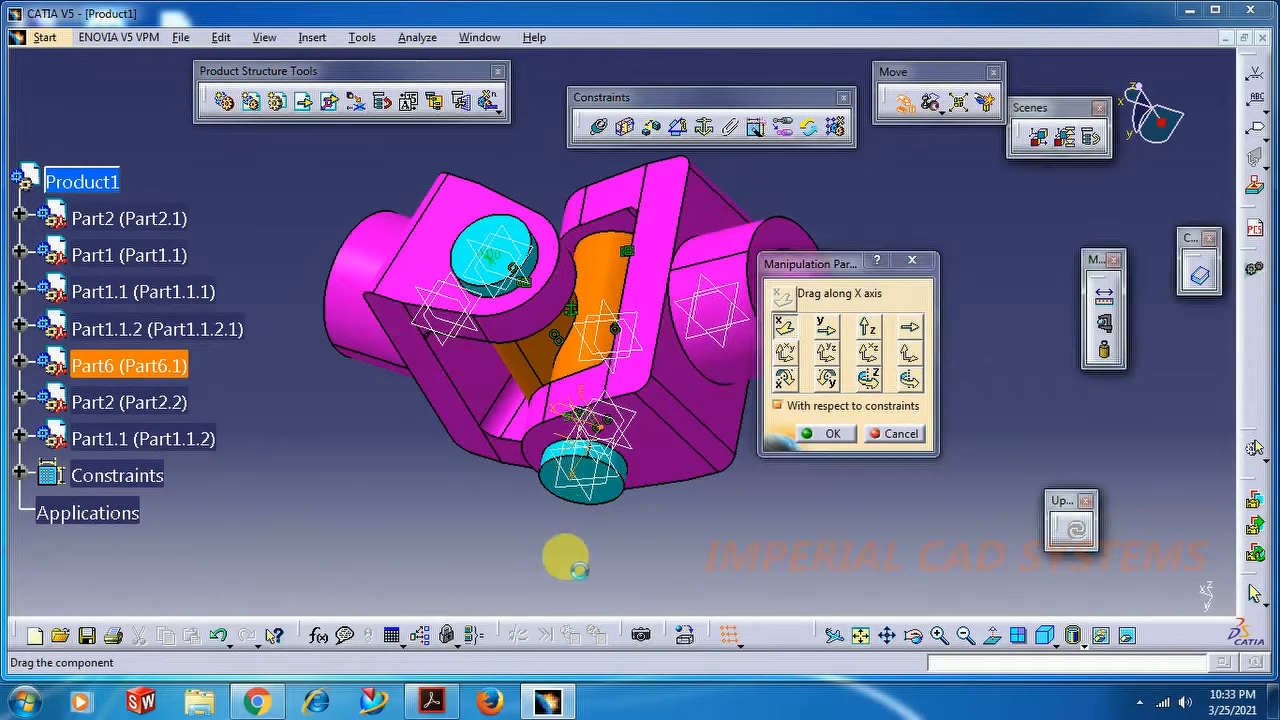
pyautogui.click(826, 327)
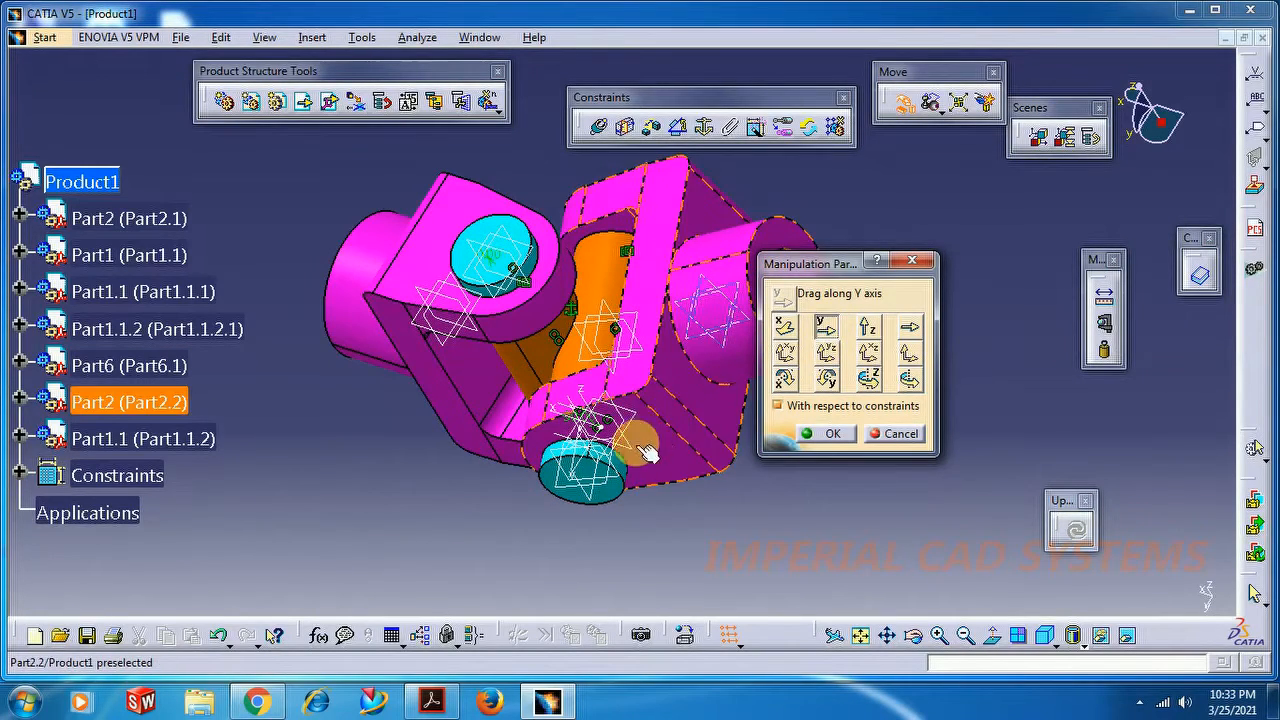
pyautogui.moveTo(600, 486); pyautogui.dragTo(666, 560)
pyautogui.click(818, 434)
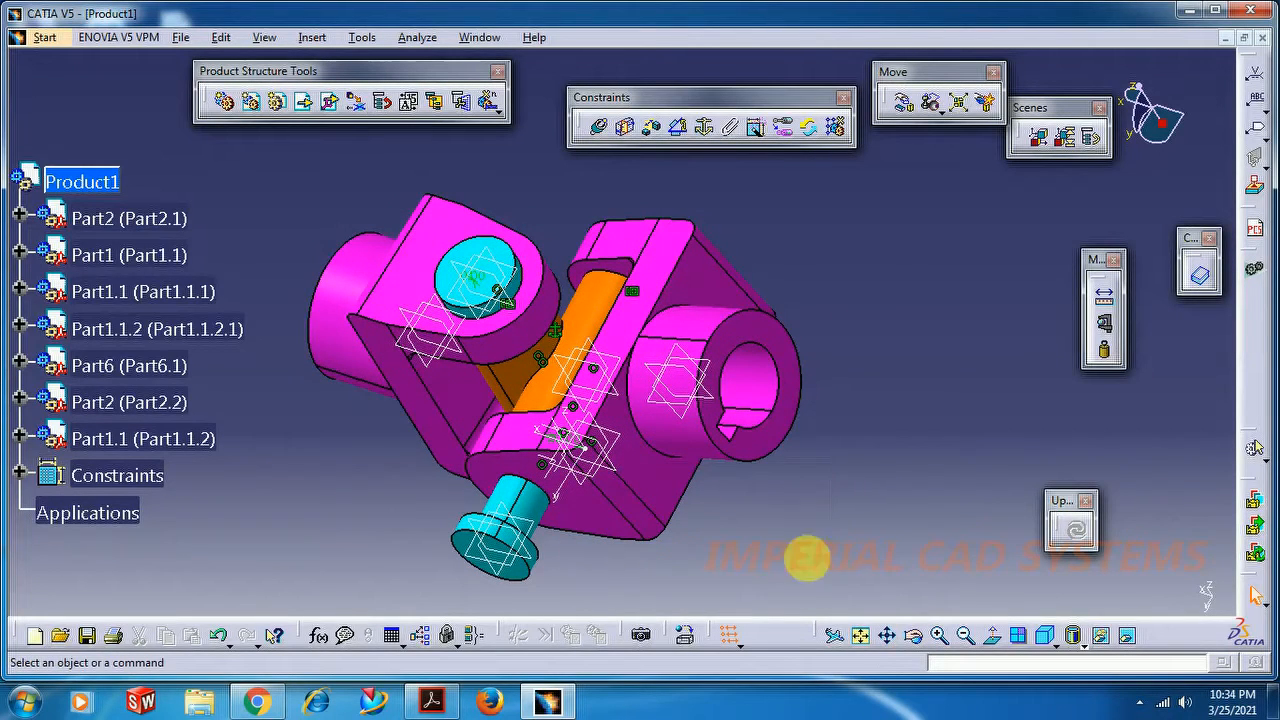
# Step: Add a quick constraint between the inner face of the new pin's head and the outer face of the second fork's arm
pyautogui.moveTo(895, 598); pyautogui.dragTo(789, 229, button='middle')
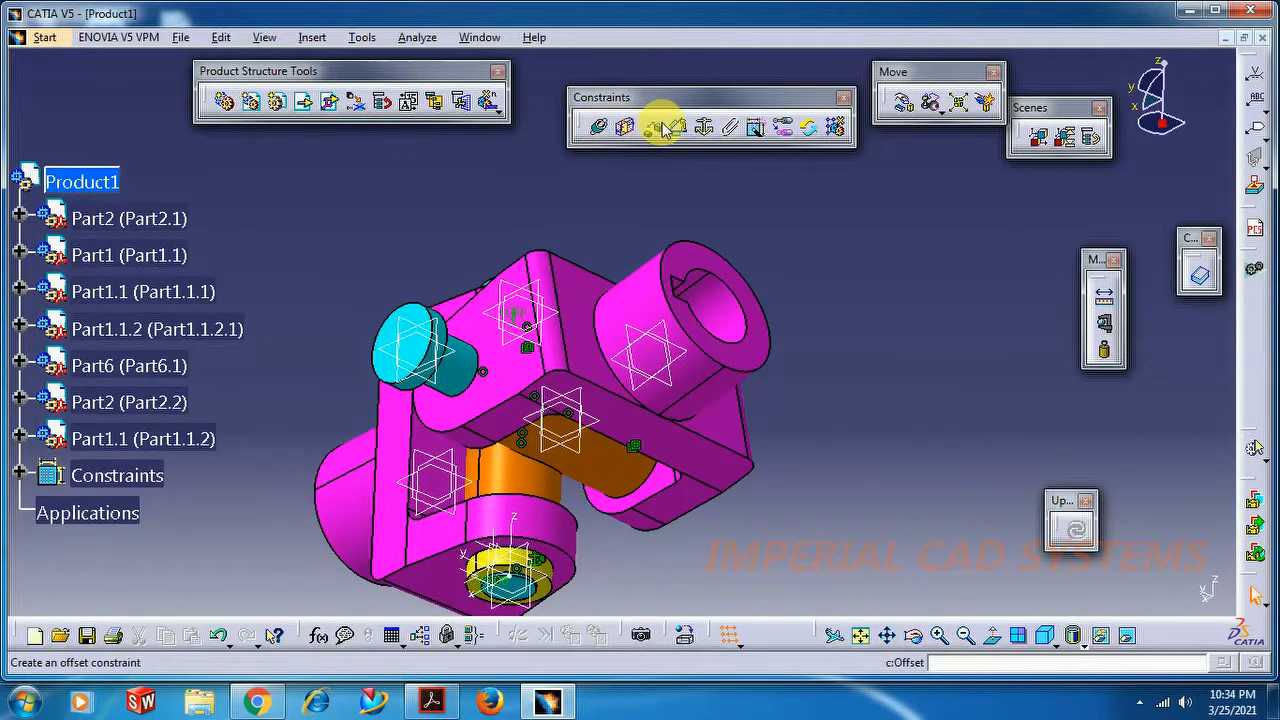
pyautogui.click(755, 128)
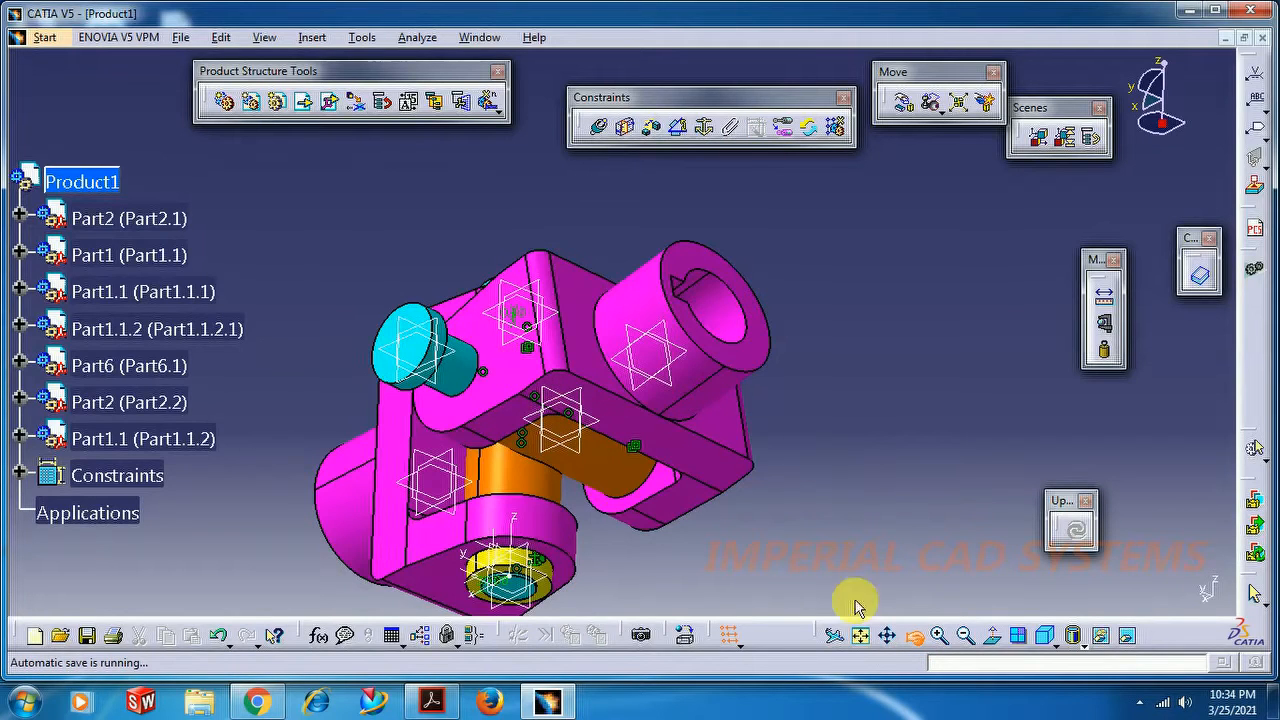
pyautogui.moveTo(603, 362); pyautogui.dragTo(780, 363, button='middle')
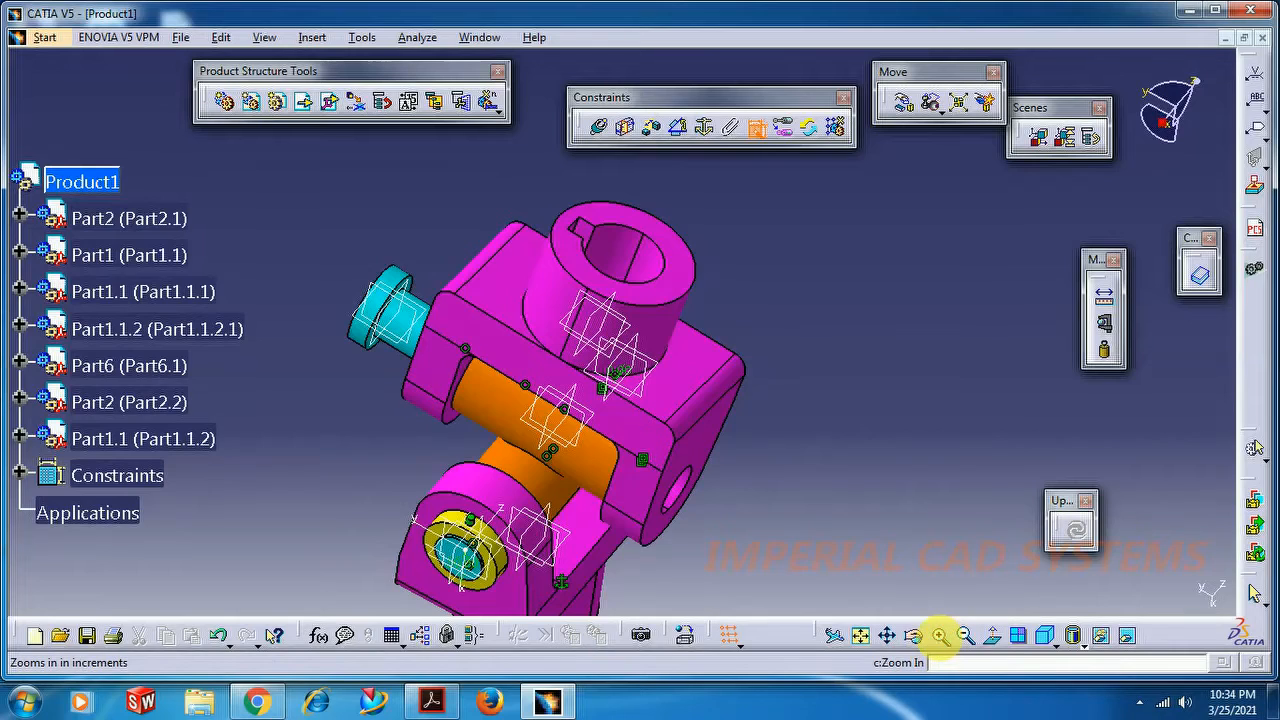
pyautogui.click(939, 635)
pyautogui.moveTo(626, 432); pyautogui.dragTo(1016, 470, button='middle')
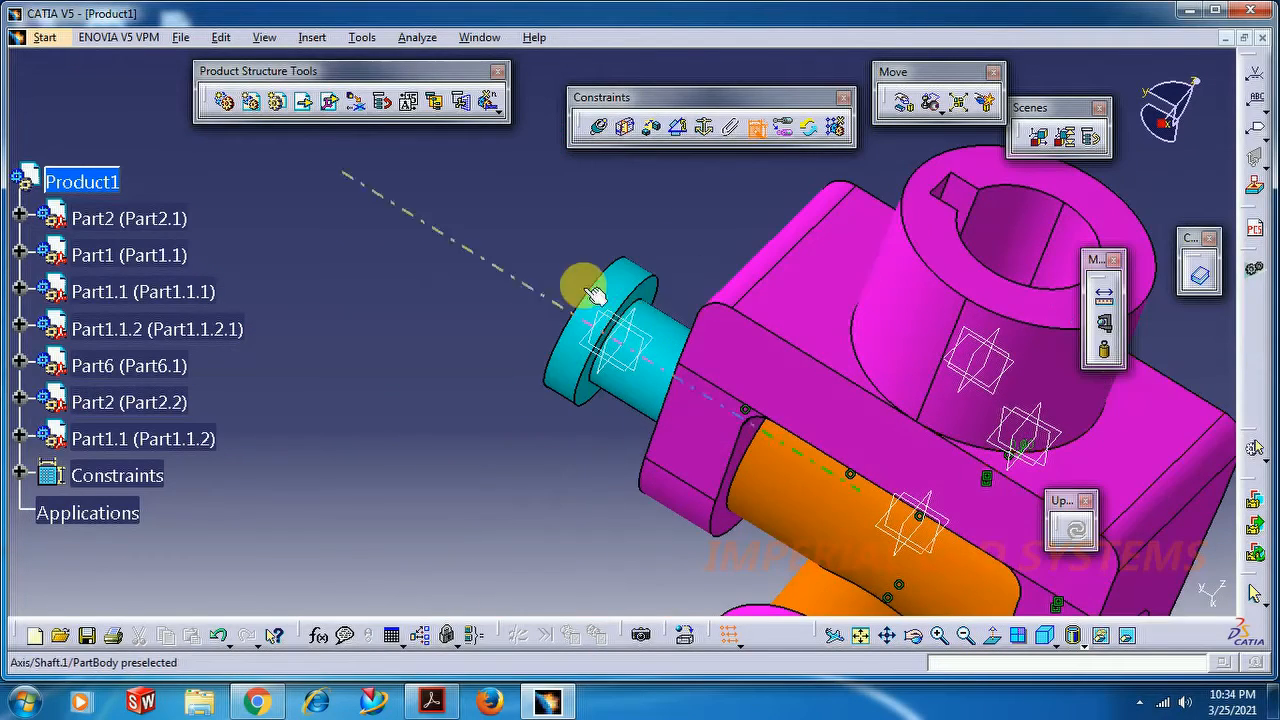
pyautogui.click(658, 300)
pyautogui.click(697, 328)
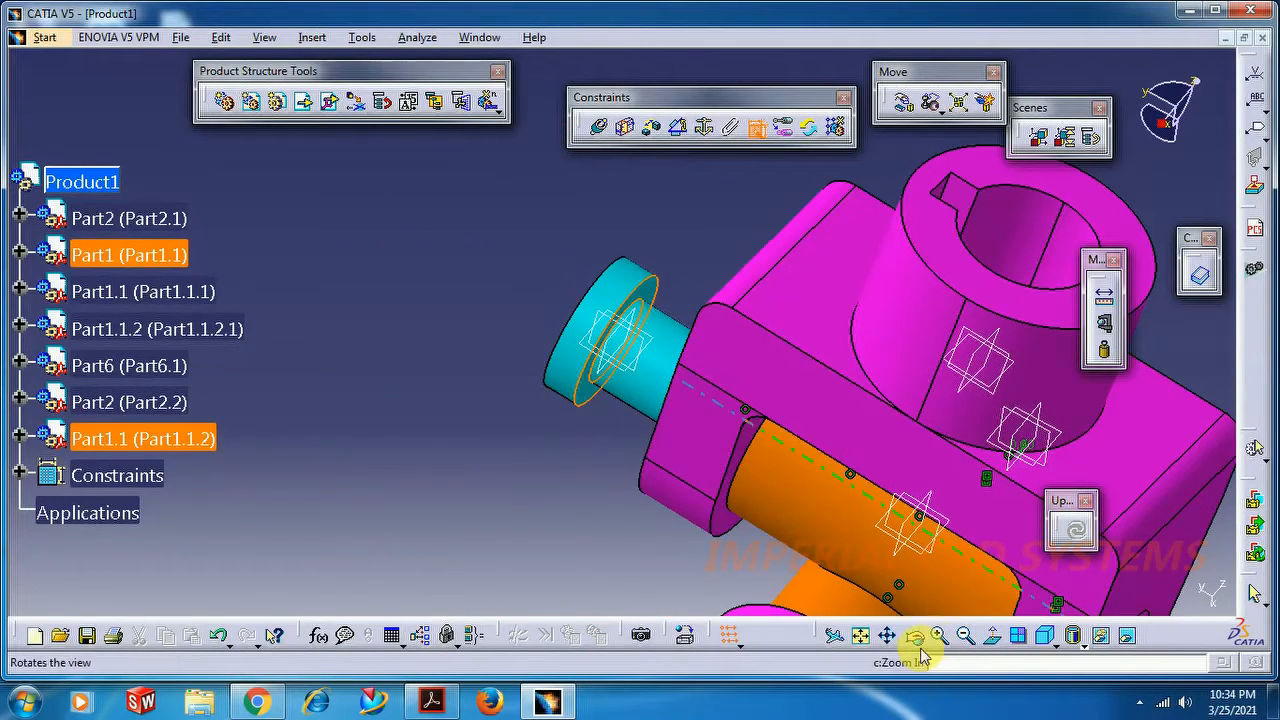
pyautogui.click(914, 638)
pyautogui.moveTo(882, 515); pyautogui.dragTo(720, 330)
pyautogui.click(718, 331)
pyautogui.moveTo(643, 329); pyautogui.dragTo(1045, 710, button='middle')
# Step: Insert the existing part file collar into Product1 with positioning
pyautogui.click(966, 638)
pyautogui.click(966, 638)
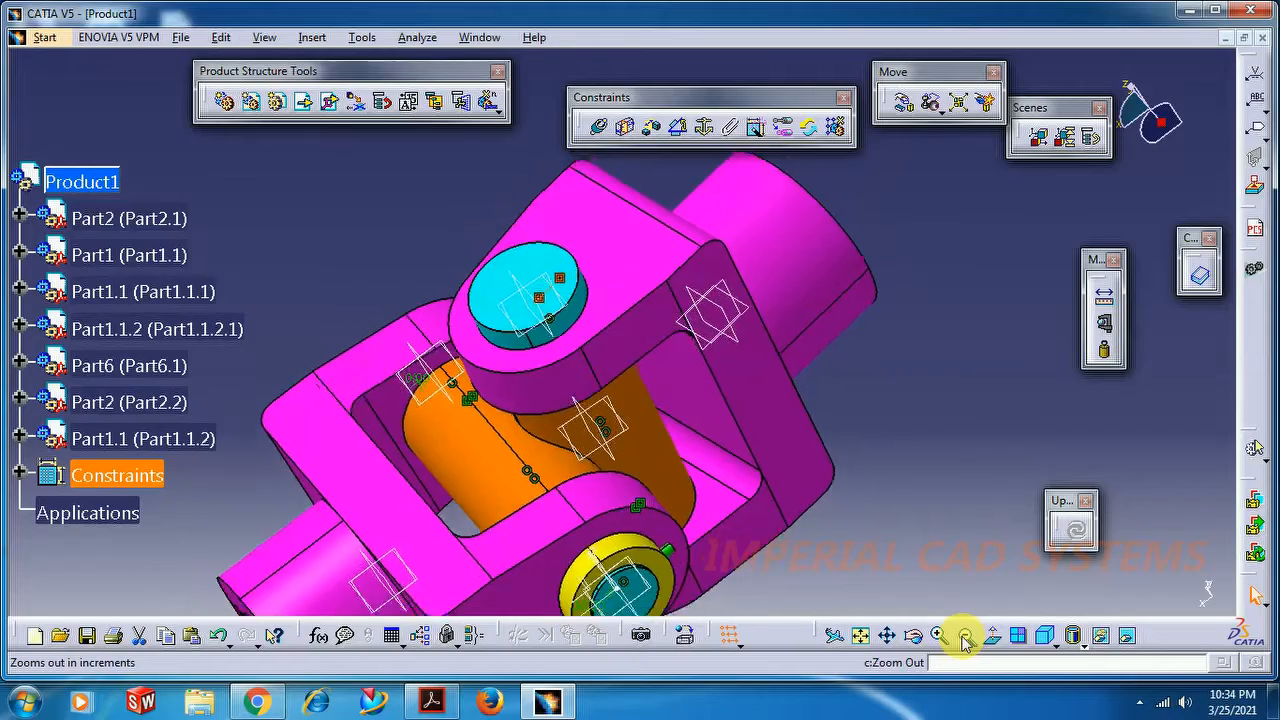
pyautogui.click(918, 638)
pyautogui.moveTo(756, 536); pyautogui.dragTo(842, 300)
pyautogui.moveTo(795, 432); pyautogui.dragTo(716, 322, button='middle')
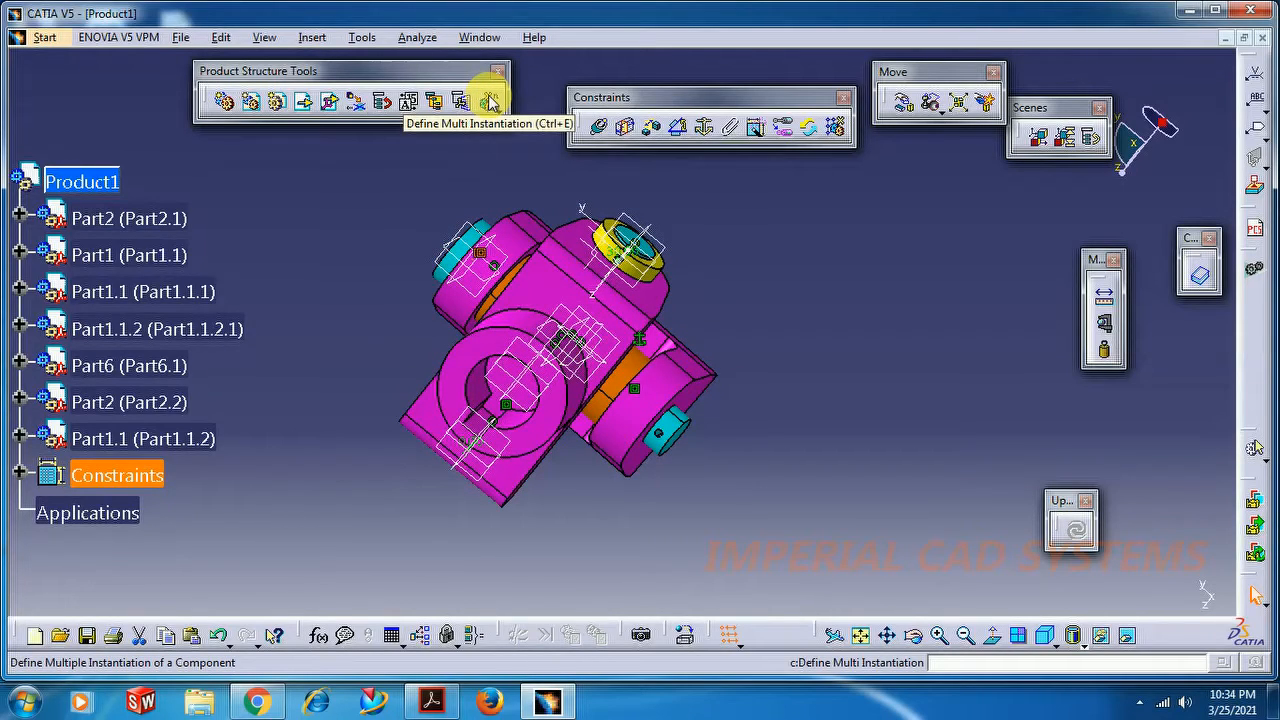
pyautogui.click(331, 101)
pyautogui.click(95, 184)
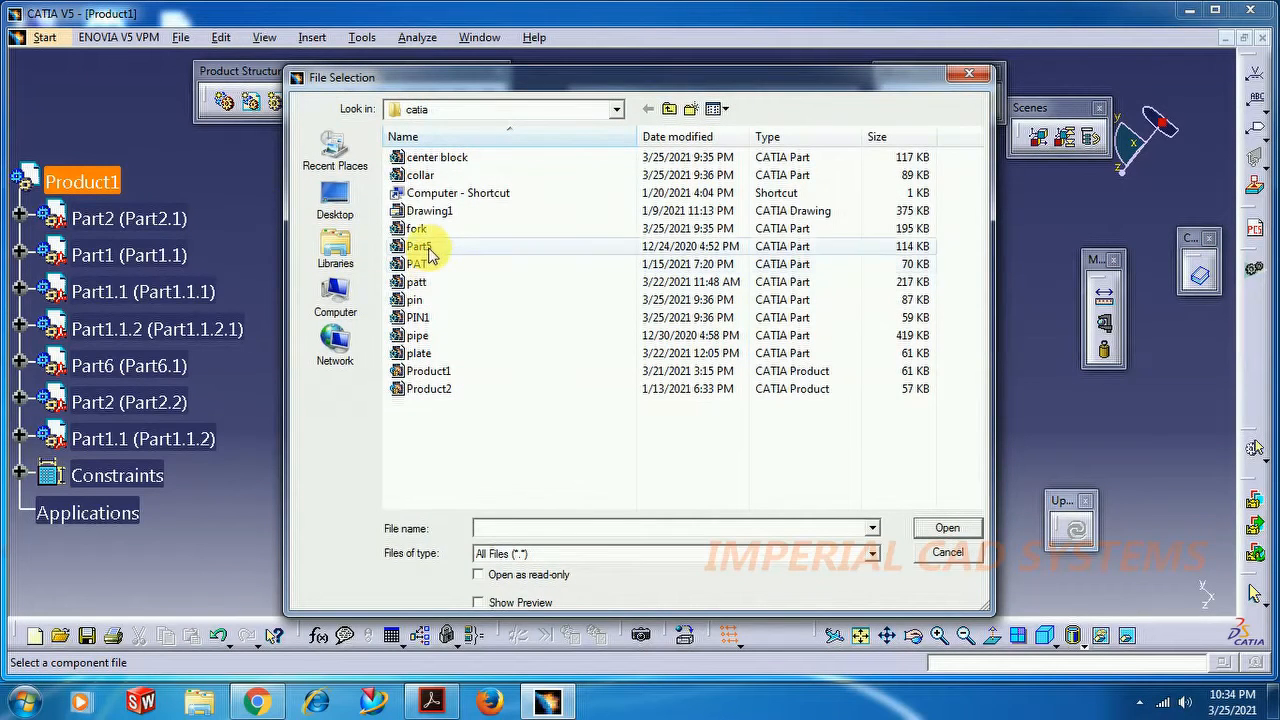
pyautogui.click(415, 176)
pyautogui.click(947, 530)
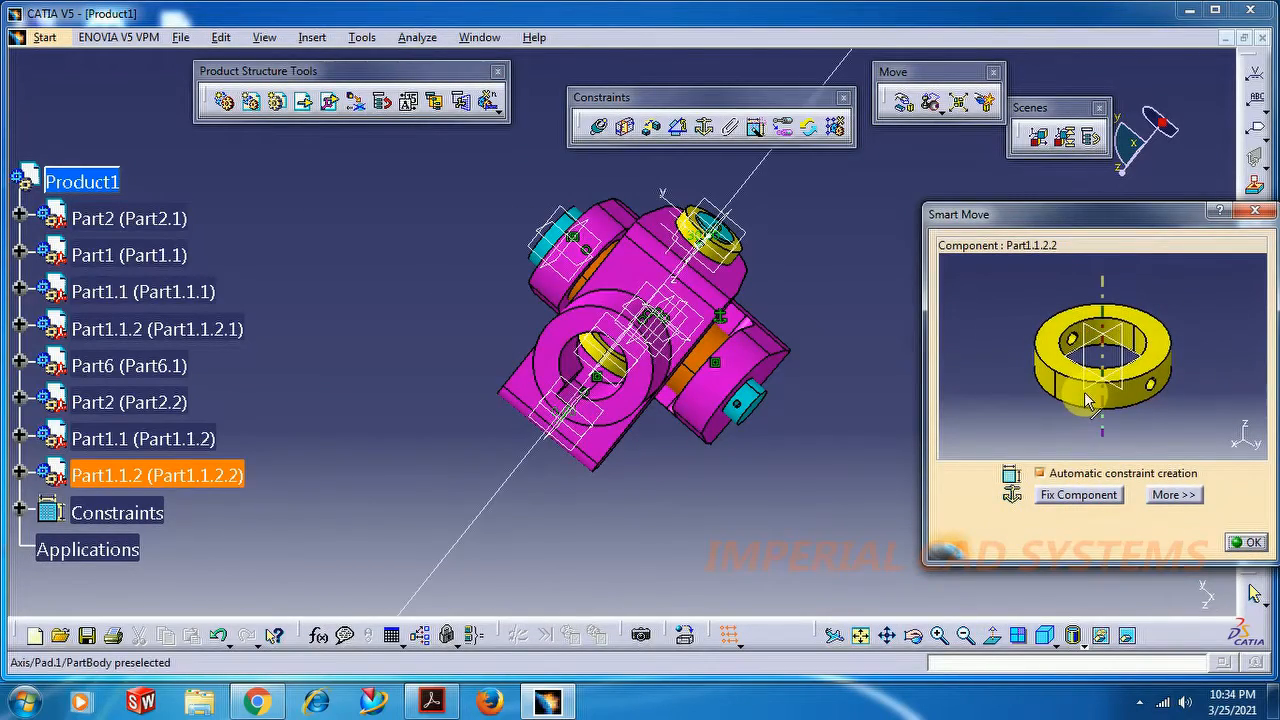
# Step: Use Smart Move to align the new collar's central axis with the second large pin's axis at its free end
pyautogui.click(940, 636)
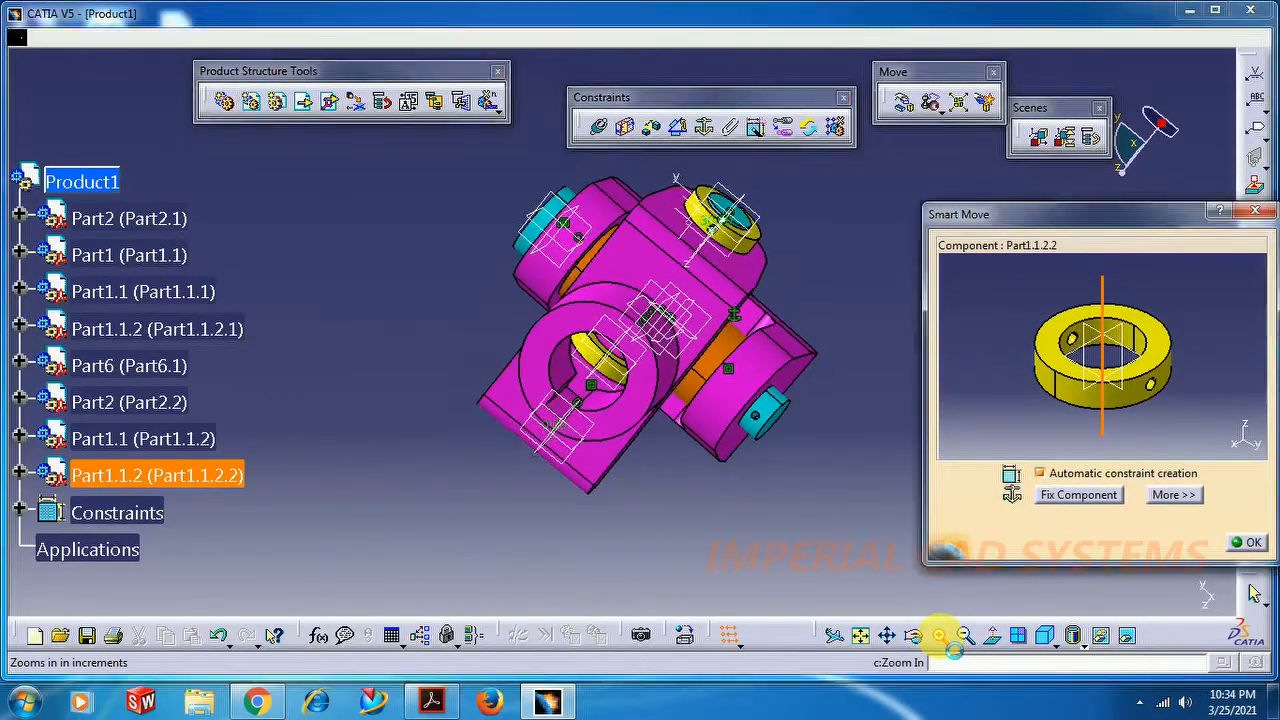
pyautogui.click(940, 636)
pyautogui.moveTo(566, 498); pyautogui.dragTo(583, 493, button='middle')
pyautogui.click(815, 450)
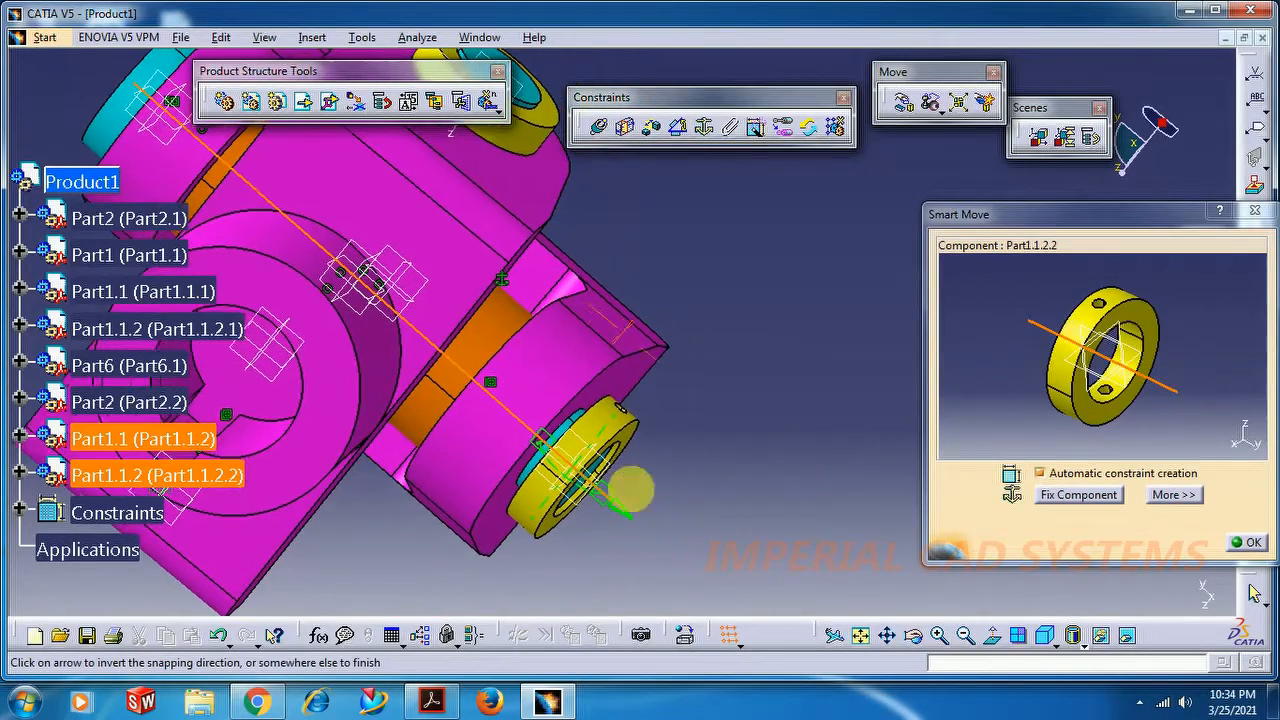
pyautogui.click(1252, 543)
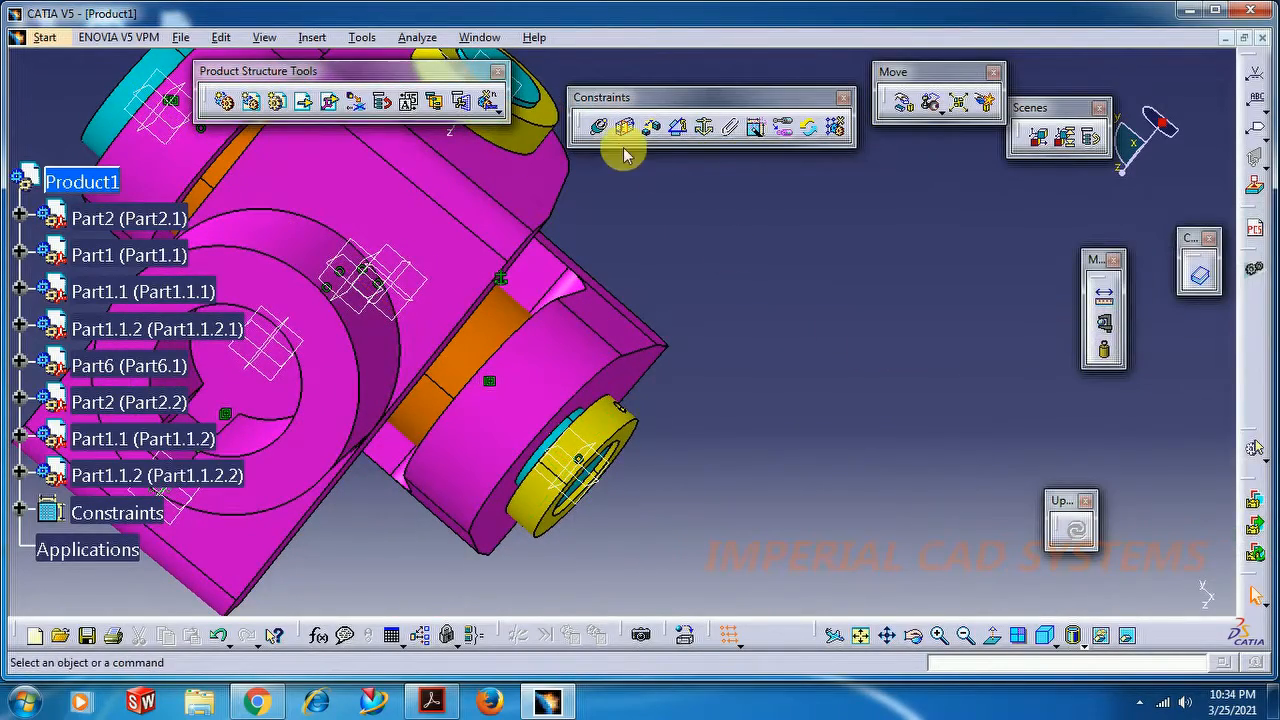
# Step: Manipulate the new collar along the Y axis so it sits clear of the second large pin's end
pyautogui.click(902, 102)
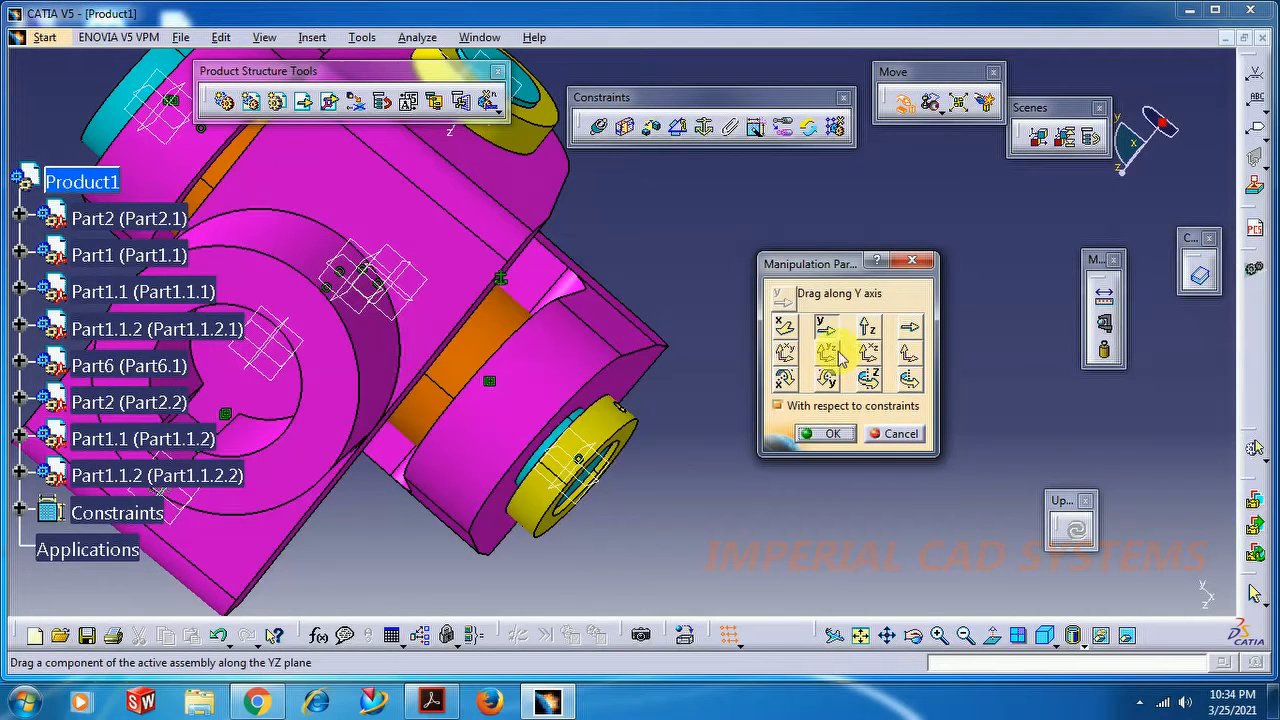
pyautogui.moveTo(615, 432); pyautogui.dragTo(726, 512)
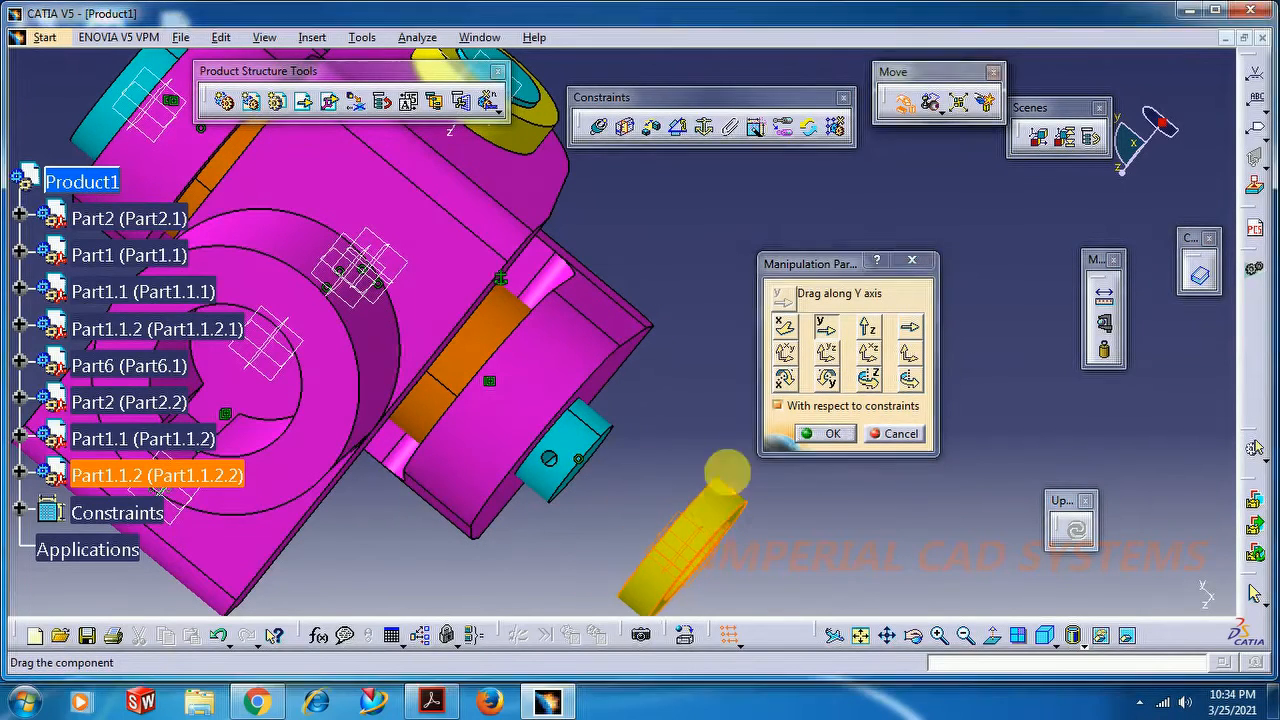
pyautogui.click(828, 435)
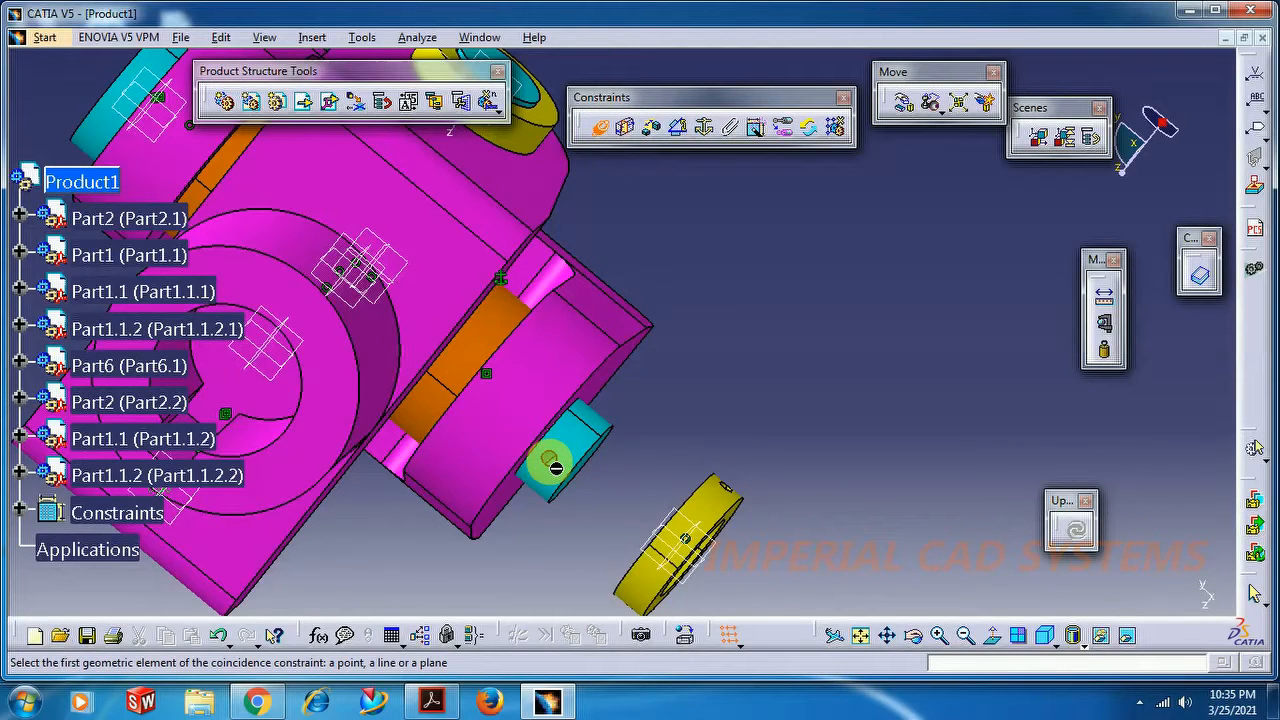
# Step: Add a coincidence constraint between the cross-hole axis of the second large pin and the radial hole axis of the new collar
pyautogui.click(938, 635)
pyautogui.moveTo(643, 506); pyautogui.dragTo(551, 421, button='middle')
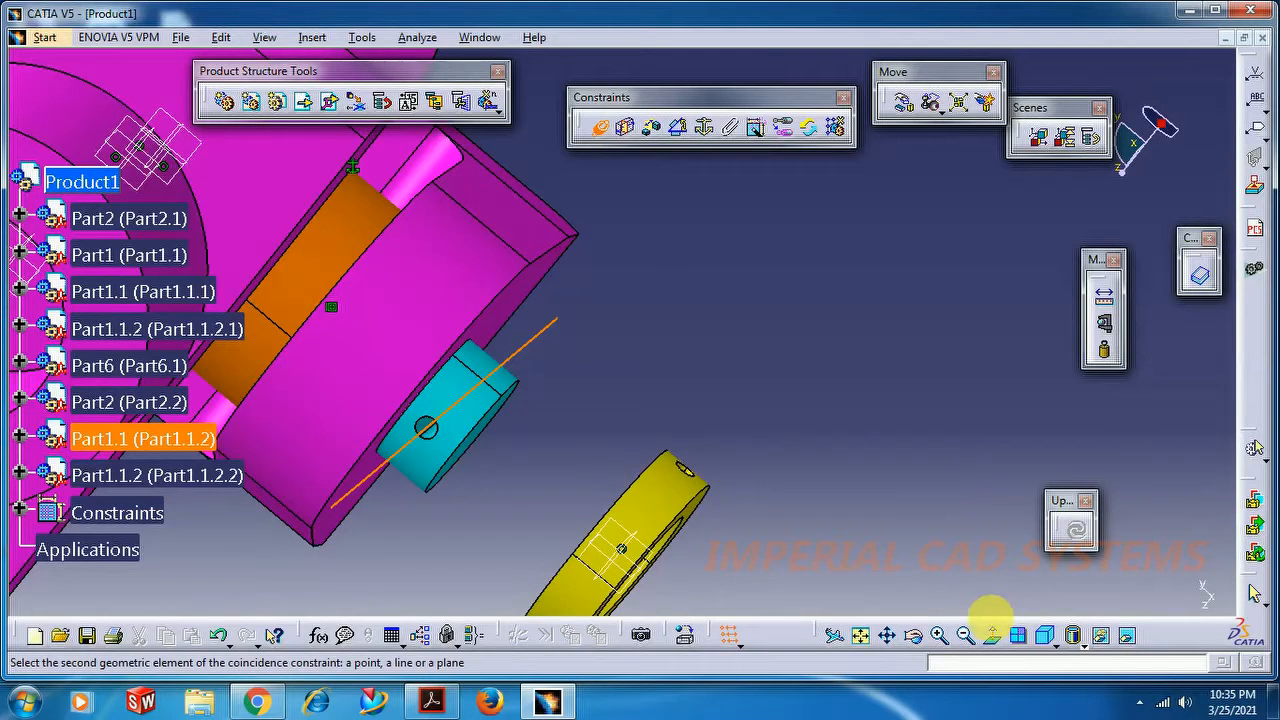
pyautogui.moveTo(895, 555); pyautogui.dragTo(645, 477)
pyautogui.click(642, 485)
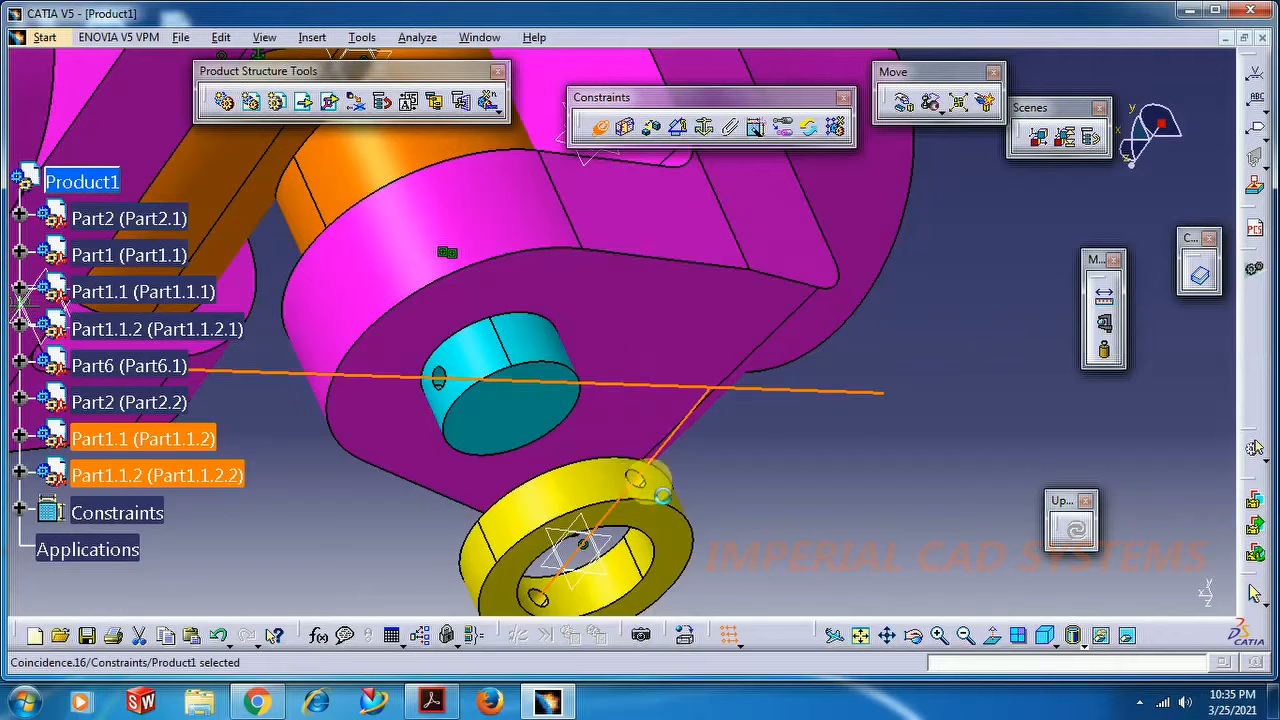
# Step: Insert the existing part file PIN1 into Product1 with positioning
pyautogui.click(966, 636)
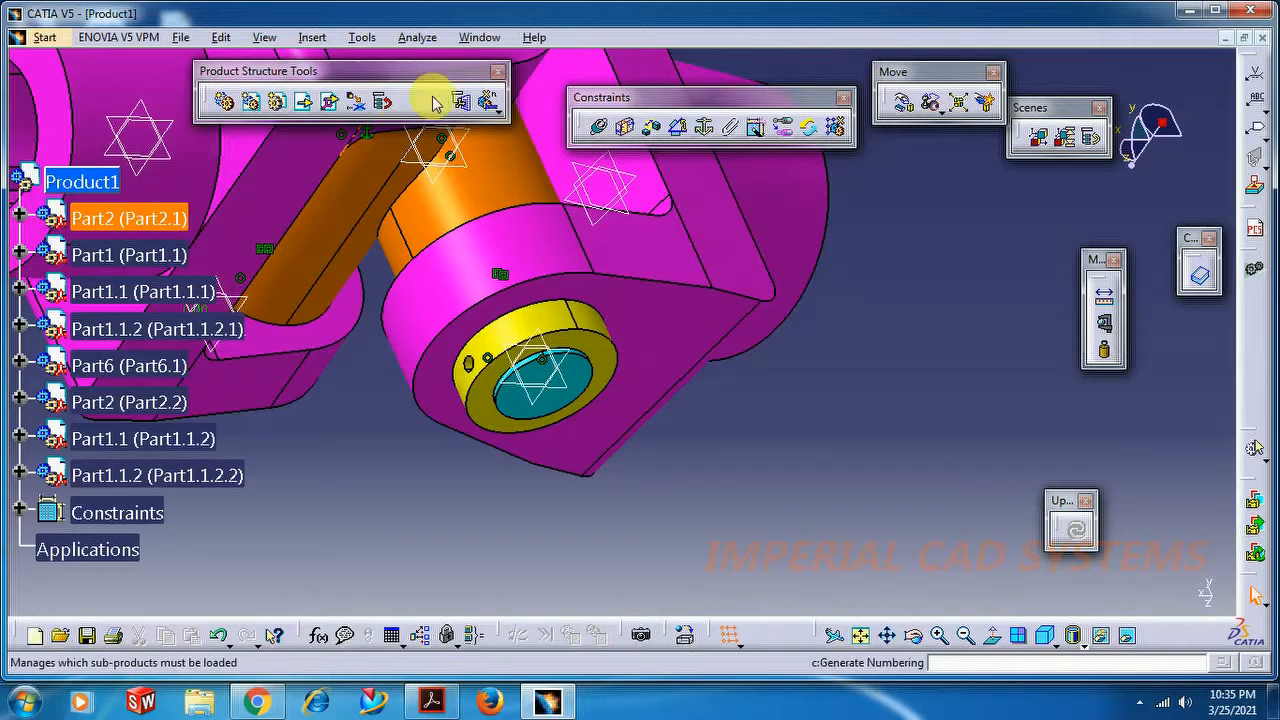
pyautogui.click(330, 101)
pyautogui.click(118, 186)
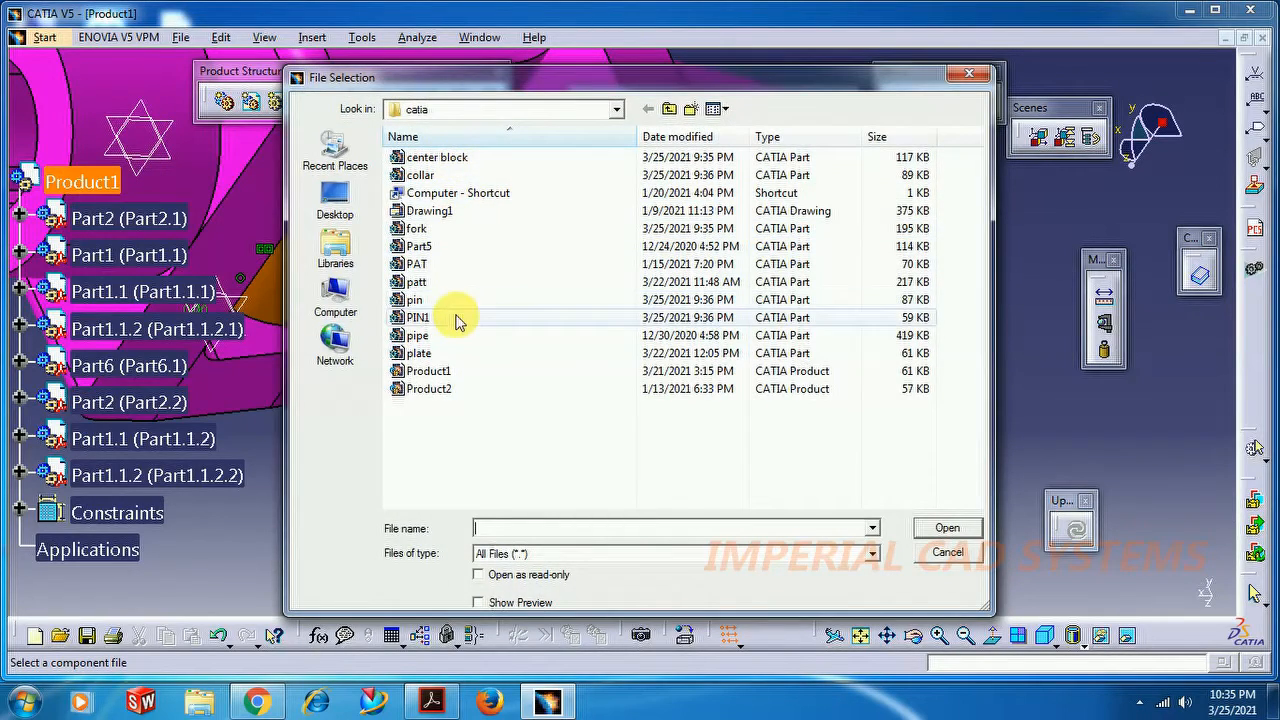
pyautogui.click(457, 318)
pyautogui.click(946, 530)
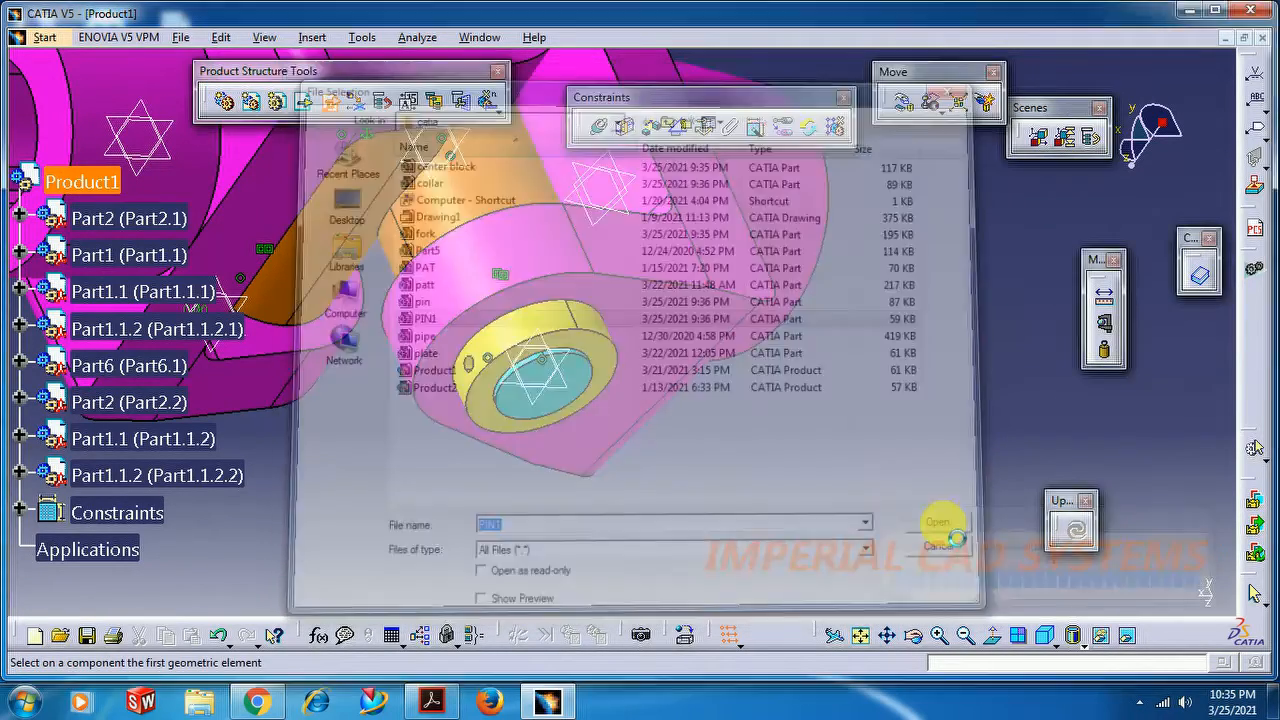
# Step: Use Smart Move to align the new small pin's axis with the radial hole axis of the second collar
pyautogui.moveTo(785, 455); pyautogui.dragTo(686, 451, button='middle')
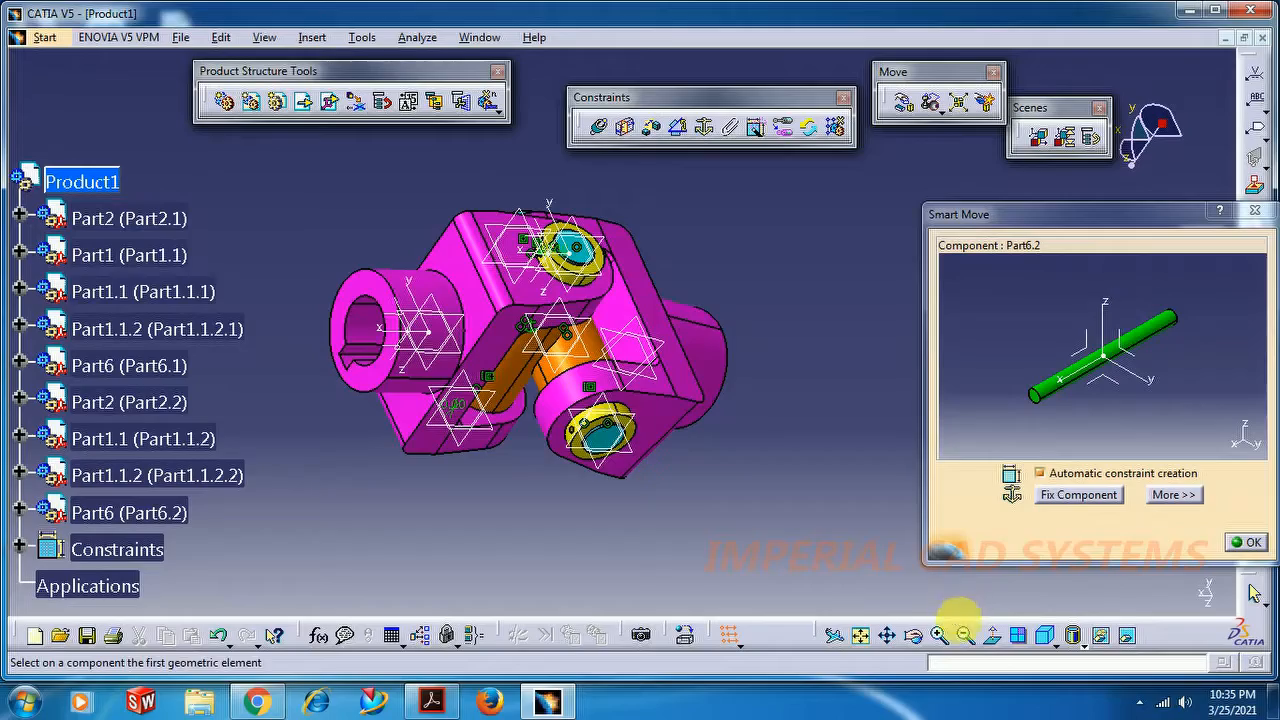
pyautogui.click(940, 636)
pyautogui.click(940, 636)
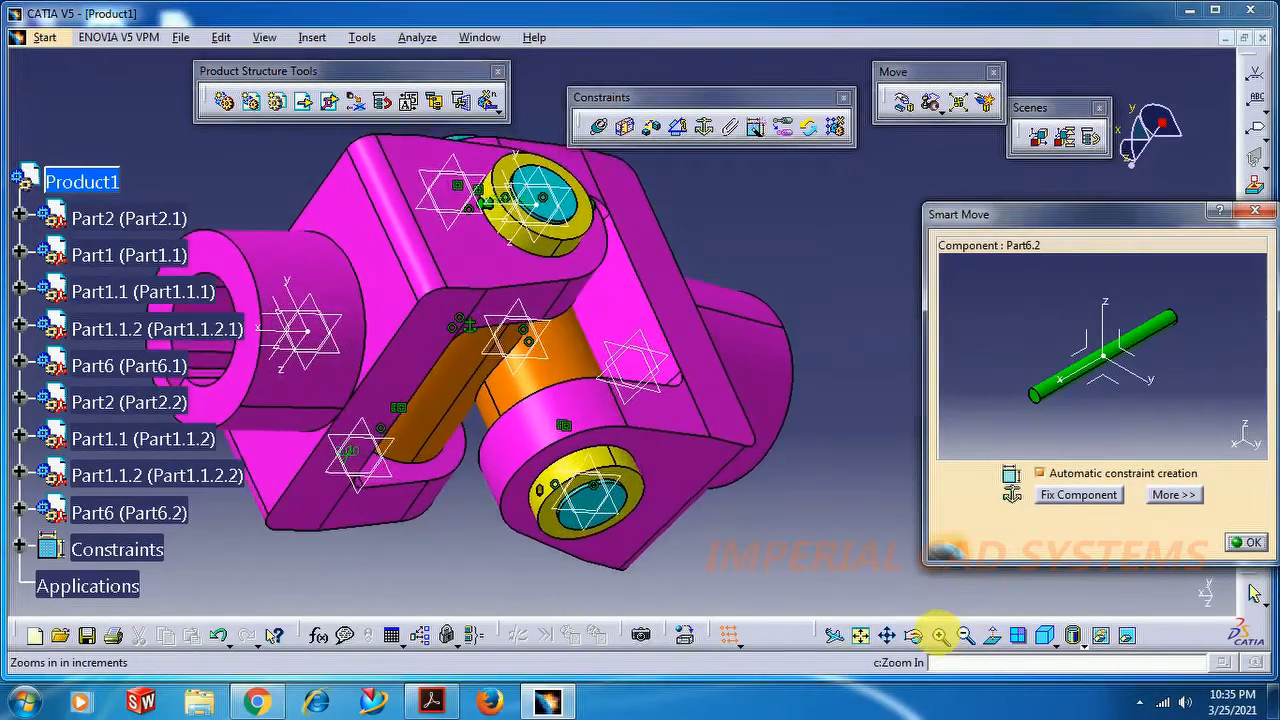
pyautogui.moveTo(822, 446); pyautogui.dragTo(891, 309, button='middle')
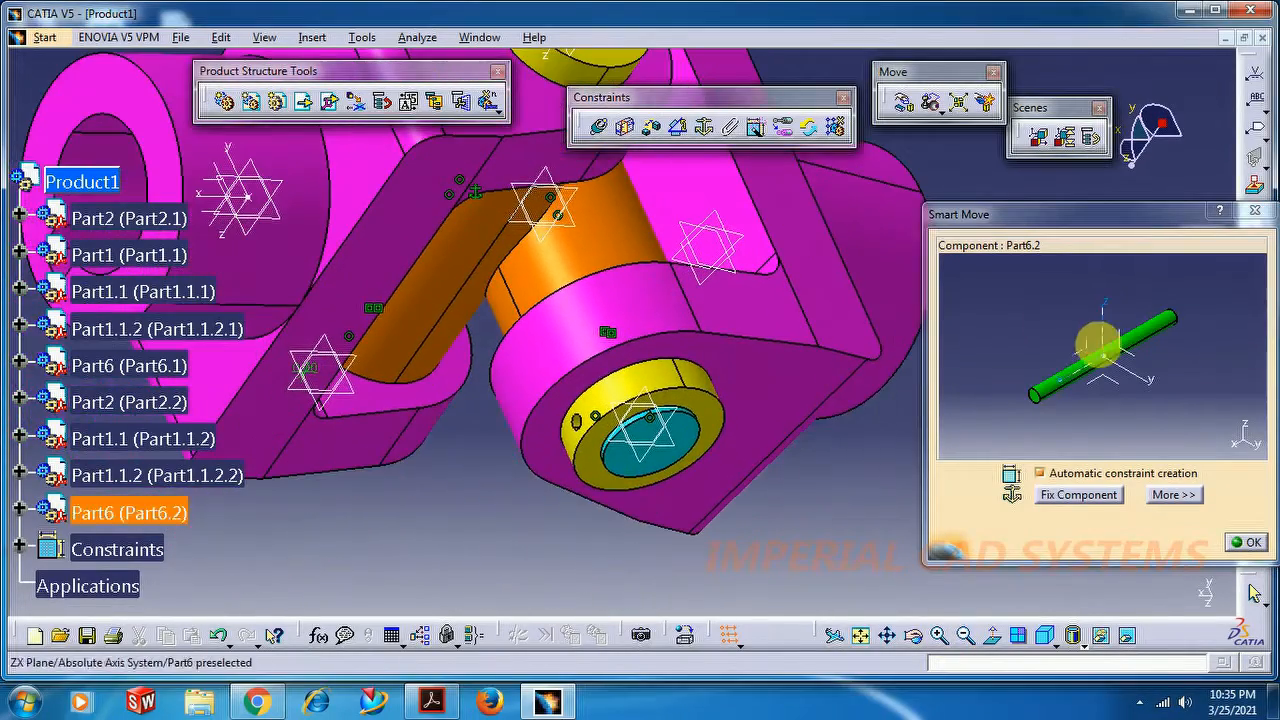
pyautogui.click(1050, 393)
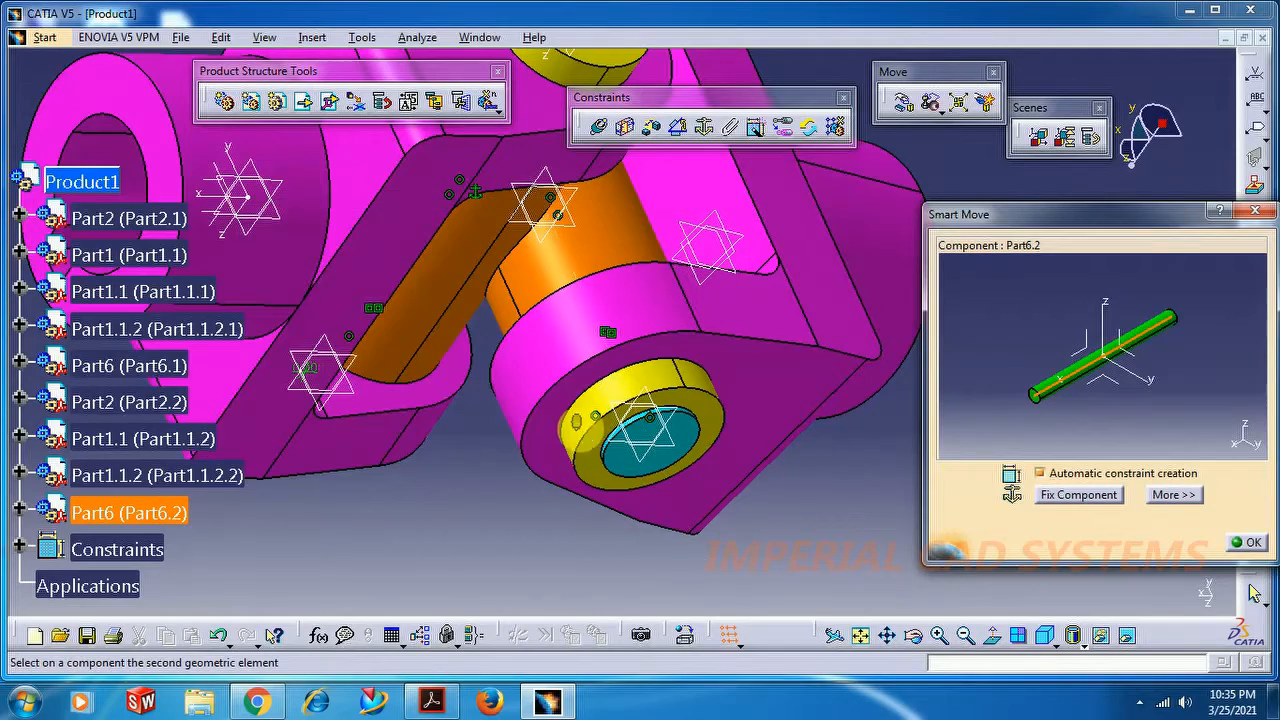
pyautogui.click(888, 636)
pyautogui.click(936, 640)
pyautogui.click(938, 640)
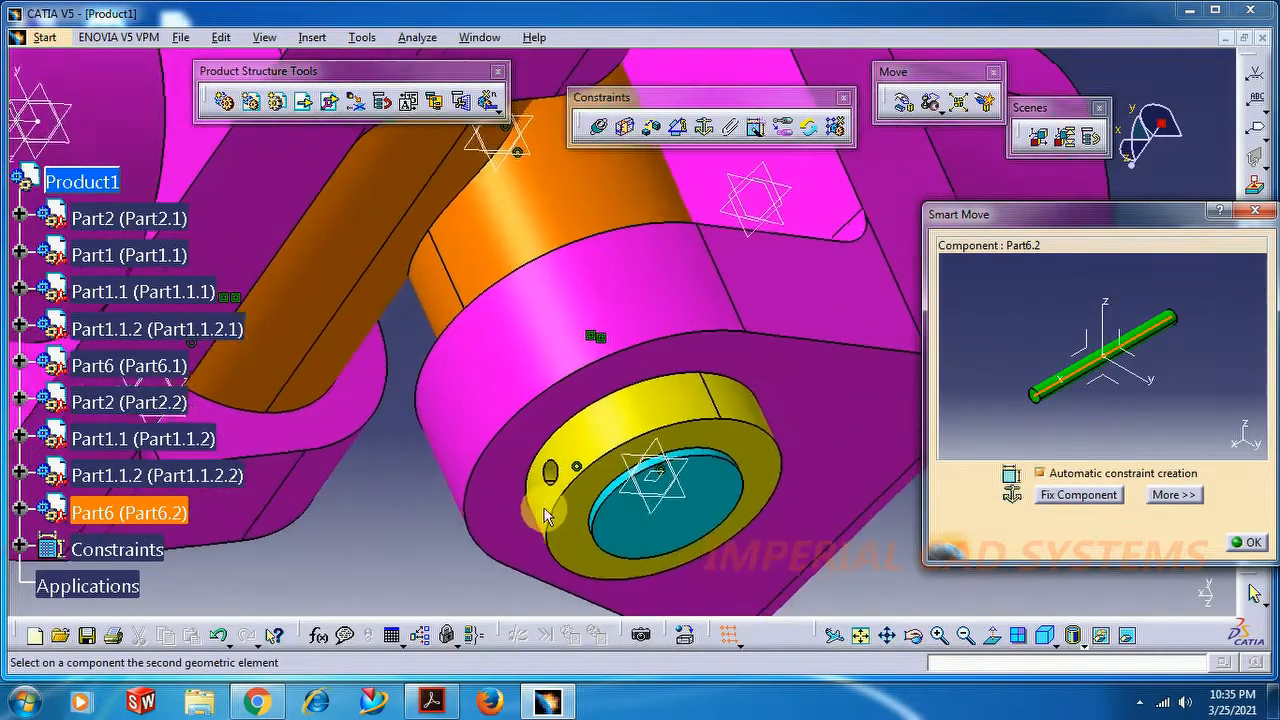
pyautogui.click(532, 493)
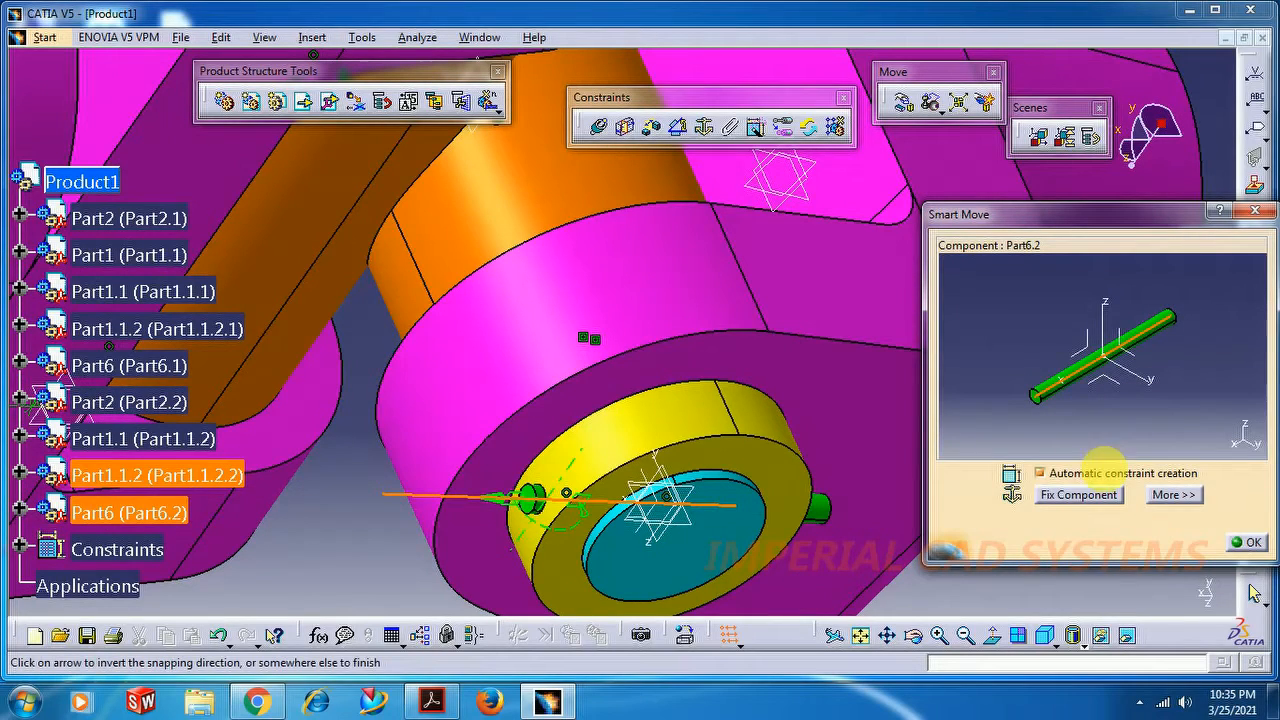
pyautogui.click(1246, 542)
# Step: Manipulate the new small pin along the X axis so most of its length sticks out of the second collar
pyautogui.moveTo(920, 423); pyautogui.dragTo(783, 316, button='middle')
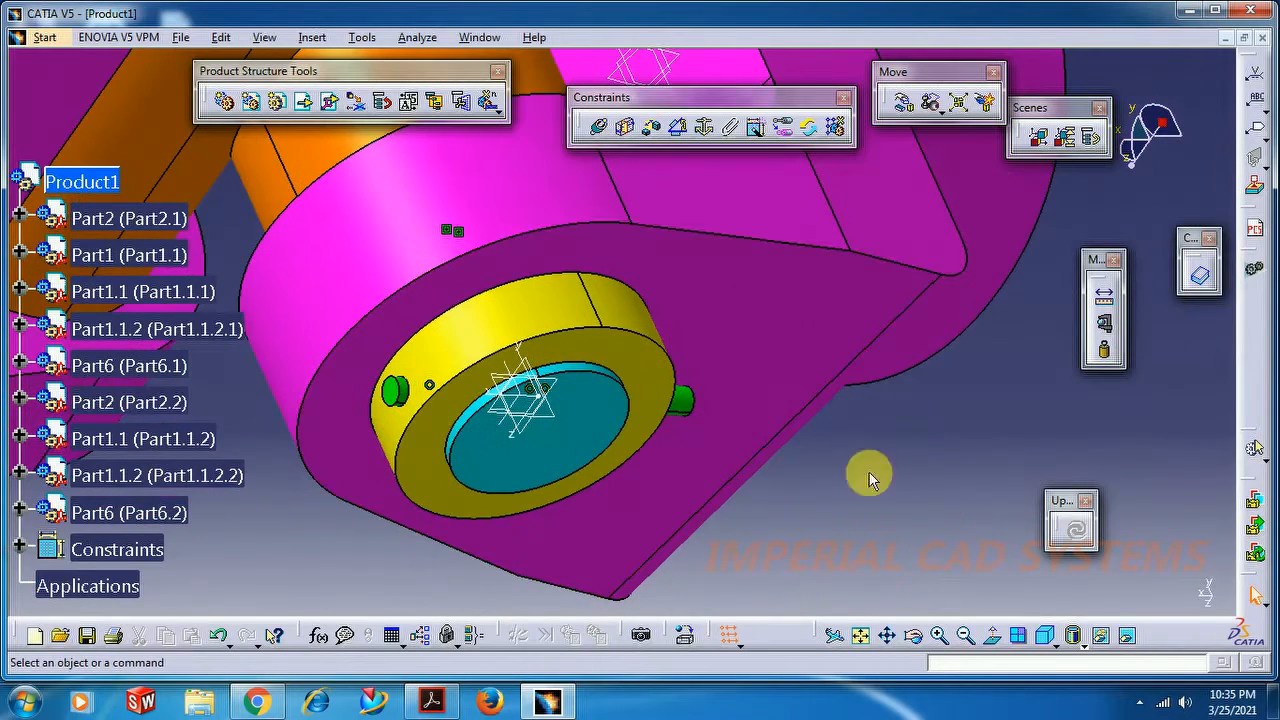
pyautogui.click(705, 208)
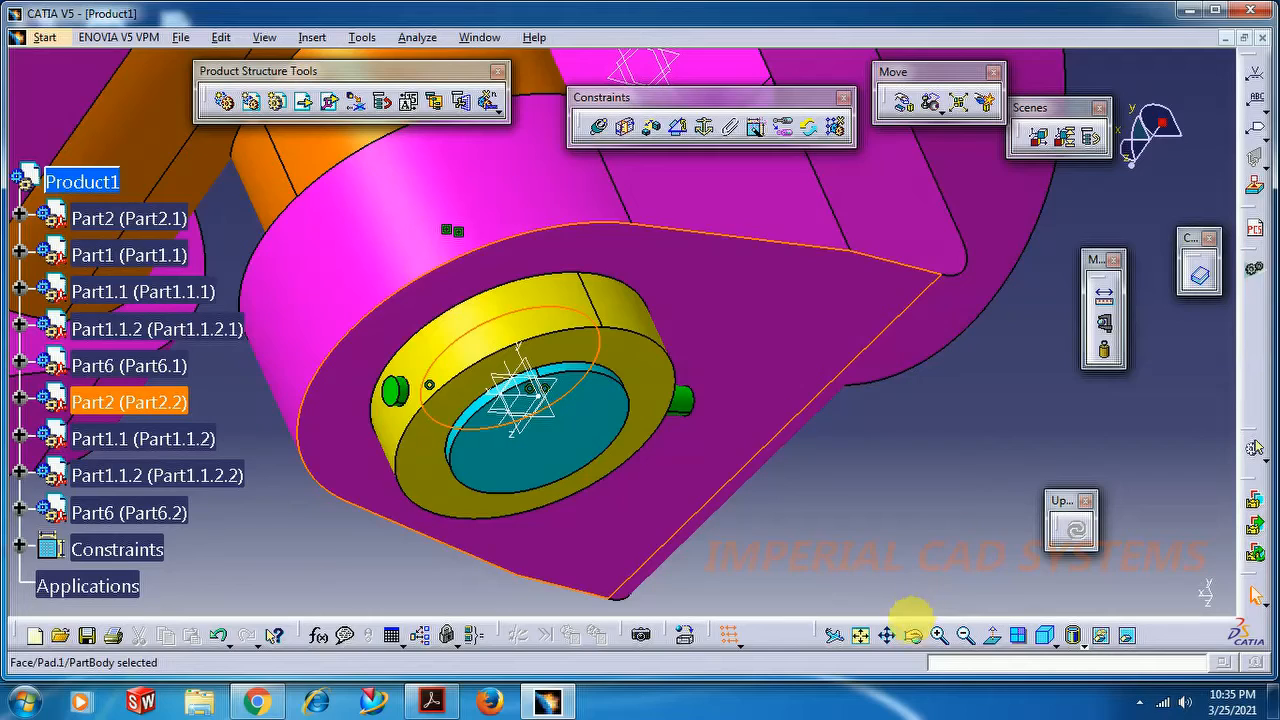
pyautogui.moveTo(834, 311); pyautogui.dragTo(718, 274)
pyautogui.click(970, 468)
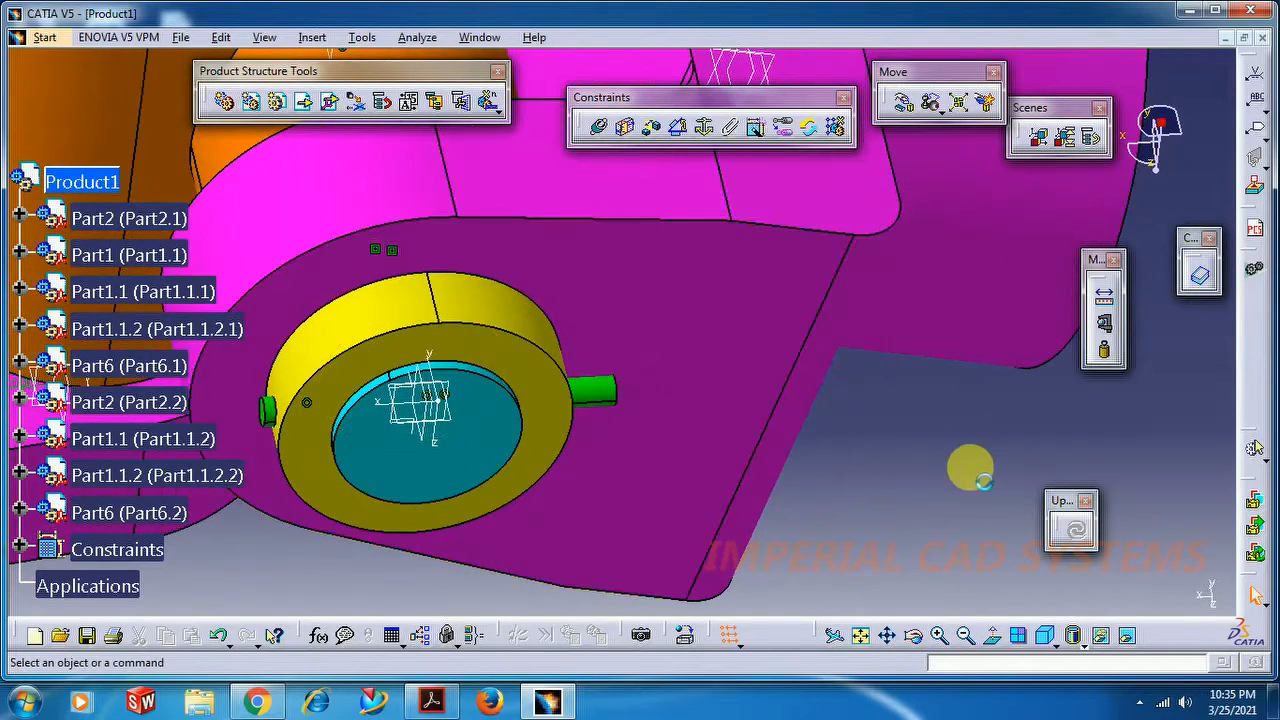
pyautogui.click(903, 104)
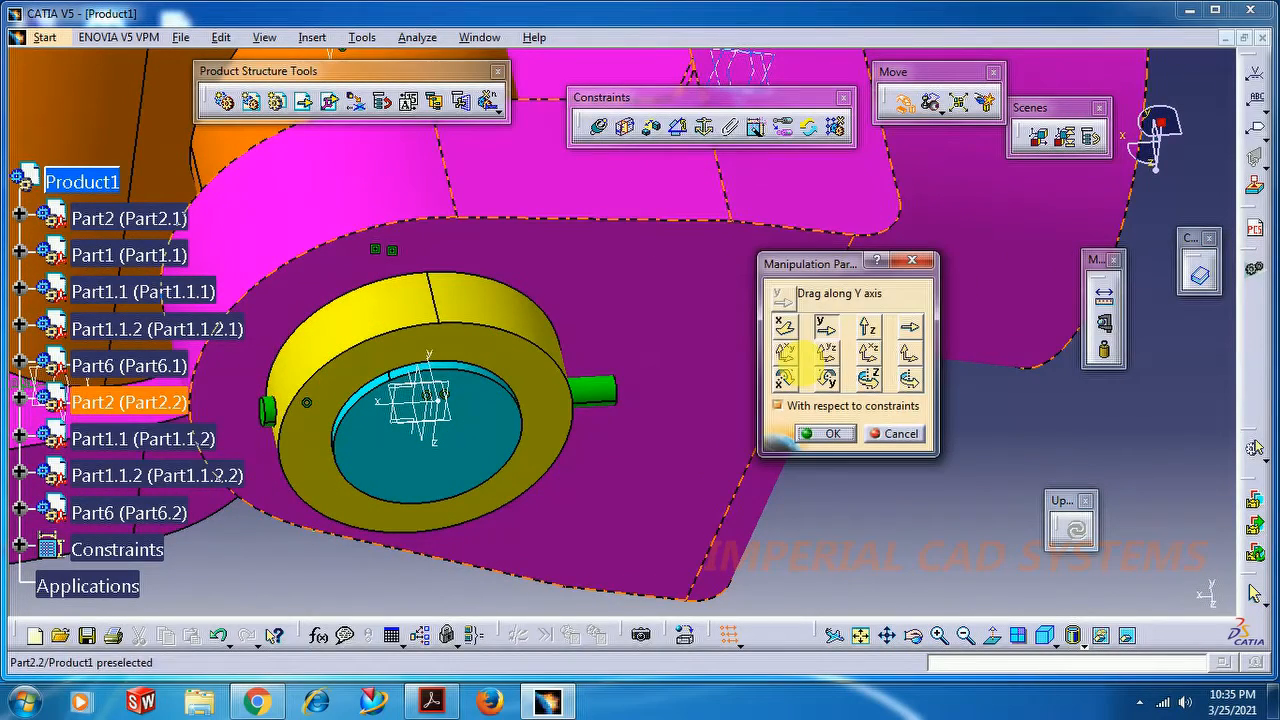
pyautogui.click(785, 327)
pyautogui.moveTo(600, 400); pyautogui.dragTo(875, 407)
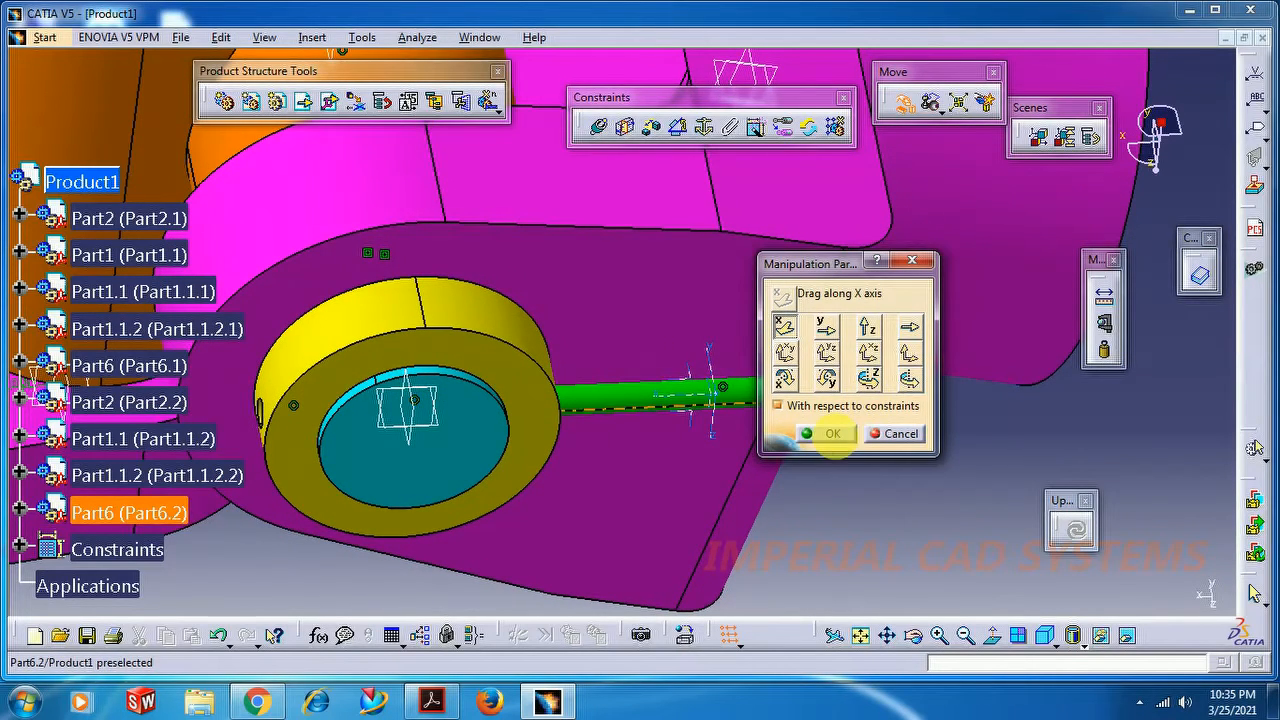
pyautogui.click(830, 433)
# Step: Add a coincidence constraint with Same orientation between the second collar's central plane and the small pin's plane perpendicular to its axis
pyautogui.click(600, 130)
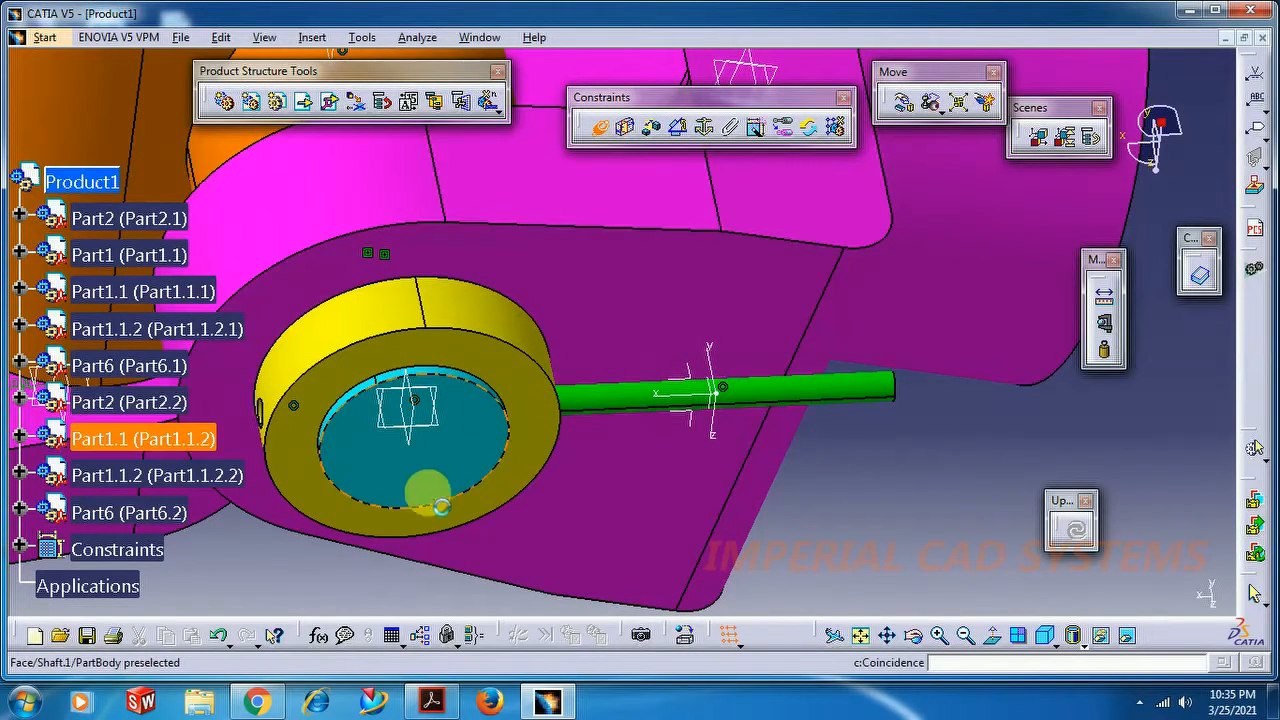
pyautogui.click(424, 448)
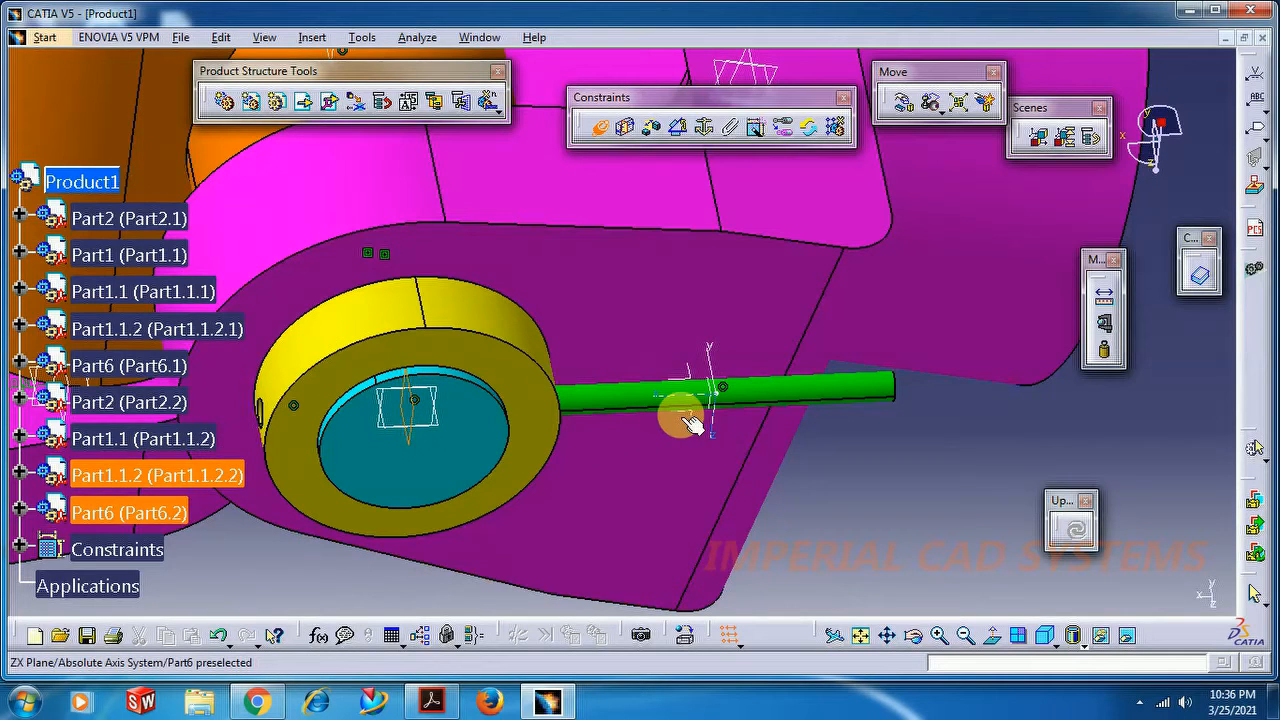
pyautogui.click(718, 416)
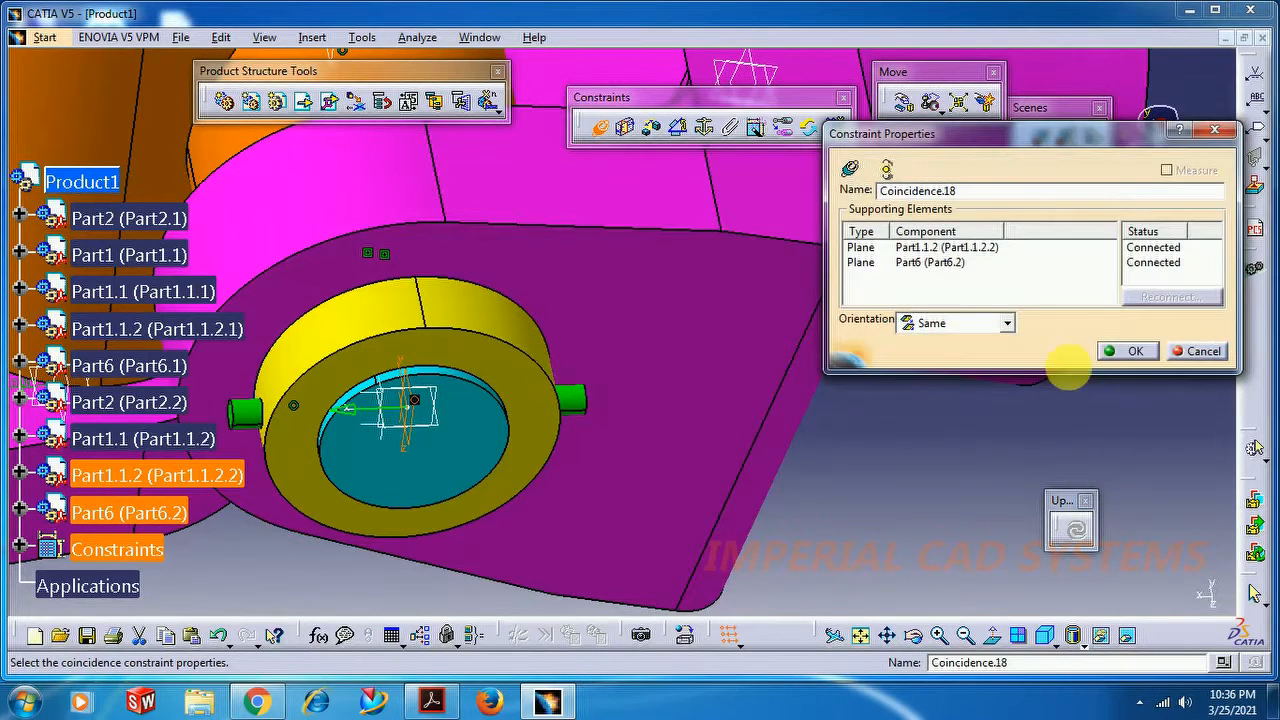
pyautogui.click(1108, 352)
# Step: Manipulate the second fork around the Y axis, swinging it upward about its large pin
pyautogui.moveTo(857, 503); pyautogui.dragTo(970, 610, button='middle')
pyautogui.click(967, 637)
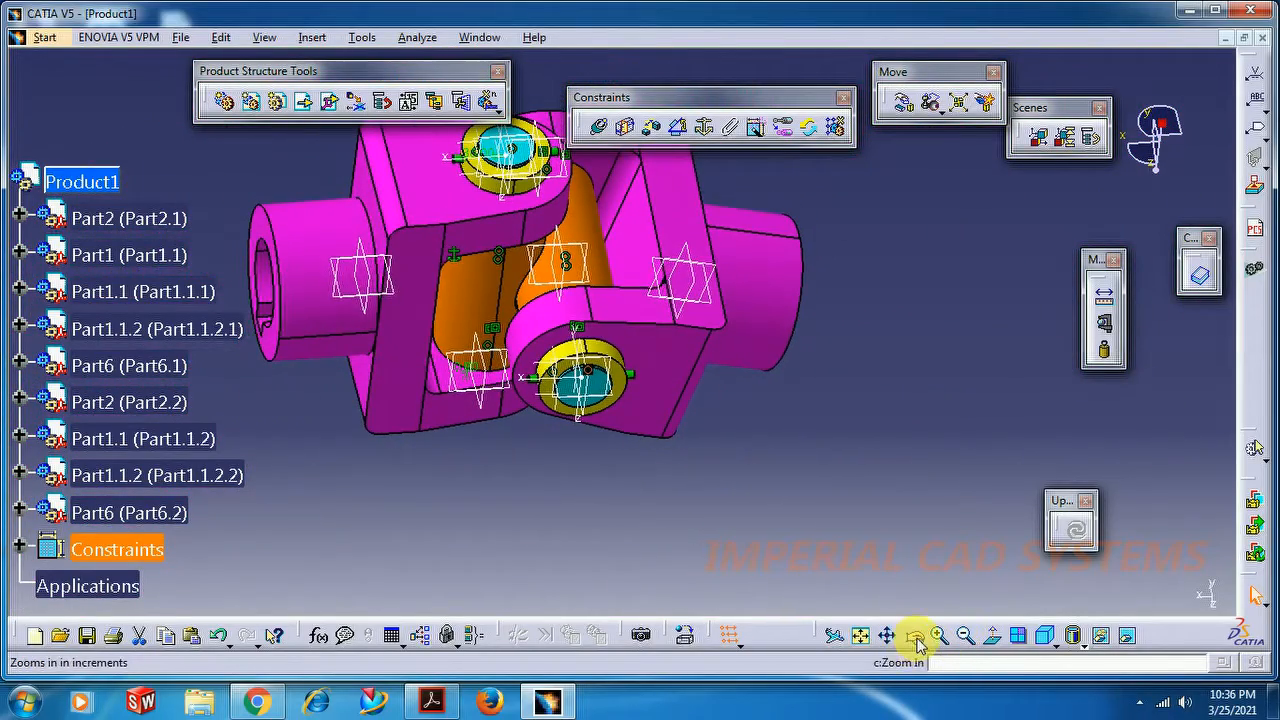
pyautogui.moveTo(761, 524); pyautogui.dragTo(717, 366, button='middle')
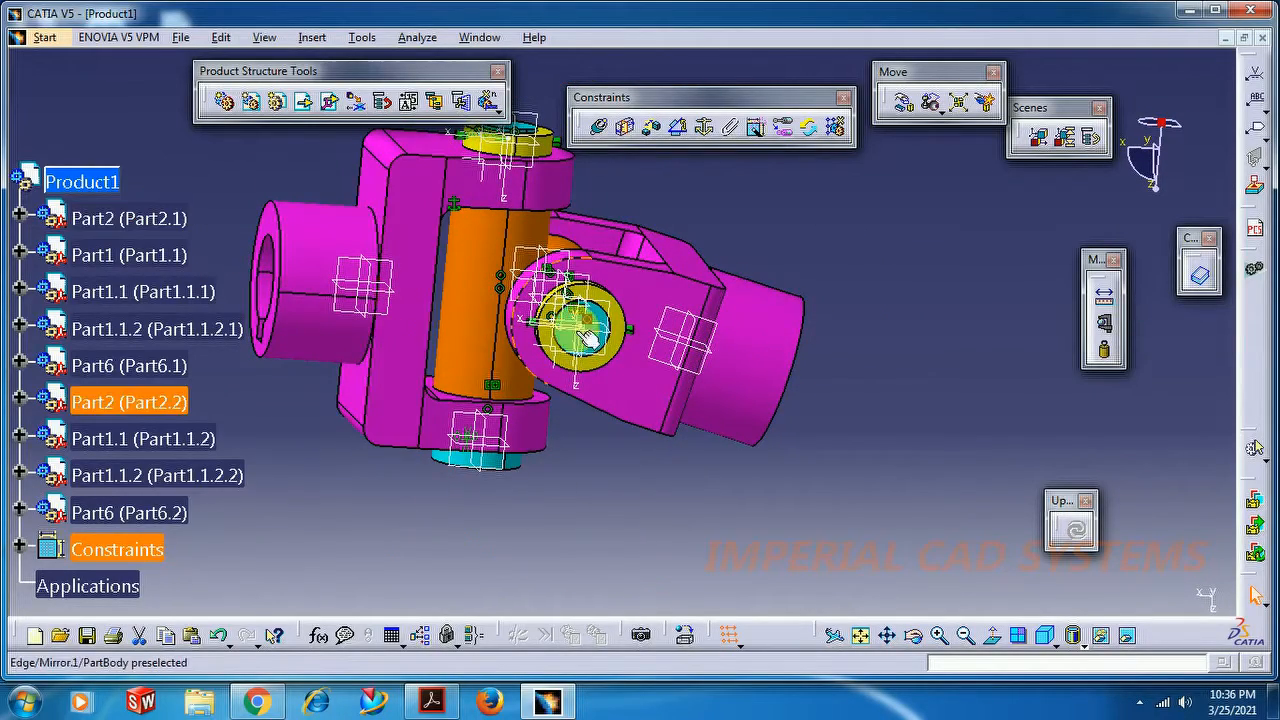
pyautogui.click(904, 105)
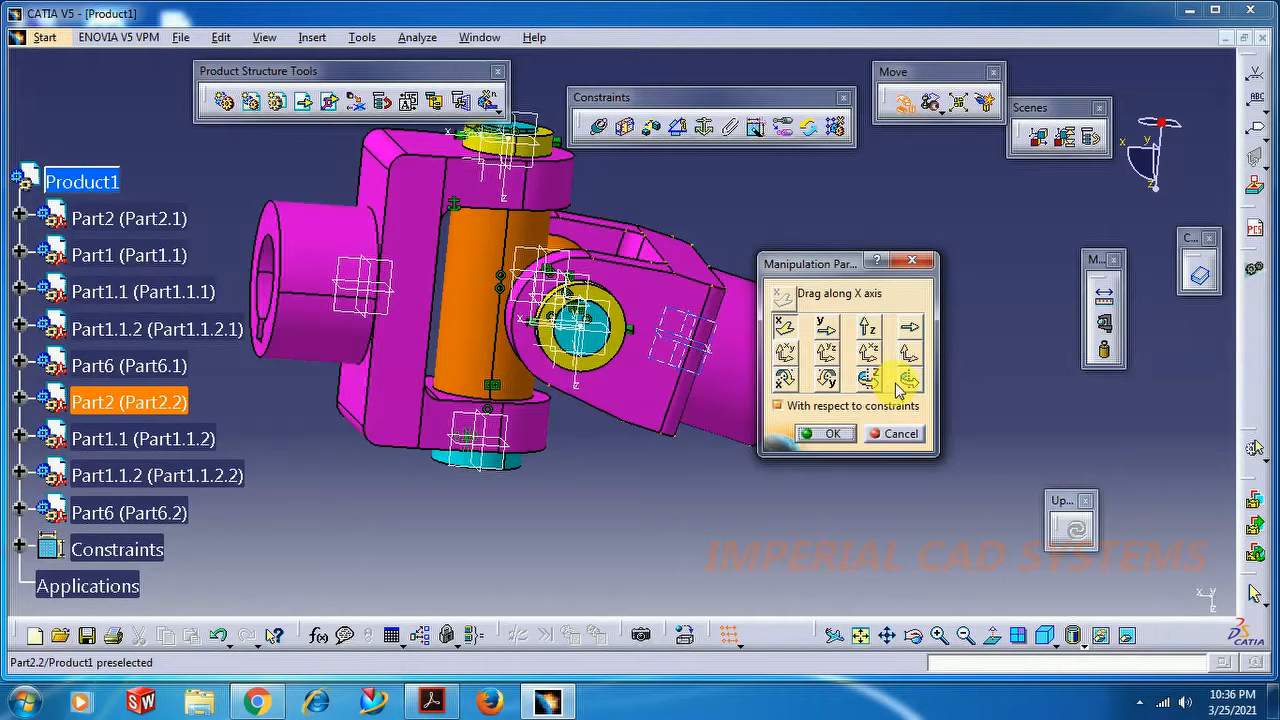
pyautogui.click(826, 378)
pyautogui.moveTo(735, 380); pyautogui.dragTo(668, 186)
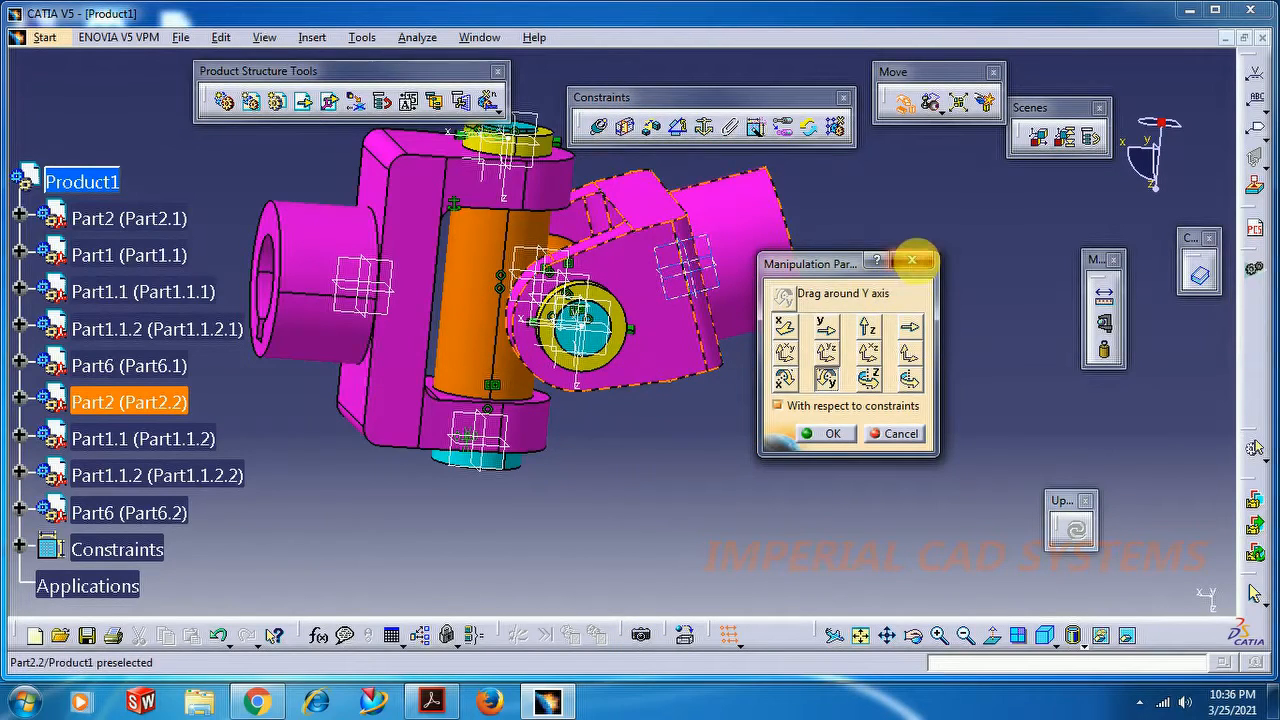
pyautogui.click(912, 261)
# Step: Examine the assembled universal joint with its tilted fork, including the collars and locking pins, up close and as a whole
pyautogui.moveTo(614, 514); pyautogui.dragTo(820, 600, button='middle')
pyautogui.click(913, 637)
pyautogui.moveTo(471, 229); pyautogui.dragTo(453, 298)
pyautogui.moveTo(775, 471); pyautogui.dragTo(739, 507, button='middle')
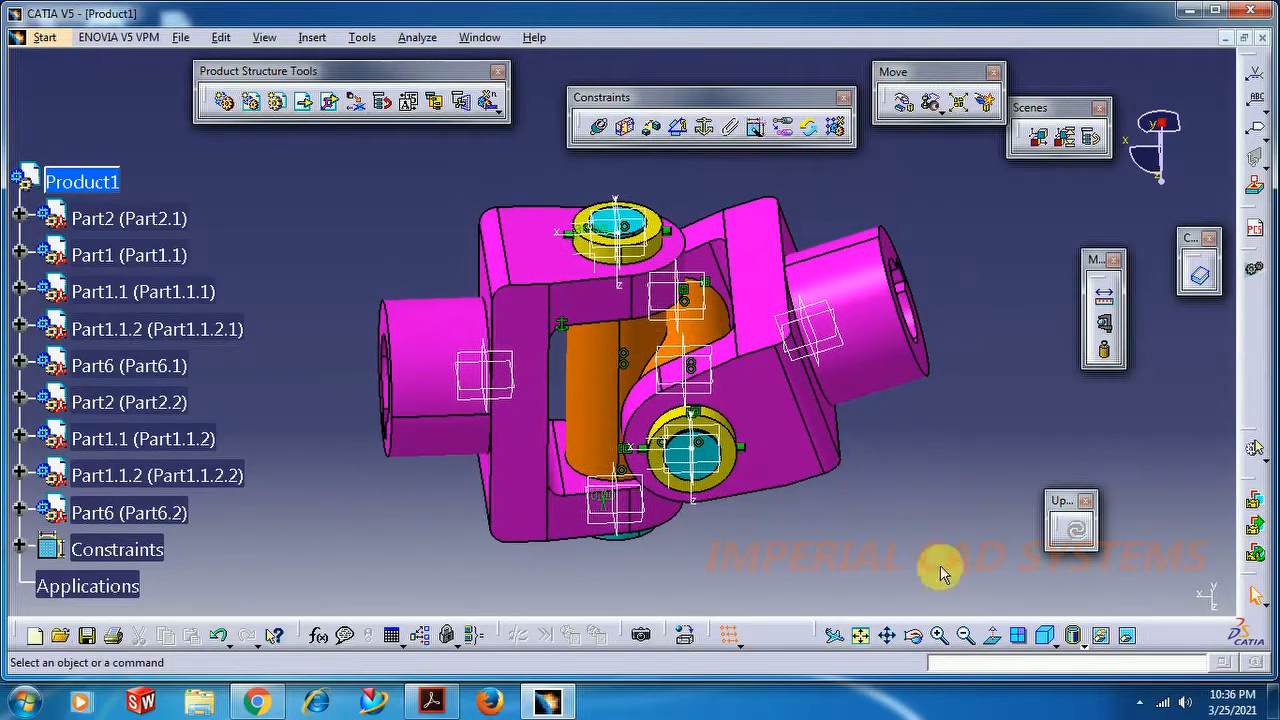
pyautogui.click(940, 636)
pyautogui.moveTo(881, 528); pyautogui.dragTo(883, 494, button='middle')
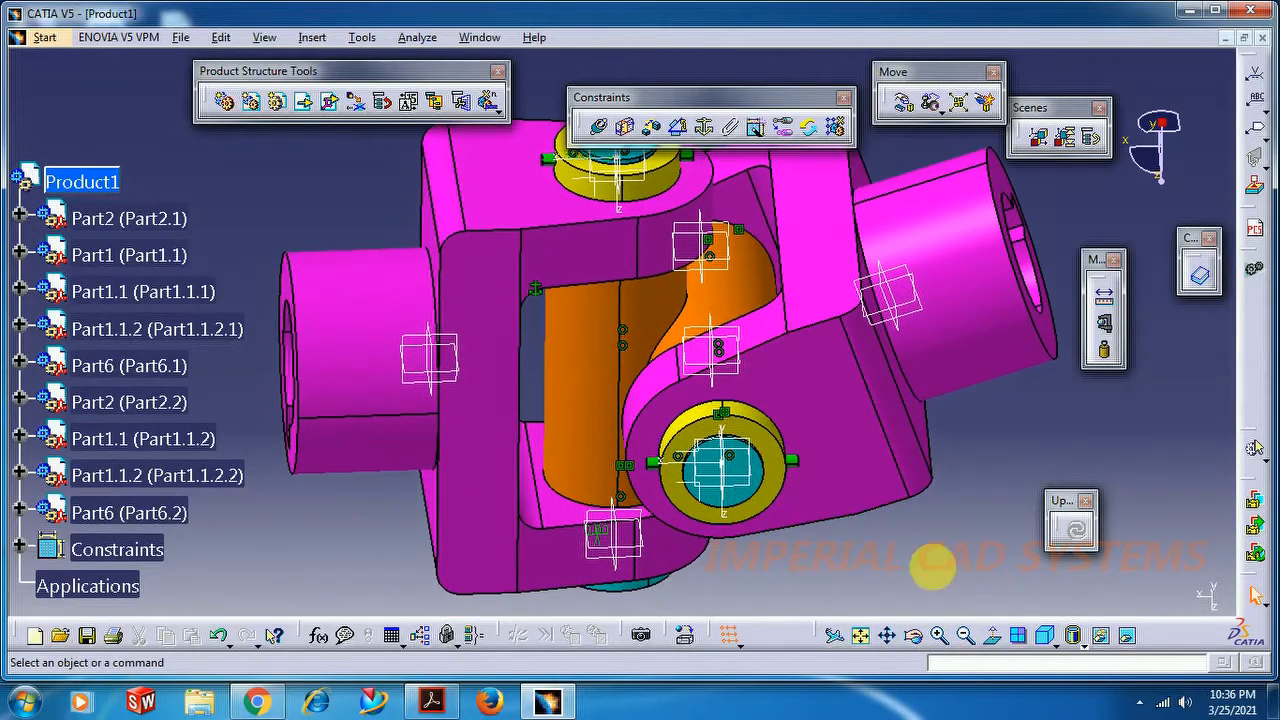
pyautogui.click(968, 636)
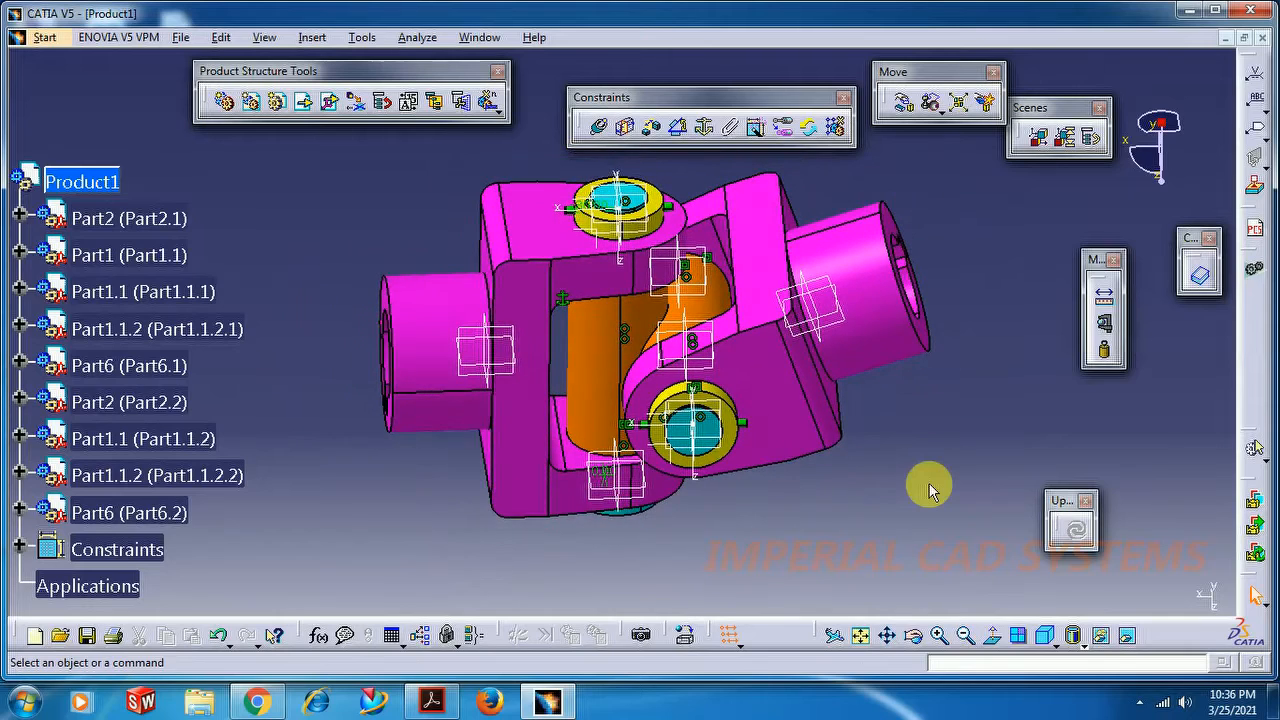